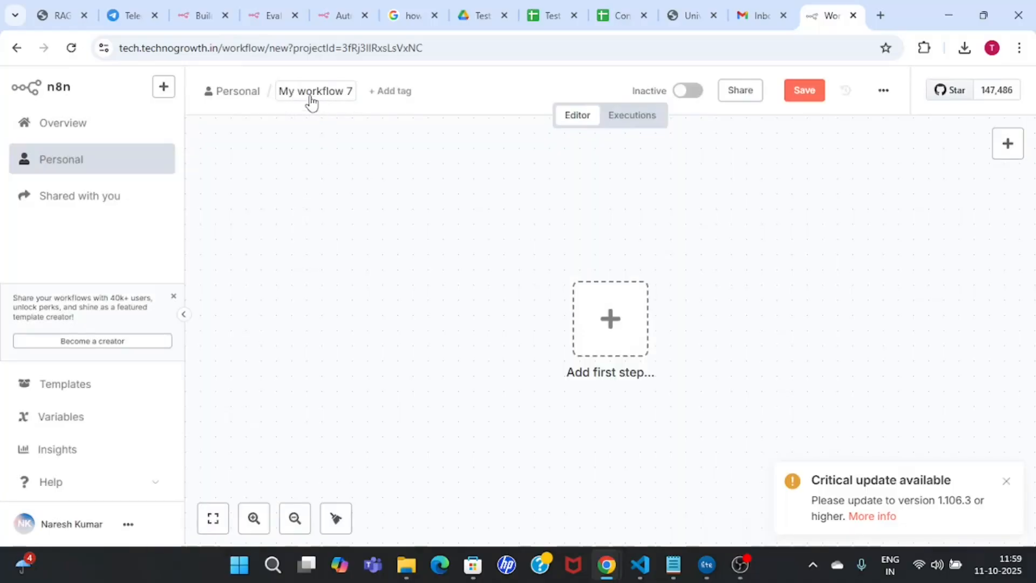
Step: Rename the new workflow to 'Contact Automation'
{"action": "left_click", "coordinate": [339, 95]}
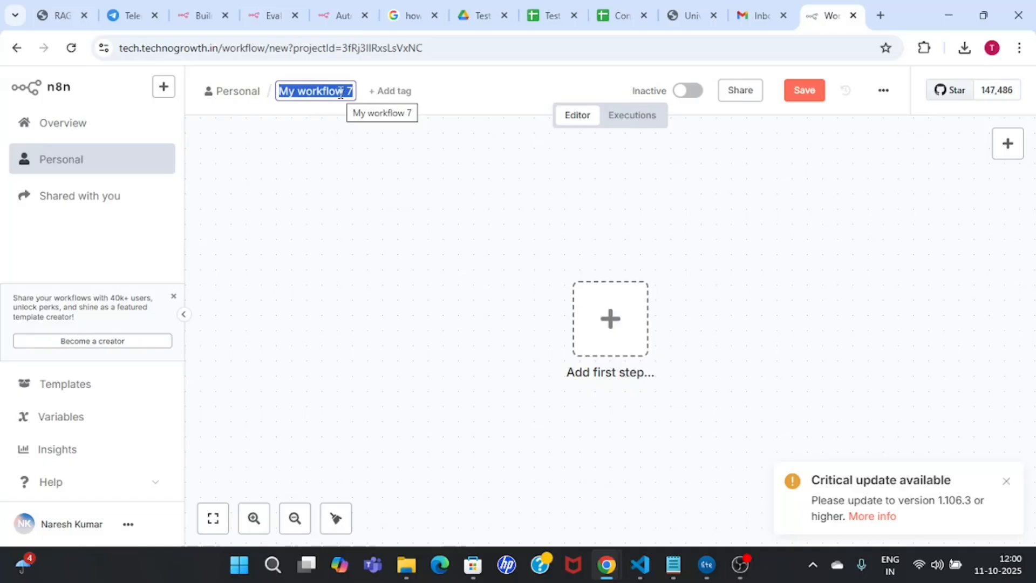
{"action": "type", "text": "COntact"}
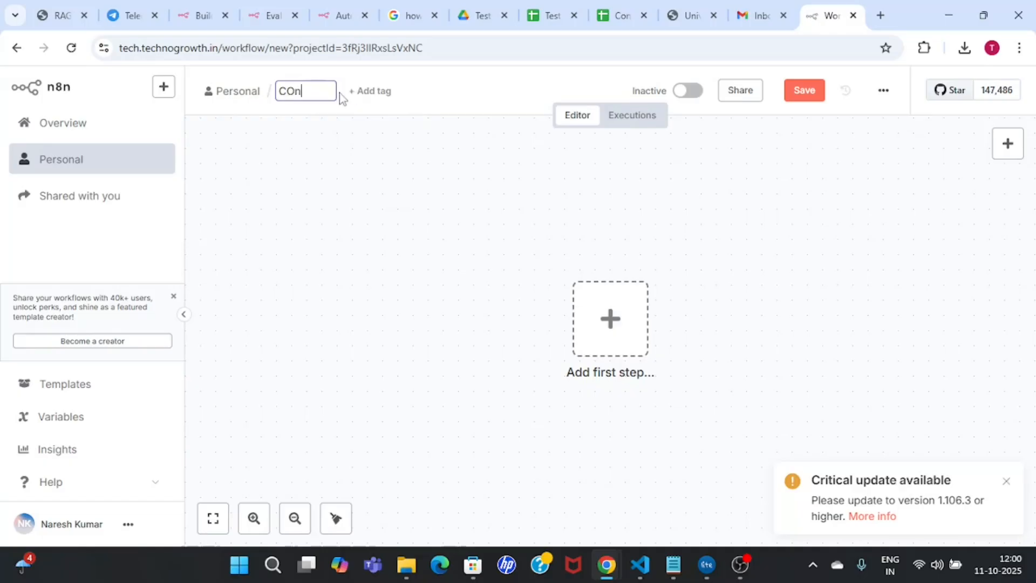
{"action": "key", "text": "BackSpace"}
{"action": "key", "text": "BackSpace"}
{"action": "key", "text": "BackSpace"}
{"action": "key", "text": "BackSpace"}
{"action": "key", "text": "BackSpace"}
{"action": "key", "text": "BackSpace"}
{"action": "type", "text": "ontact Automation"}
{"action": "key", "text": "Return"}
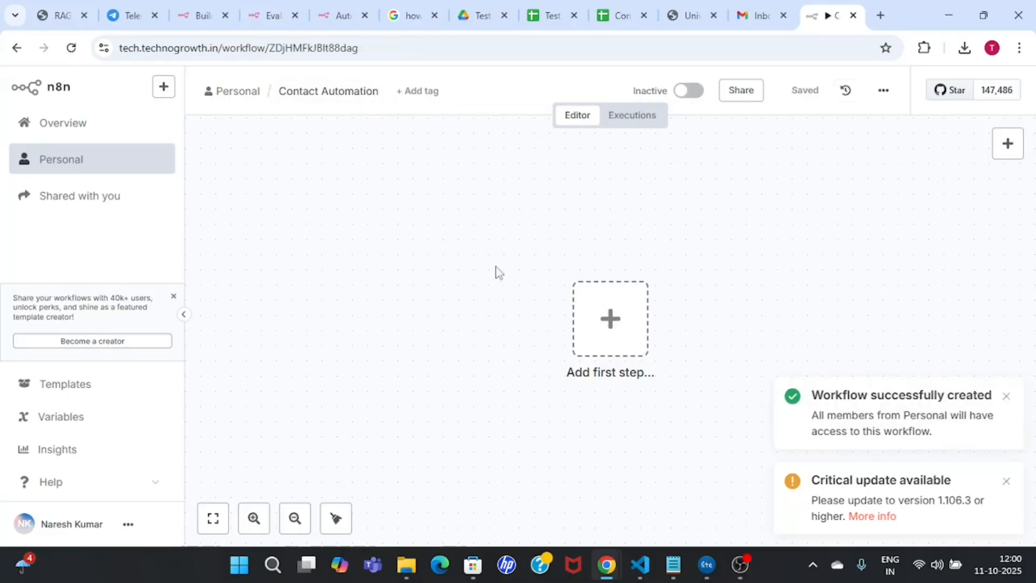
Step: Dismiss the workflow-created and update notices, then bring up the first-step trigger list
{"action": "left_click", "coordinate": [1006, 397]}
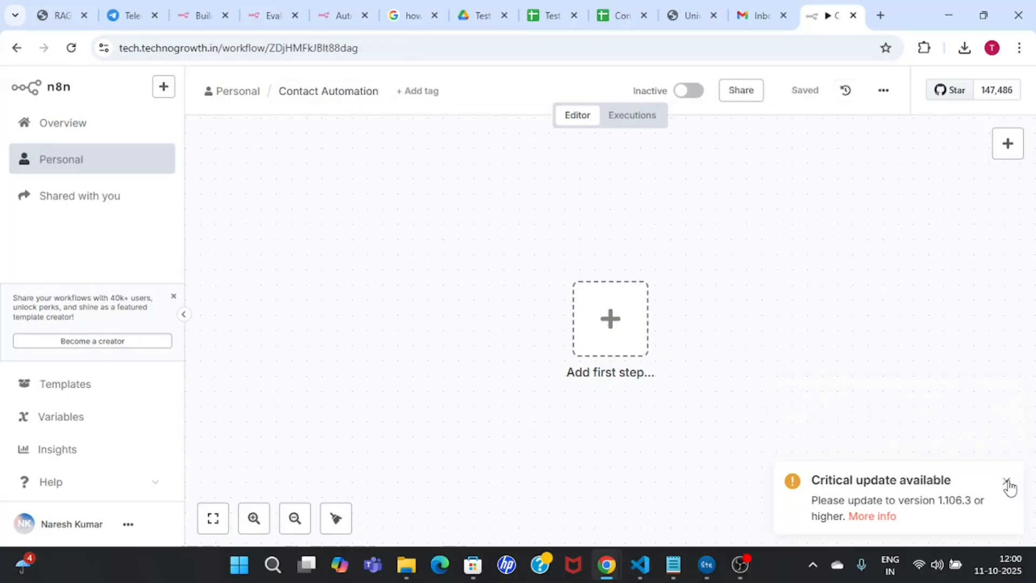
{"action": "left_click", "coordinate": [1007, 481]}
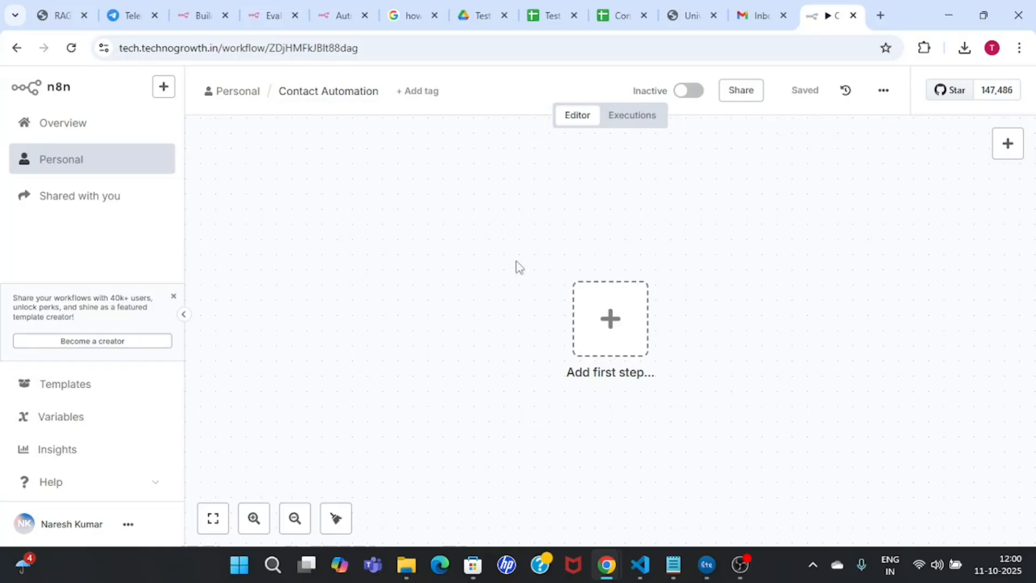
{"action": "left_click", "coordinate": [592, 313]}
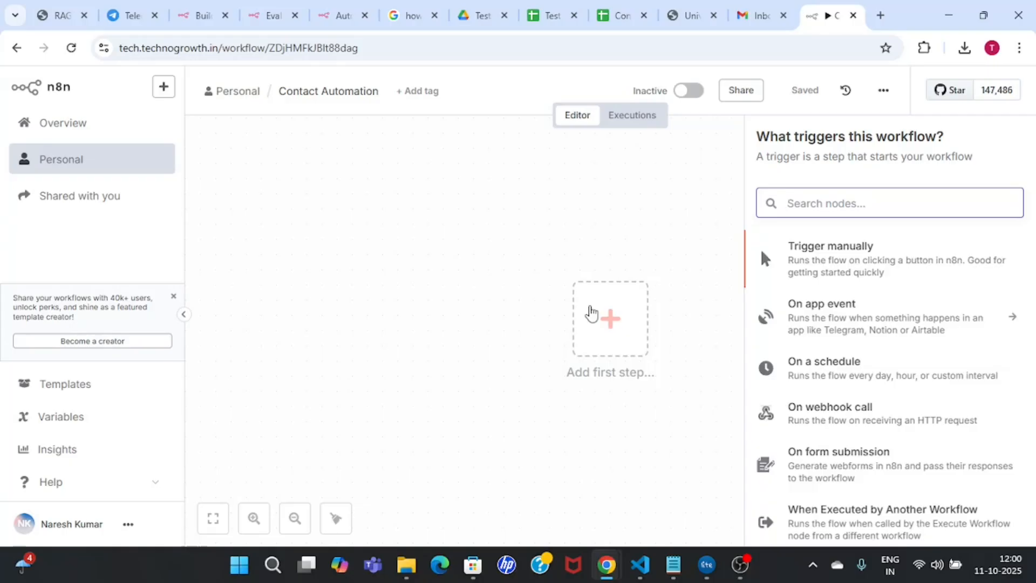
Step: Search 'n8nform' and add the On new n8n Form event trigger
{"action": "left_click", "coordinate": [609, 323]}
{"action": "left_click", "coordinate": [816, 208]}
{"action": "type", "text": "n8nform"}
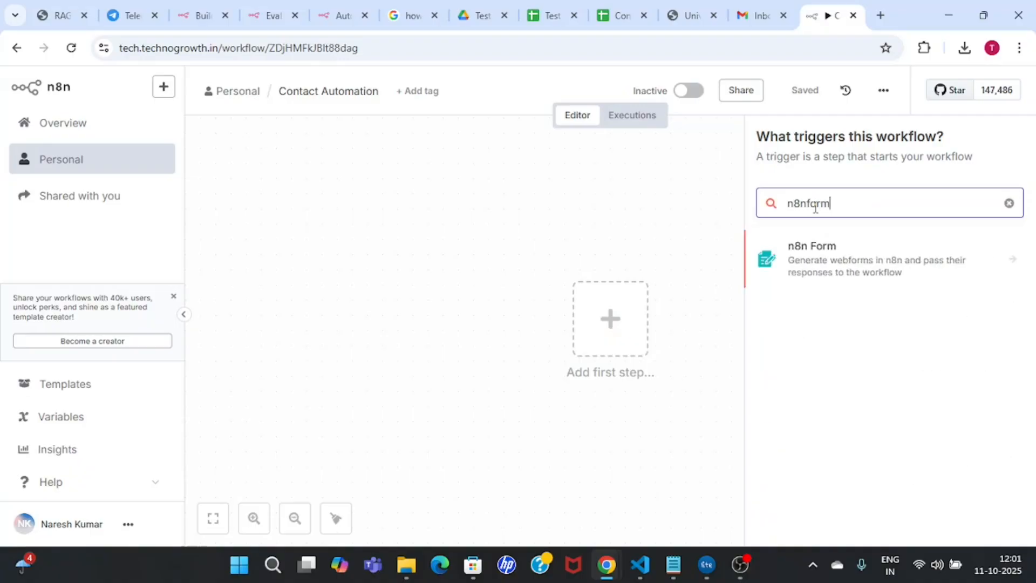
{"action": "left_click", "coordinate": [1011, 263]}
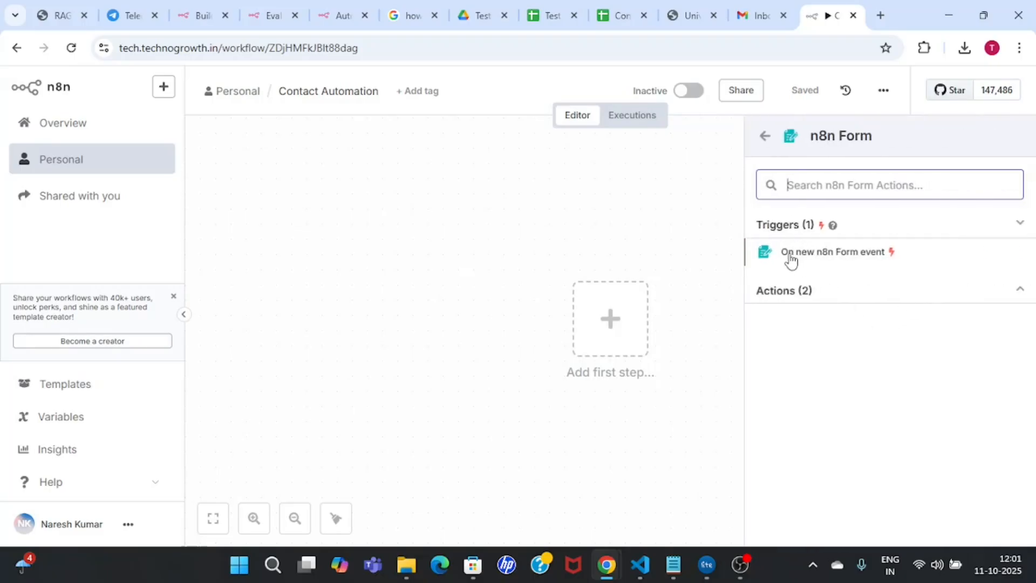
{"action": "left_click", "coordinate": [864, 261]}
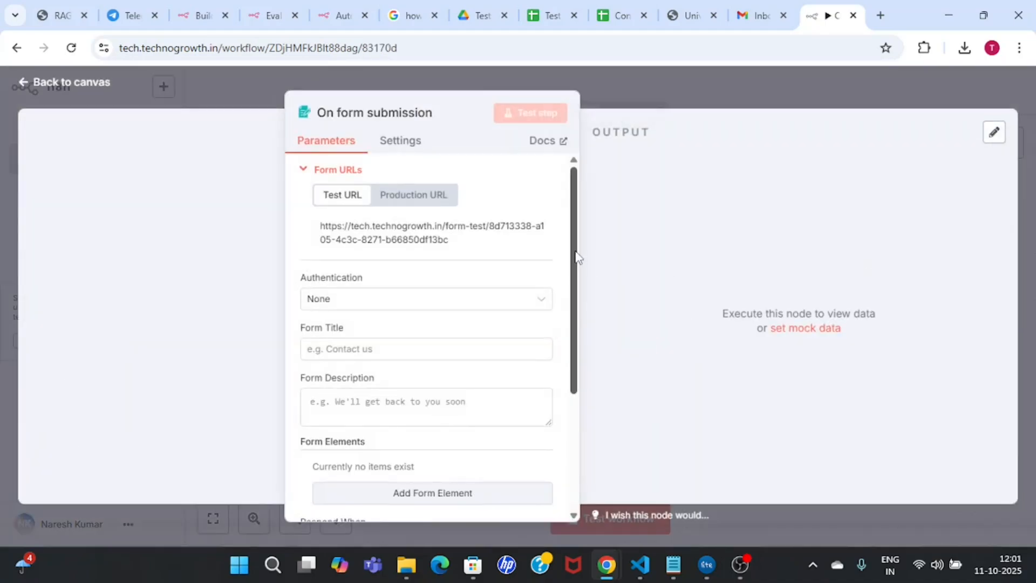
{"action": "left_click_drag", "start_coordinate": [574, 258], "coordinate": [573, 218]}
Step: Rename the form trigger node to 'COntact'
{"action": "left_click_drag", "start_coordinate": [317, 120], "coordinate": [437, 122]}
{"action": "left_click", "coordinate": [438, 115]}
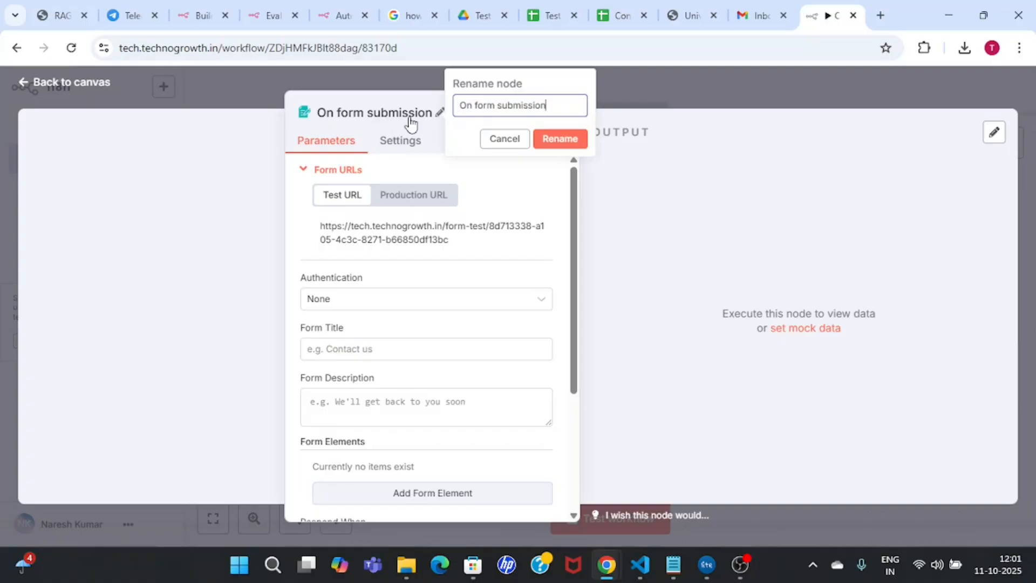
{"action": "double_click", "coordinate": [329, 227]}
{"action": "triple_click", "coordinate": [354, 238]}
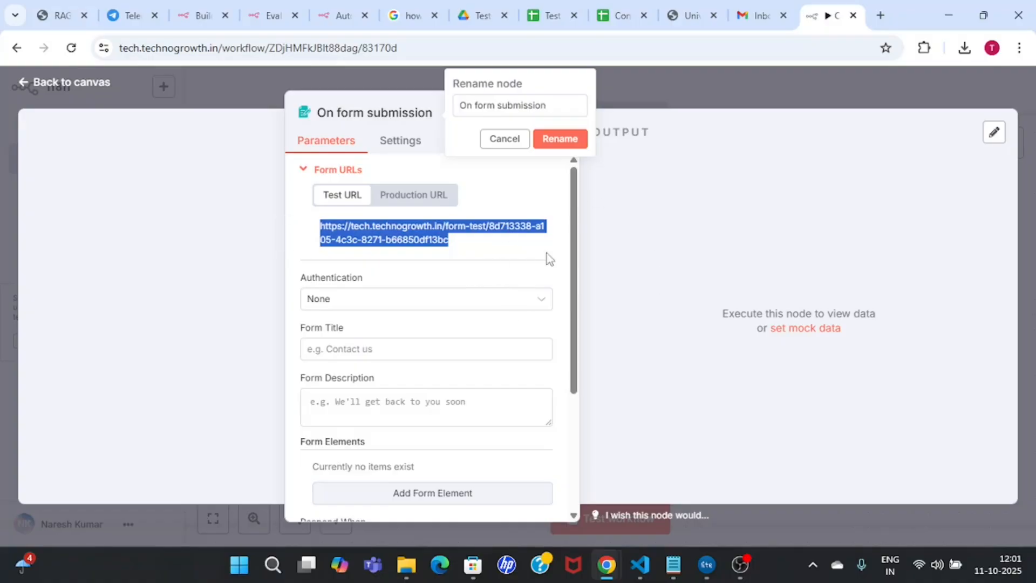
{"action": "left_click", "coordinate": [556, 102]}
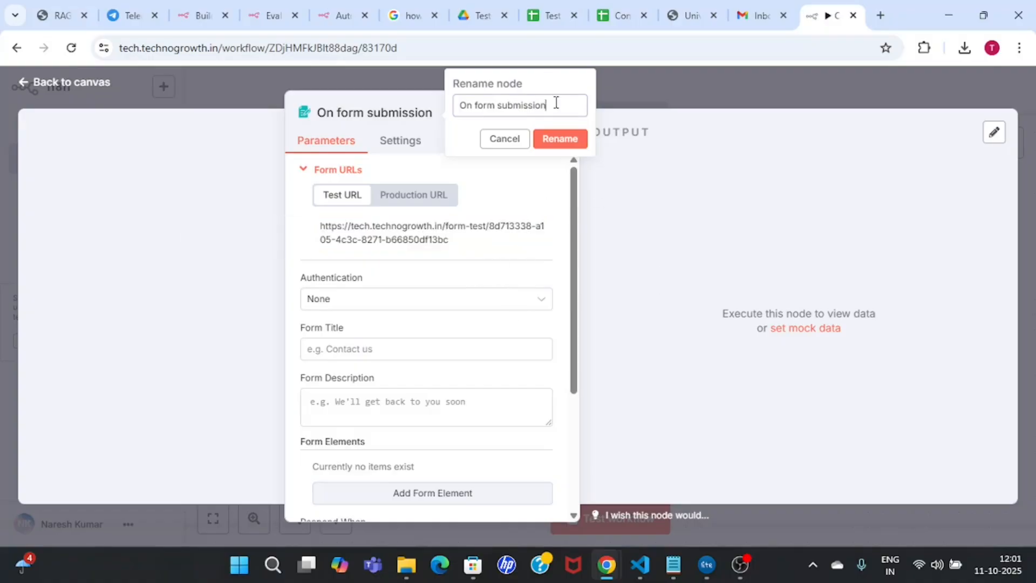
{"action": "key", "text": "ctrl+a"}
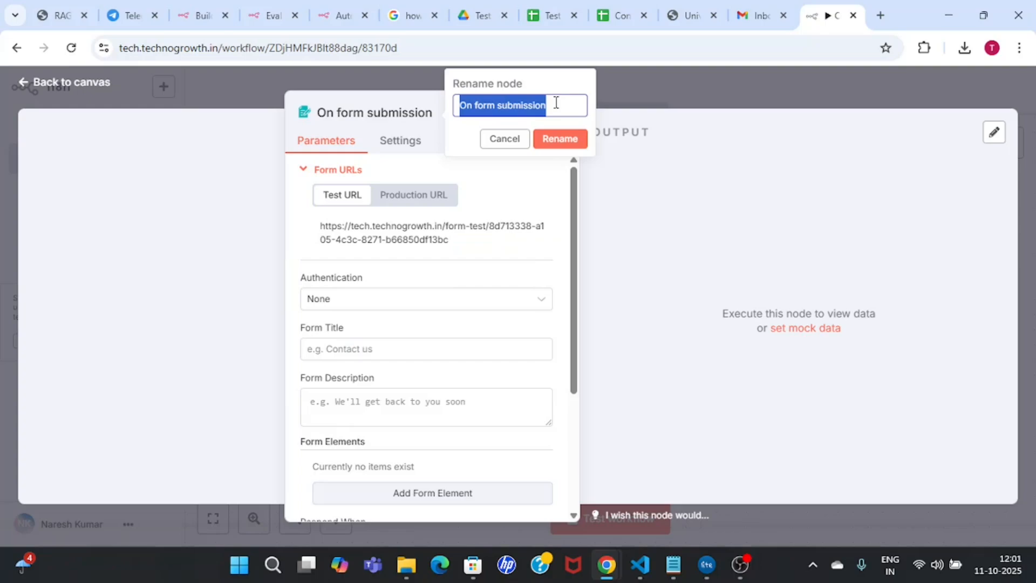
{"action": "type", "text": "COntact"}
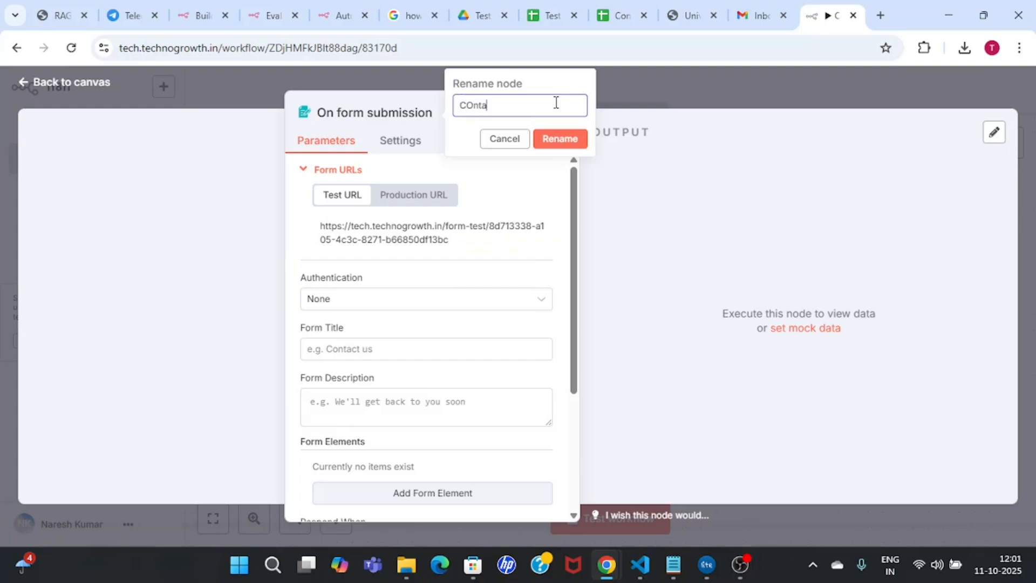
{"action": "left_click", "coordinate": [565, 144]}
{"action": "left_click_drag", "start_coordinate": [572, 210], "coordinate": [581, 273]}
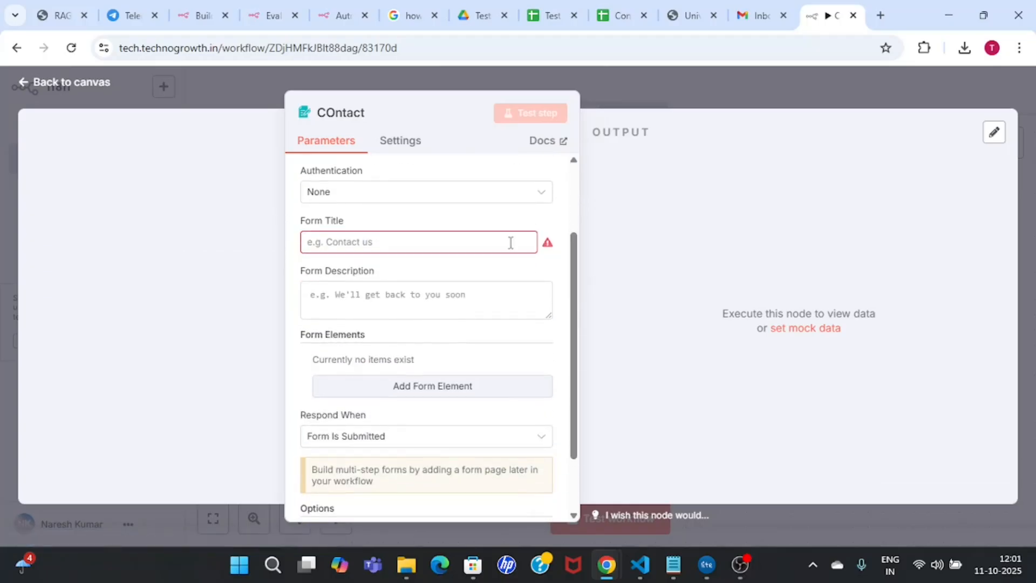
Step: Keep Authentication as None and set the Form Title to 'Contact Form'
{"action": "left_click", "coordinate": [397, 193]}
{"action": "left_click", "coordinate": [422, 198]}
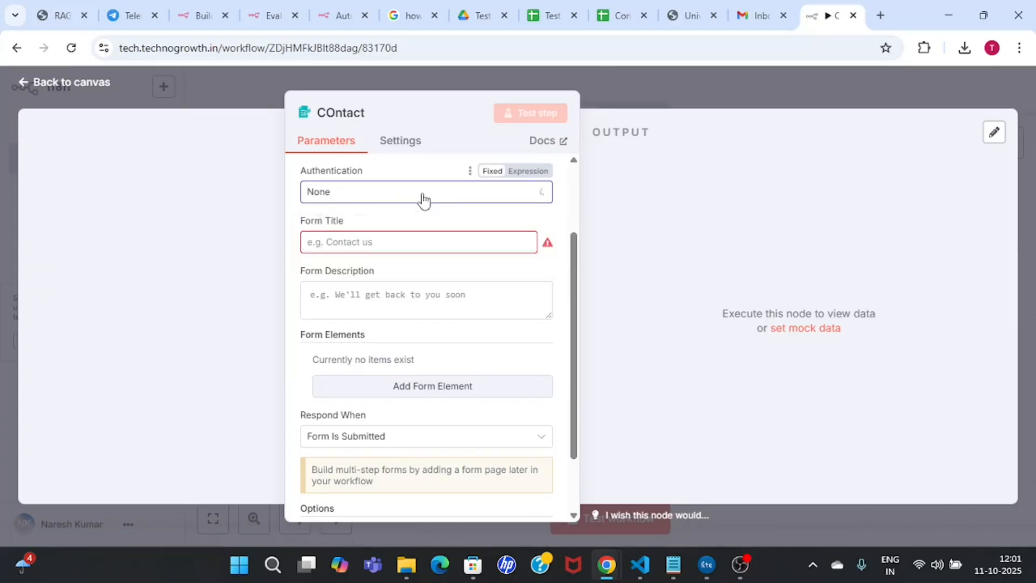
{"action": "left_click", "coordinate": [463, 192]}
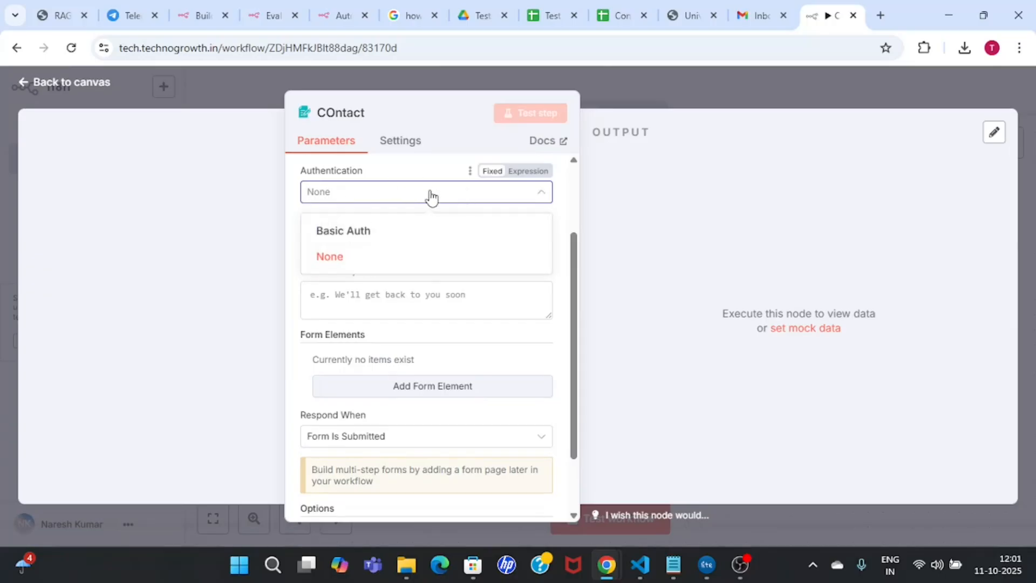
{"action": "left_click", "coordinate": [463, 193]}
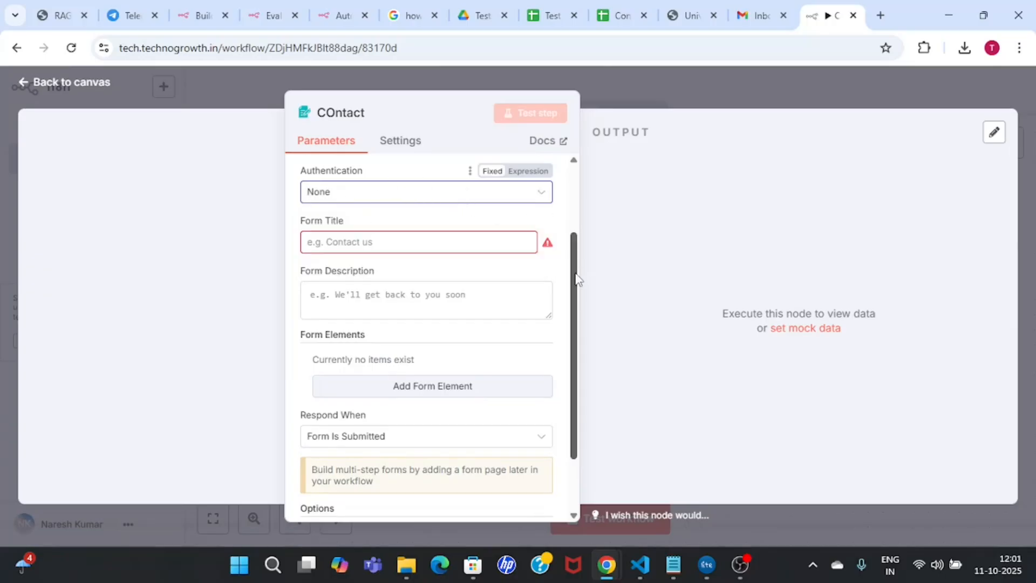
{"action": "left_click_drag", "start_coordinate": [577, 278], "coordinate": [576, 287]}
{"action": "left_click", "coordinate": [401, 236]}
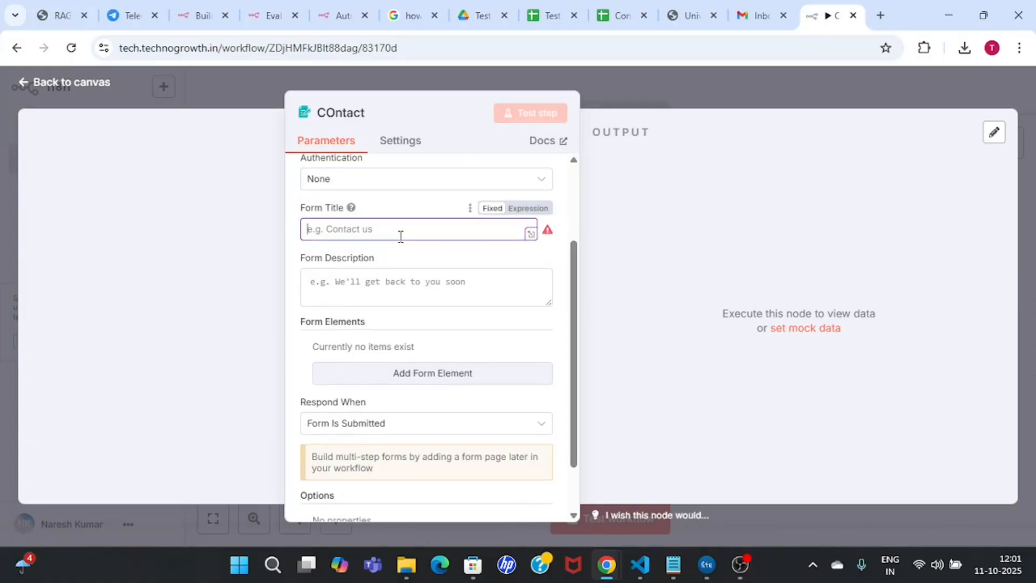
{"action": "type", "text": "COntact Form"}
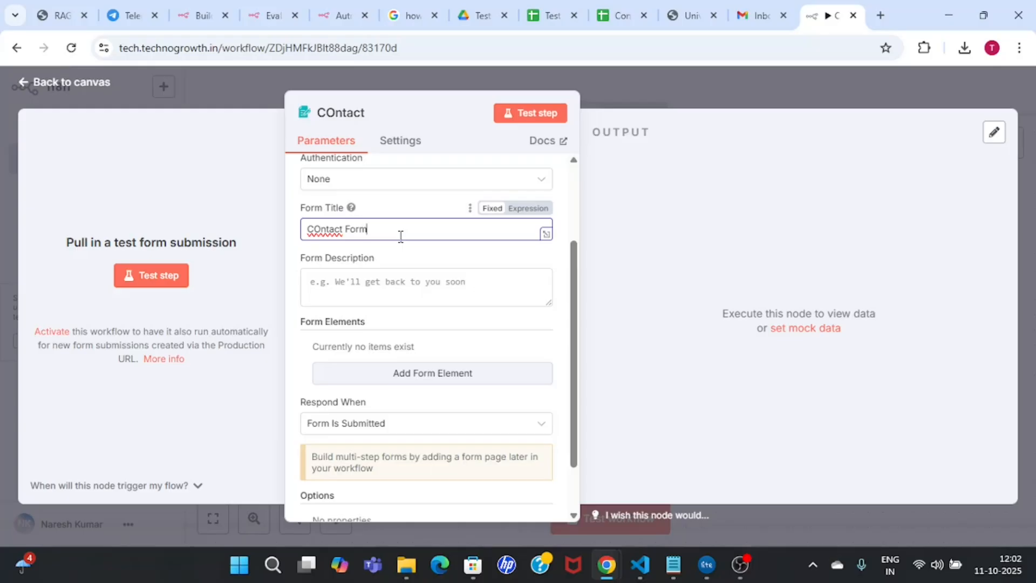
{"action": "left_click", "coordinate": [319, 229]}
{"action": "key", "text": "BackSpace"}
{"action": "type", "text": "o"}
Step: Set the Form Description to 'This is the contact form for the institute xyz'
{"action": "left_click", "coordinate": [359, 288]}
{"action": "type", "text": "Test"}
{"action": "key", "text": "ctrl+a"}
{"action": "type", "text": "This is the contact form for the in"}
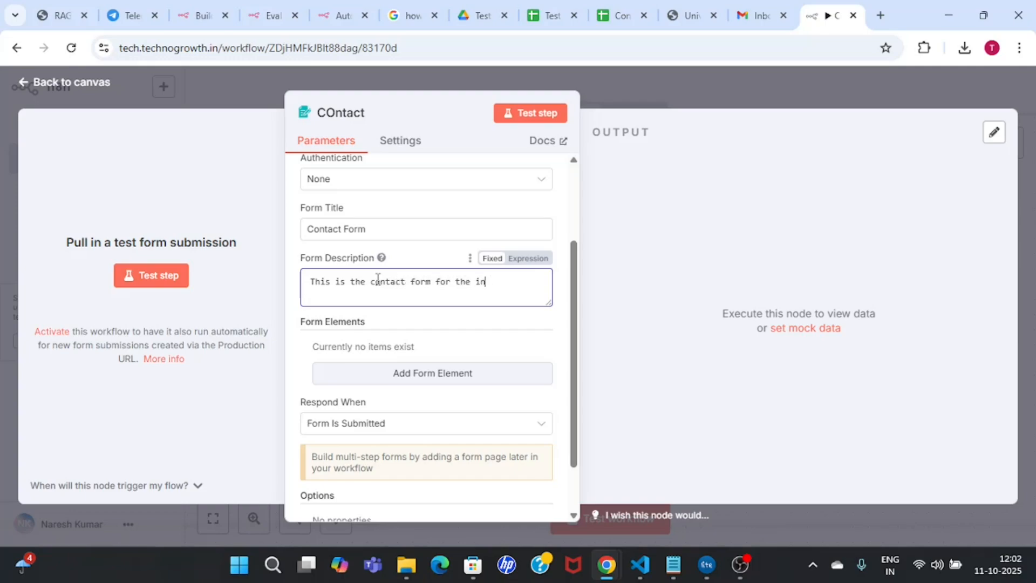
{"action": "type", "text": "stitute"}
{"action": "type", "text": " xyyz"}
{"action": "left_click", "coordinate": [327, 295]}
{"action": "key", "text": "BackSpace"}
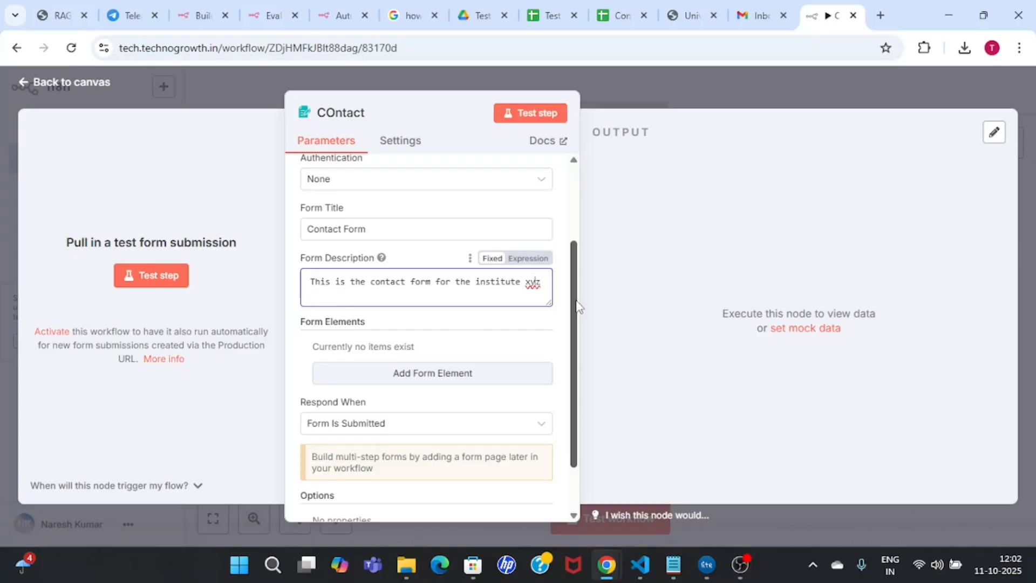
{"action": "left_click_drag", "start_coordinate": [577, 306], "coordinate": [577, 347]}
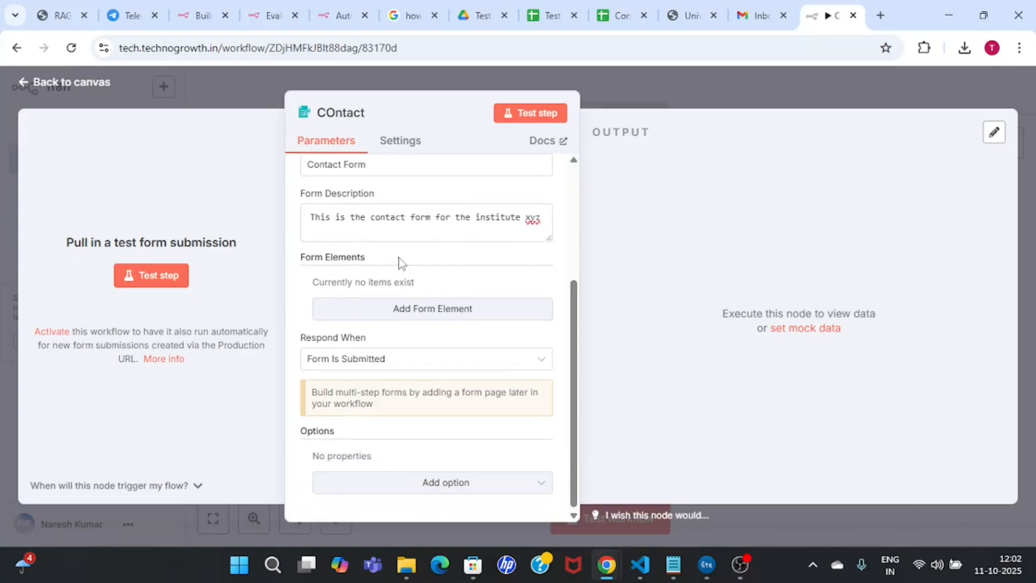
{"action": "left_click_drag", "start_coordinate": [301, 261], "coordinate": [369, 261]}
{"action": "left_click", "coordinate": [484, 287]}
Step: Run Test step, look over the Contact Form test page, then close that window
{"action": "left_click", "coordinate": [537, 116]}
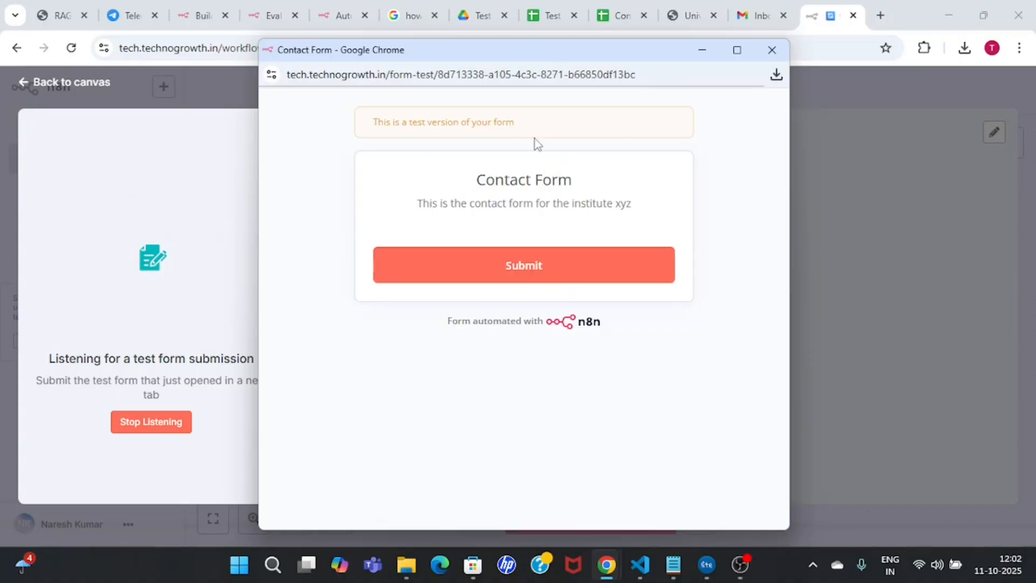
{"action": "left_click_drag", "start_coordinate": [447, 184], "coordinate": [618, 187]}
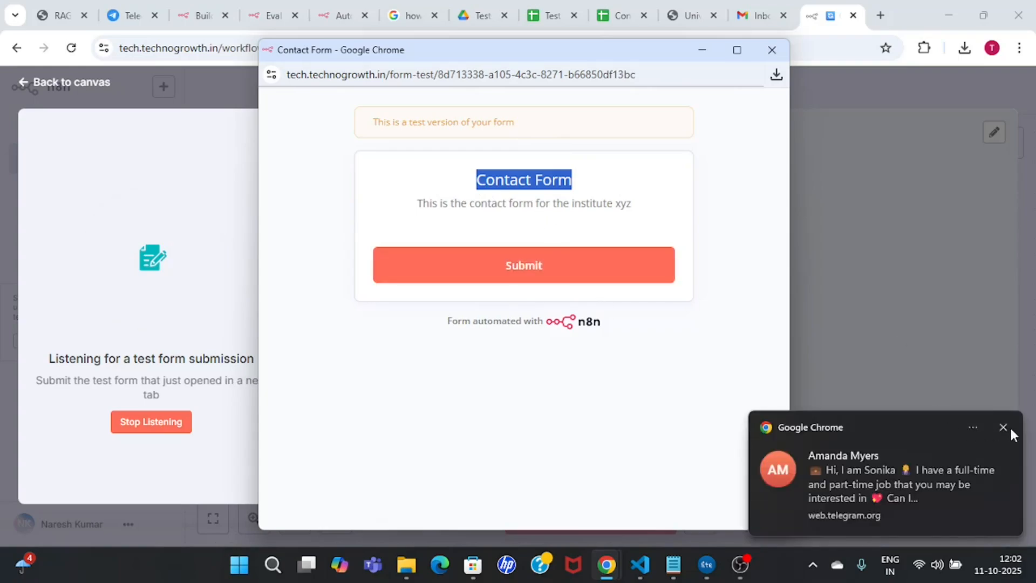
{"action": "left_click", "coordinate": [1005, 427]}
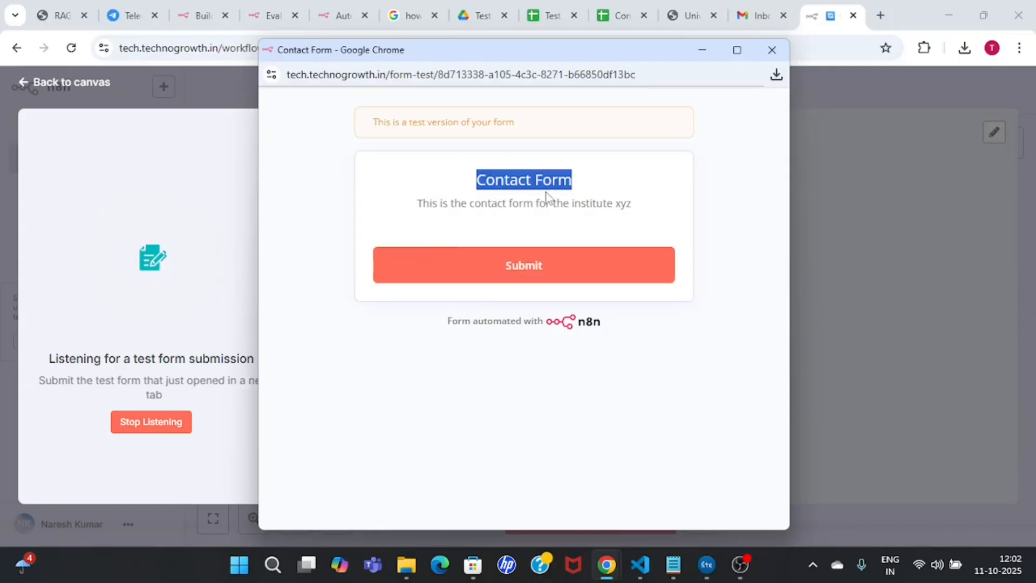
{"action": "left_click", "coordinate": [492, 201]}
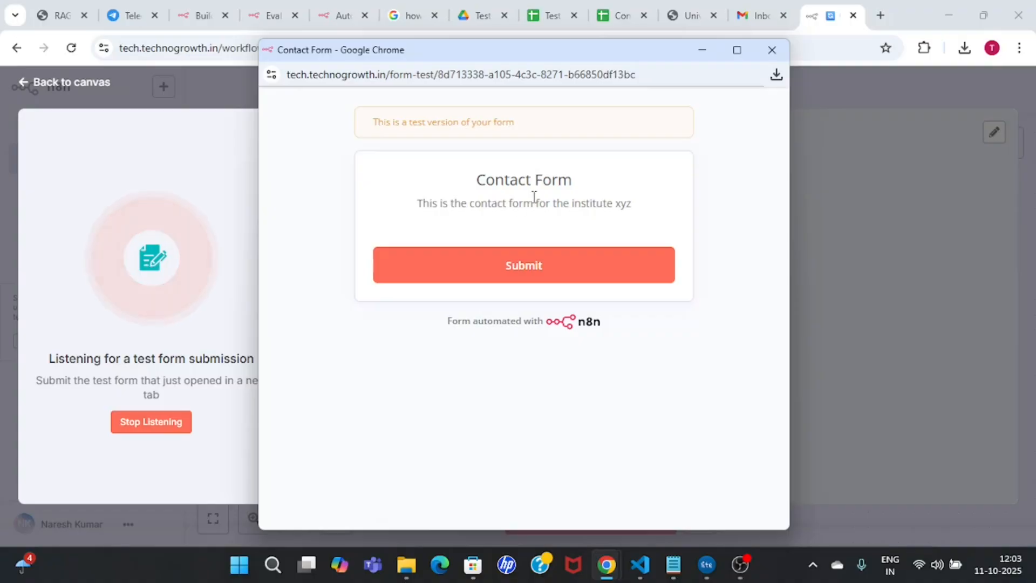
{"action": "left_click", "coordinate": [772, 52]}
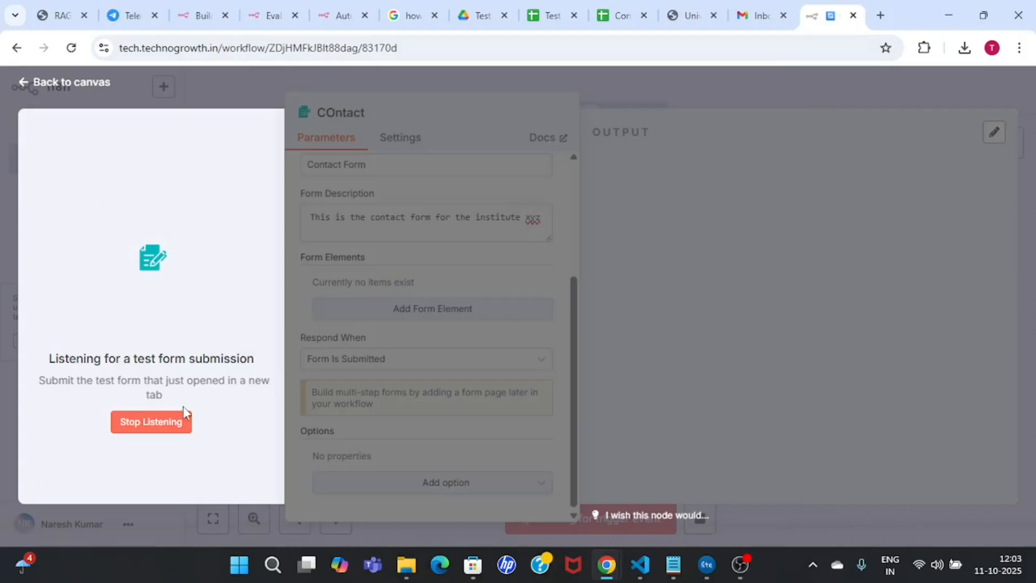
Step: Stop listening for a test and add a first form field named 'Name'
{"action": "left_click", "coordinate": [160, 427]}
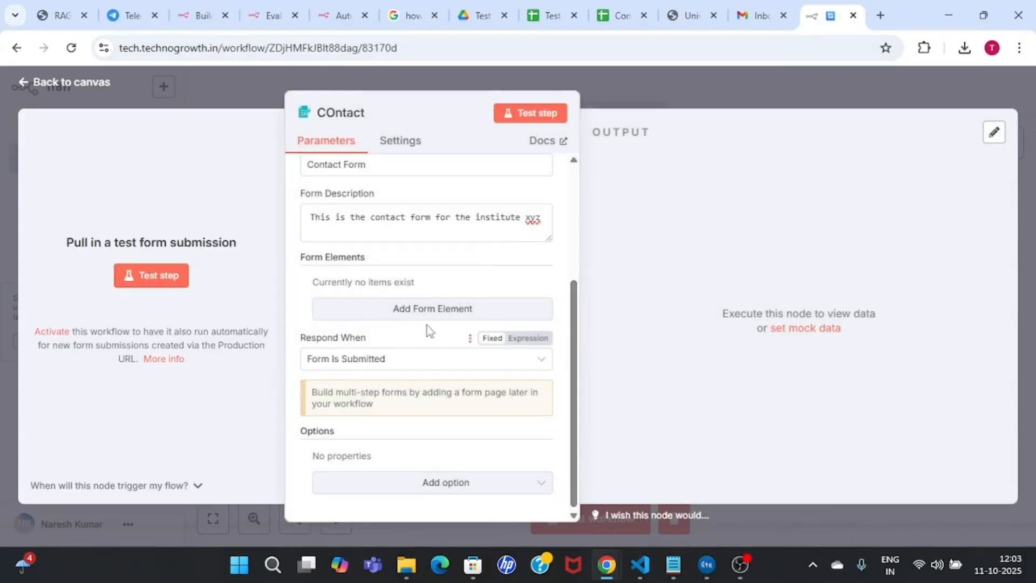
{"action": "left_click", "coordinate": [461, 309]}
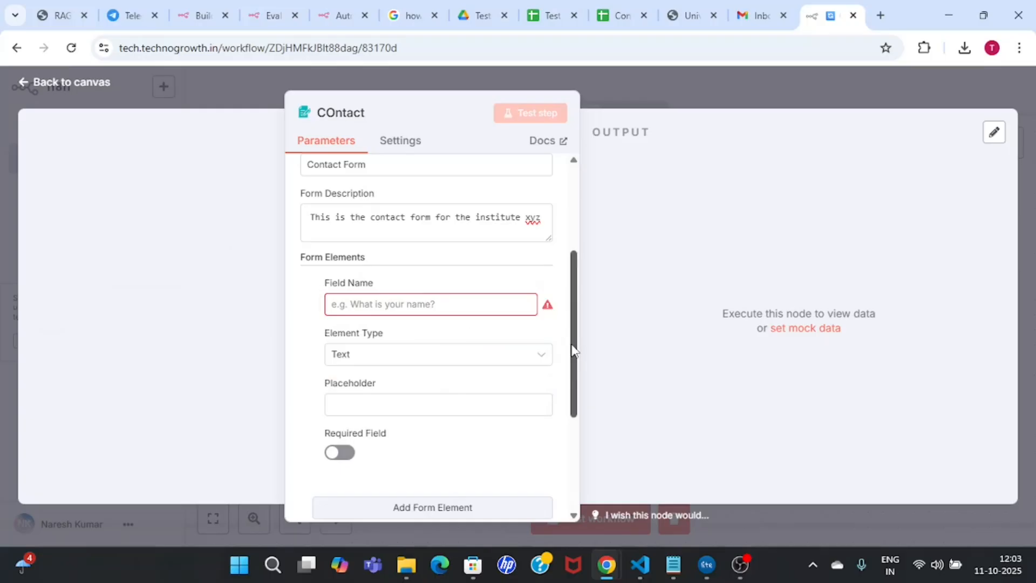
{"action": "scroll", "coordinate": [575, 351], "scroll_direction": "down", "scroll_amount": 2}
{"action": "scroll", "coordinate": [486, 323], "scroll_direction": "up", "scroll_amount": 1}
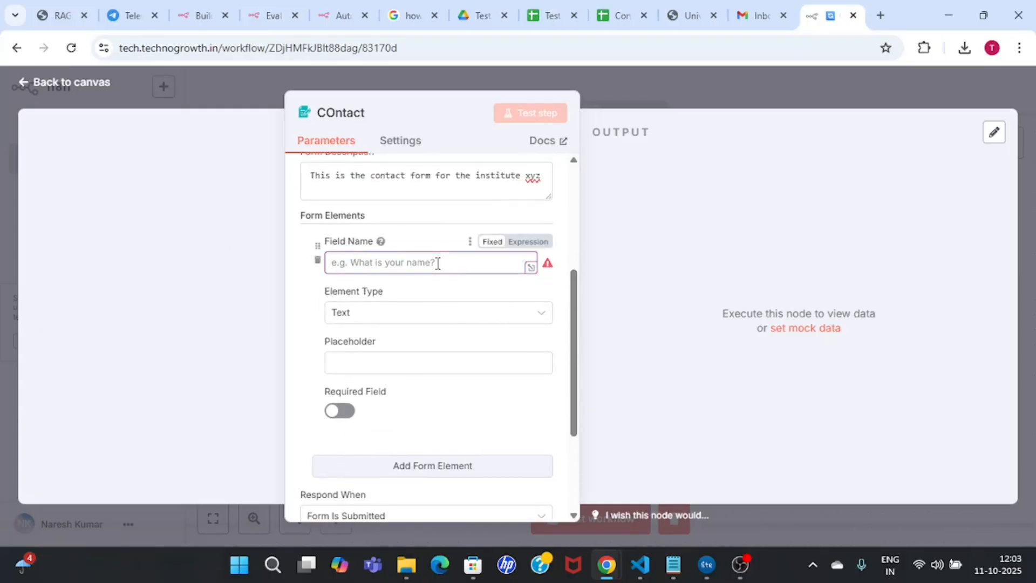
{"action": "type", "text": "Name"}
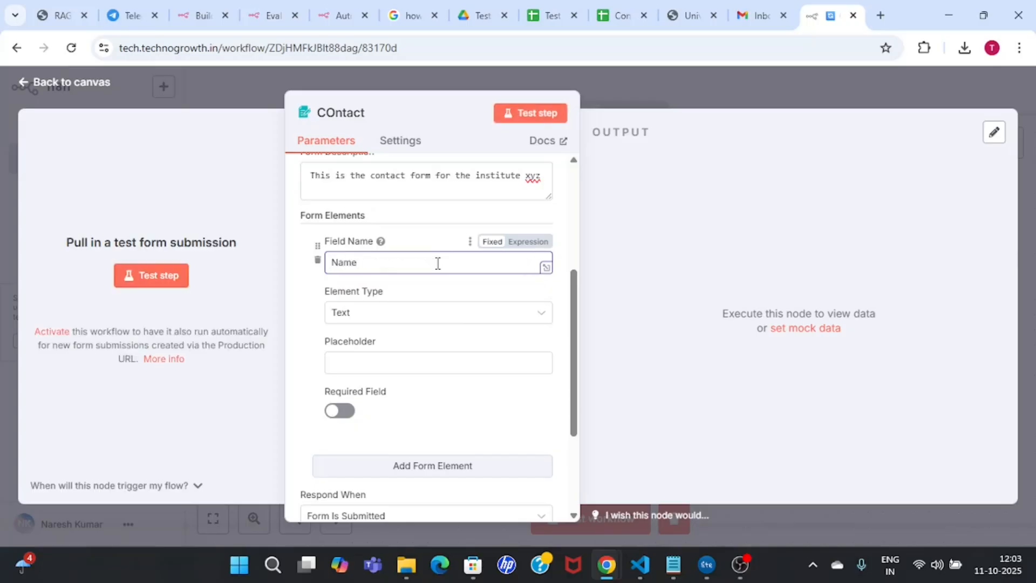
Step: Set the Name field's element type to Text
{"action": "left_click", "coordinate": [425, 317]}
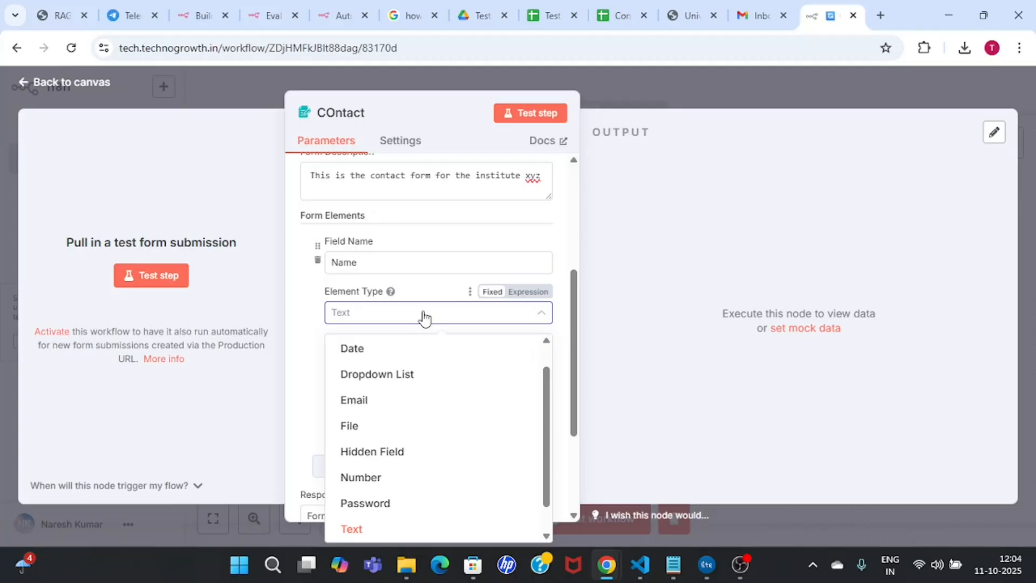
{"action": "scroll", "coordinate": [542, 443], "scroll_direction": "down", "scroll_amount": 1}
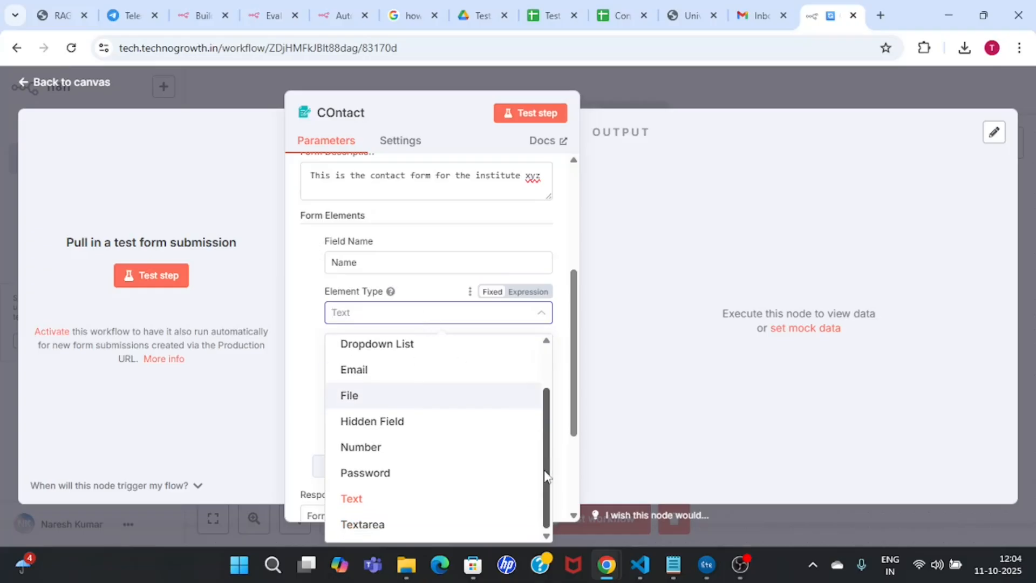
{"action": "left_click", "coordinate": [363, 500]}
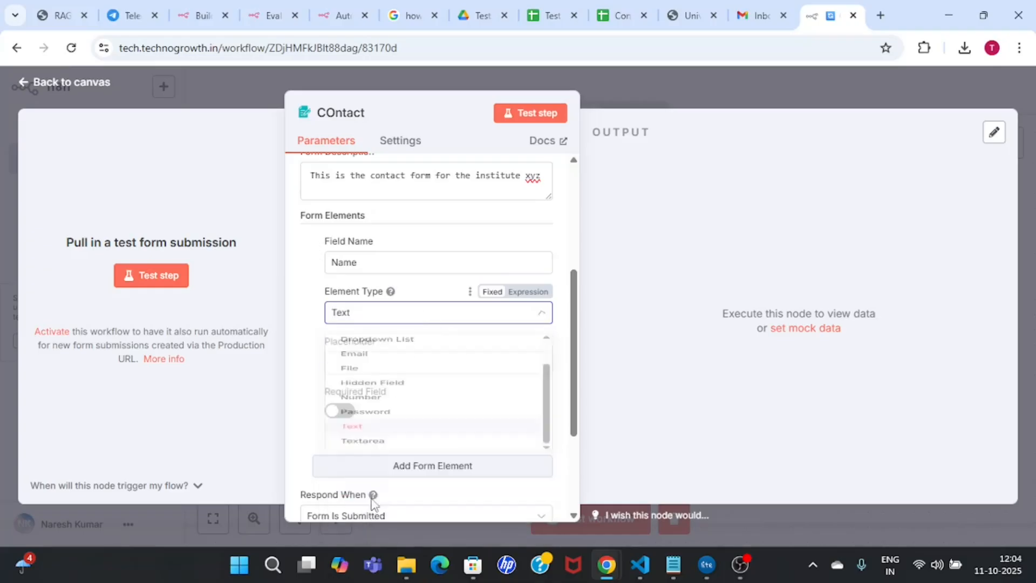
{"action": "left_click", "coordinate": [446, 320]}
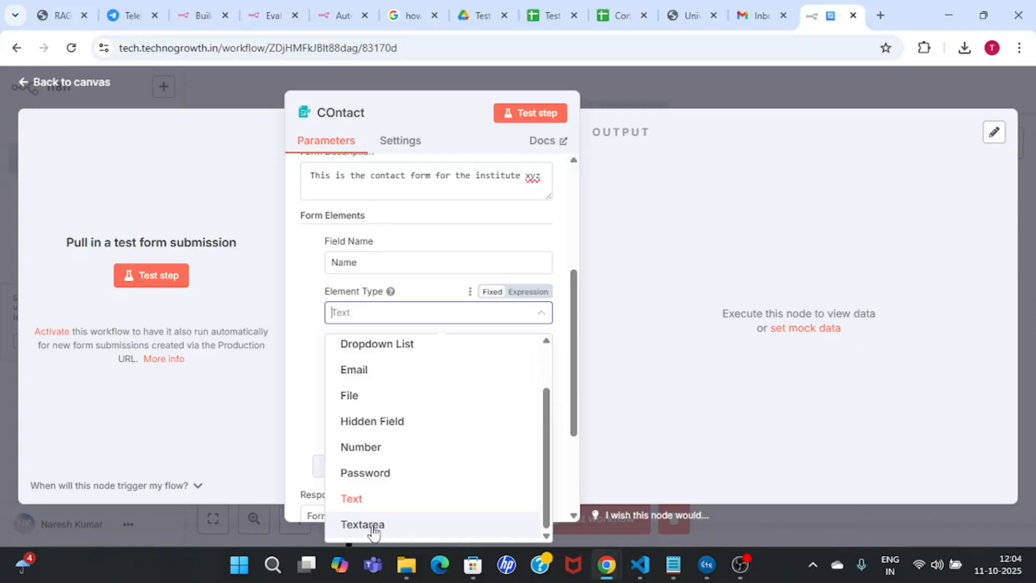
{"action": "scroll", "coordinate": [549, 429], "scroll_direction": "up", "scroll_amount": 1}
{"action": "scroll", "coordinate": [550, 429], "scroll_direction": "up", "scroll_amount": 1}
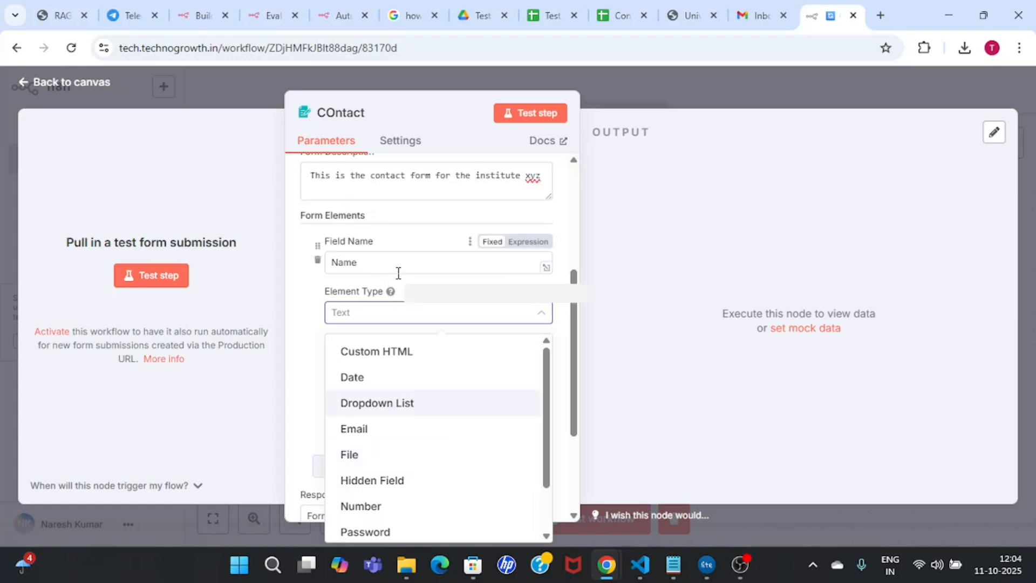
{"action": "left_click_drag", "start_coordinate": [547, 393], "coordinate": [549, 491]}
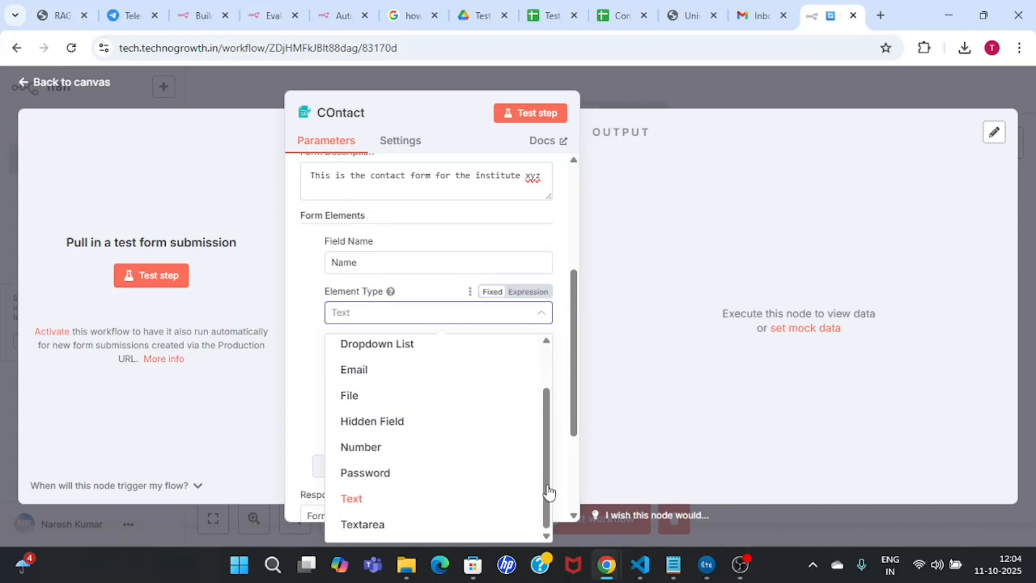
{"action": "left_click", "coordinate": [400, 503]}
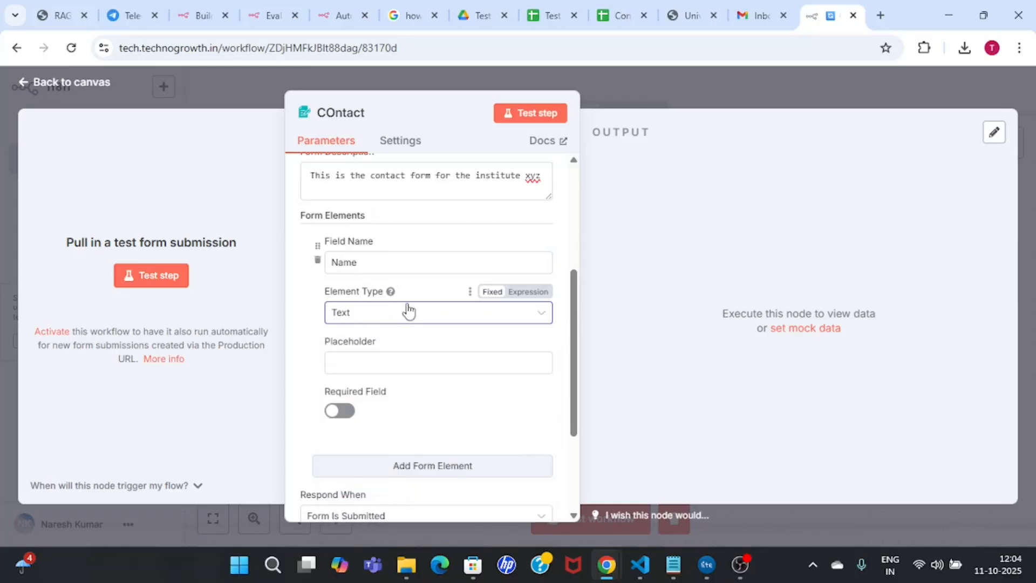
Step: Give the Name field the placeholder 'Enter your name'
{"action": "left_click", "coordinate": [409, 364]}
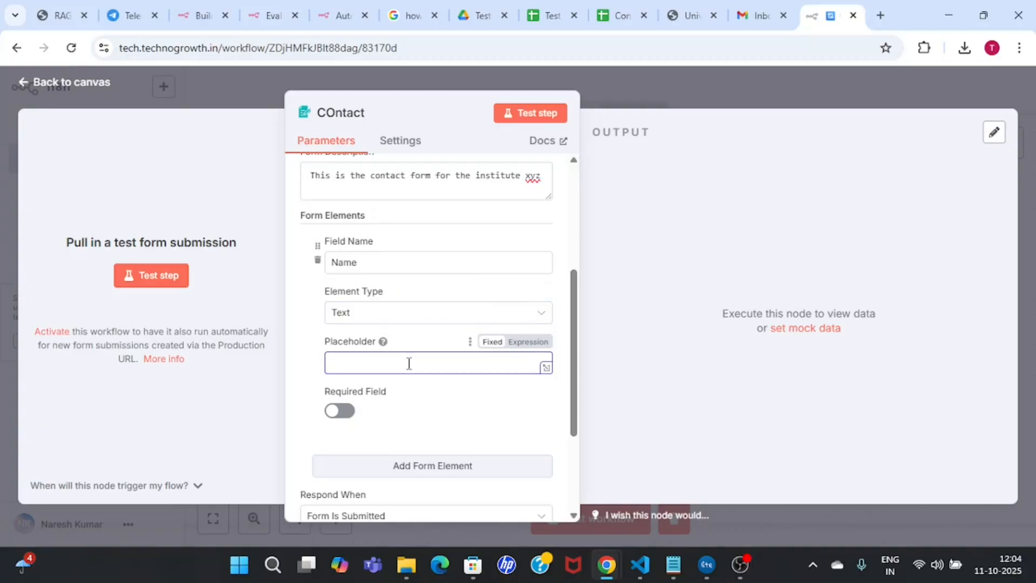
{"action": "type", "text": "er your name"}
{"action": "left_click", "coordinate": [345, 360]}
{"action": "key", "text": "BackSpace"}
{"action": "type", "text": "n"}
Step: Turn on Required Field for the Name field
{"action": "left_click_drag", "start_coordinate": [576, 393], "coordinate": [575, 439]}
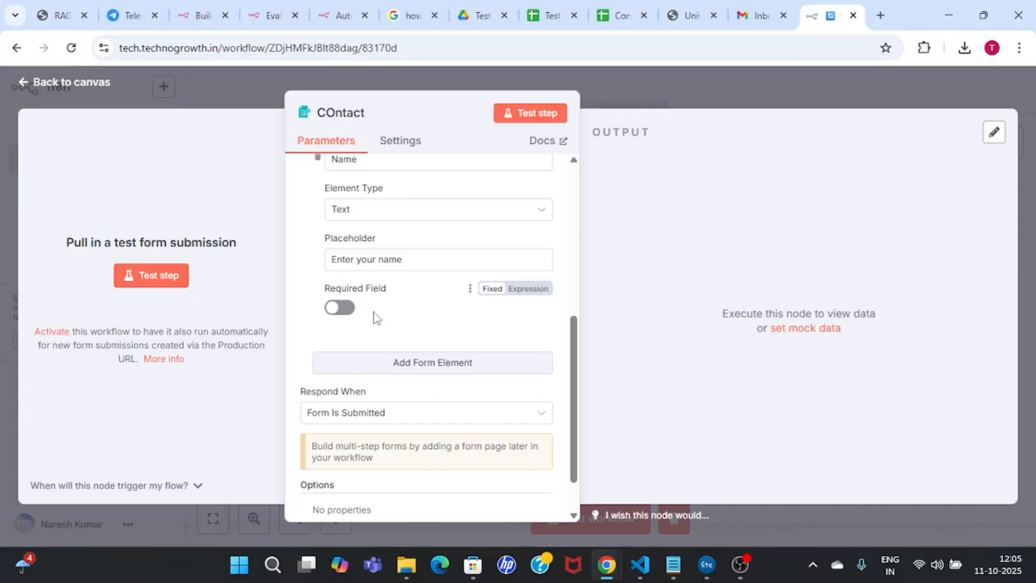
{"action": "left_click", "coordinate": [343, 308]}
{"action": "left_click", "coordinate": [341, 309]}
{"action": "left_click", "coordinate": [340, 308]}
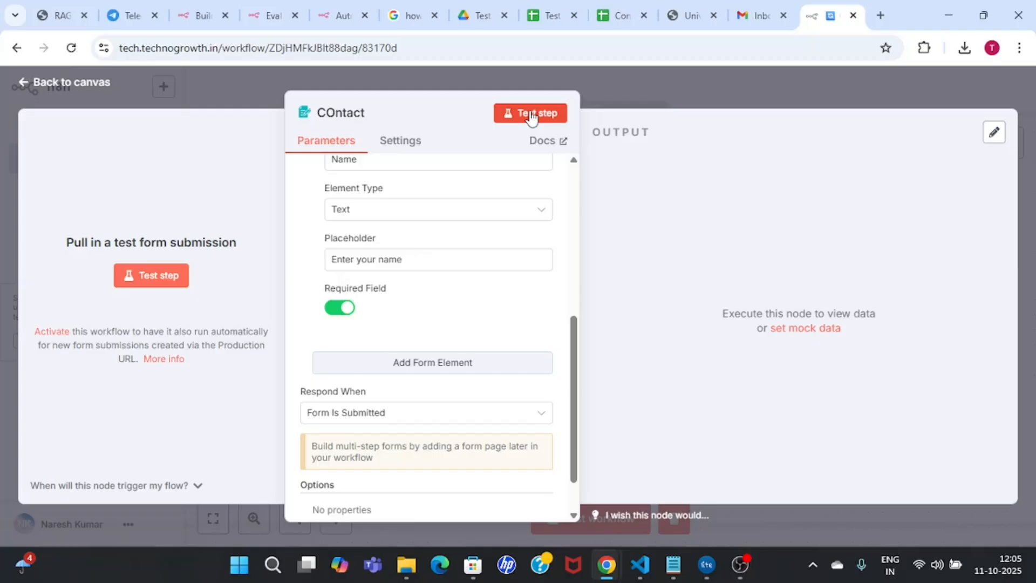
Step: Open the test form and submit it with Name empty to trigger the required-field warning
{"action": "scroll", "coordinate": [556, 303], "scroll_direction": "up", "scroll_amount": 1}
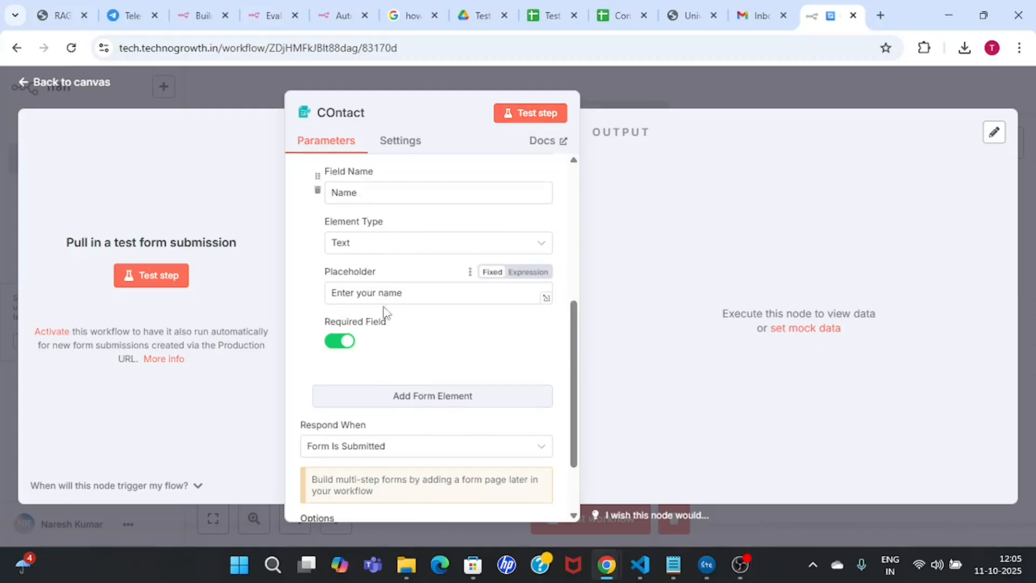
{"action": "left_click", "coordinate": [534, 117]}
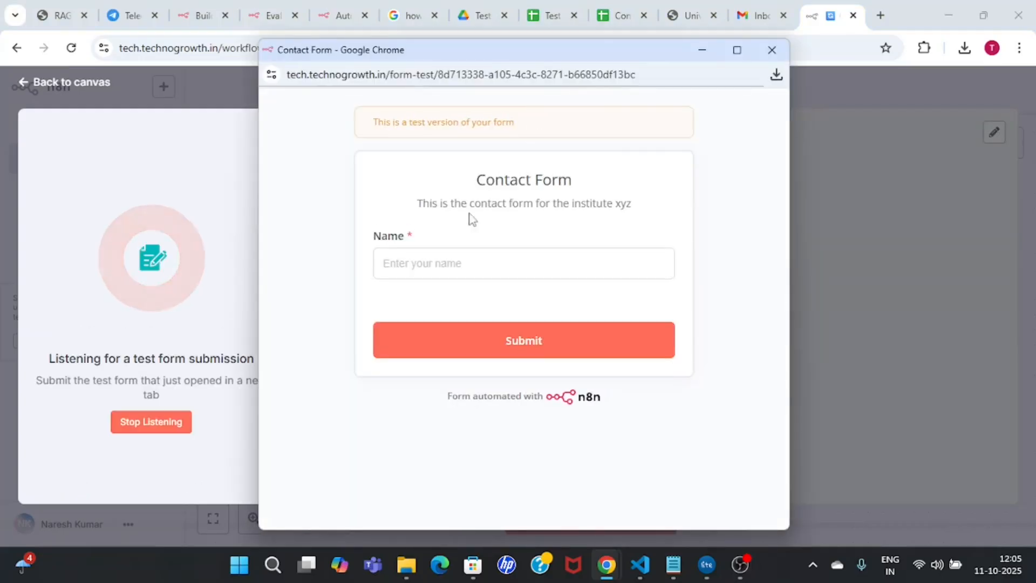
{"action": "double_click", "coordinate": [378, 238]}
{"action": "left_click", "coordinate": [407, 239]}
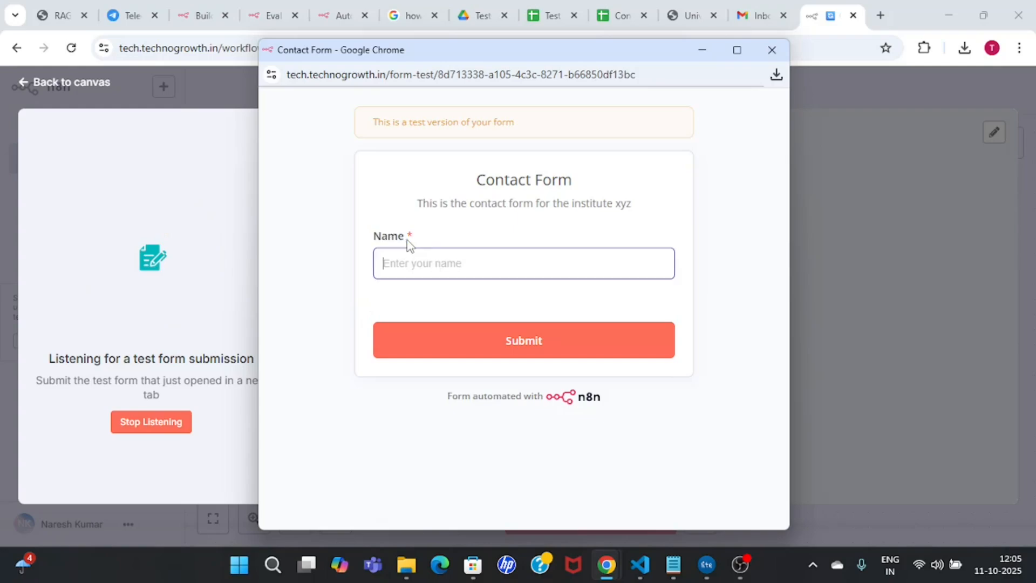
{"action": "left_click", "coordinate": [423, 234]}
{"action": "left_click_drag", "start_coordinate": [411, 240], "coordinate": [370, 241]}
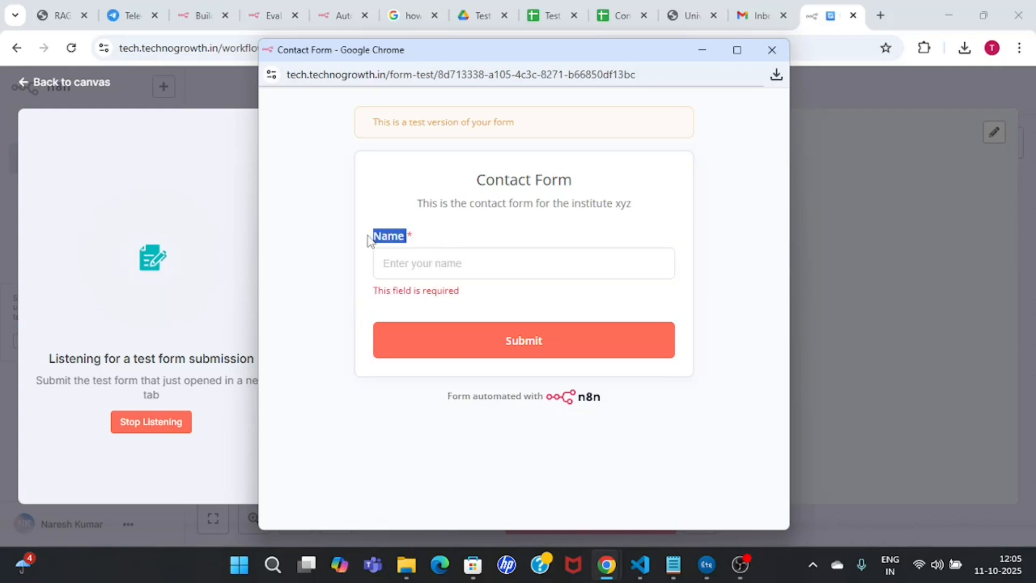
{"action": "left_click", "coordinate": [425, 241]}
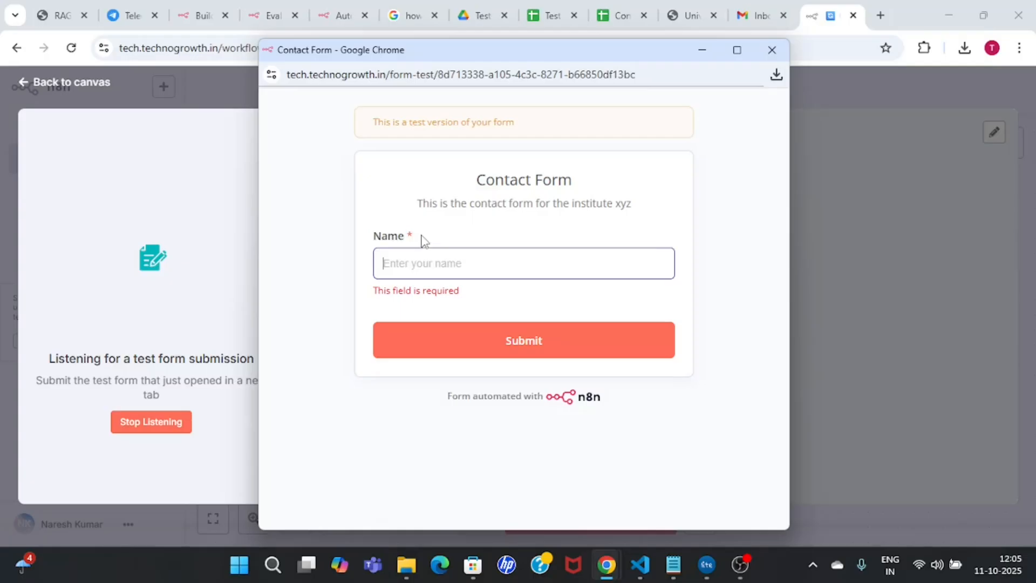
{"action": "left_click", "coordinate": [344, 359]}
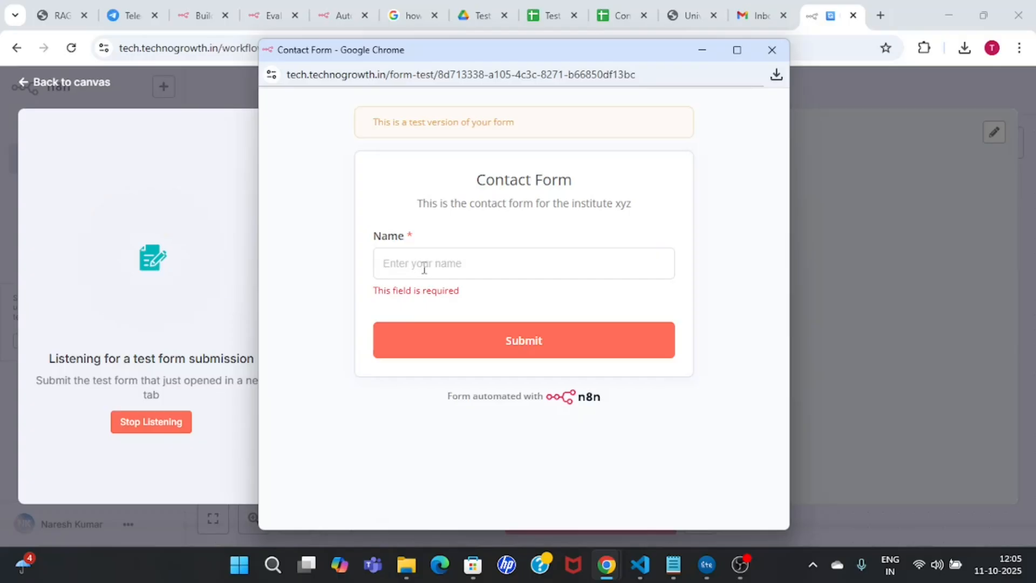
{"action": "left_click", "coordinate": [475, 266]}
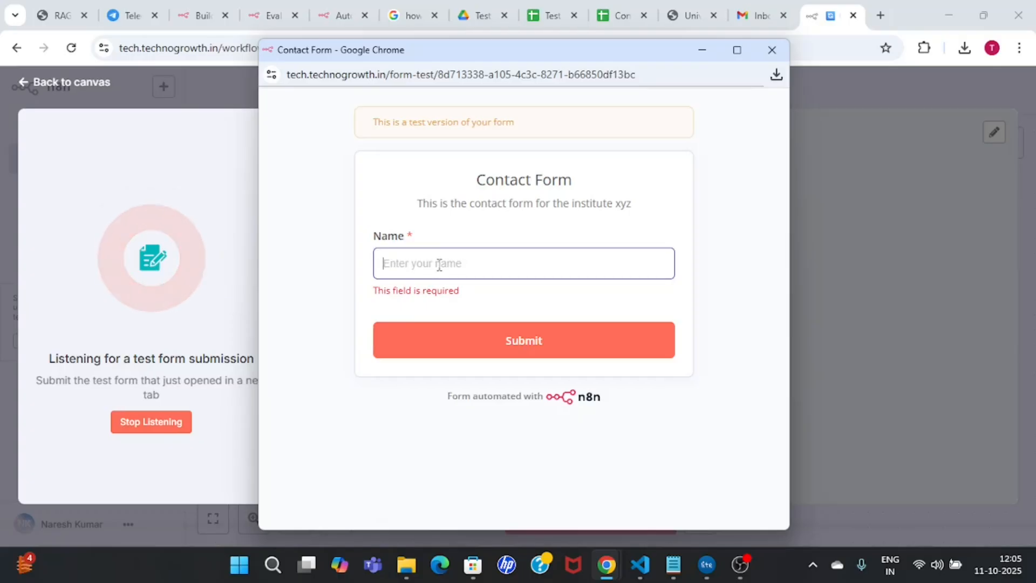
{"action": "type", "text": "test"}
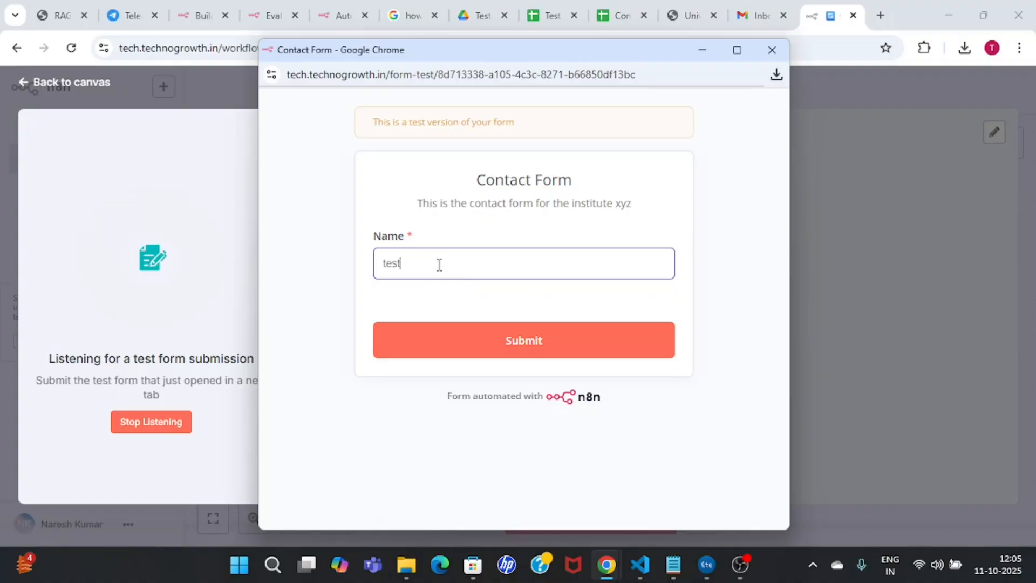
{"action": "key", "text": "BackSpace"}
{"action": "key", "text": "BackSpace"}
{"action": "key", "text": "BackSpace"}
{"action": "left_click", "coordinate": [542, 349]}
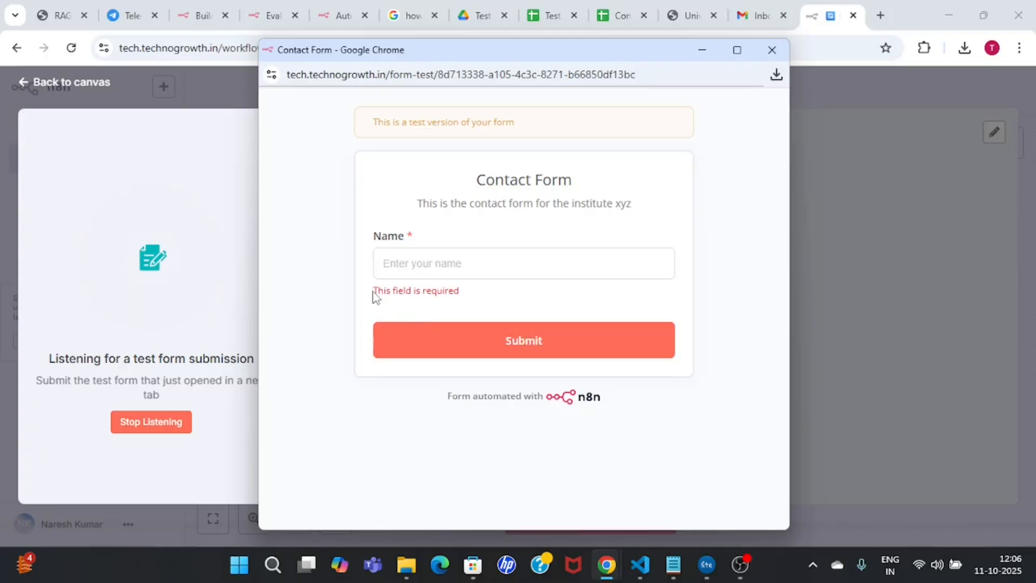
{"action": "left_click_drag", "start_coordinate": [374, 296], "coordinate": [458, 293]}
{"action": "left_click", "coordinate": [476, 303]}
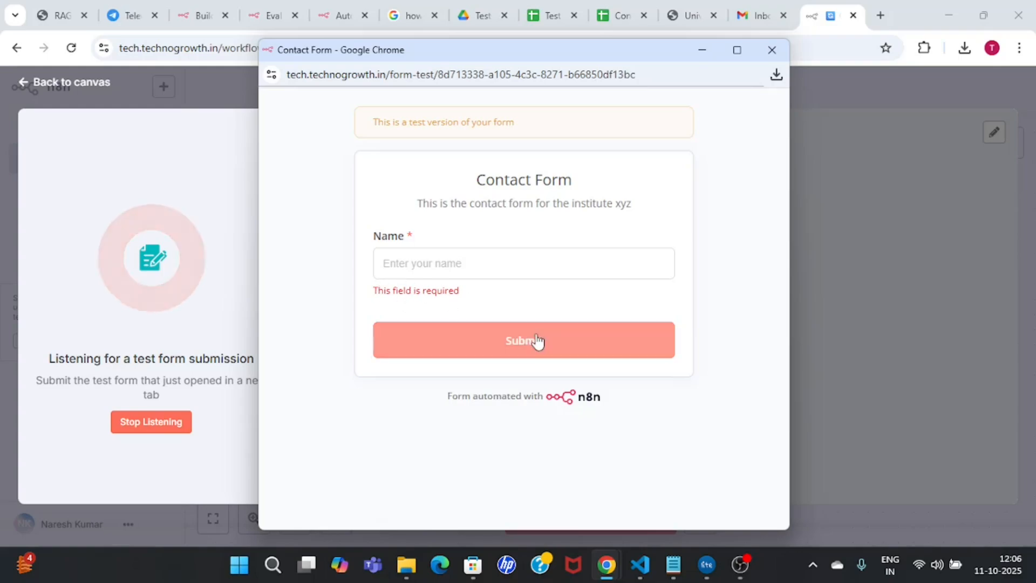
Step: Enter 'test' as the Name and submit the form
{"action": "left_click", "coordinate": [447, 267]}
{"action": "type", "text": "test"}
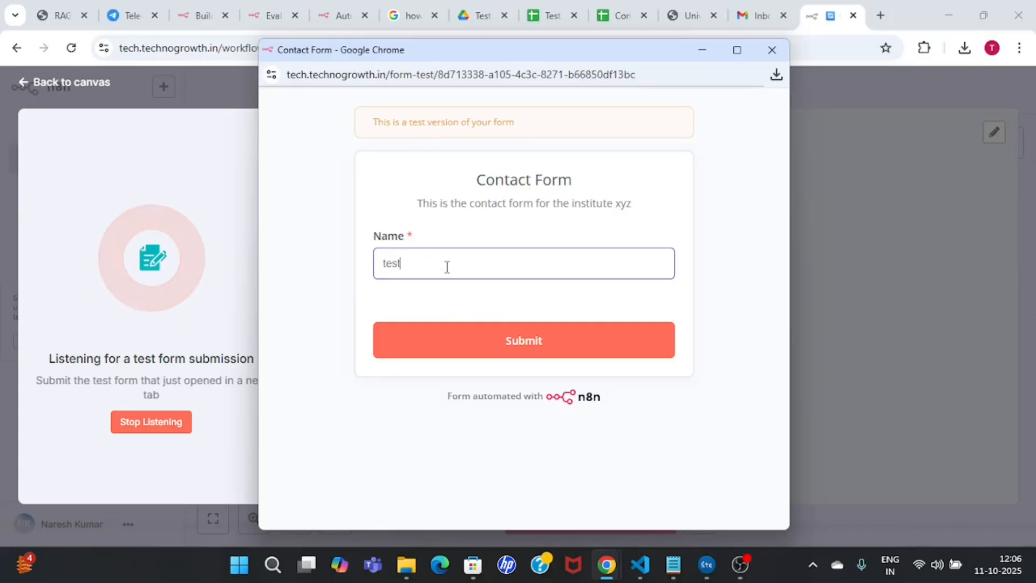
{"action": "left_click", "coordinate": [523, 349]}
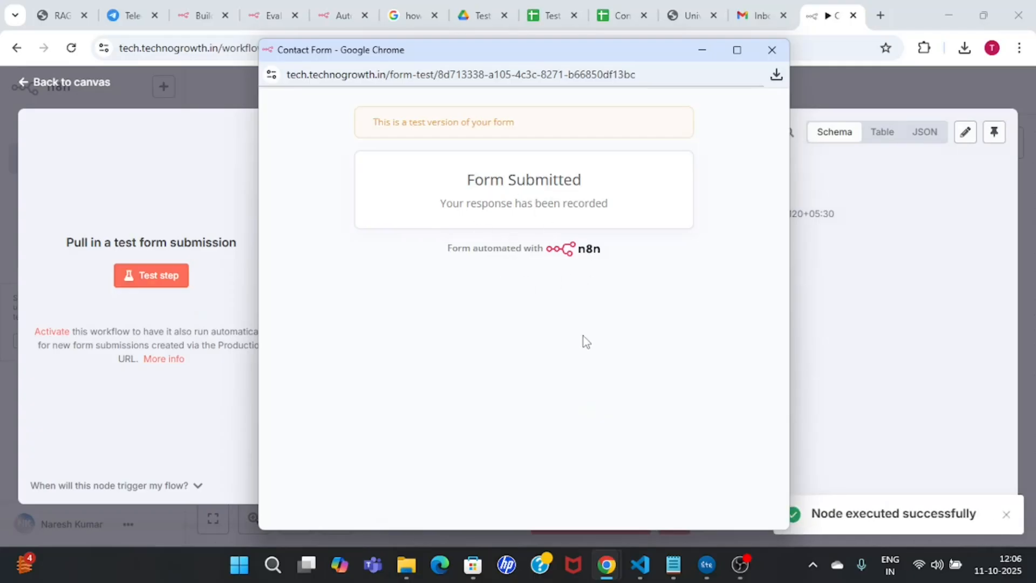
Step: Close the test form window and review the captured output: Name 'test', submittedAt, formMode
{"action": "left_click", "coordinate": [772, 50]}
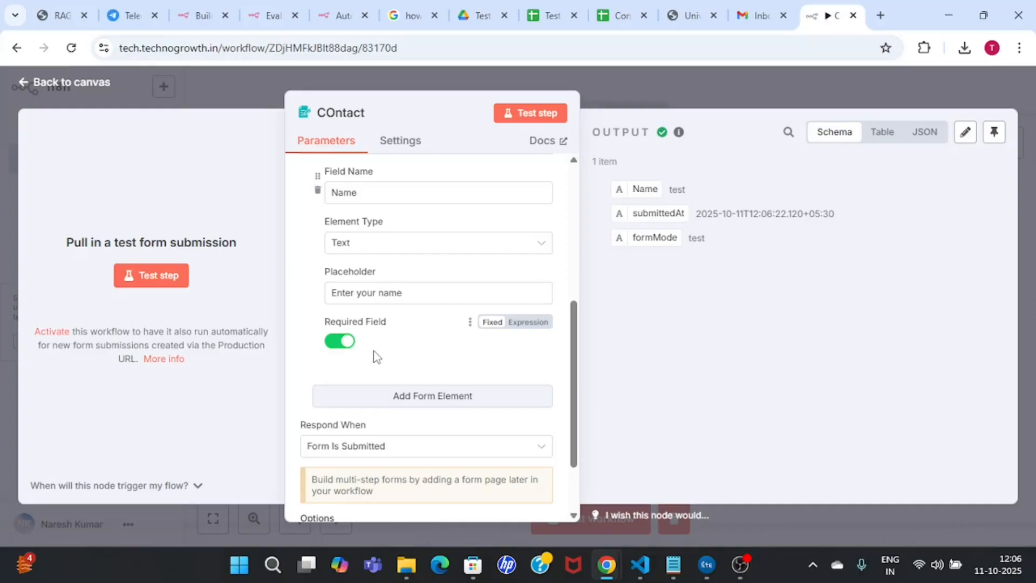
{"action": "mouse_move", "coordinate": [574, 387]}
{"action": "left_mouse_down"}
{"action": "mouse_move", "coordinate": [571, 329]}
{"action": "mouse_move", "coordinate": [574, 398]}
{"action": "left_mouse_up"}
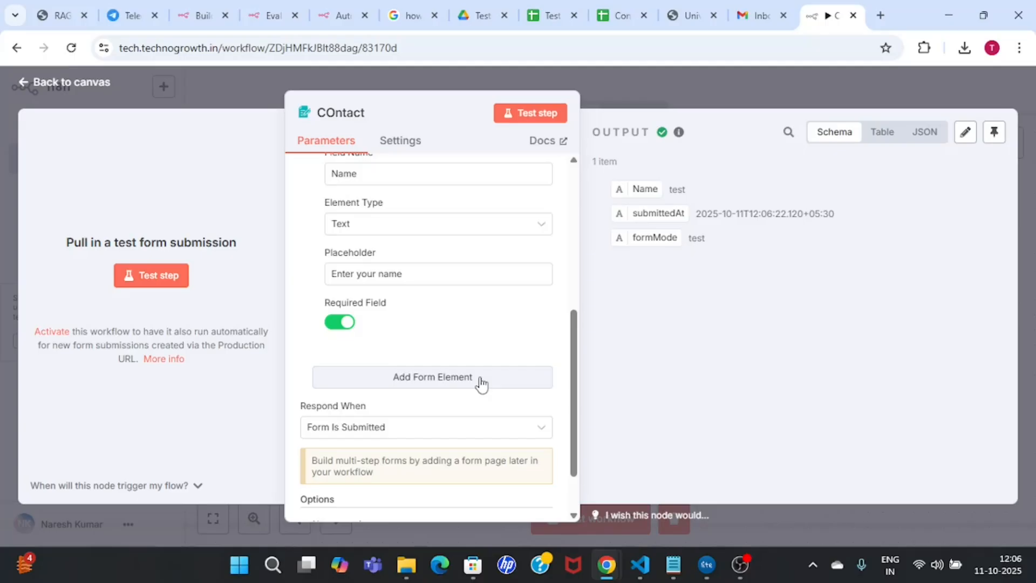
Step: Add a second form field named 'Email' with element type Text
{"action": "left_click", "coordinate": [446, 382]}
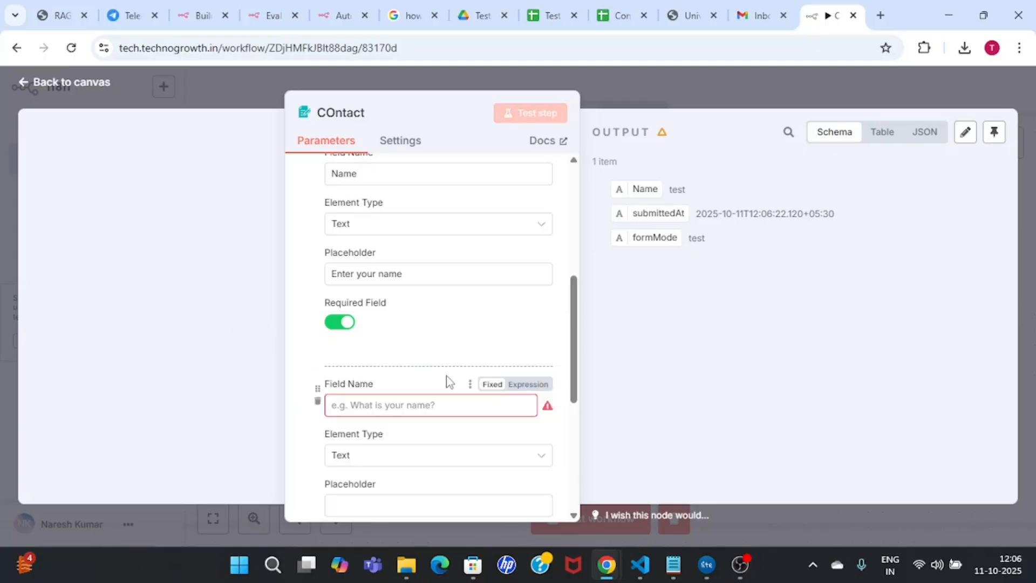
{"action": "left_click_drag", "start_coordinate": [576, 344], "coordinate": [574, 407]}
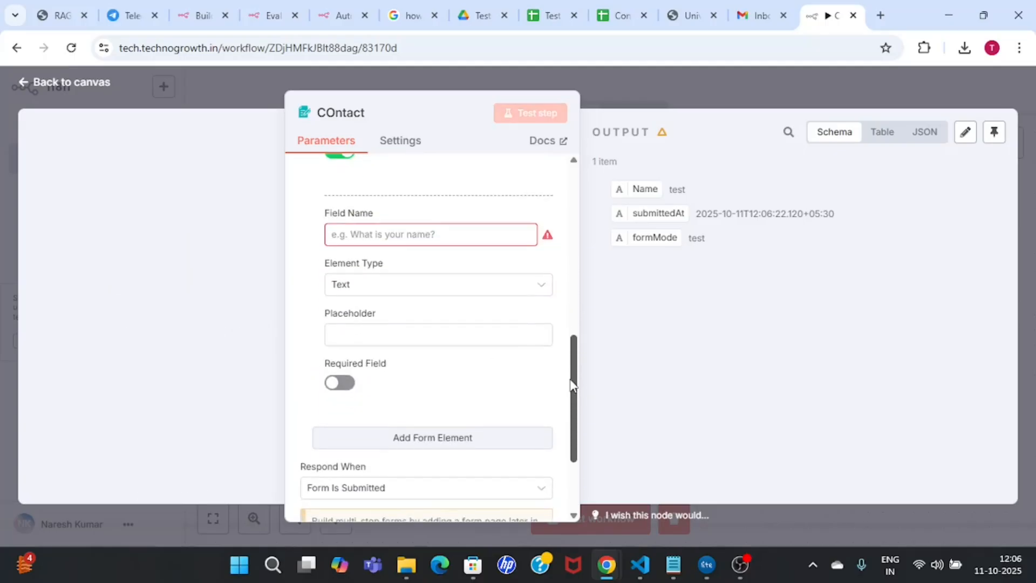
{"action": "scroll", "coordinate": [572, 384], "scroll_direction": "up", "scroll_amount": 1}
{"action": "left_click", "coordinate": [447, 265]}
{"action": "type", "text": "Email"}
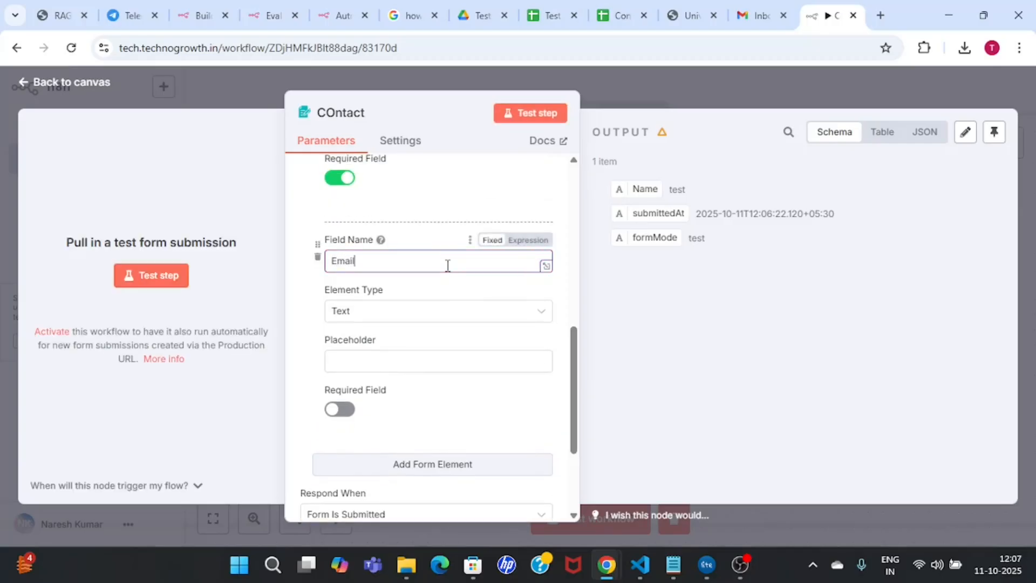
{"action": "left_click", "coordinate": [440, 318]}
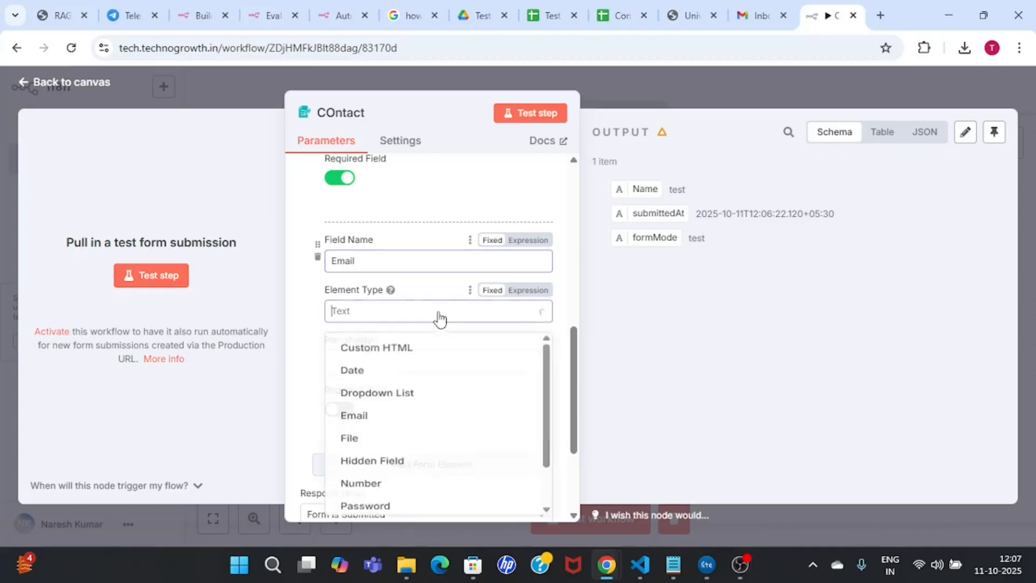
{"action": "left_click_drag", "start_coordinate": [546, 412], "coordinate": [546, 465]}
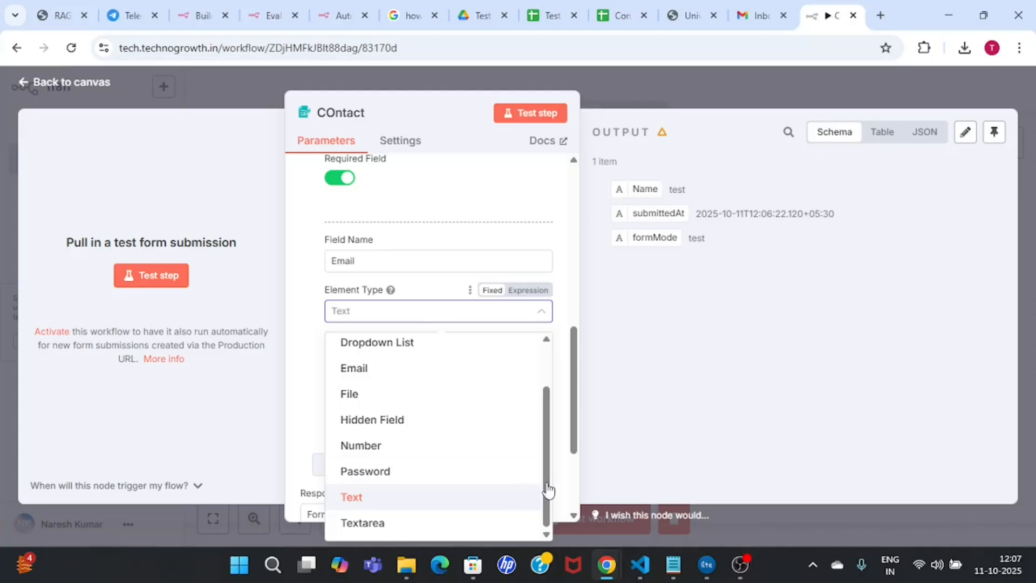
{"action": "left_click", "coordinate": [390, 498]}
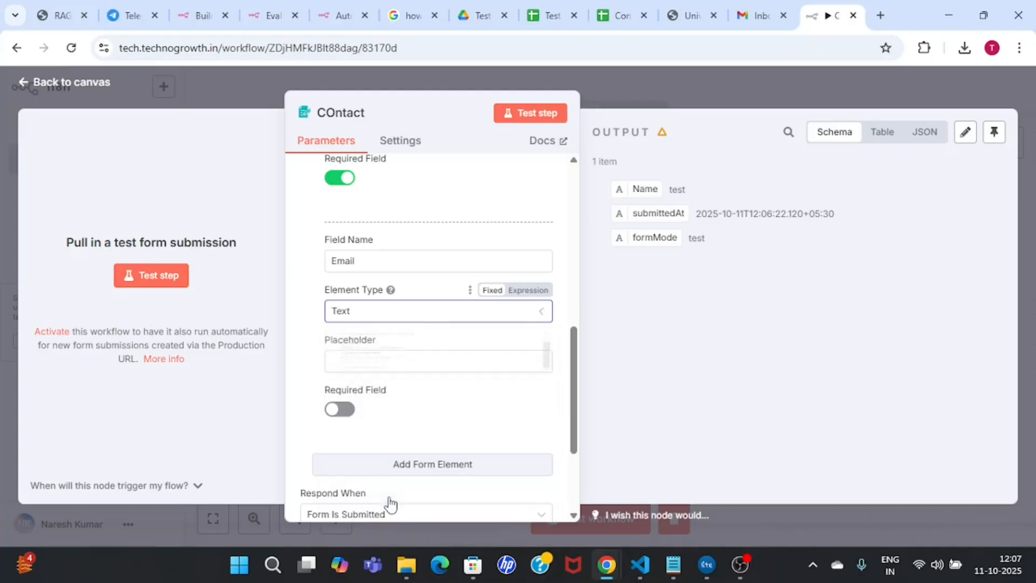
Step: Make the Email field required with the placeholder 'Enter your email'
{"action": "left_click", "coordinate": [345, 411]}
{"action": "left_click", "coordinate": [389, 362]}
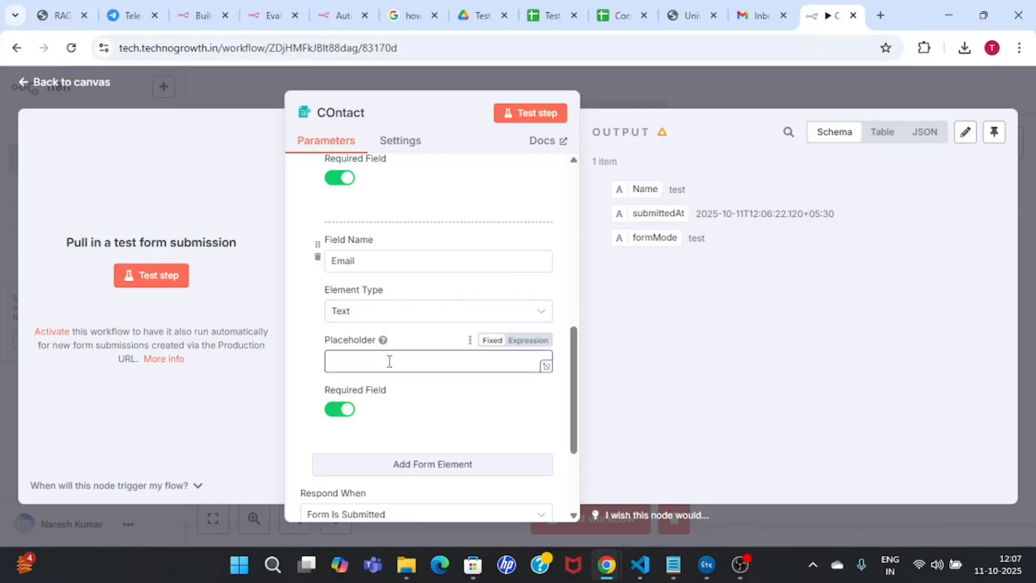
{"action": "type", "text": "ENter"}
{"action": "key", "text": "BackSpace"}
{"action": "type", "text": "nter your email"}
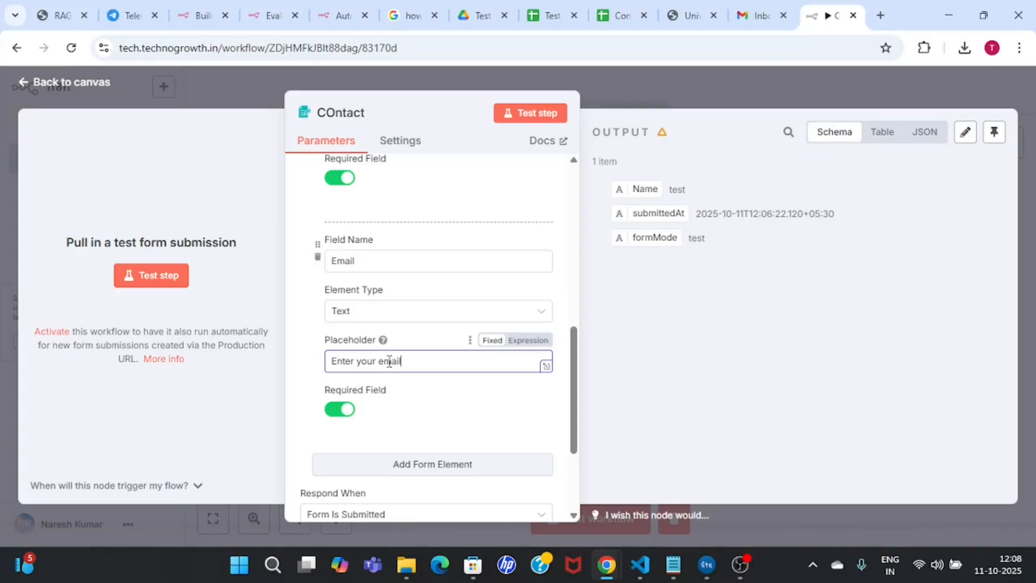
{"action": "scroll", "coordinate": [574, 389], "scroll_direction": "down", "scroll_amount": 1}
{"action": "scroll", "coordinate": [585, 326], "scroll_direction": "up", "scroll_amount": 10}
{"action": "scroll", "coordinate": [574, 281], "scroll_direction": "down", "scroll_amount": 3}
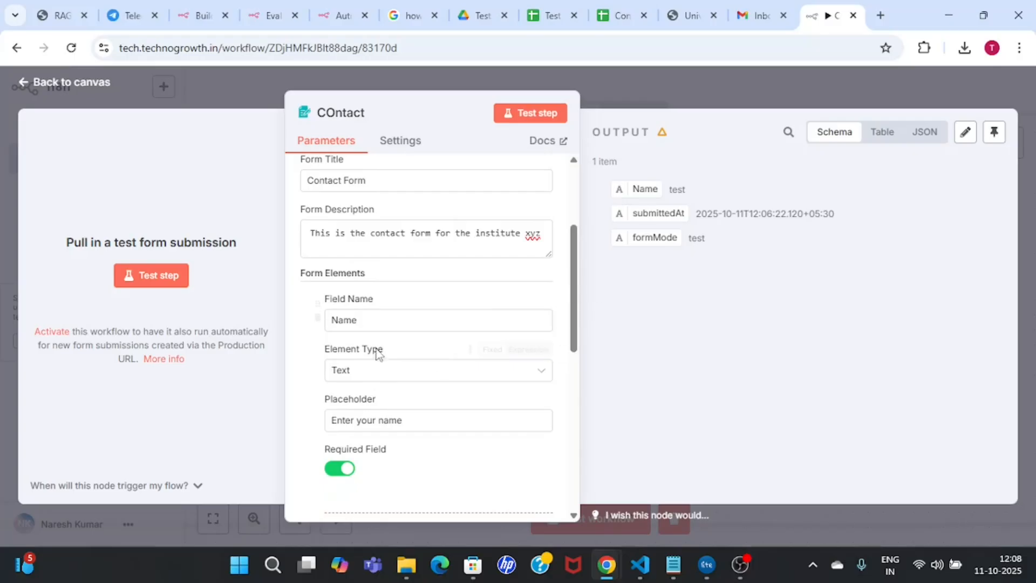
Step: Copy the test form URL, start listening, and load the form in a new browser tab
{"action": "left_click", "coordinate": [534, 120]}
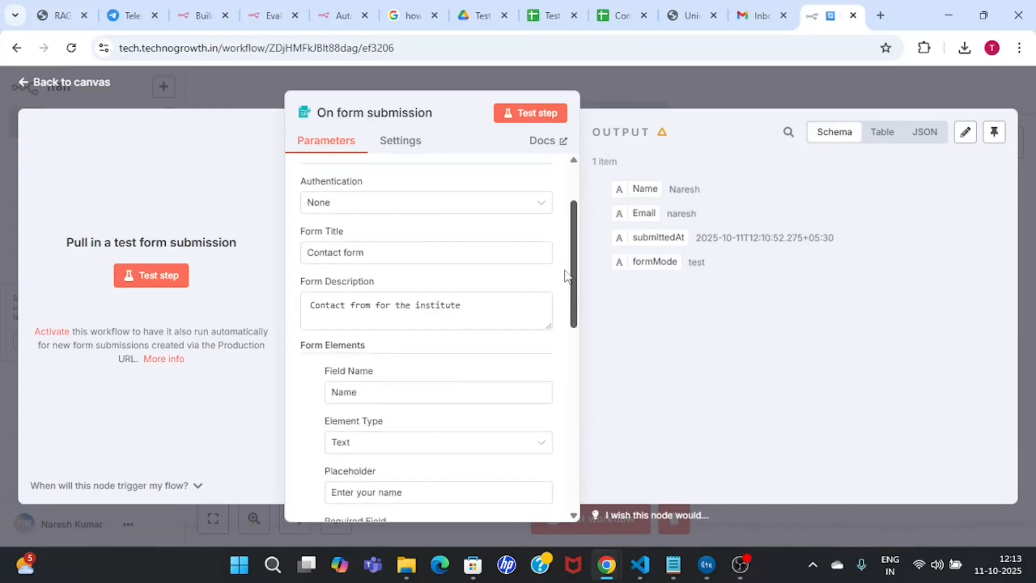
{"action": "scroll", "coordinate": [565, 273], "scroll_direction": "up", "scroll_amount": 2}
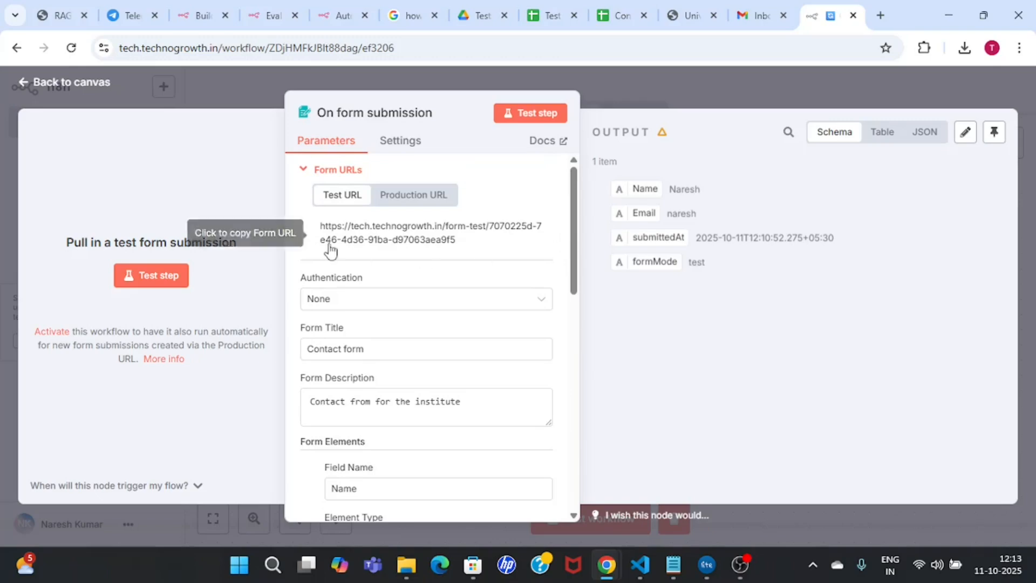
{"action": "left_click", "coordinate": [393, 243]}
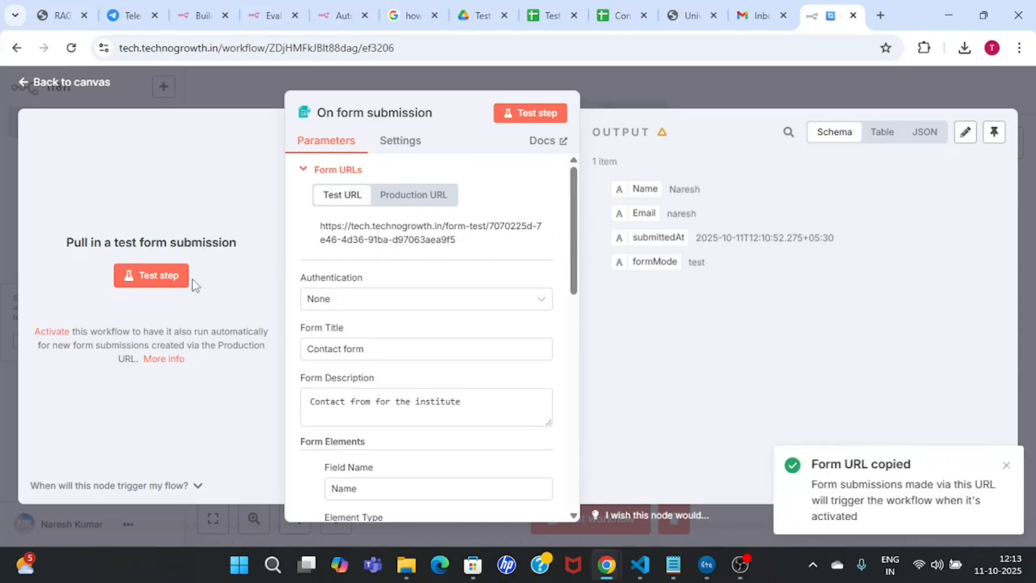
{"action": "left_click", "coordinate": [160, 276]}
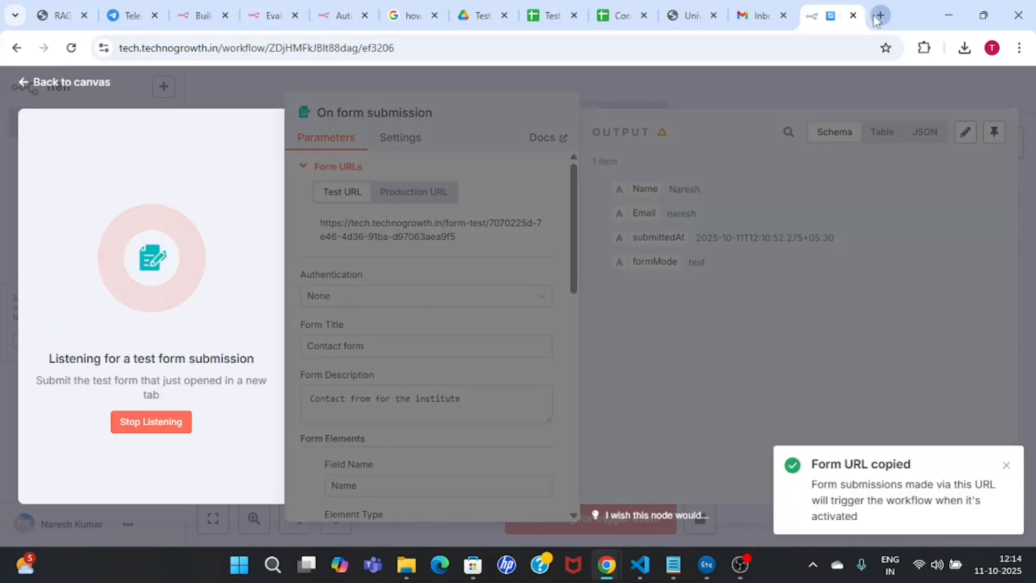
{"action": "key", "text": "ctrl+t"}
{"action": "key", "text": "ctrl+v"}
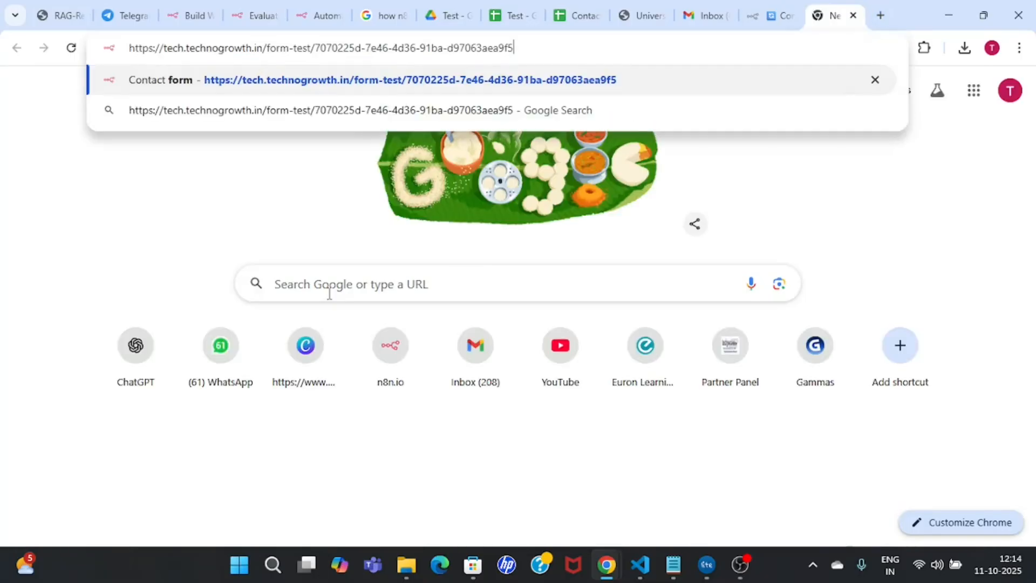
{"action": "key", "text": "Return"}
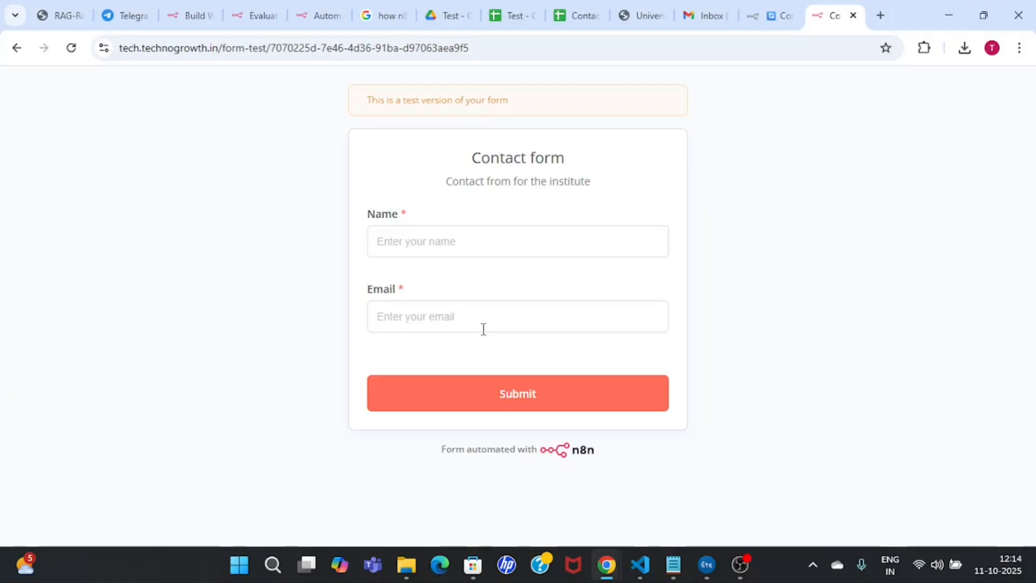
Step: Fill Name and Email with sample values, submit, and return to the n8n workflow
{"action": "left_click", "coordinate": [453, 242]}
{"action": "type", "text": "naresh"}
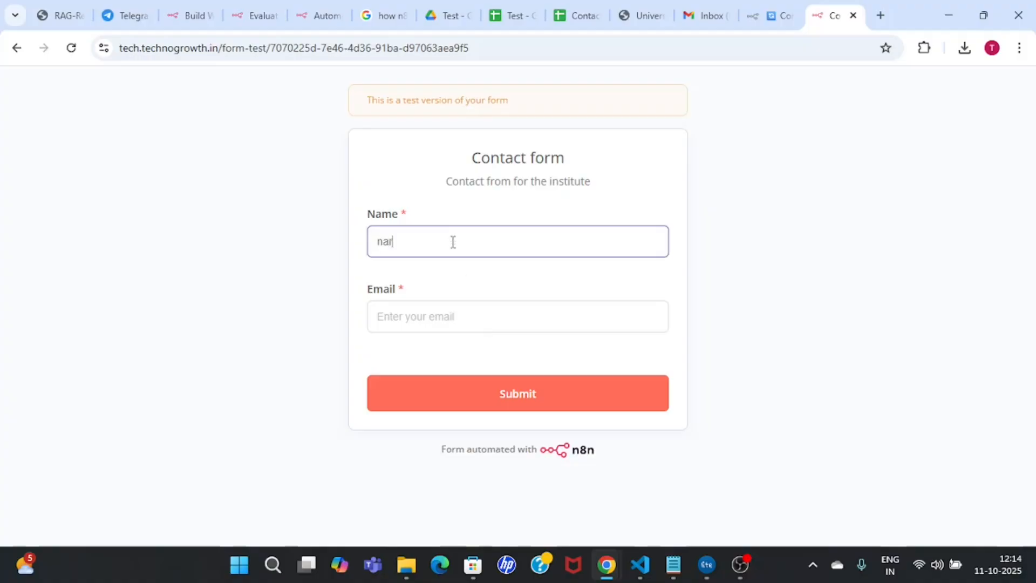
{"action": "left_click", "coordinate": [462, 327]}
{"action": "type", "text": "naresh"}
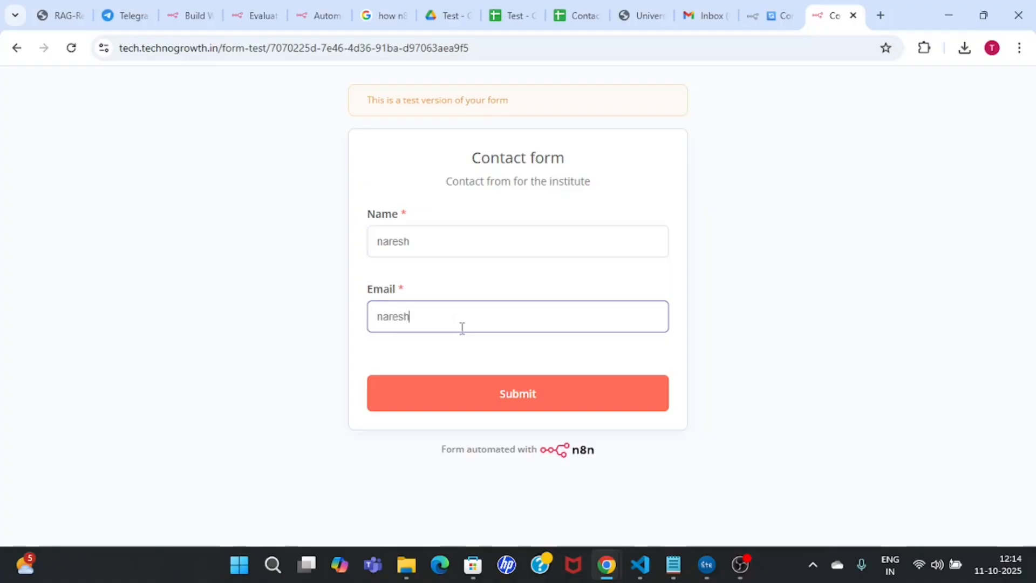
{"action": "left_click", "coordinate": [511, 393]}
{"action": "left_click", "coordinate": [759, 8]}
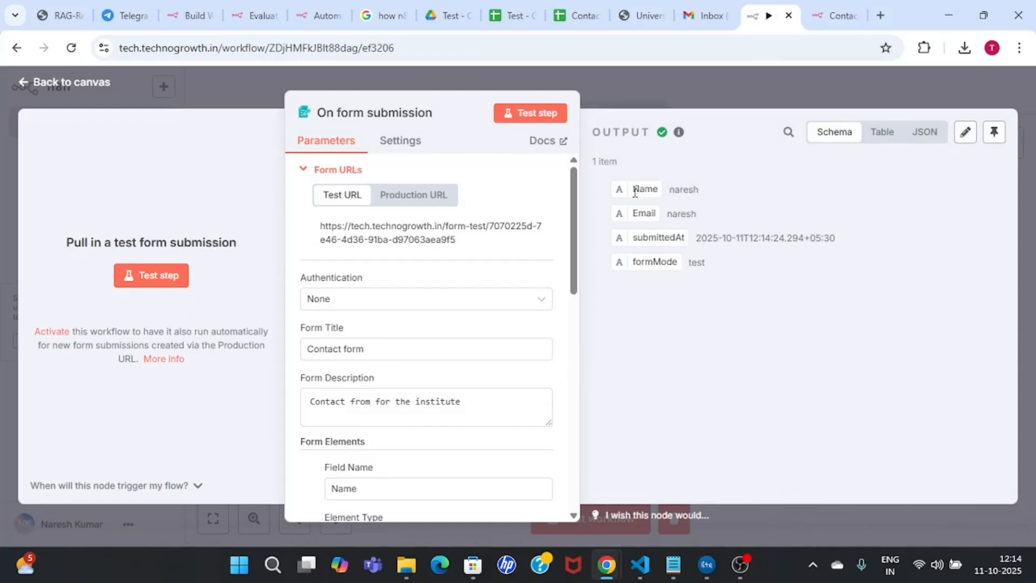
Step: Inspect the submitted Name and Email values in the trigger's output
{"action": "left_click_drag", "start_coordinate": [636, 194], "coordinate": [703, 192]}
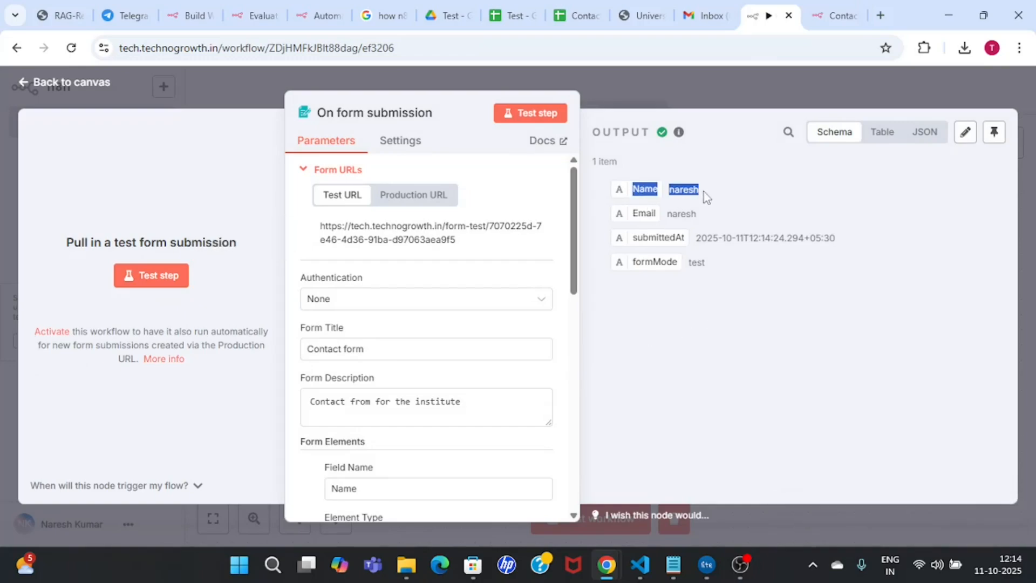
{"action": "left_click", "coordinate": [634, 218]}
{"action": "left_click_drag", "start_coordinate": [640, 217], "coordinate": [715, 218]}
{"action": "left_click", "coordinate": [713, 218]}
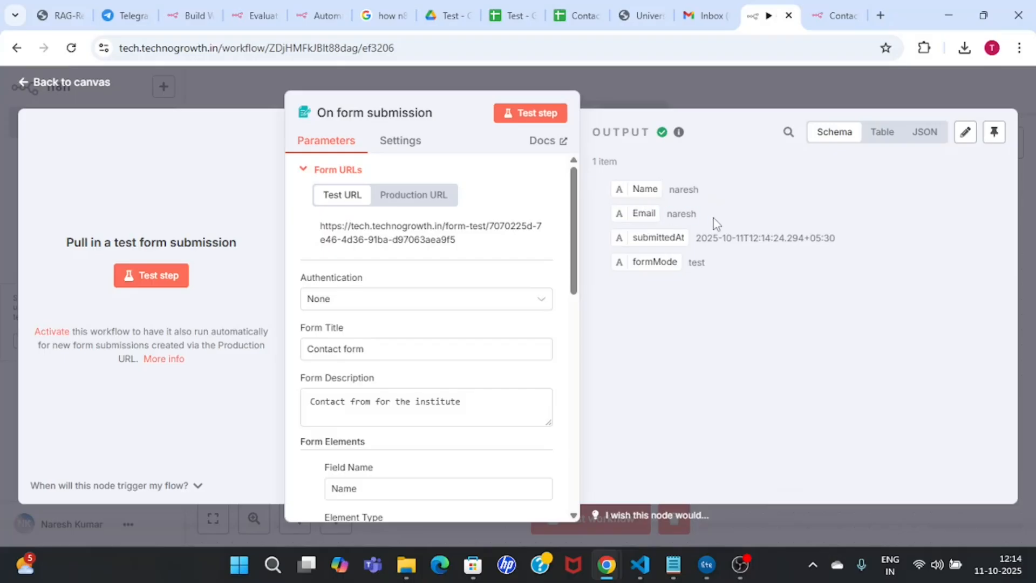
{"action": "double_click", "coordinate": [684, 215]}
Step: Change the Name field's element type to Email and listen for a test submission
{"action": "left_click_drag", "start_coordinate": [574, 265], "coordinate": [579, 338]}
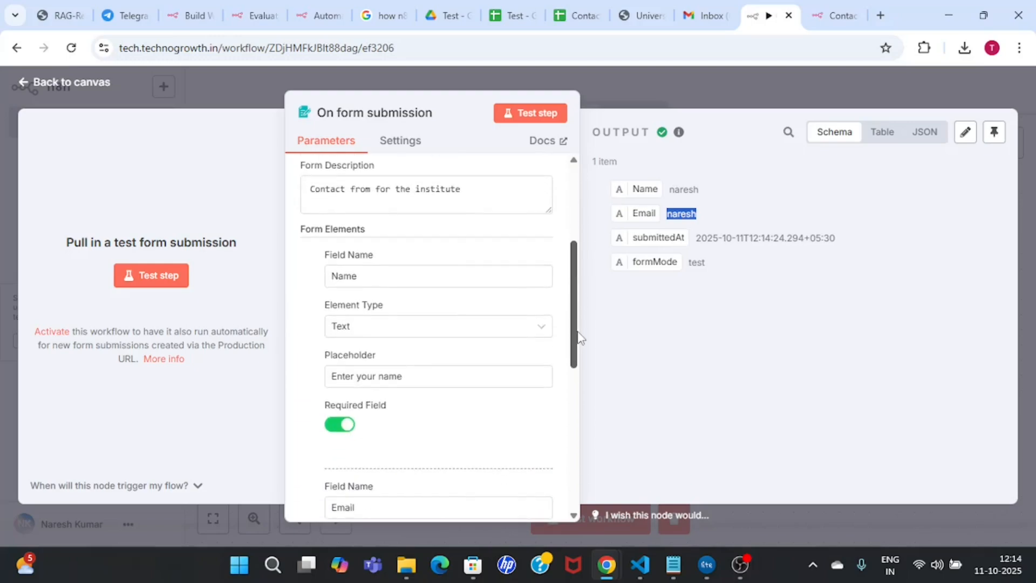
{"action": "scroll", "coordinate": [456, 303], "scroll_direction": "down", "scroll_amount": 1}
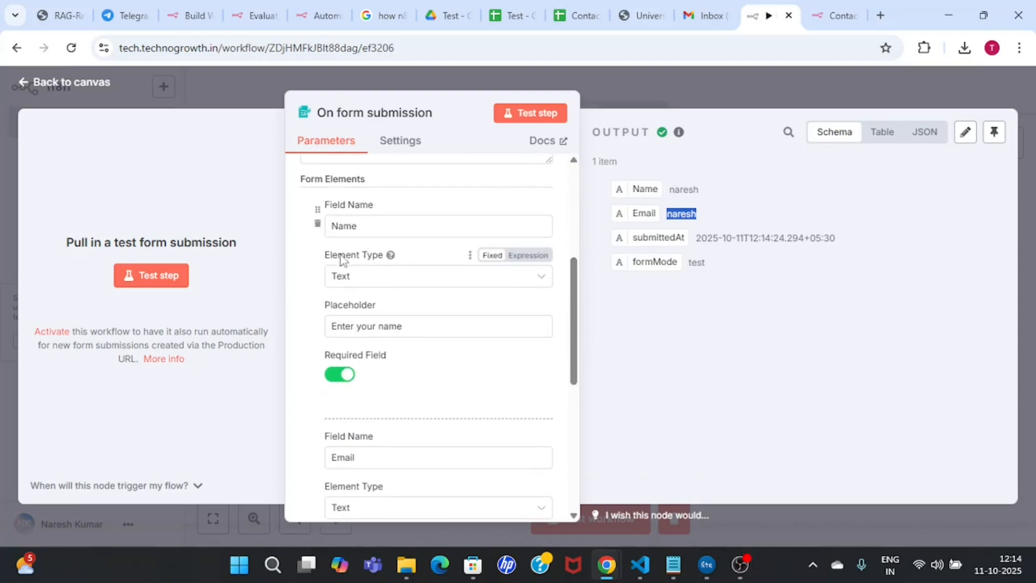
{"action": "left_click", "coordinate": [436, 283]}
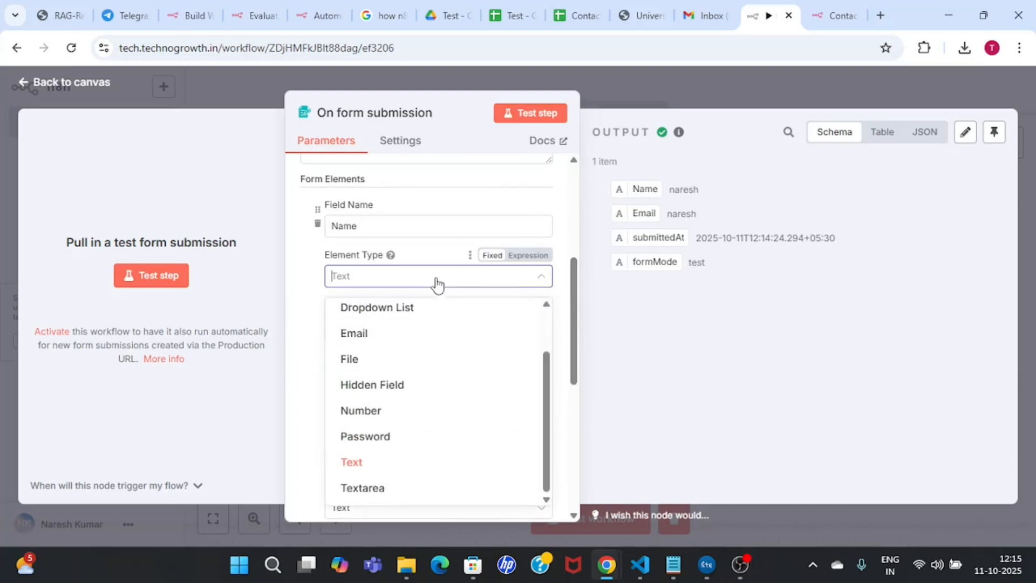
{"action": "left_click", "coordinate": [370, 337]}
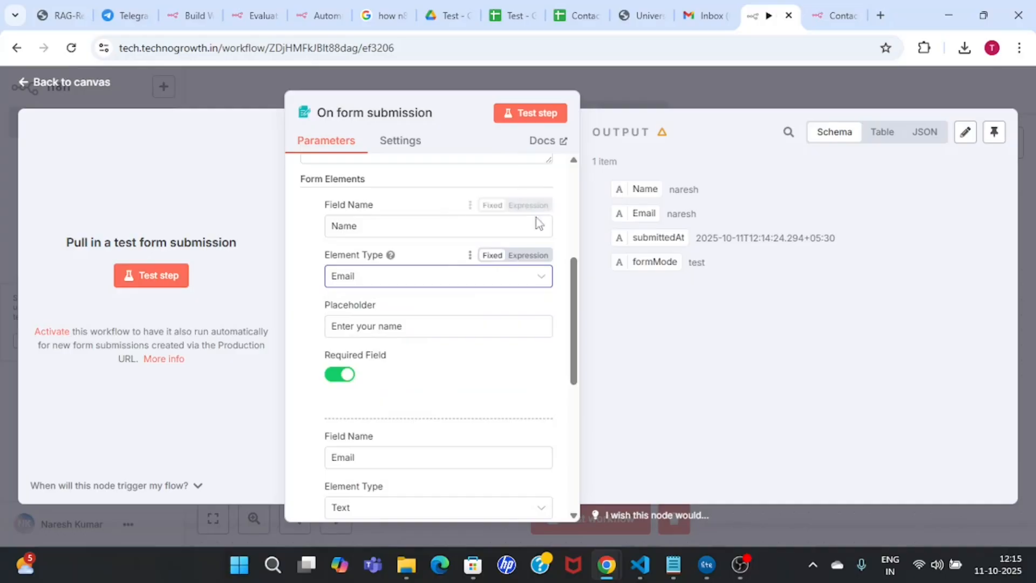
{"action": "left_click", "coordinate": [527, 115]}
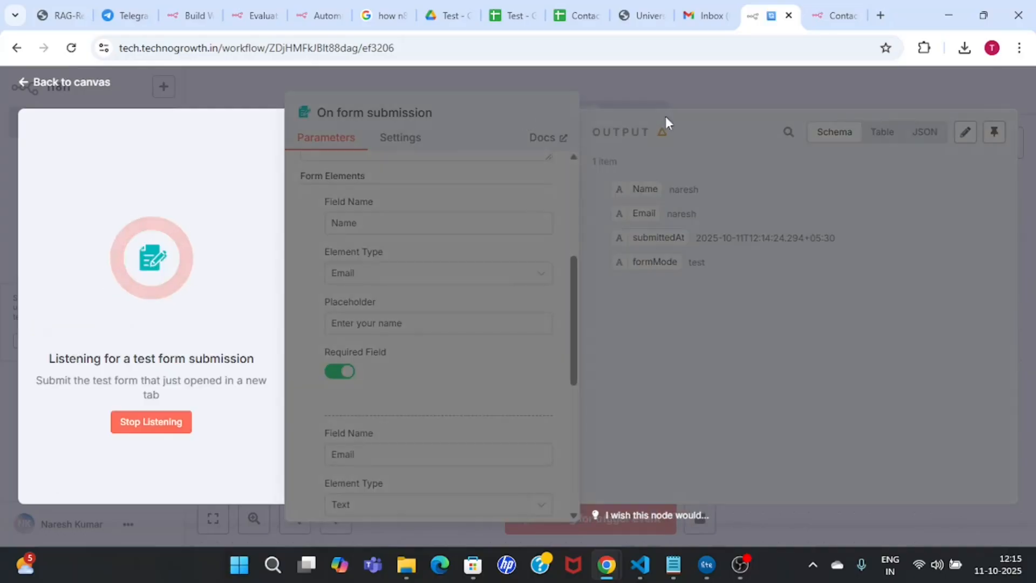
Step: Reload a blank test contact form and start entering a name and email
{"action": "left_click", "coordinate": [825, 15]}
{"action": "left_click", "coordinate": [588, 47]}
{"action": "key", "text": "Return"}
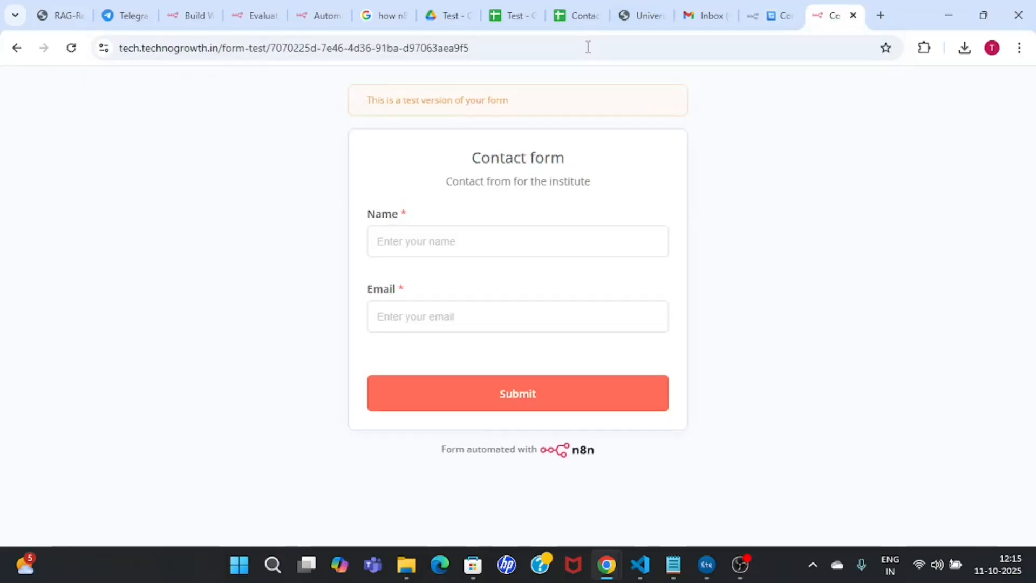
{"action": "left_click", "coordinate": [430, 248]}
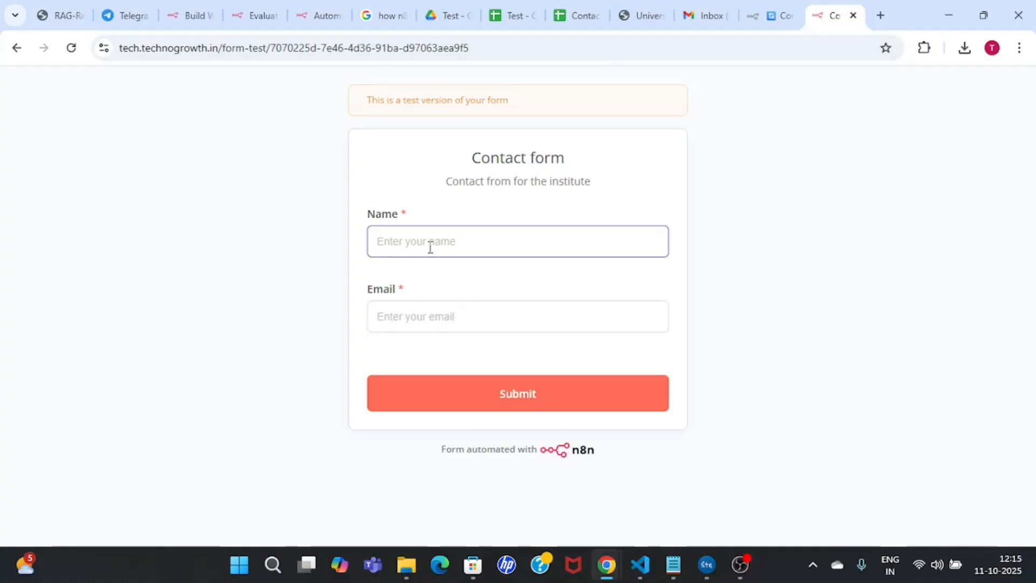
{"action": "type", "text": "Nare"}
{"action": "key", "text": "Tab"}
{"action": "type", "text": "Naresh"}
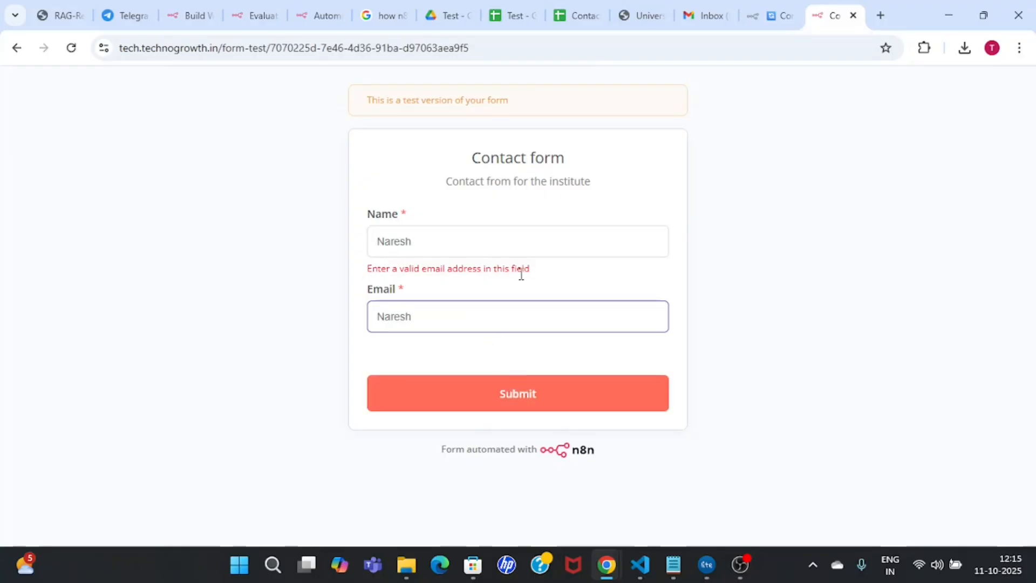
Step: Stop listening, set Name back to Text and Email to Email type, then listen again
{"action": "left_click", "coordinate": [763, 11]}
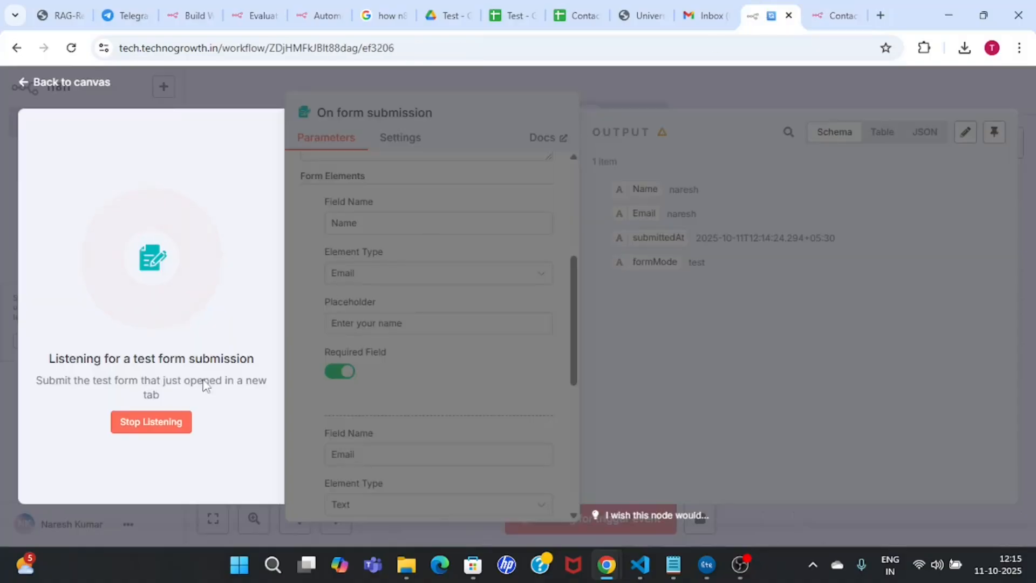
{"action": "left_click", "coordinate": [169, 430]}
{"action": "left_click", "coordinate": [518, 278]}
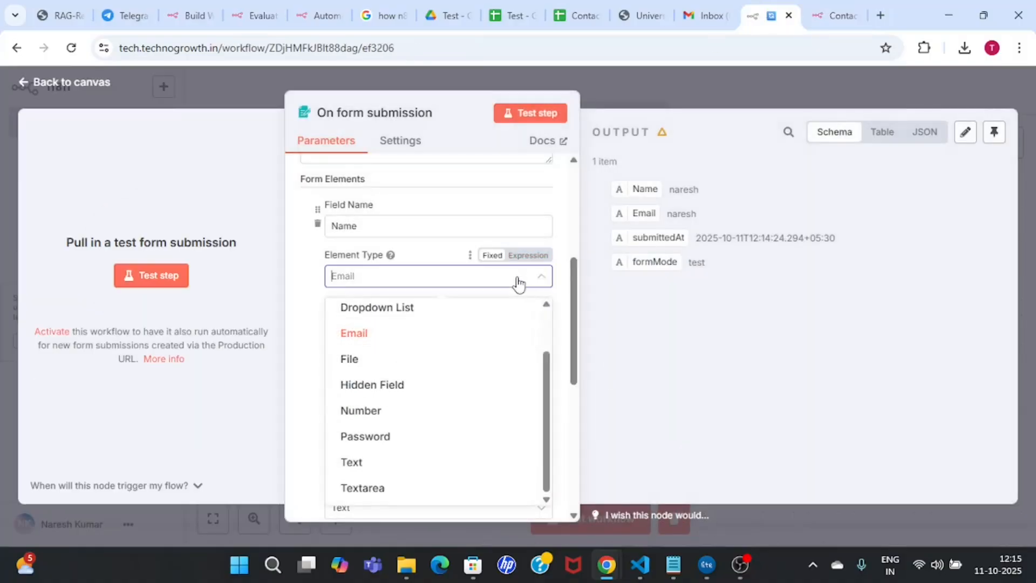
{"action": "left_click", "coordinate": [384, 473]}
{"action": "left_click_drag", "start_coordinate": [574, 335], "coordinate": [578, 398]}
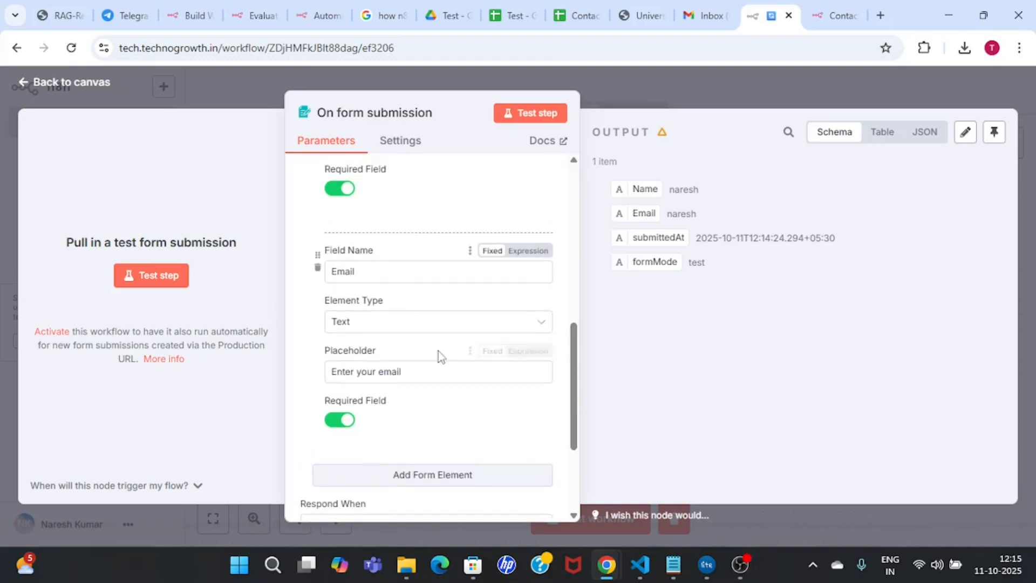
{"action": "left_click", "coordinate": [444, 328]}
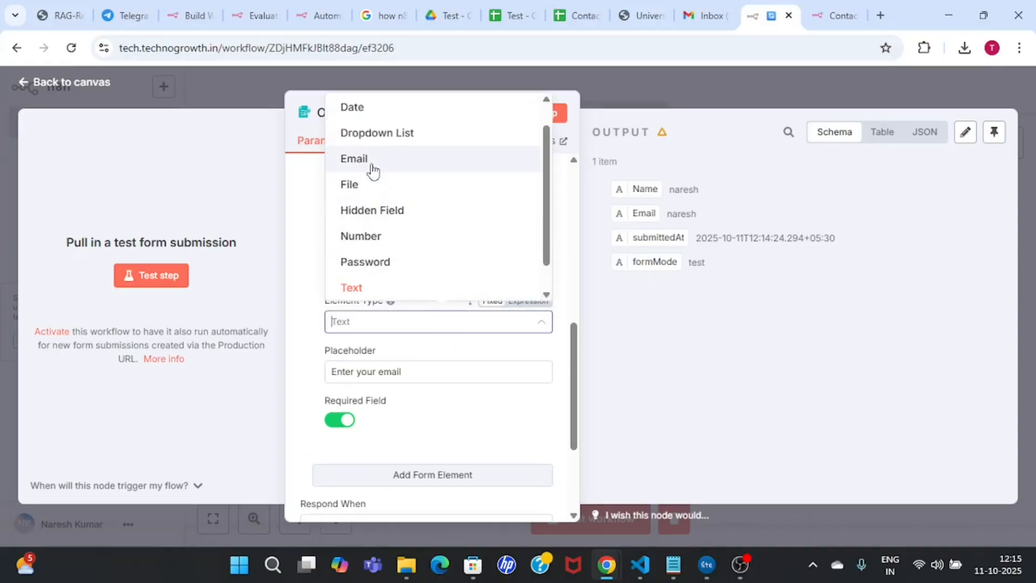
{"action": "left_click", "coordinate": [373, 162]}
{"action": "left_click", "coordinate": [534, 113]}
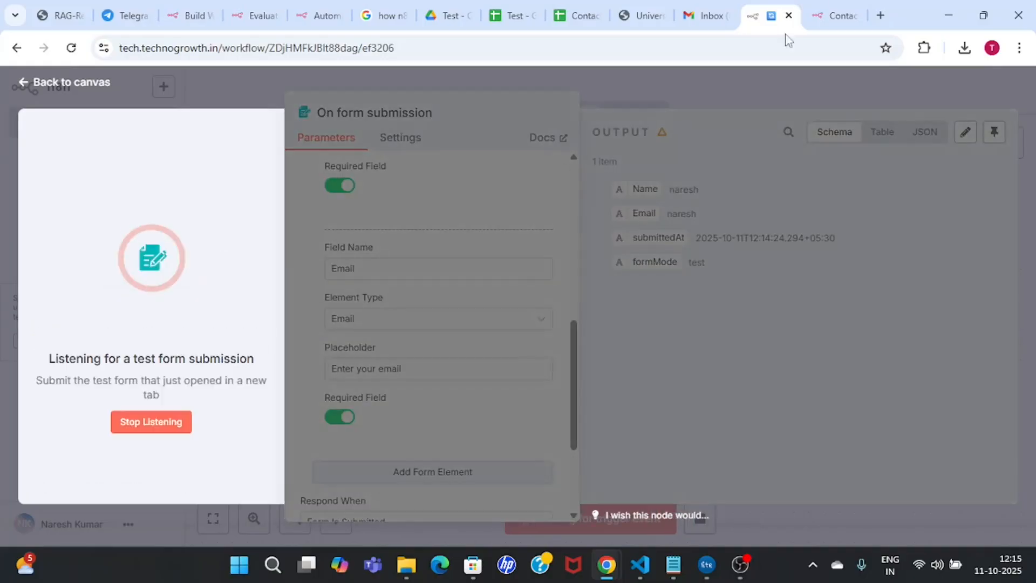
Step: Reload the form, enter the contact's name and a partial email, and try submitting
{"action": "key", "text": "Return"}
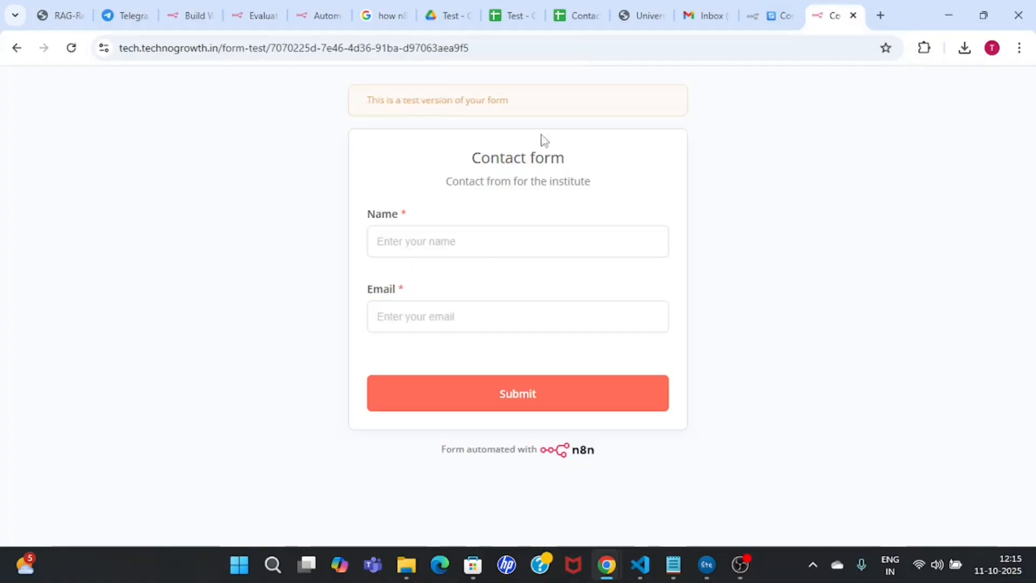
{"action": "left_click", "coordinate": [463, 254]}
{"action": "type", "text": "Nareshj"}
{"action": "key", "text": "Tab"}
{"action": "left_click", "coordinate": [453, 247]}
{"action": "left_click", "coordinate": [446, 329]}
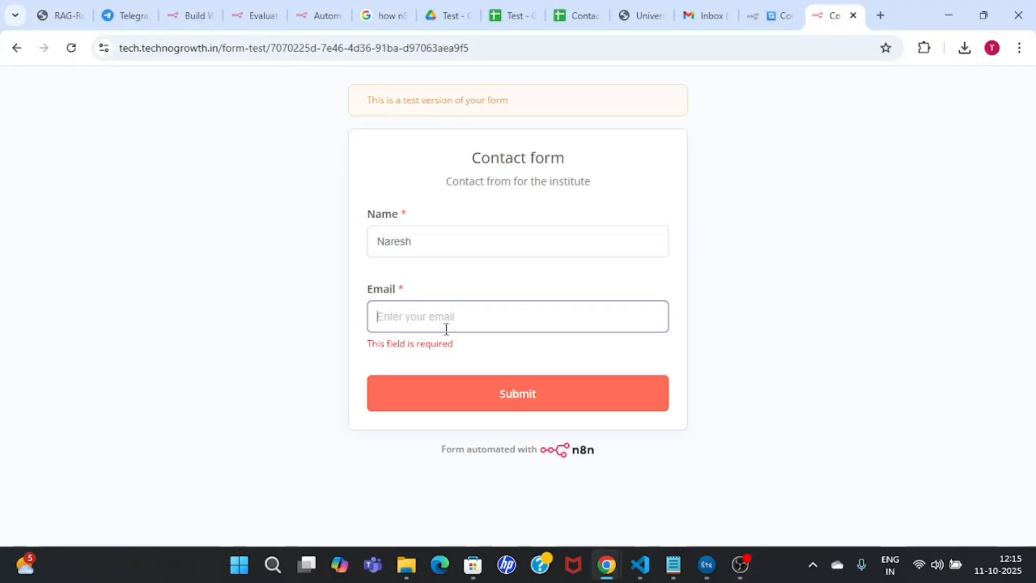
{"action": "type", "text": "naresh"}
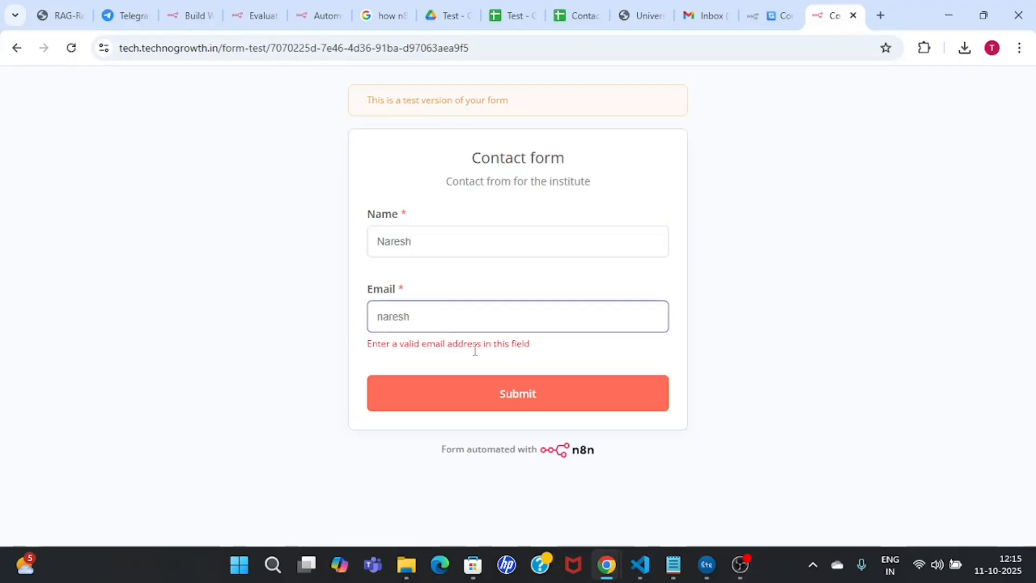
{"action": "left_click", "coordinate": [521, 384]}
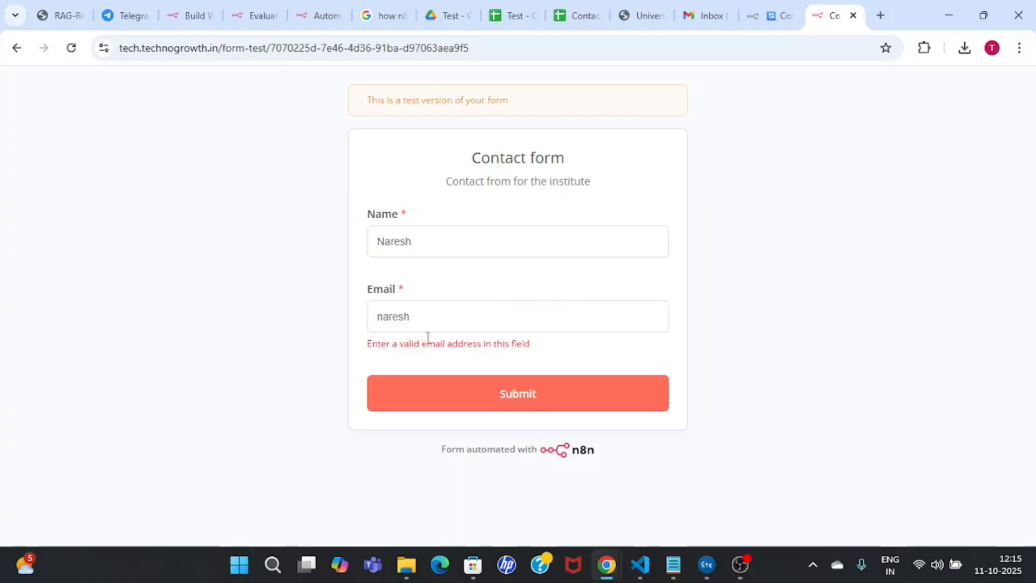
Step: Complete the email address to a valid Gmail address, submit the form, and return to n8n
{"action": "left_click_drag", "start_coordinate": [376, 319], "coordinate": [458, 307]}
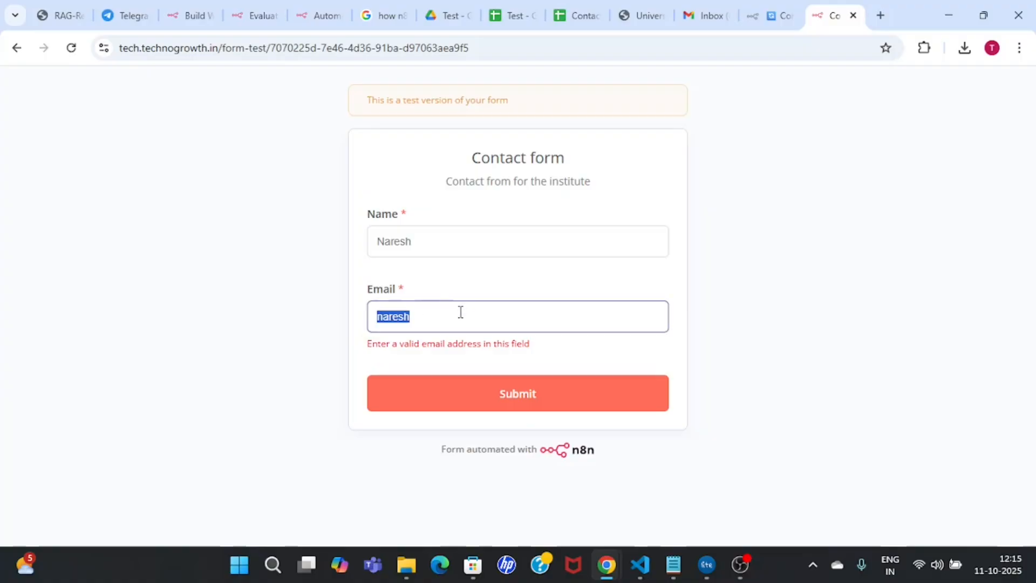
{"action": "left_click", "coordinate": [460, 312]}
{"action": "left_click_drag", "start_coordinate": [372, 344], "coordinate": [547, 350]}
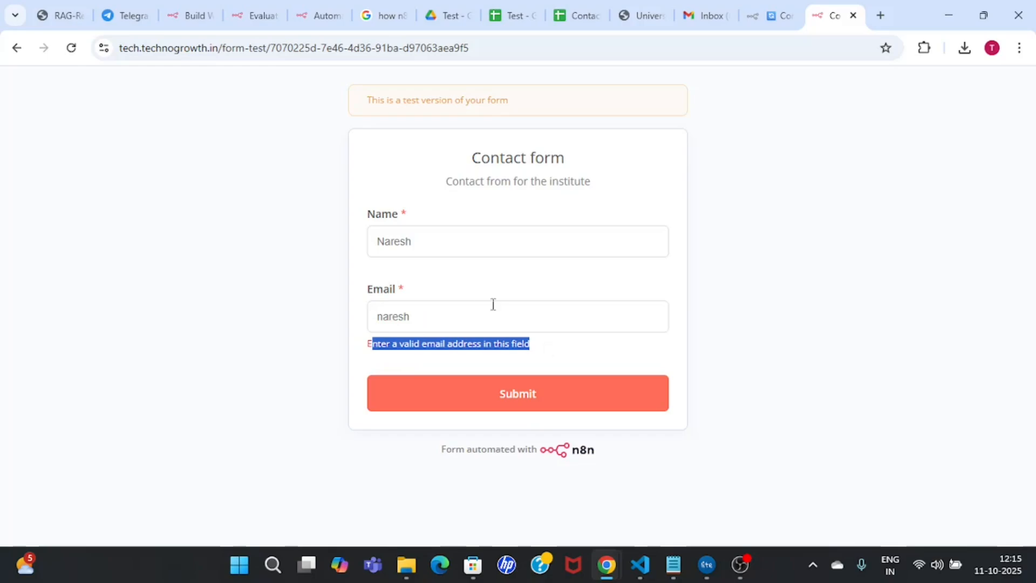
{"action": "left_click", "coordinate": [481, 307]}
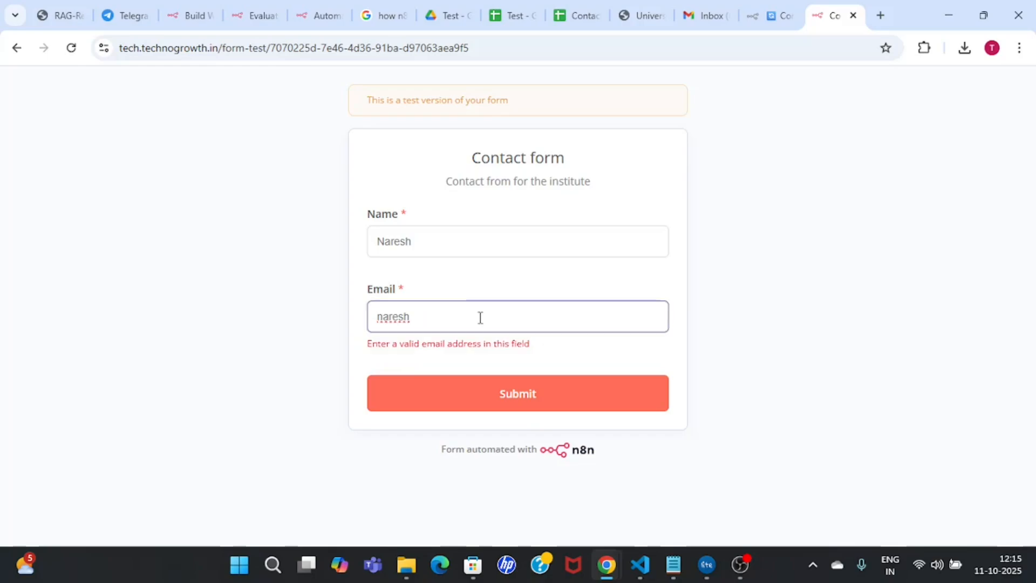
{"action": "left_click", "coordinate": [564, 399]}
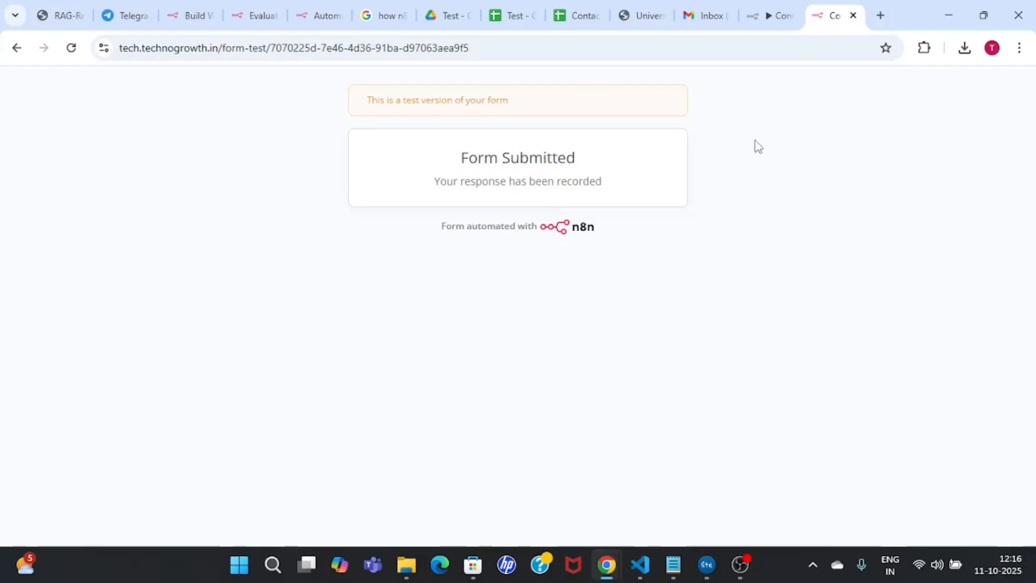
{"action": "left_click", "coordinate": [770, 16]}
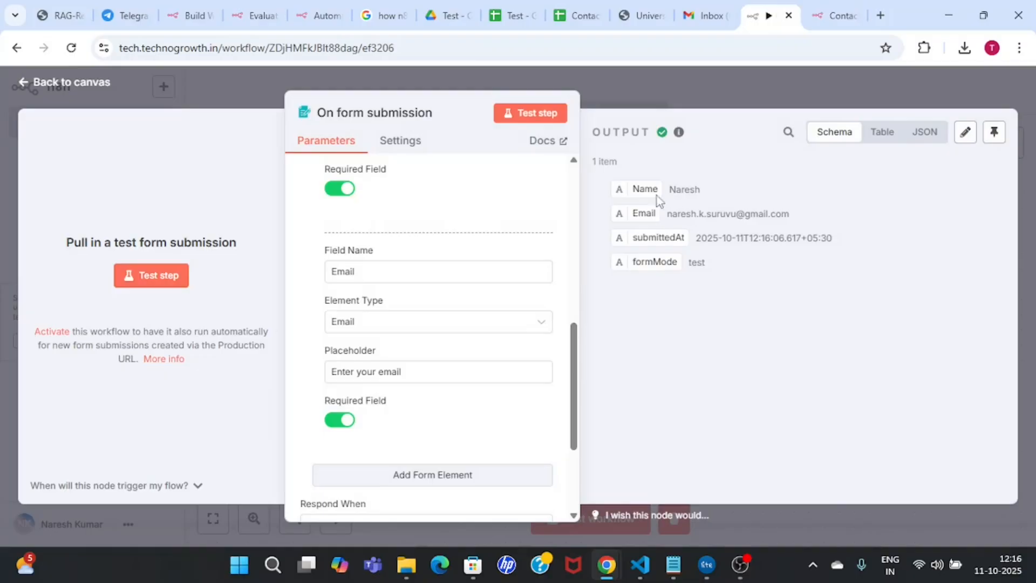
Step: Review the submitted Name, Email, submittedAt and formMode values in the output
{"action": "left_click_drag", "start_coordinate": [644, 191], "coordinate": [723, 193]}
{"action": "left_click_drag", "start_coordinate": [633, 213], "coordinate": [758, 267]}
{"action": "left_click", "coordinate": [659, 258]}
{"action": "left_click_drag", "start_coordinate": [640, 262], "coordinate": [643, 263]}
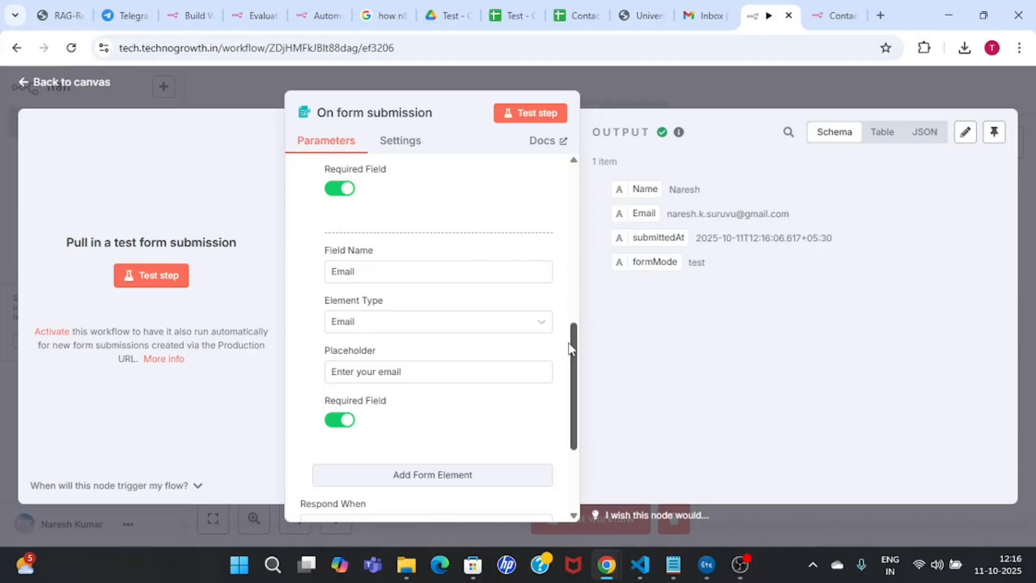
Step: Scroll the Parameters panel down to the Add Form Element button
{"action": "scroll", "coordinate": [567, 219], "scroll_direction": "up", "scroll_amount": 10}
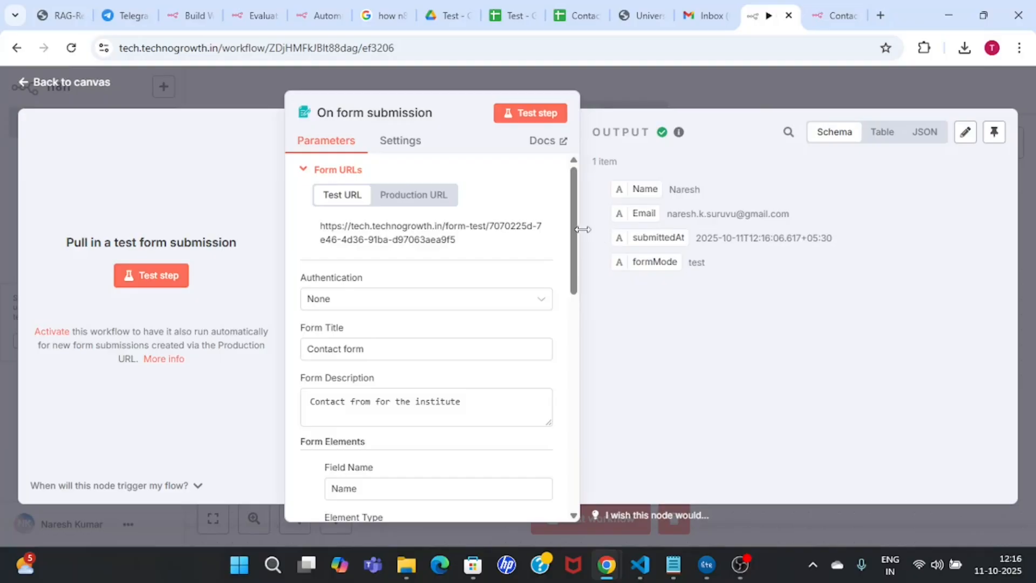
{"action": "left_click_drag", "start_coordinate": [577, 240], "coordinate": [588, 433]}
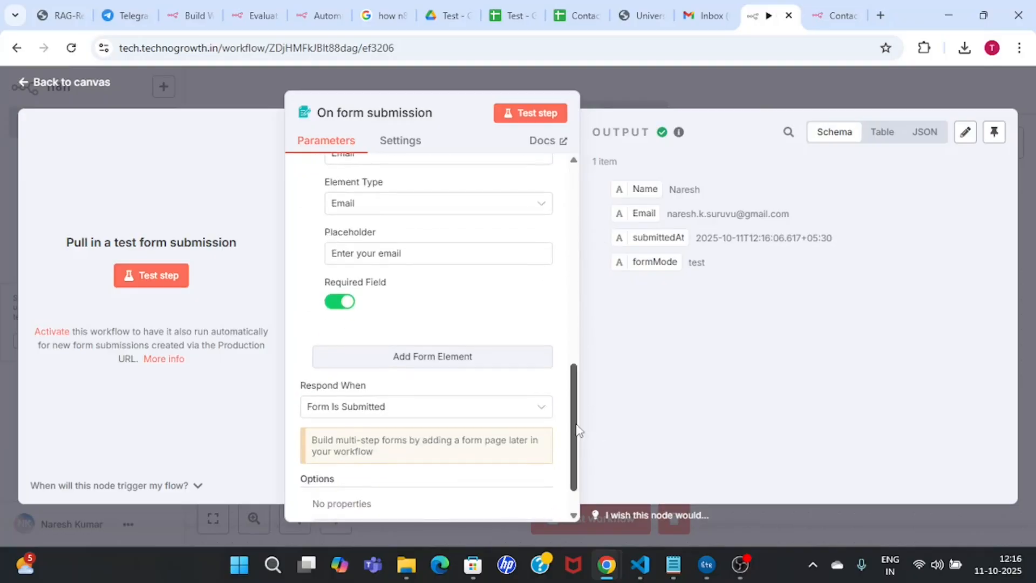
{"action": "scroll", "coordinate": [576, 435], "scroll_direction": "down", "scroll_amount": 1}
Step: Add a form element named Mobile Number with the Number element type
{"action": "left_click", "coordinate": [469, 343]}
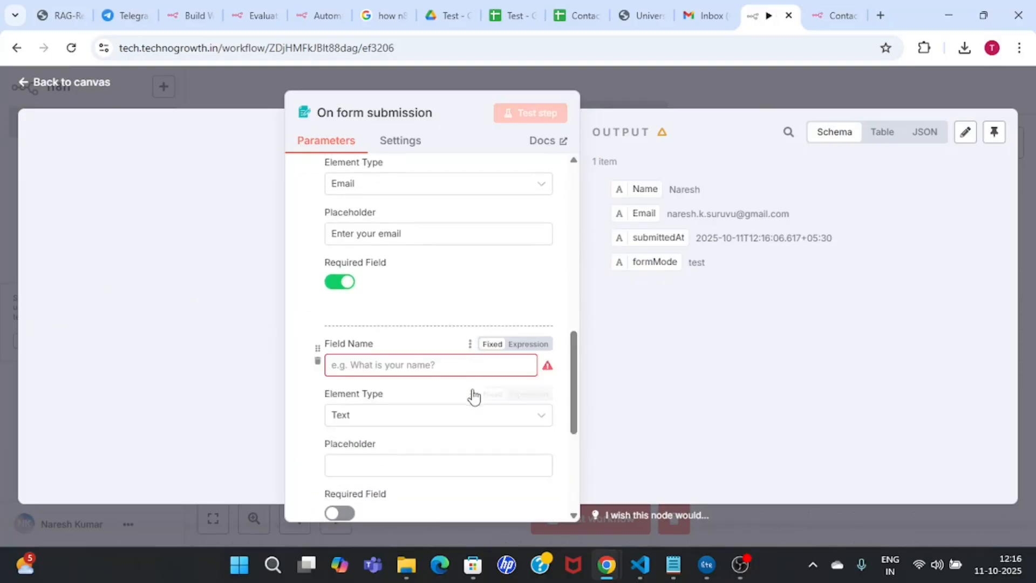
{"action": "type", "text": "Mob"}
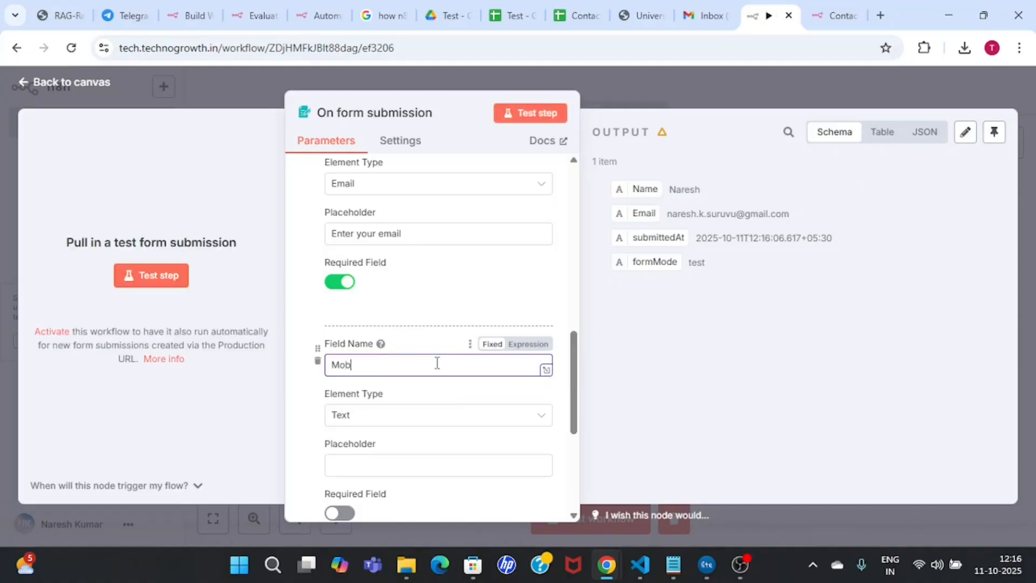
{"action": "type", "text": "ile Number"}
{"action": "left_click", "coordinate": [457, 423]}
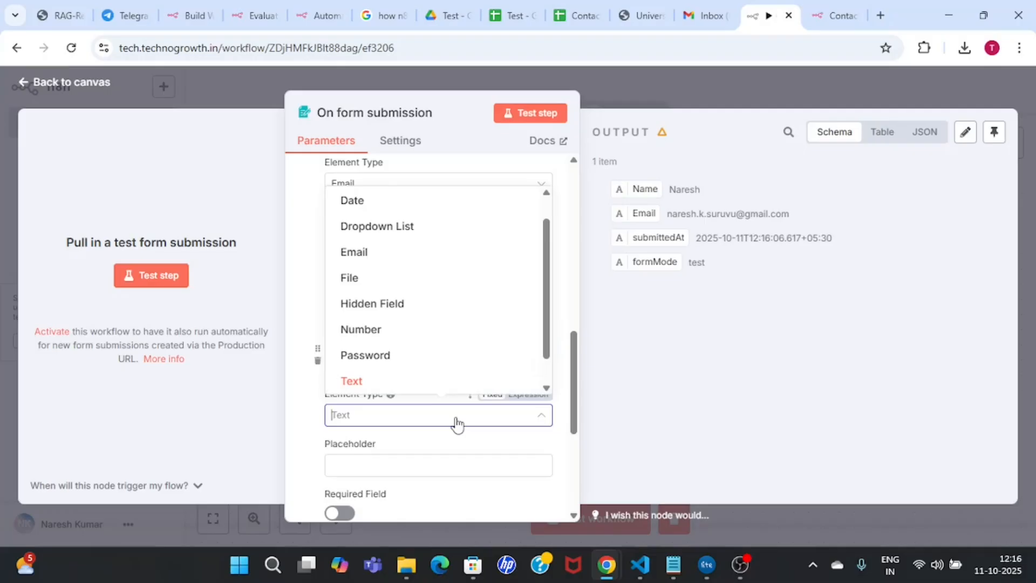
{"action": "left_click", "coordinate": [399, 336]}
Step: Give Mobile Number the placeholder 'ENter a 10 digit mobile number', make it required, and test
{"action": "left_click_drag", "start_coordinate": [572, 416], "coordinate": [579, 460]}
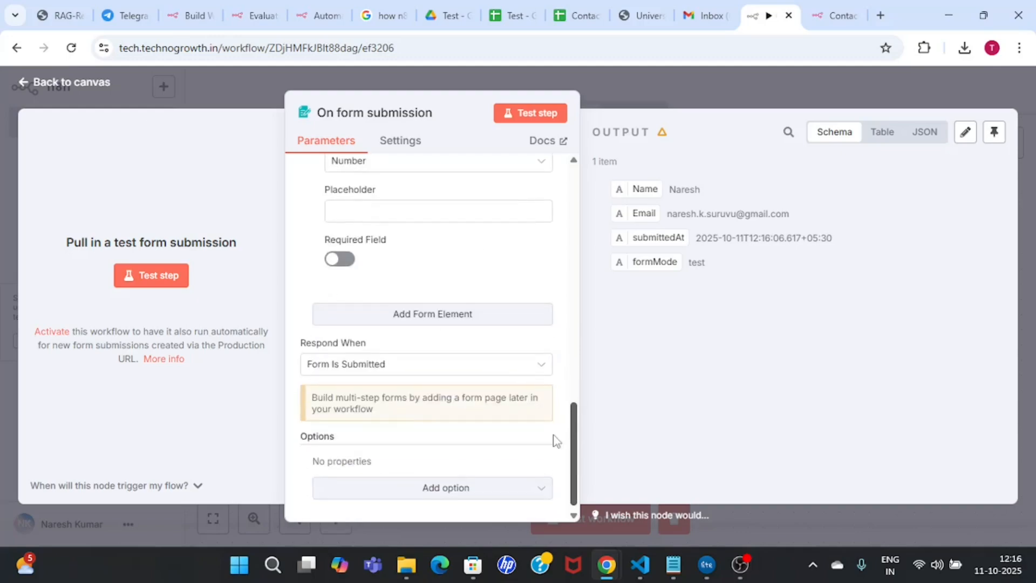
{"action": "scroll", "coordinate": [509, 383], "scroll_direction": "up", "scroll_amount": 2}
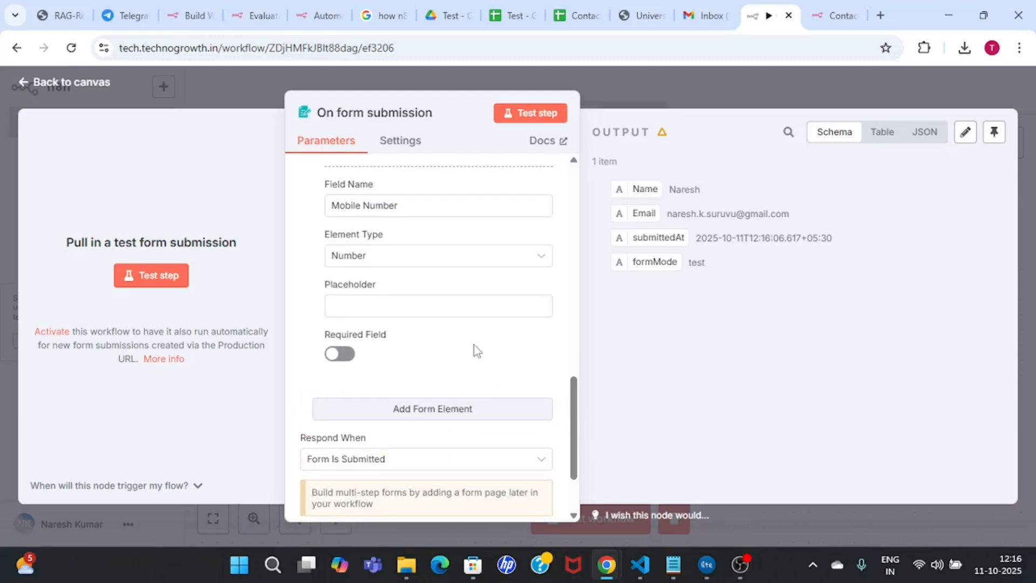
{"action": "left_click", "coordinate": [407, 304]}
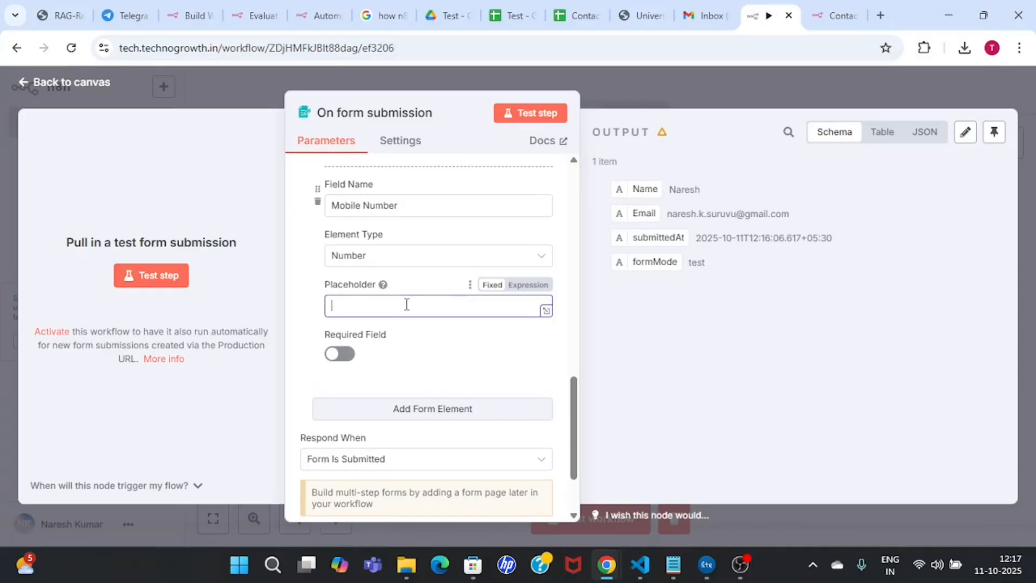
{"action": "type", "text": "ENter a 10 digit mobile number"}
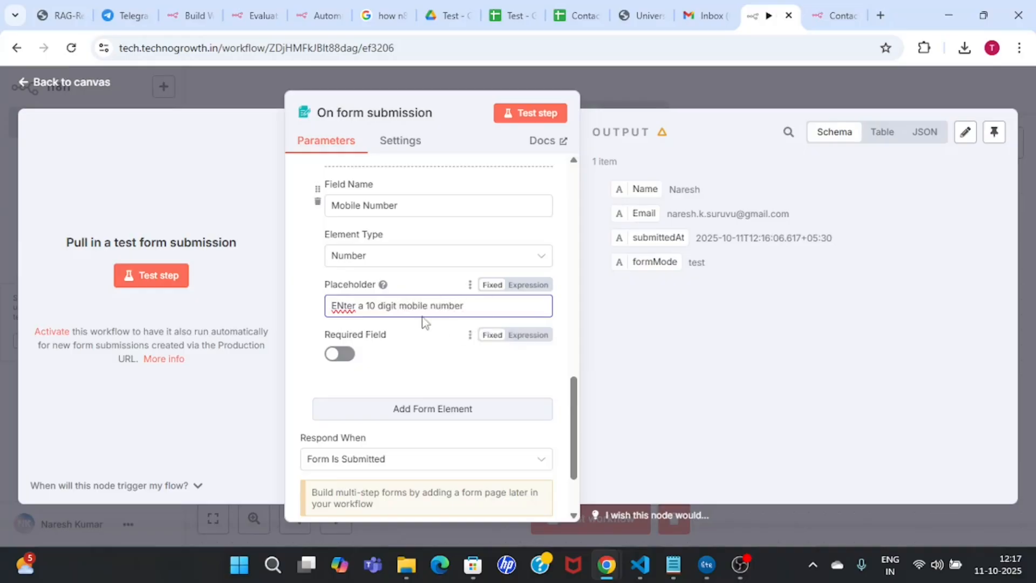
{"action": "left_click", "coordinate": [342, 352]}
{"action": "scroll", "coordinate": [574, 421], "scroll_direction": "down", "scroll_amount": 3}
{"action": "scroll", "coordinate": [572, 383], "scroll_direction": "up", "scroll_amount": 10}
{"action": "left_click", "coordinate": [535, 113]}
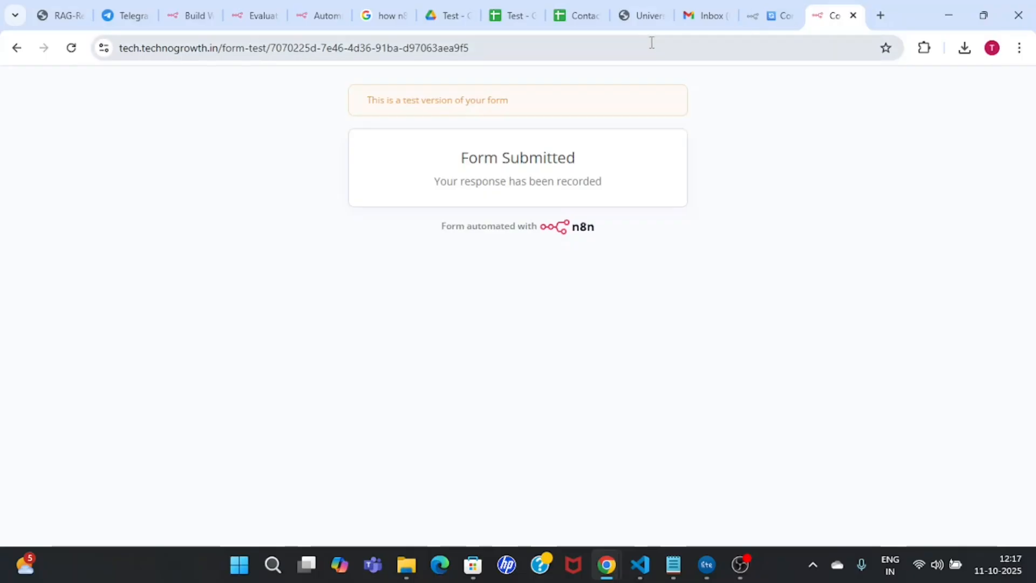
Step: Reload the test form to confirm the Mobile Number field appears, then return to n8n
{"action": "left_click", "coordinate": [650, 47]}
{"action": "key", "text": "Return"}
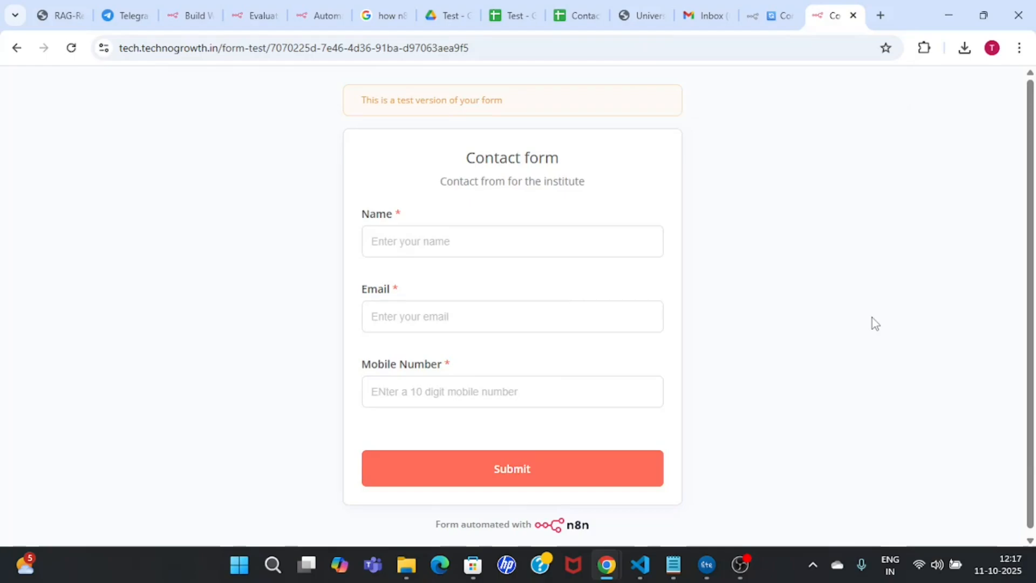
{"action": "left_click_drag", "start_coordinate": [434, 182], "coordinate": [602, 189]}
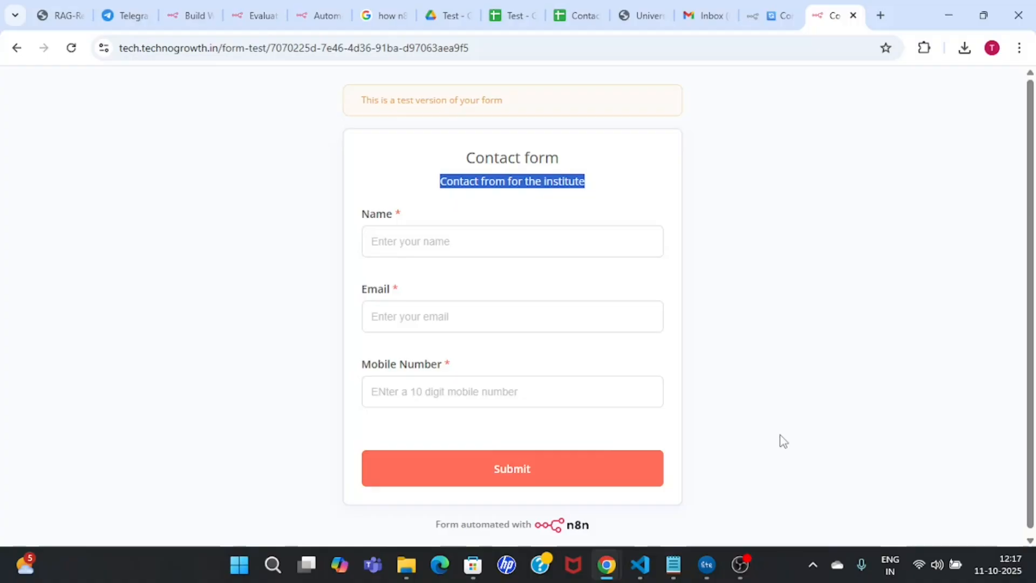
{"action": "left_click", "coordinate": [753, 7]}
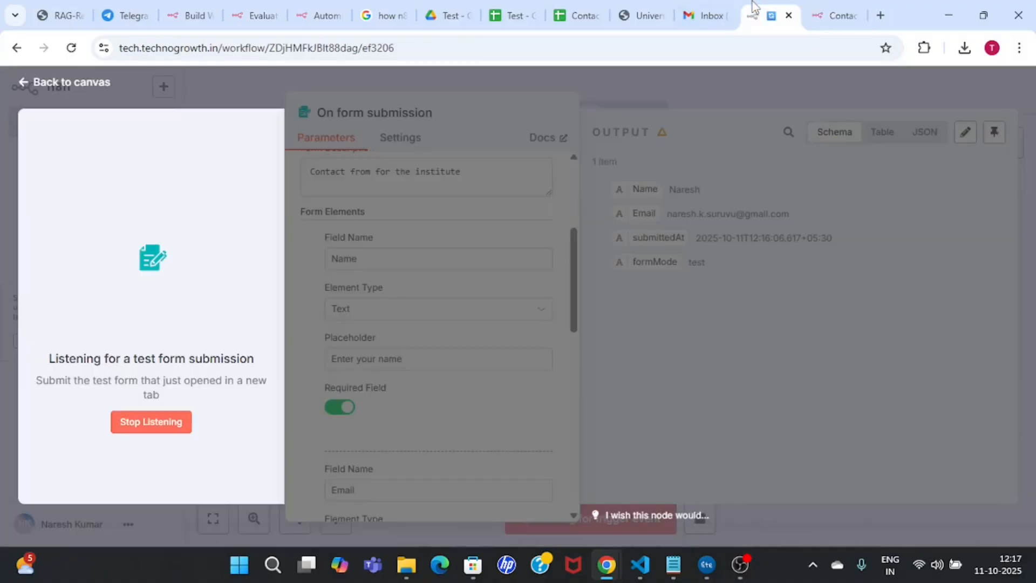
Step: Stop listening and add a fourth form element named Course, keeping the Text type
{"action": "left_click", "coordinate": [148, 424]}
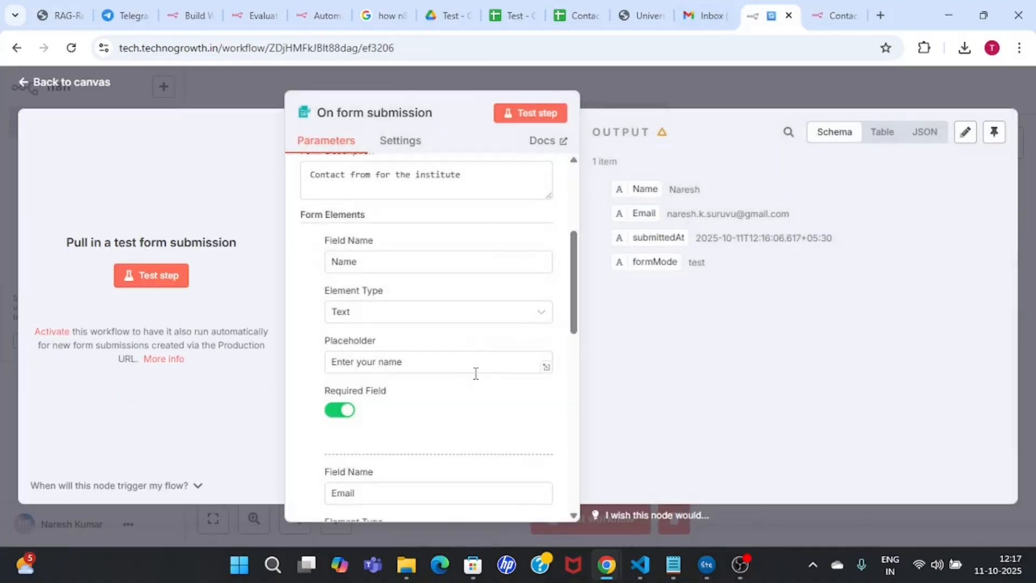
{"action": "left_click_drag", "start_coordinate": [574, 291], "coordinate": [566, 467]}
{"action": "left_click", "coordinate": [486, 389]}
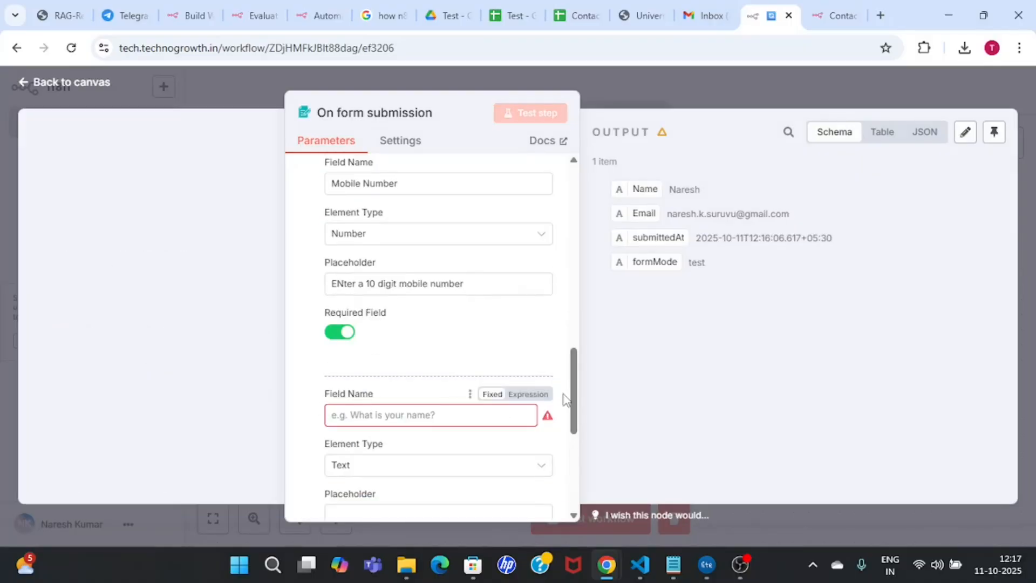
{"action": "left_click_drag", "start_coordinate": [576, 402], "coordinate": [581, 354]}
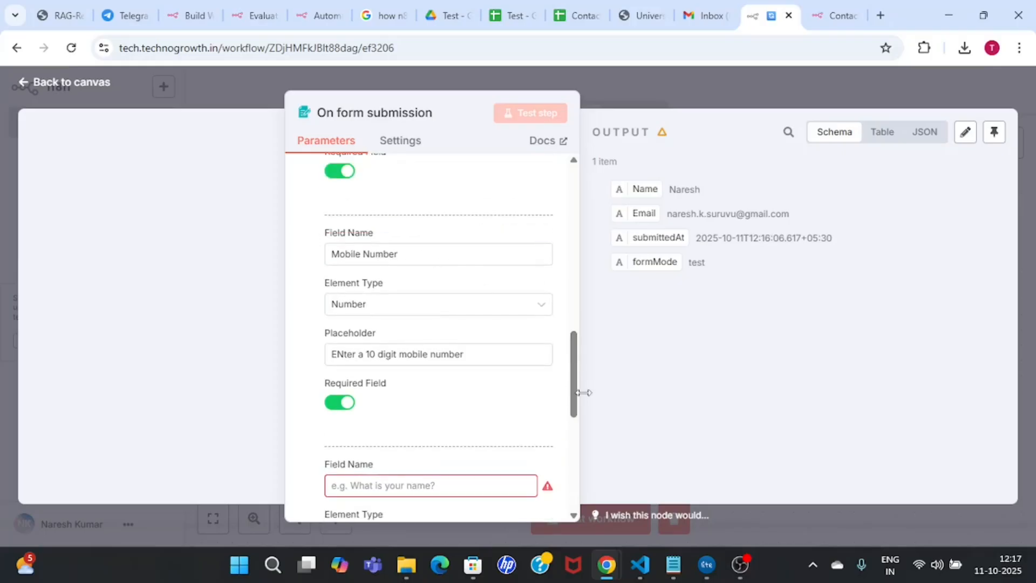
{"action": "left_click_drag", "start_coordinate": [576, 392], "coordinate": [576, 439]}
{"action": "left_click", "coordinate": [425, 299]}
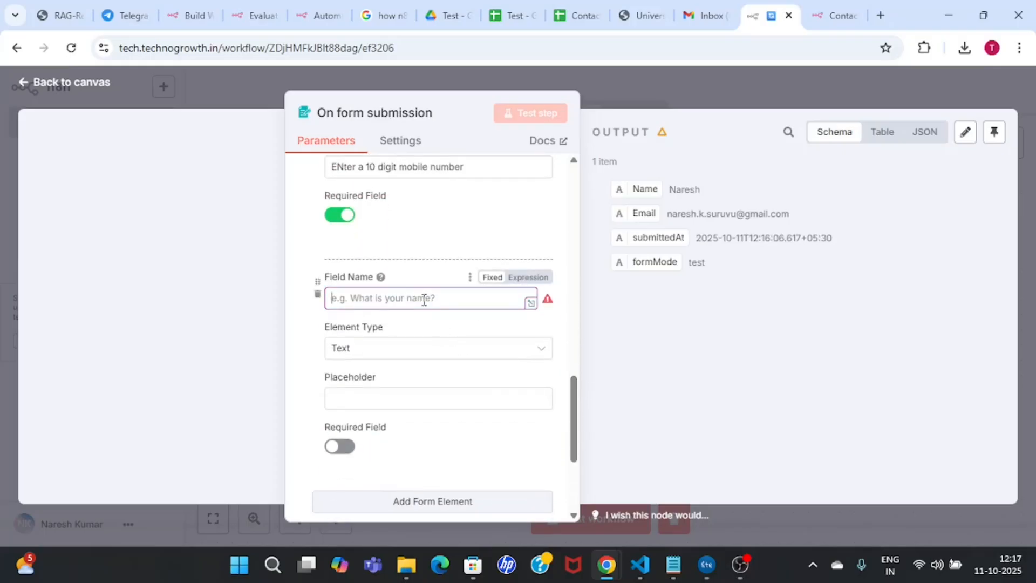
{"action": "type", "text": "Course"}
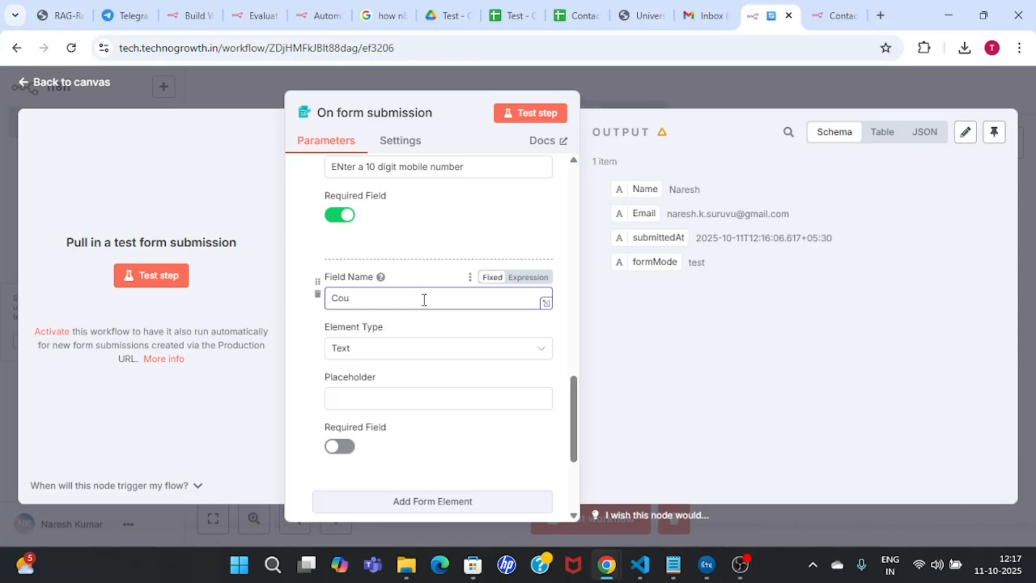
{"action": "left_click", "coordinate": [444, 351]}
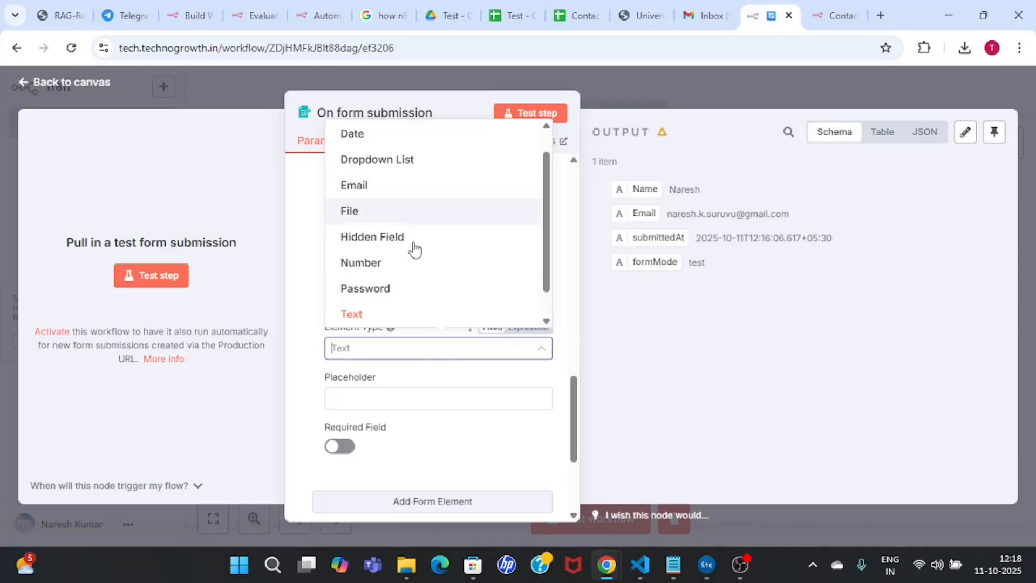
{"action": "left_click", "coordinate": [439, 373]}
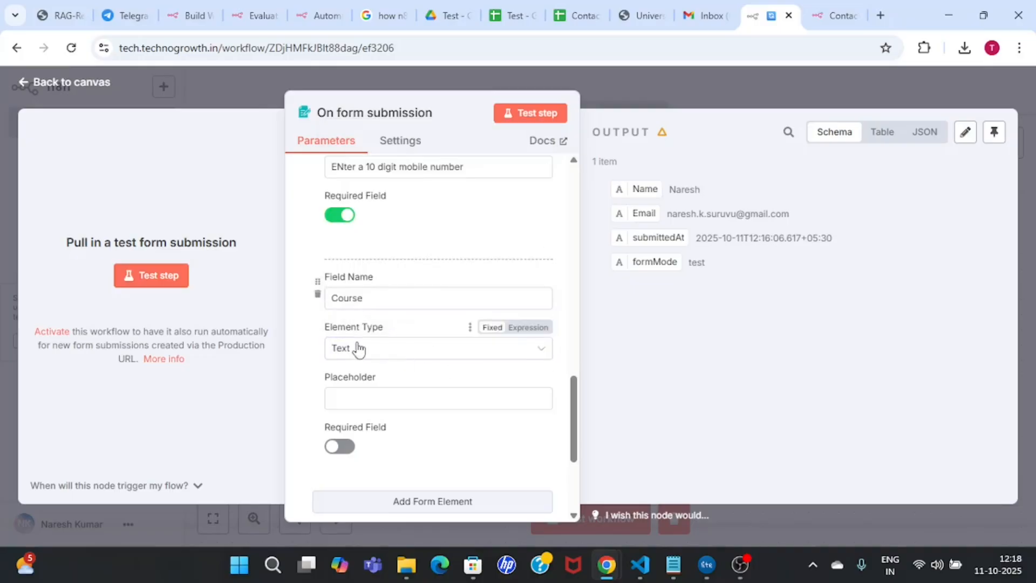
{"action": "scroll", "coordinate": [575, 441], "scroll_direction": "down", "scroll_amount": 1}
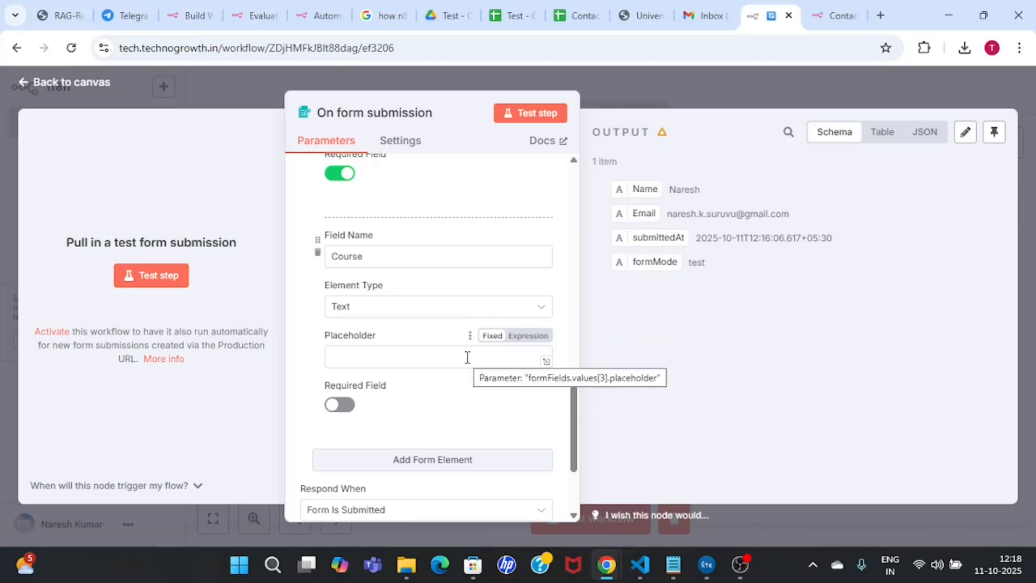
Step: Make Course a dropdown with first options Data Science and Data Analytics
{"action": "left_click", "coordinate": [501, 305]}
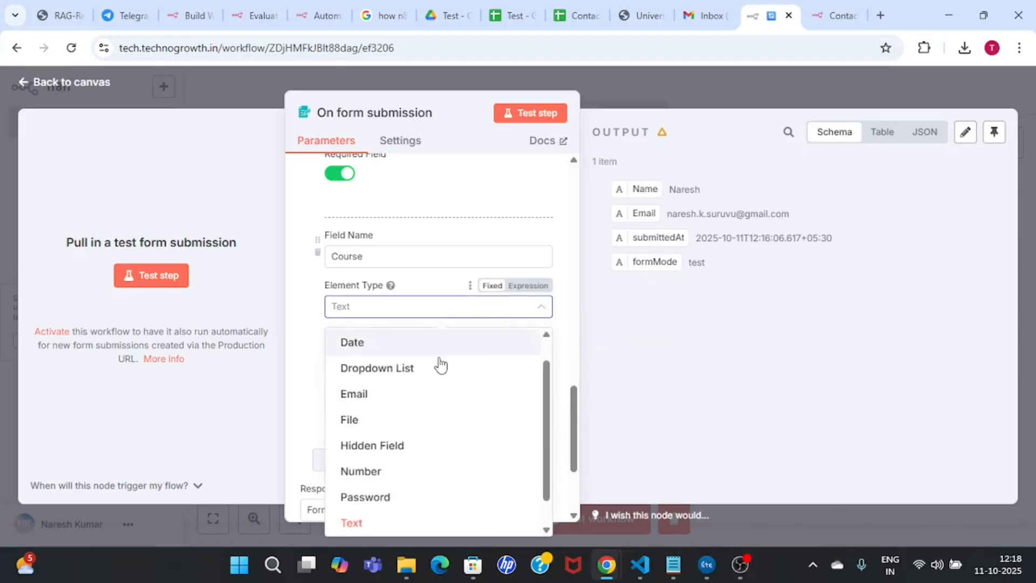
{"action": "left_click", "coordinate": [419, 369]}
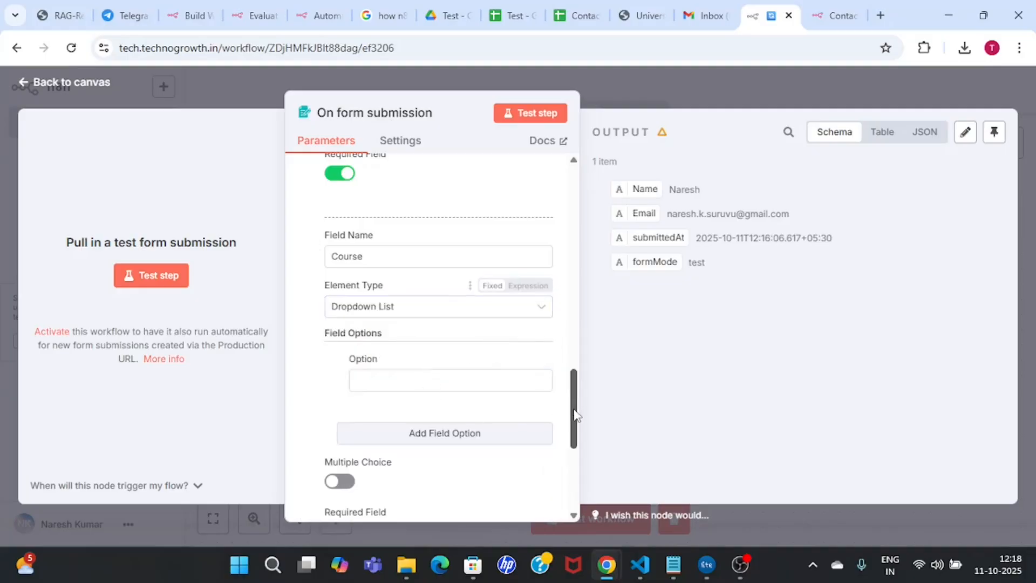
{"action": "left_click_drag", "start_coordinate": [573, 411], "coordinate": [576, 430]}
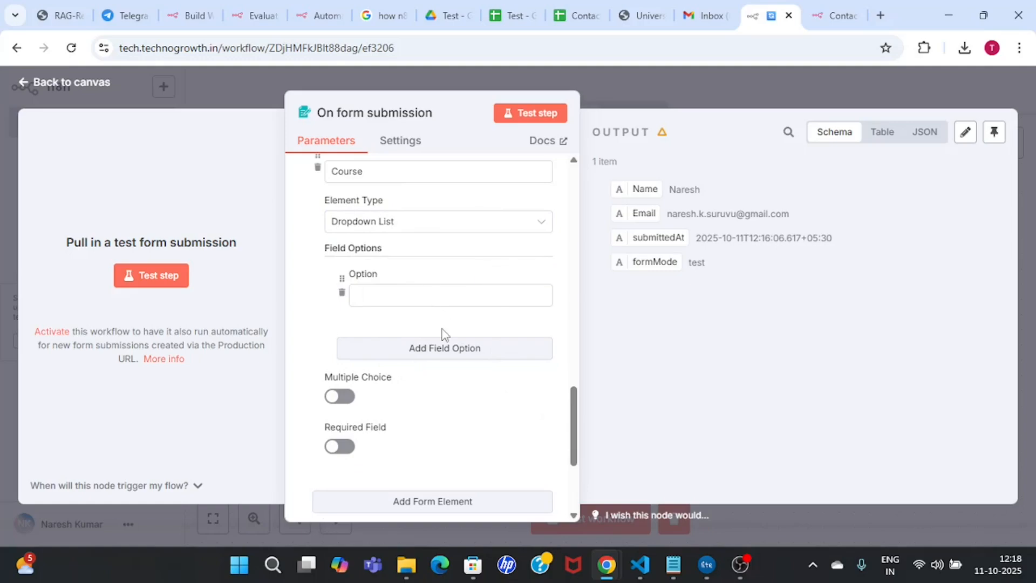
{"action": "left_click", "coordinate": [415, 294]}
{"action": "type", "text": "Data Science"}
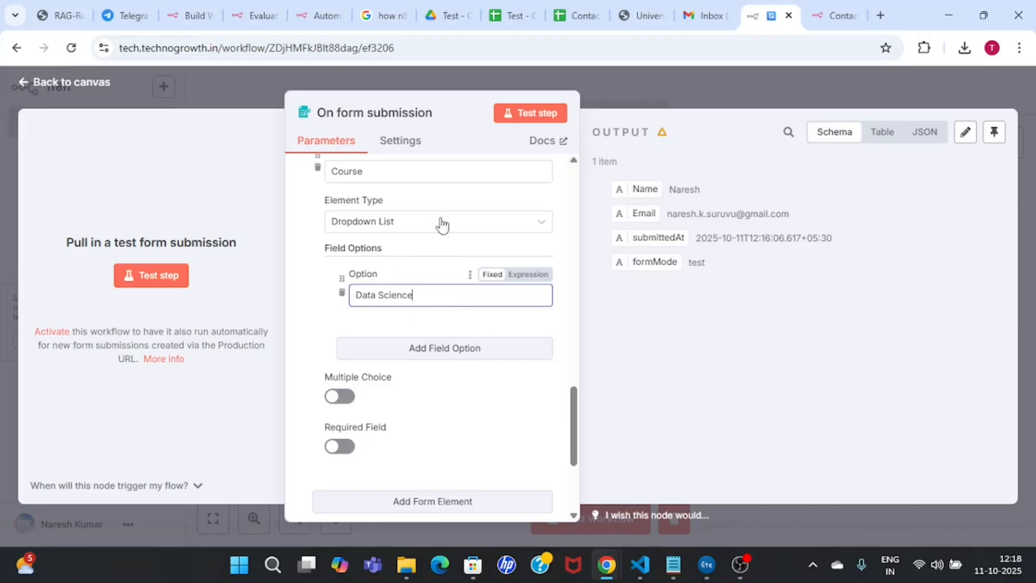
{"action": "left_click", "coordinate": [451, 359]}
{"action": "left_click", "coordinate": [403, 375]}
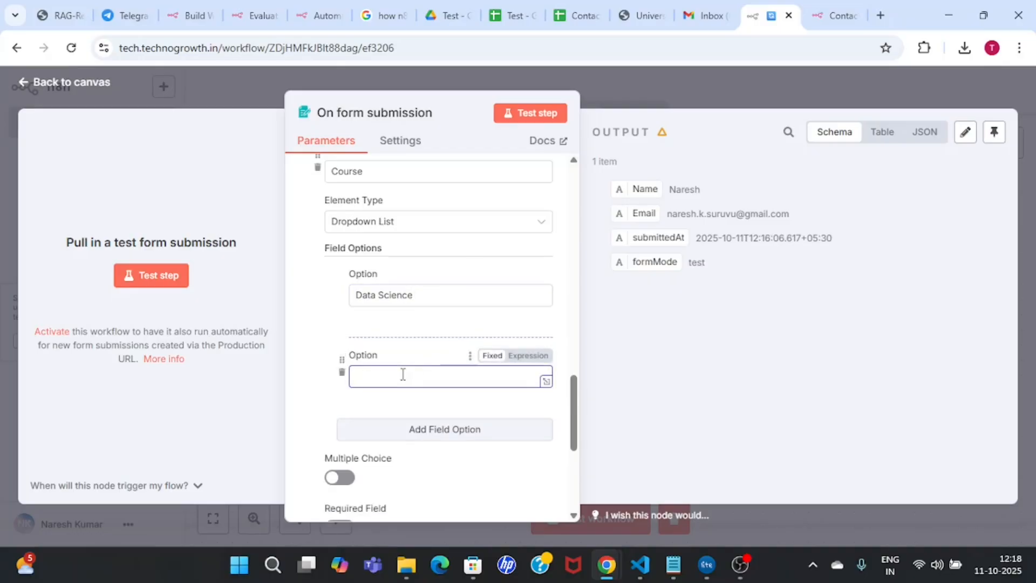
{"action": "type", "text": "Data"}
{"action": "type", "text": " Anan"}
{"action": "type", "text": "ytics"}
Step: Add the Course options Digital Marketing and Python Developemnt
{"action": "scroll", "coordinate": [576, 407], "scroll_direction": "down", "scroll_amount": 4}
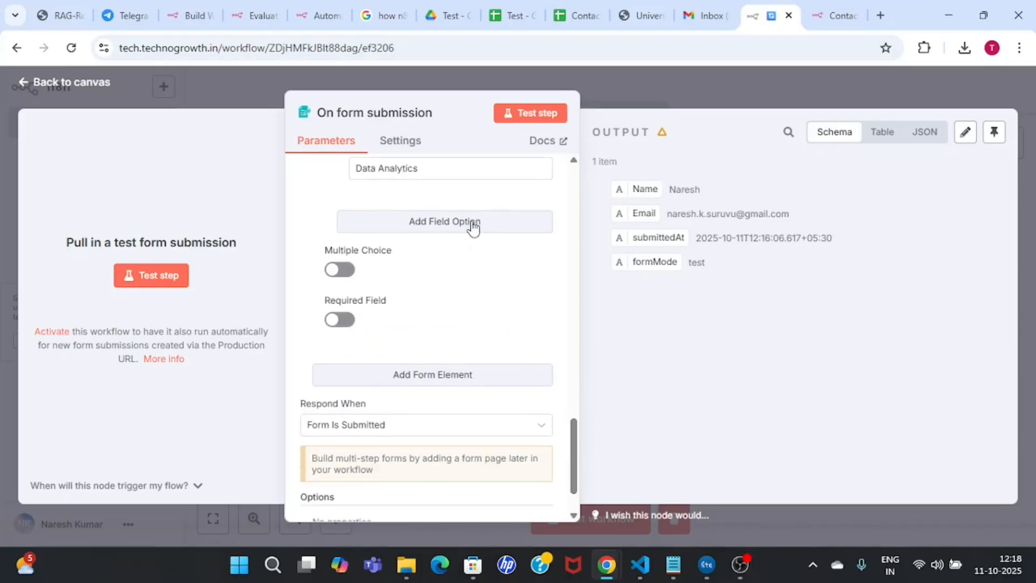
{"action": "left_click", "coordinate": [474, 226]}
{"action": "left_click", "coordinate": [442, 249]}
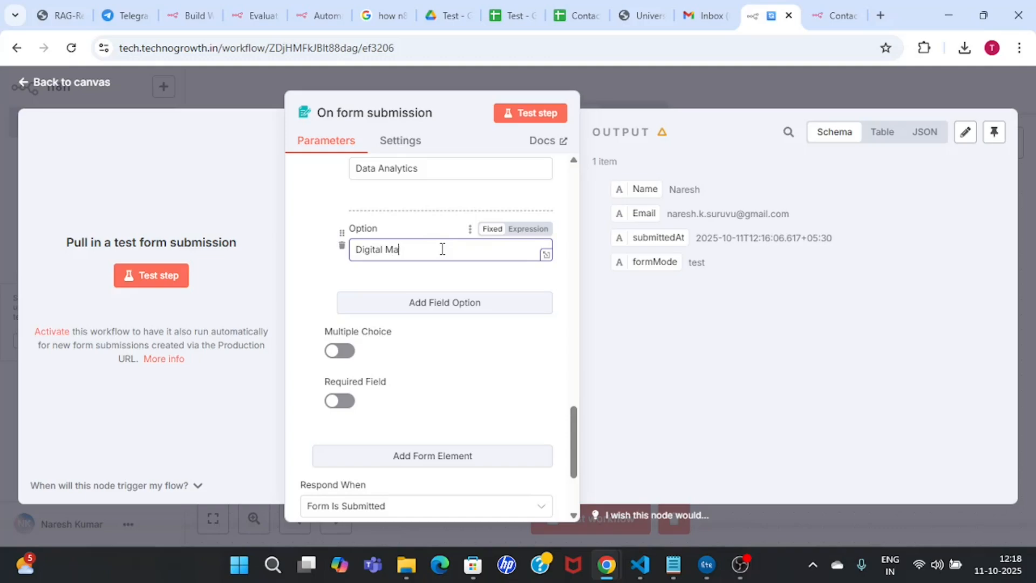
{"action": "type", "text": "keting"}
{"action": "left_click", "coordinate": [488, 301]}
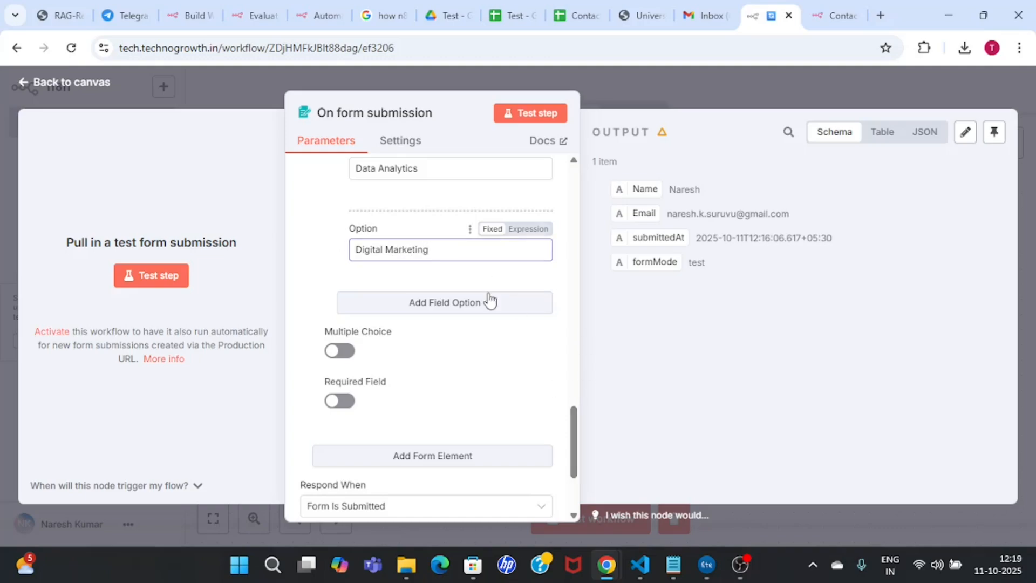
{"action": "left_click", "coordinate": [436, 327]}
{"action": "type", "text": "Python "}
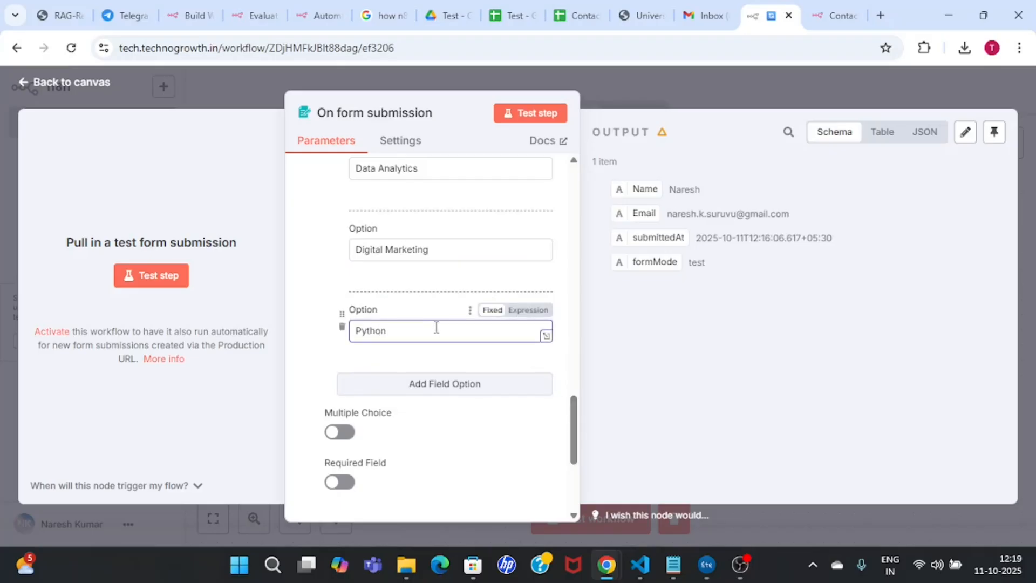
{"action": "type", "text": "Developemnt"}
{"action": "scroll", "coordinate": [373, 227], "scroll_direction": "down", "scroll_amount": 4}
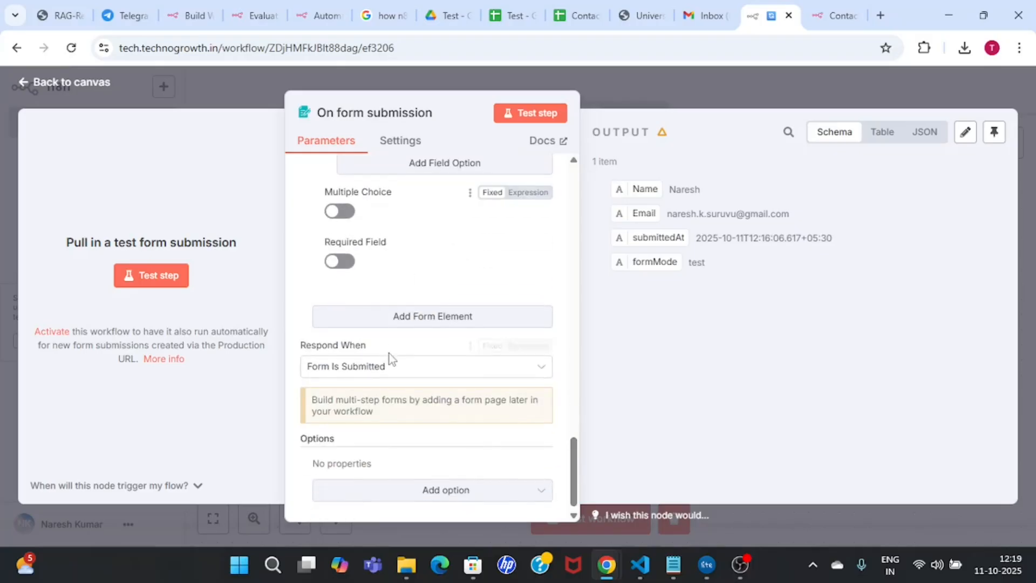
{"action": "scroll", "coordinate": [574, 453], "scroll_direction": "up", "scroll_amount": 2}
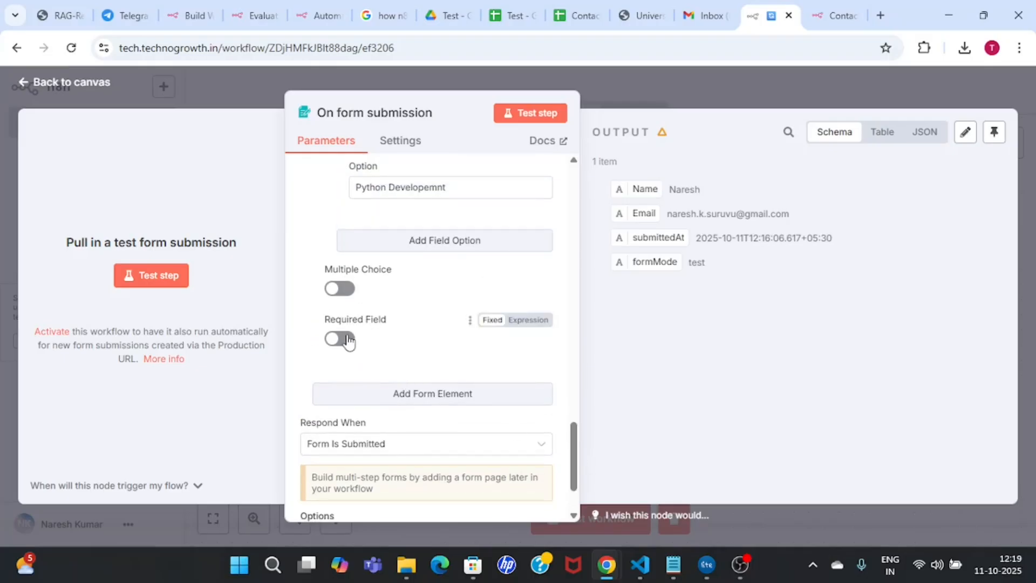
Step: Make the Course field required, leaving multiple choices turned off
{"action": "left_click", "coordinate": [349, 340]}
{"action": "left_click", "coordinate": [346, 290]}
{"action": "left_click", "coordinate": [339, 290]}
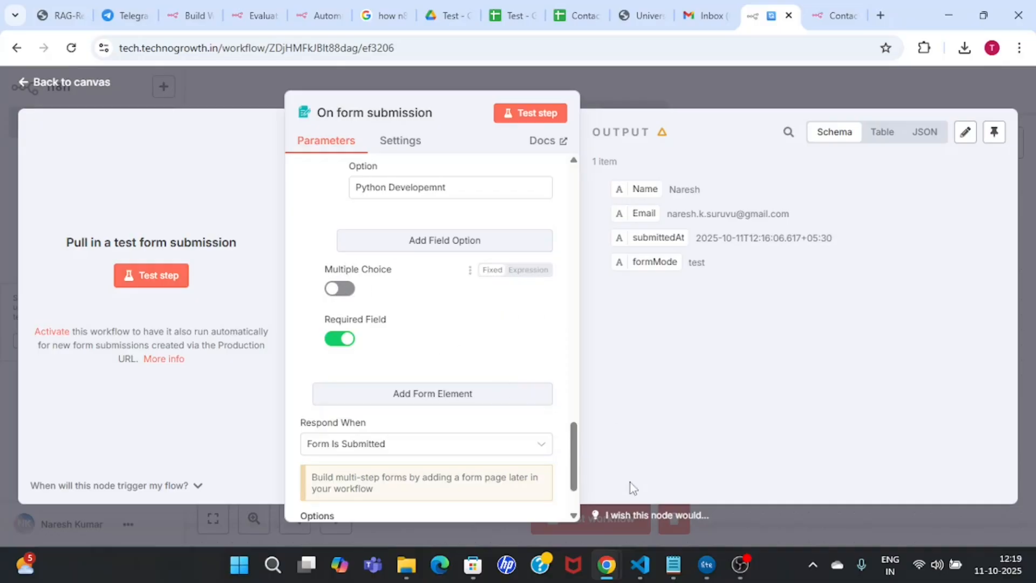
{"action": "scroll", "coordinate": [579, 427], "scroll_direction": "up", "scroll_amount": 3}
{"action": "scroll", "coordinate": [578, 426], "scroll_direction": "up", "scroll_amount": 1}
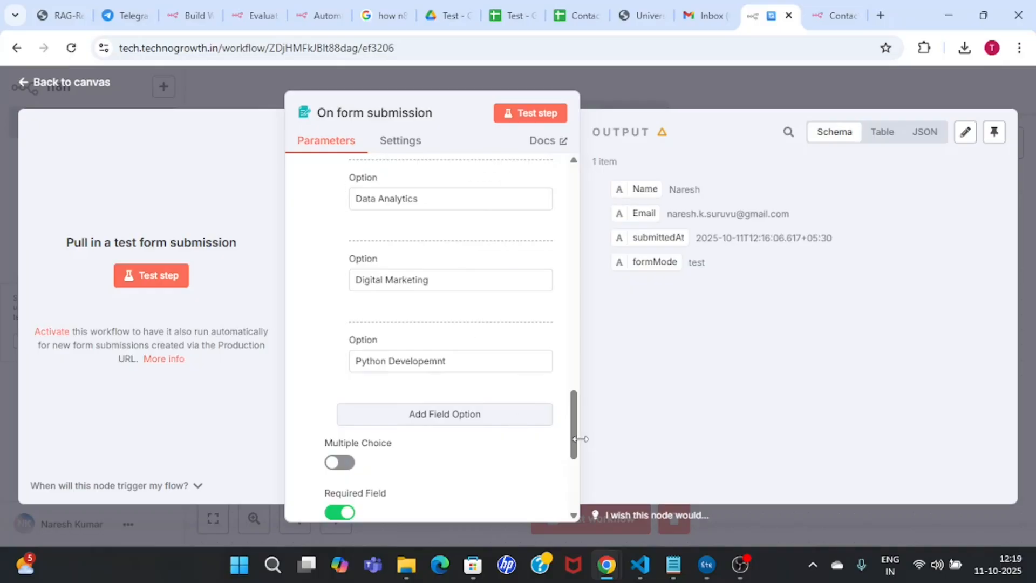
{"action": "scroll", "coordinate": [574, 394], "scroll_direction": "up", "scroll_amount": 5}
{"action": "scroll", "coordinate": [574, 394], "scroll_direction": "down", "scroll_amount": 5}
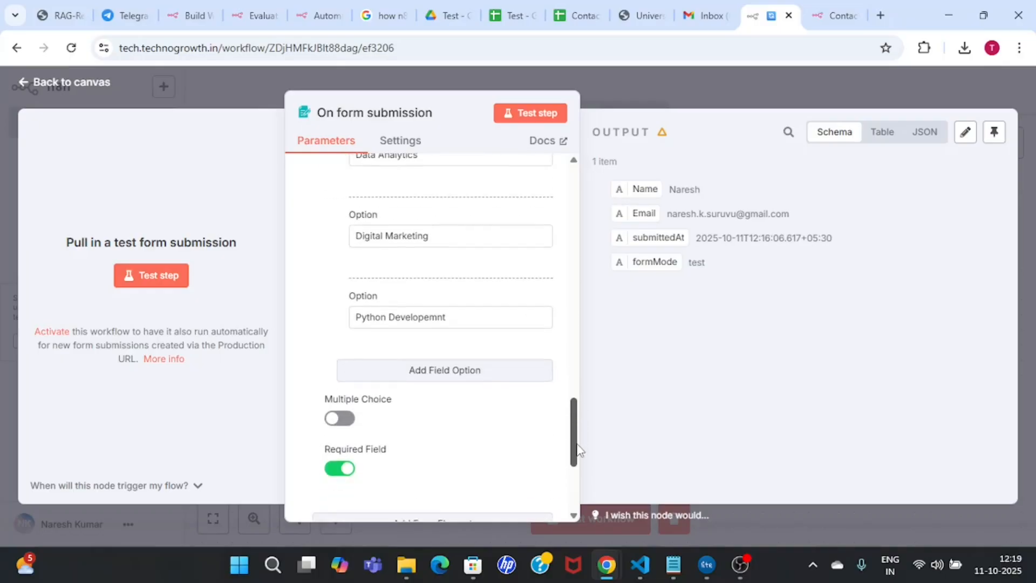
{"action": "scroll", "coordinate": [576, 448], "scroll_direction": "down", "scroll_amount": 3}
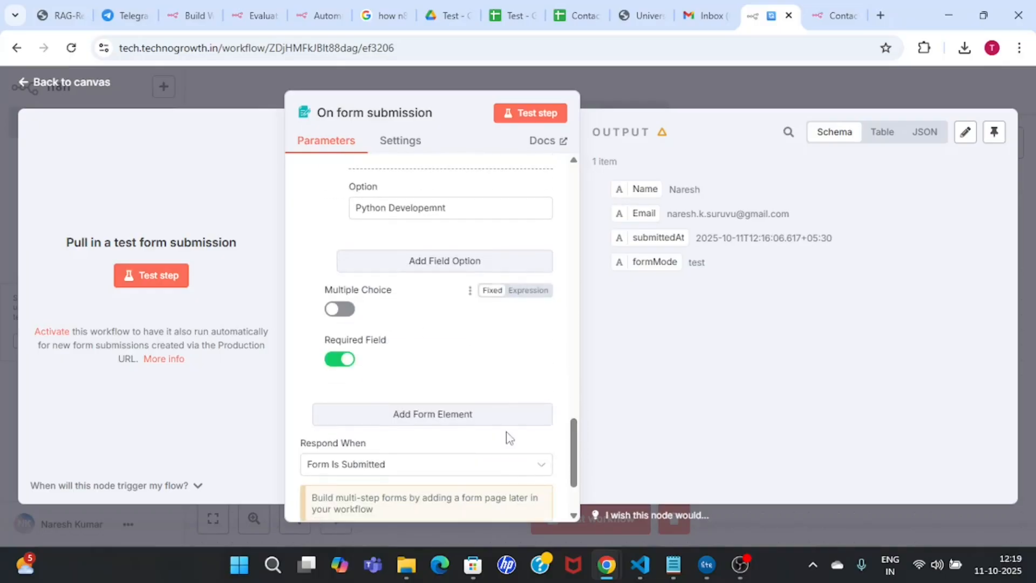
{"action": "scroll", "coordinate": [578, 441], "scroll_direction": "down", "scroll_amount": 1}
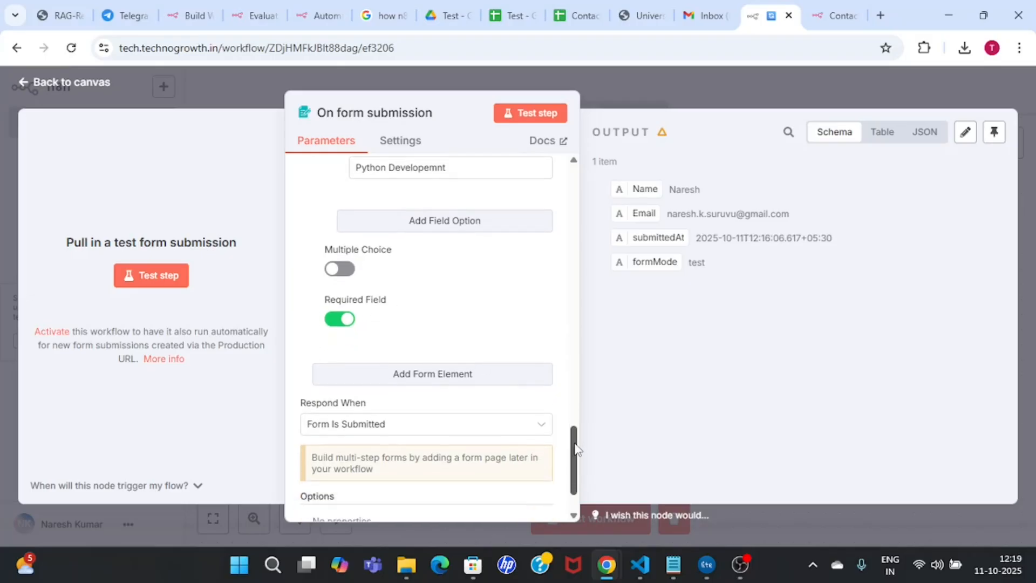
Step: Listen for a test submission and reload the form so the Course field appears
{"action": "left_click", "coordinate": [530, 116]}
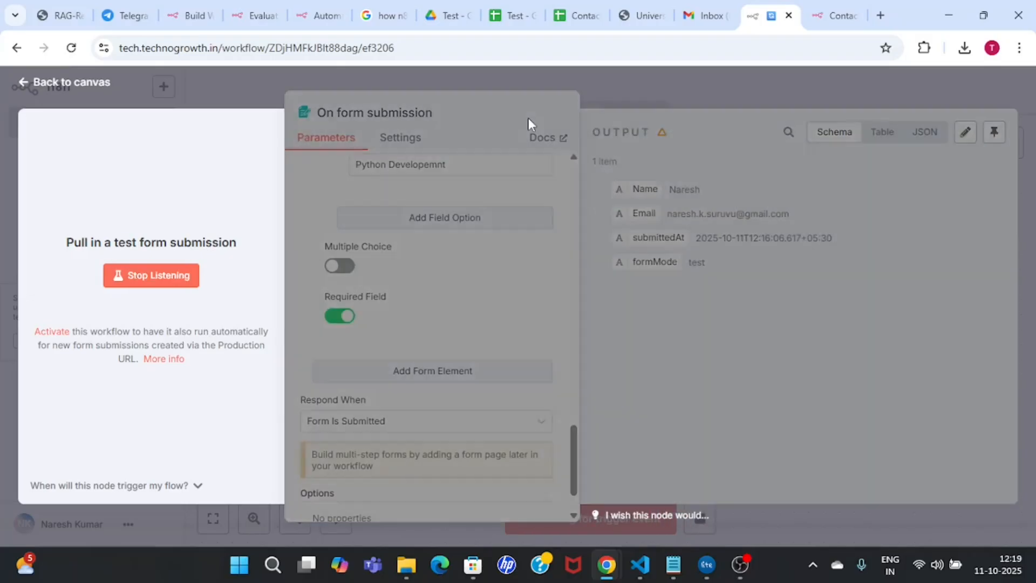
{"action": "left_click", "coordinate": [819, 9]}
{"action": "left_click", "coordinate": [569, 51]}
{"action": "key", "text": "Return"}
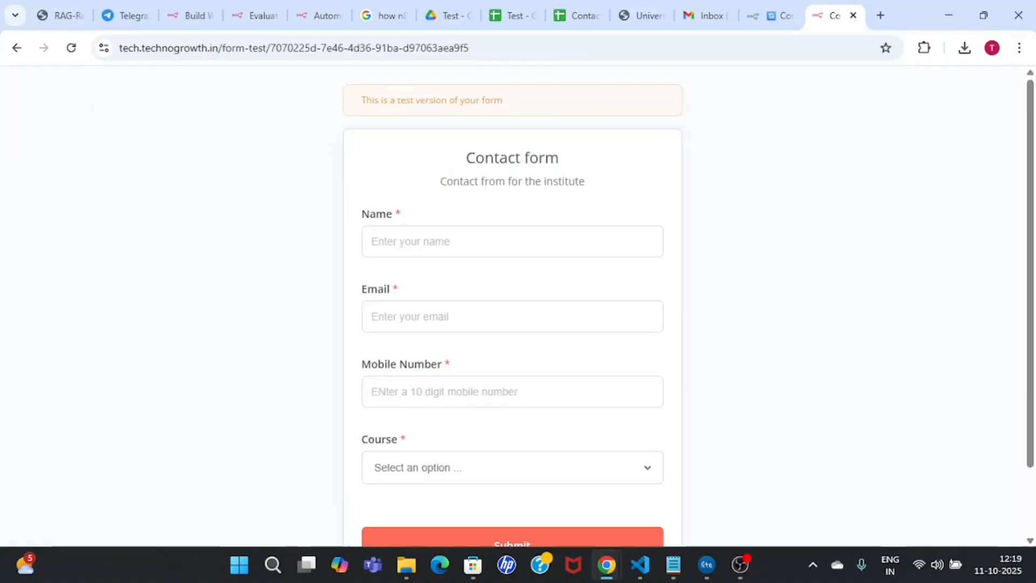
{"action": "scroll", "coordinate": [1031, 346], "scroll_direction": "down", "scroll_amount": 1}
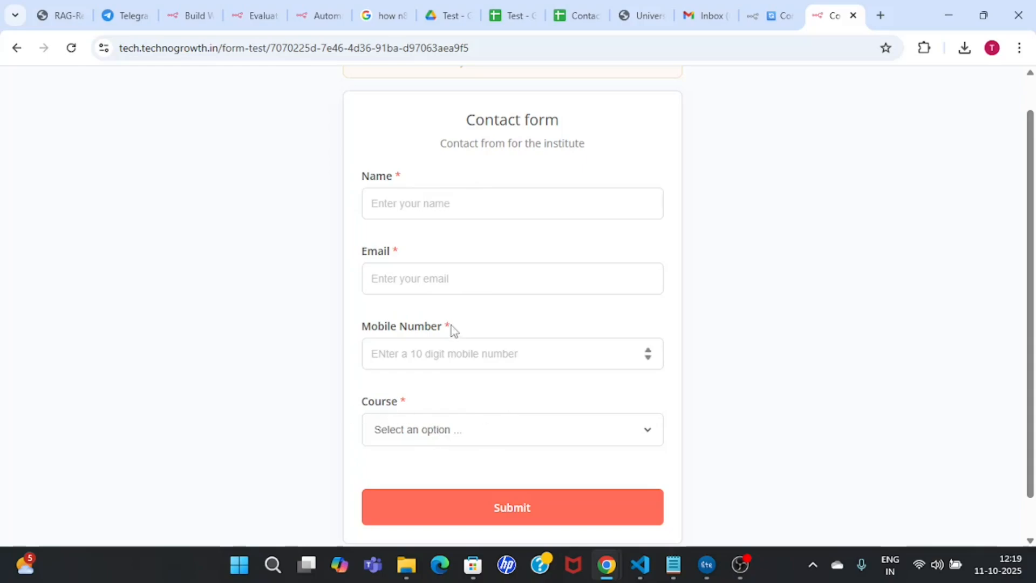
{"action": "left_click", "coordinate": [452, 349]}
{"action": "type", "text": "e"}
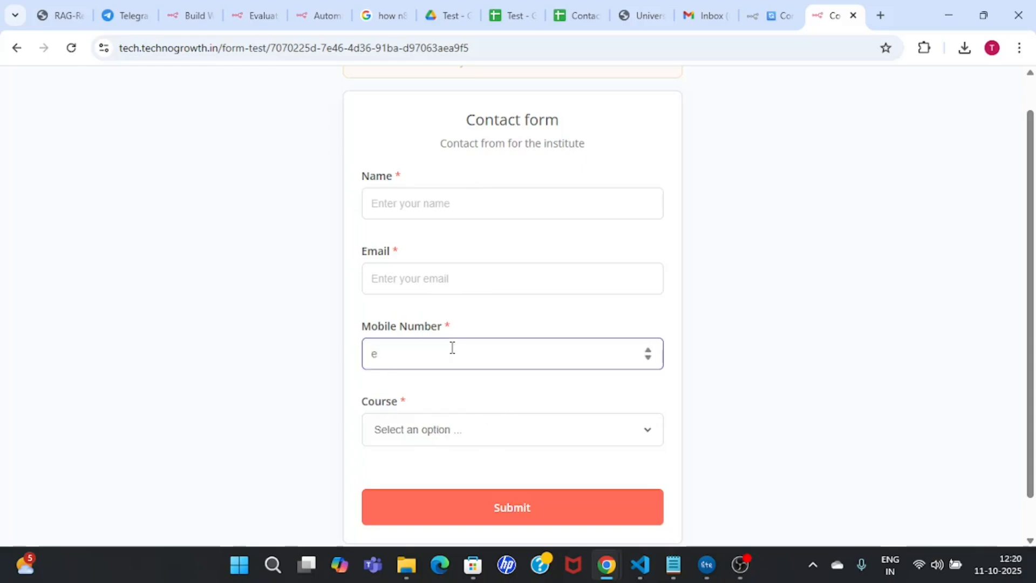
{"action": "key", "text": "BackSpace"}
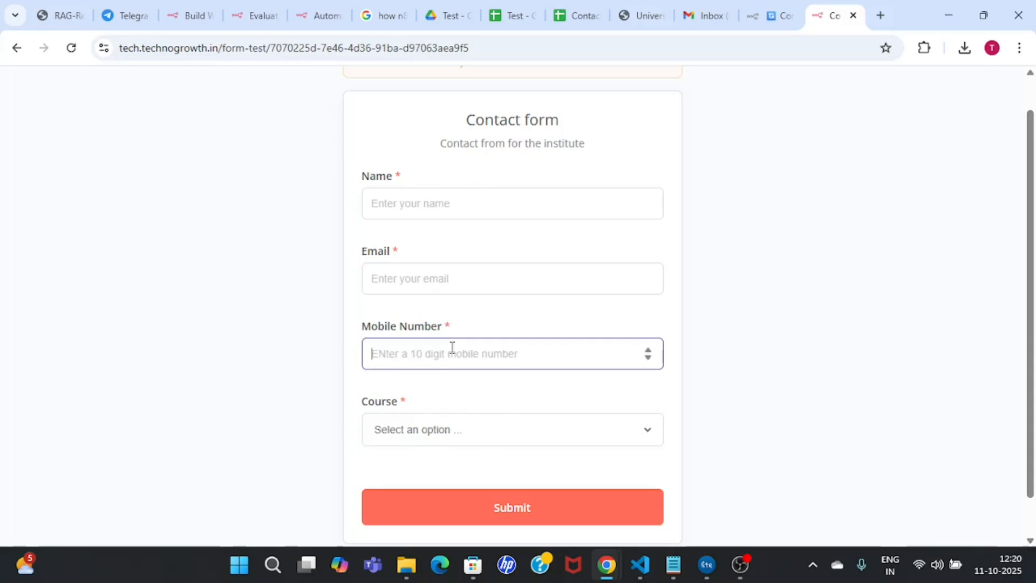
{"action": "left_click", "coordinate": [584, 433]}
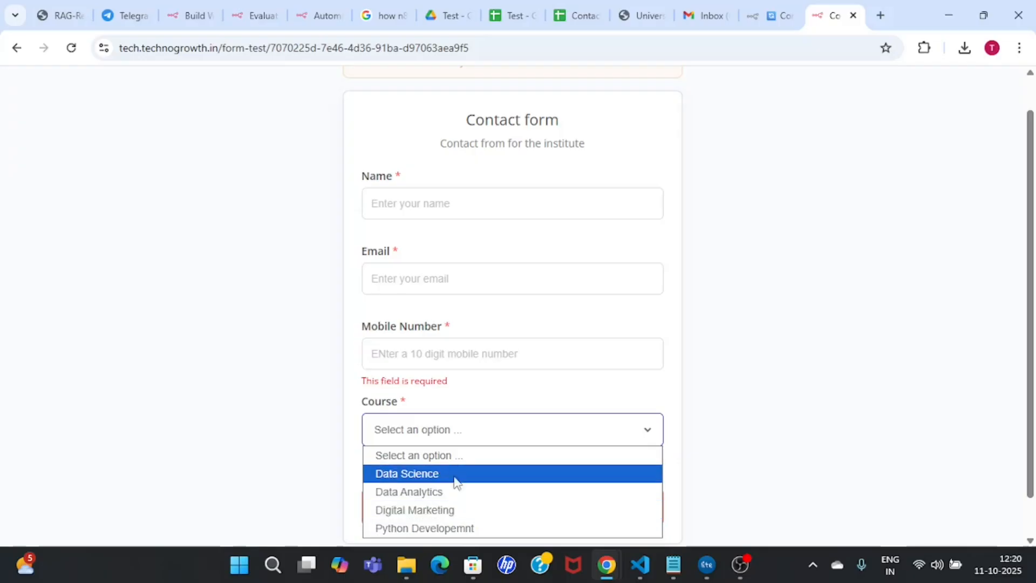
{"action": "left_click", "coordinate": [815, 285]}
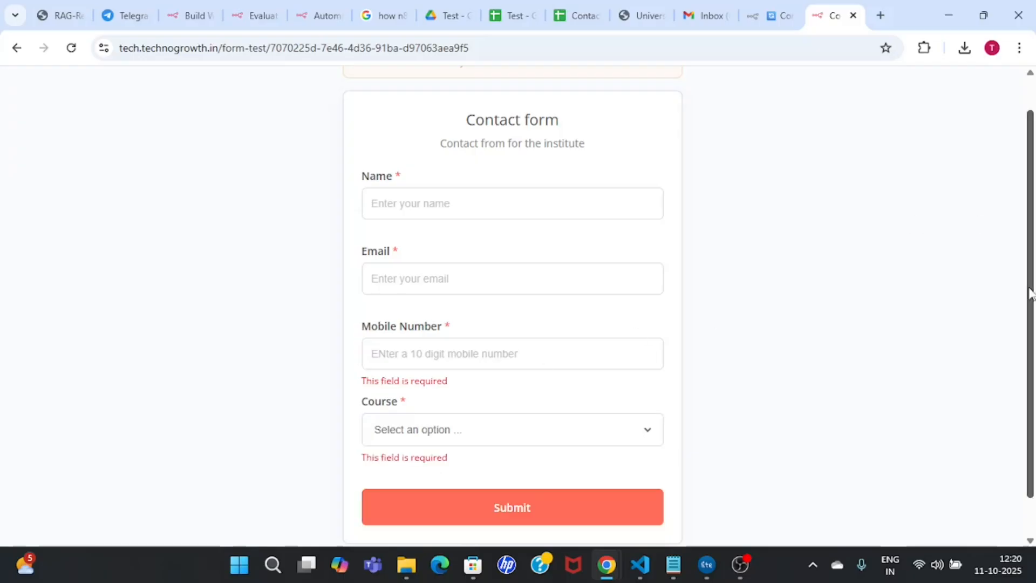
{"action": "scroll", "coordinate": [1031, 300], "scroll_direction": "down", "scroll_amount": 1}
Step: Fill in the contact's name, email and mobile number, choose Data Science, and submit
{"action": "left_click", "coordinate": [517, 158]}
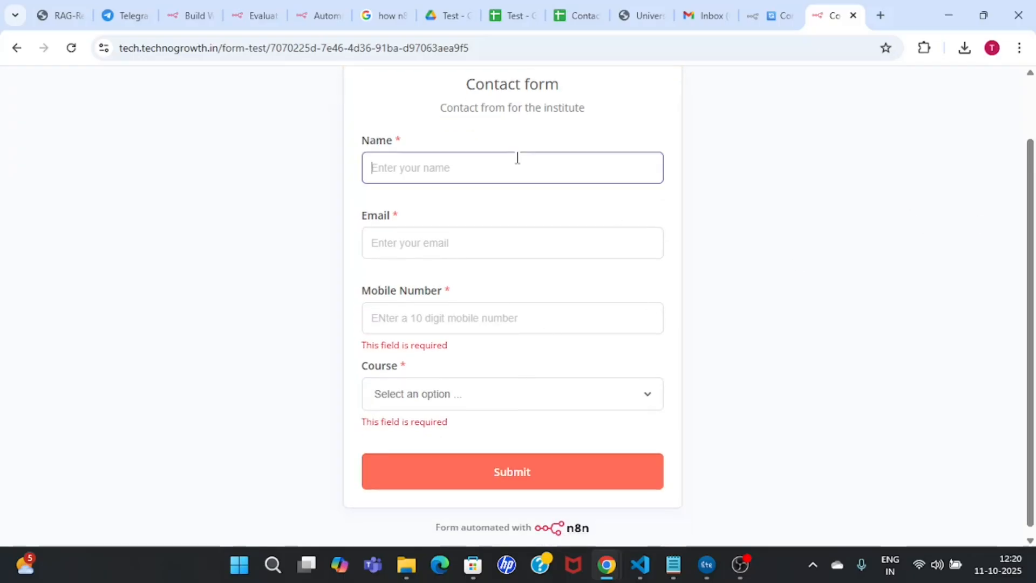
{"action": "type", "text": "Naresh"}
{"action": "key", "text": "Tab"}
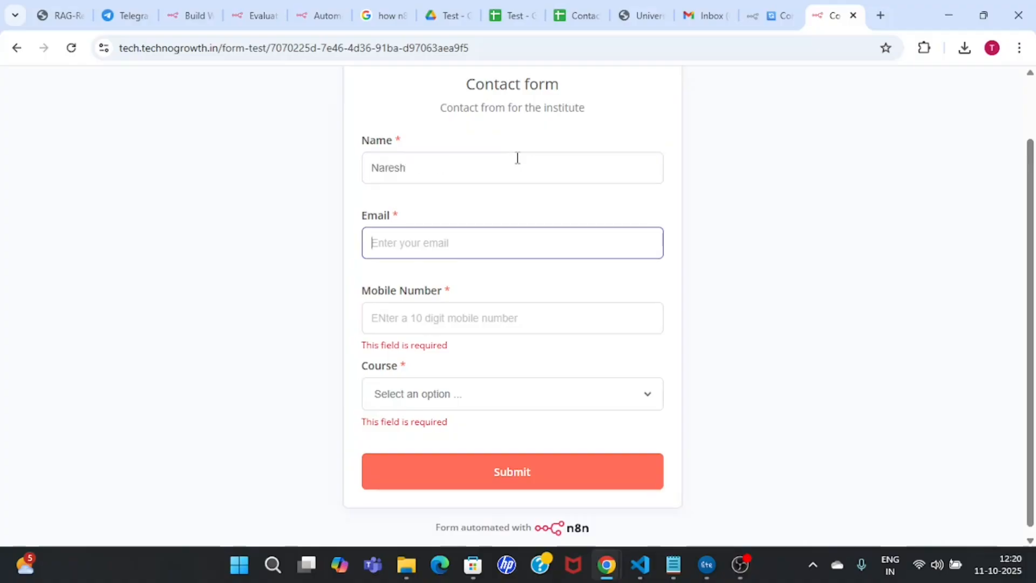
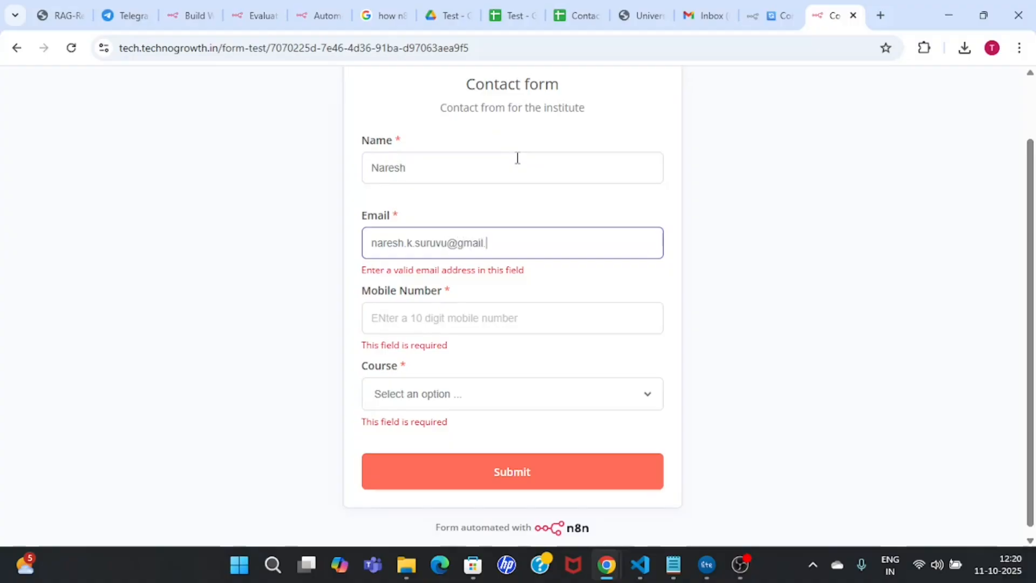
{"action": "left_click", "coordinate": [508, 316]}
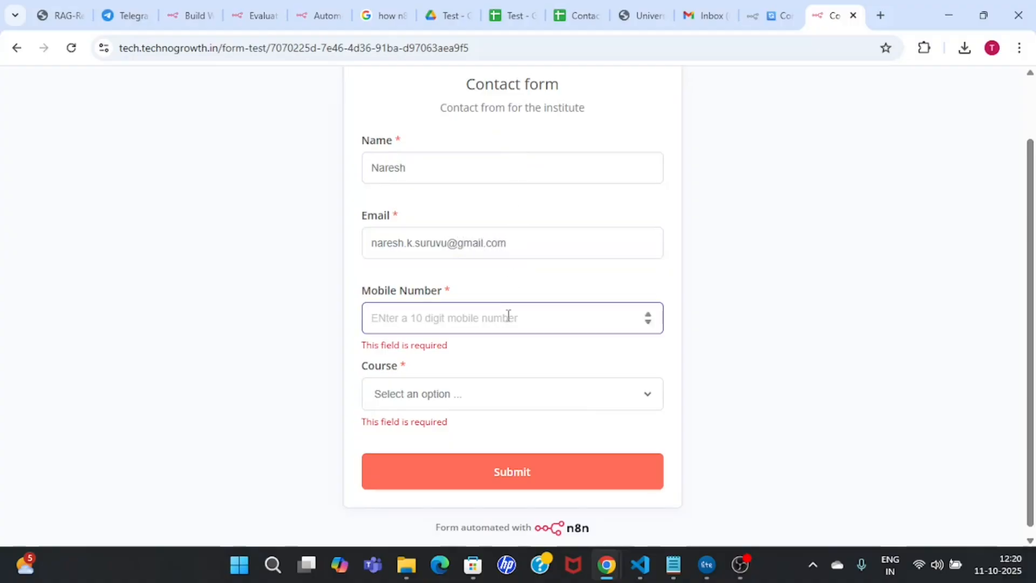
{"action": "type", "text": "898989898"}
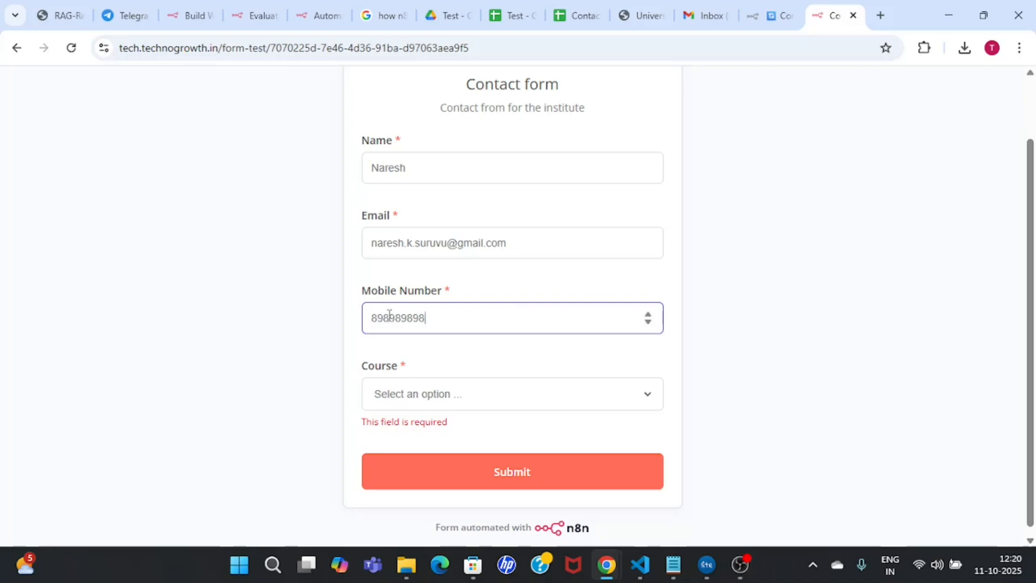
{"action": "left_click_drag", "start_coordinate": [384, 318], "coordinate": [362, 323]}
{"action": "left_click", "coordinate": [428, 319]}
{"action": "left_click", "coordinate": [467, 406]}
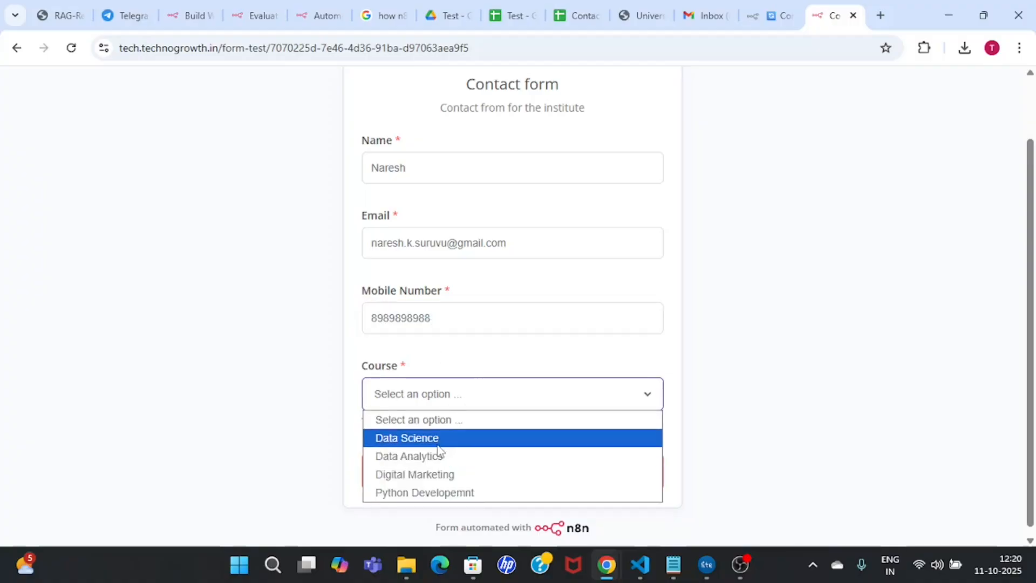
{"action": "left_click", "coordinate": [468, 439]}
{"action": "left_click", "coordinate": [588, 485]}
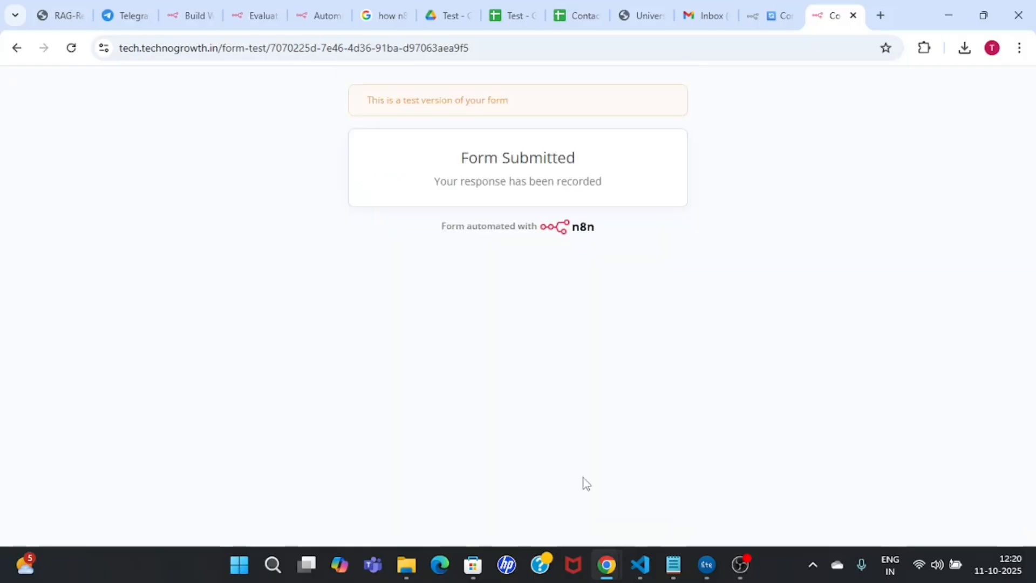
Step: Review the captured submission's fields, then close the node details and nudge the trigger node
{"action": "left_click", "coordinate": [778, 15]}
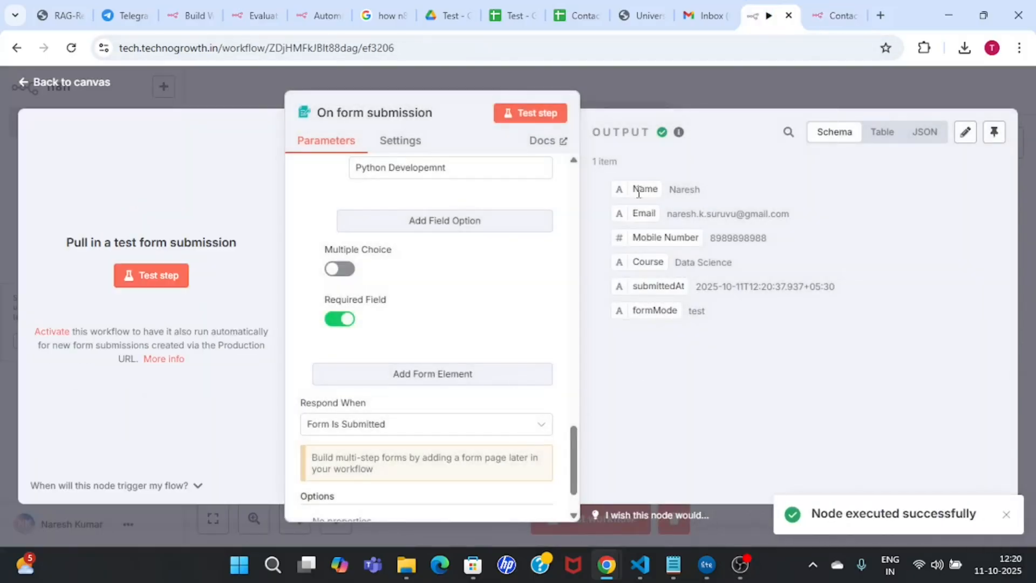
{"action": "left_click_drag", "start_coordinate": [634, 190], "coordinate": [680, 321]}
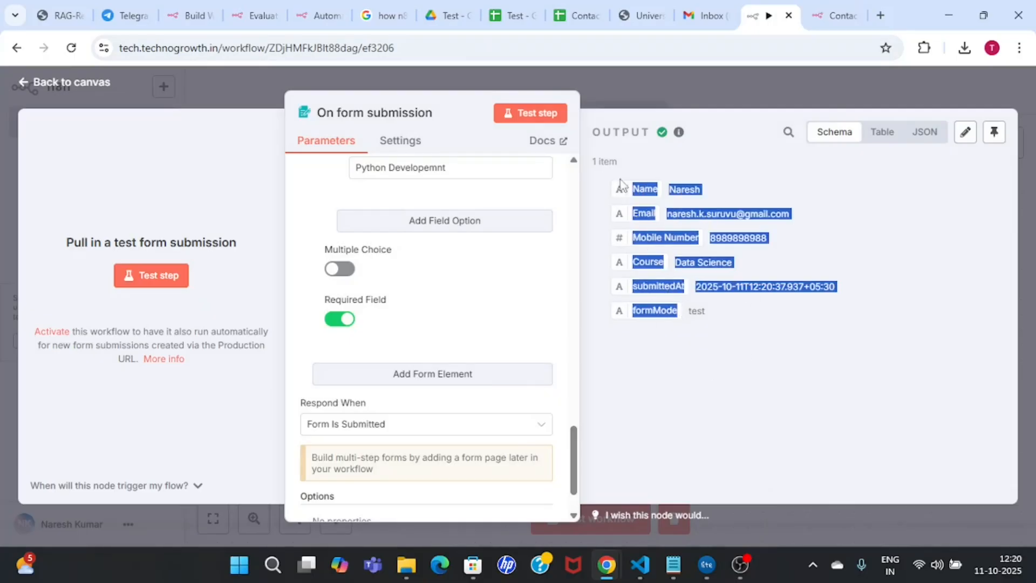
{"action": "left_click", "coordinate": [689, 186]}
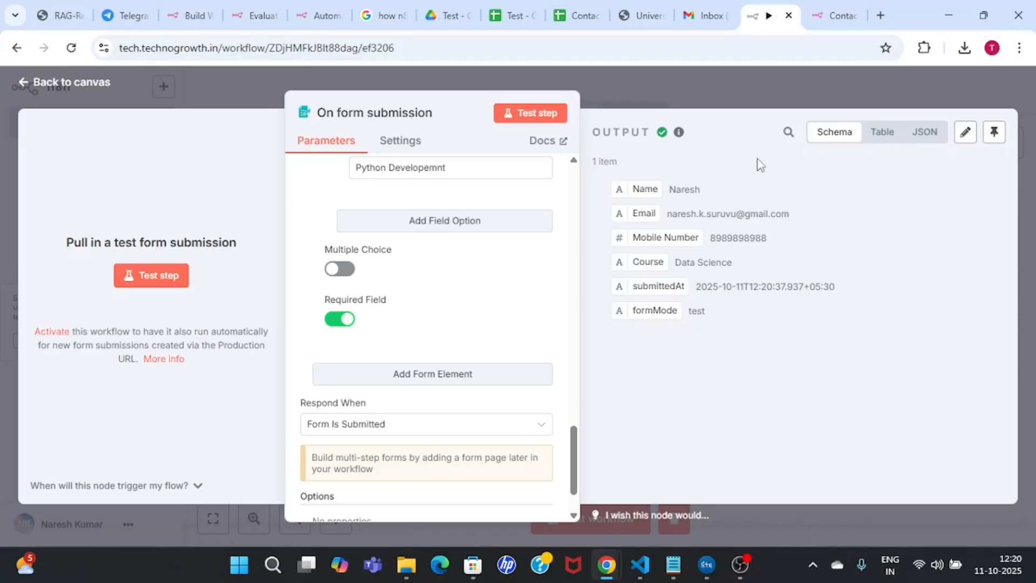
{"action": "left_click", "coordinate": [755, 87]}
{"action": "left_click_drag", "start_coordinate": [380, 285], "coordinate": [365, 265]}
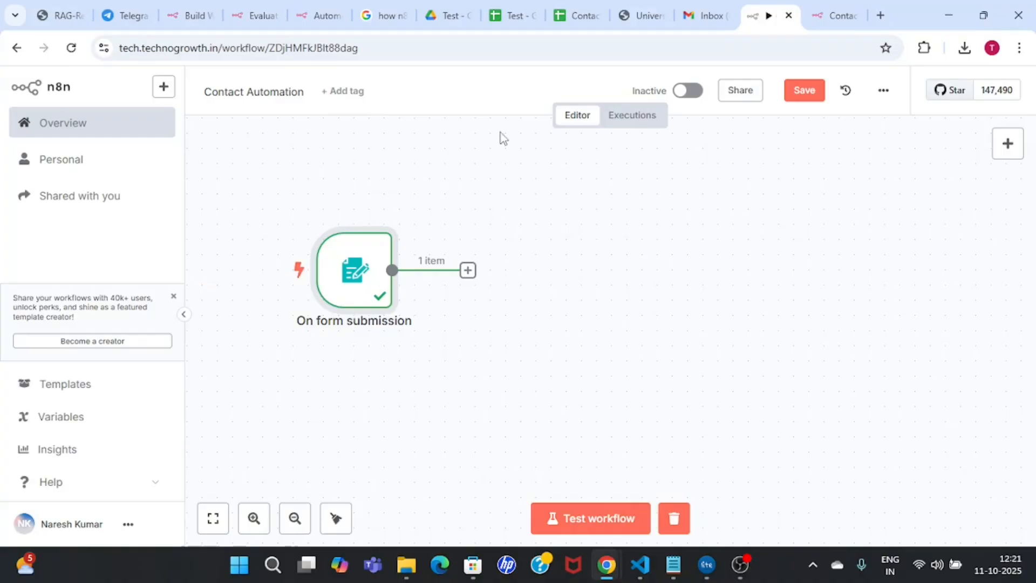
Step: Switch to the Test spreadsheet, close the Tables panel and select D1 after the existing headers
{"action": "left_click", "coordinate": [509, 6]}
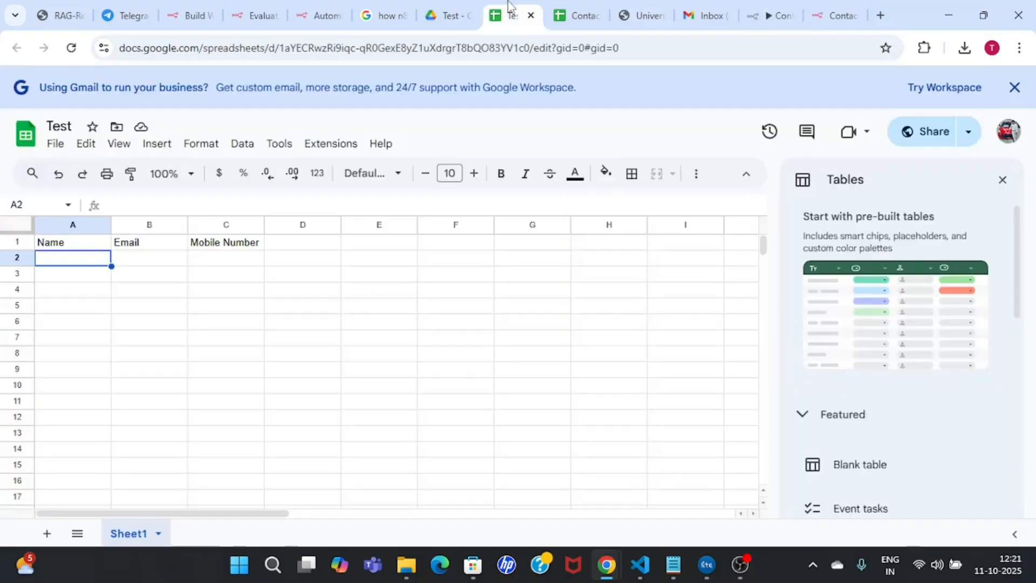
{"action": "left_click", "coordinate": [1003, 181]}
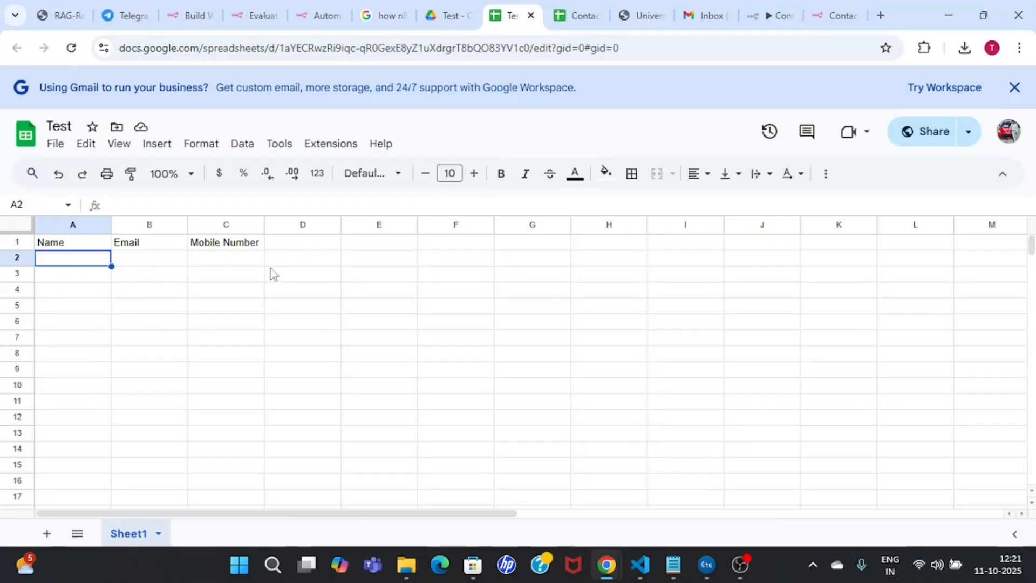
{"action": "left_click", "coordinate": [75, 243]}
{"action": "left_click", "coordinate": [148, 244]}
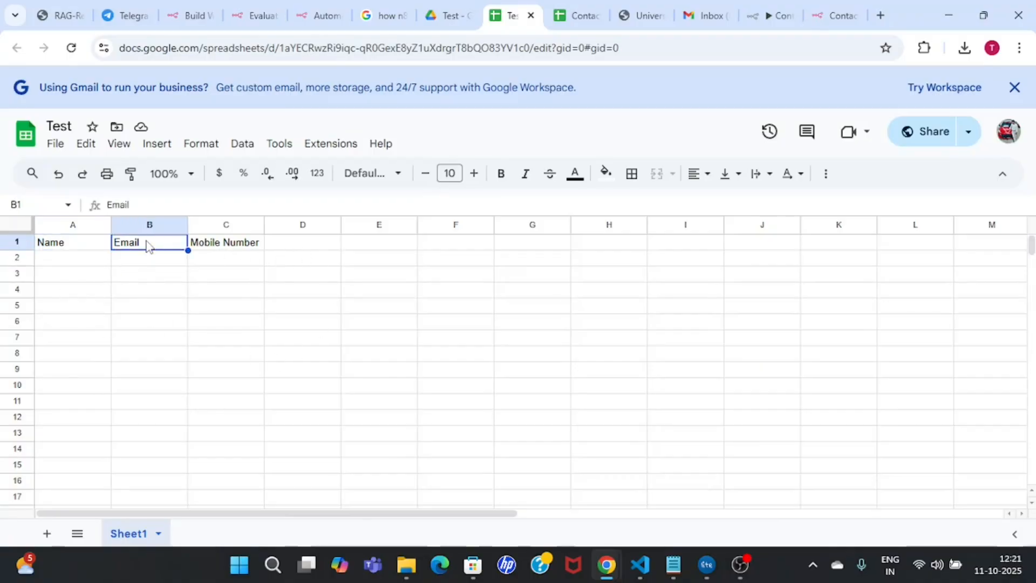
{"action": "left_click", "coordinate": [234, 247]}
{"action": "left_click", "coordinate": [301, 248]}
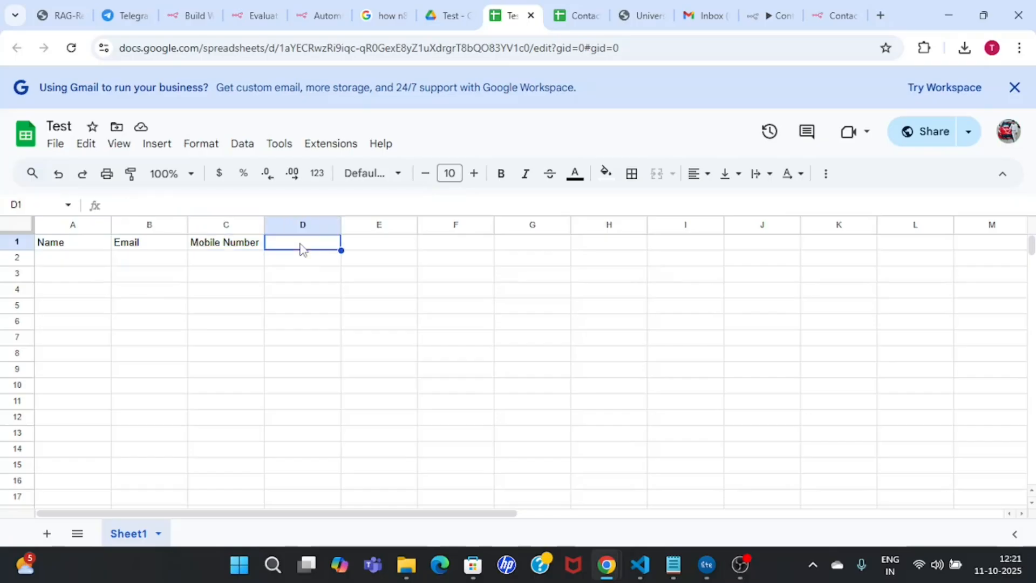
Step: Enter Course in D1 and Time in E1, then copy the spreadsheet's web address
{"action": "double_click", "coordinate": [318, 243]}
{"action": "type", "text": "Course"}
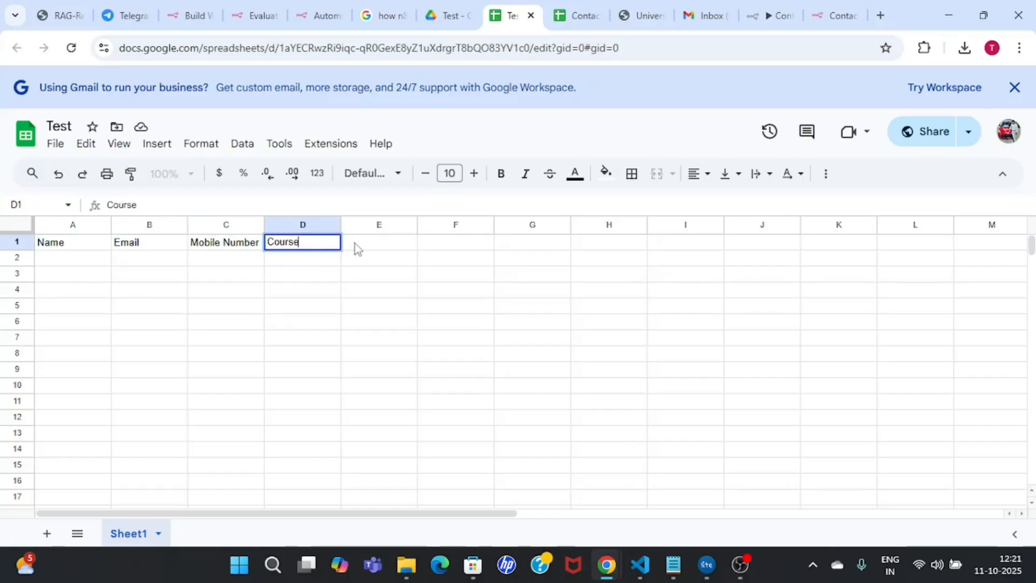
{"action": "left_click", "coordinate": [372, 244]}
{"action": "double_click", "coordinate": [381, 243]}
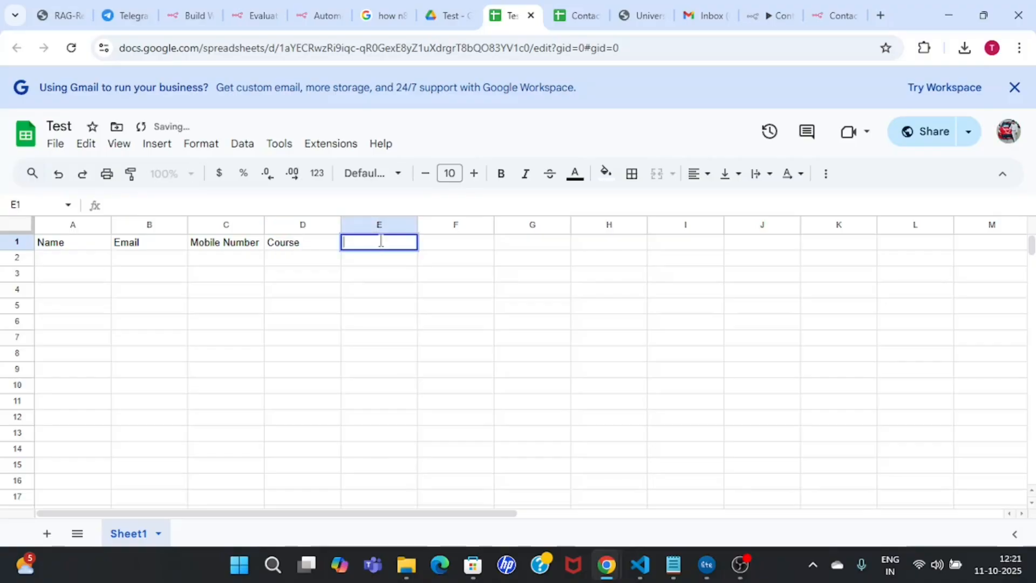
{"action": "type", "text": "Time"}
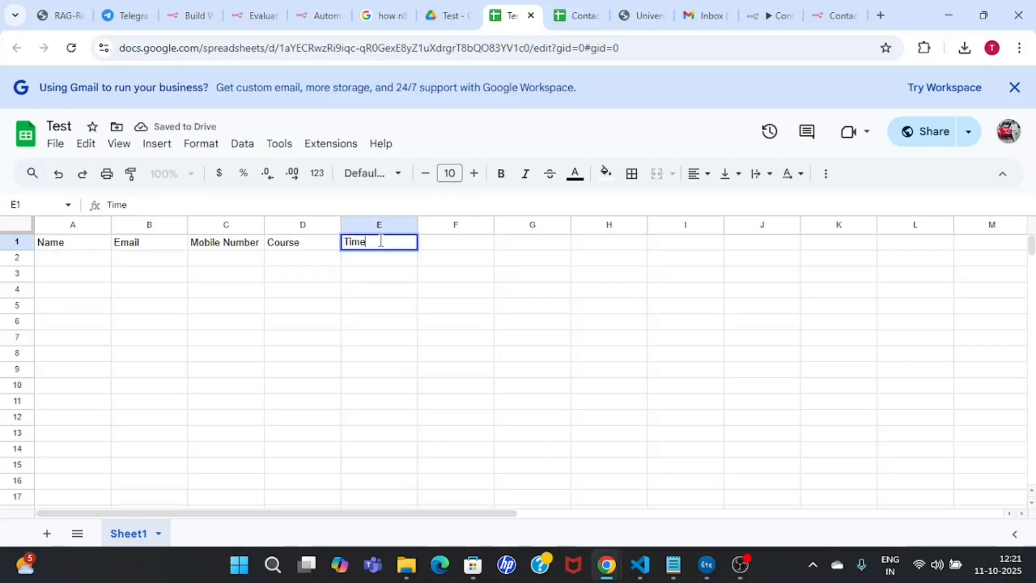
{"action": "left_click", "coordinate": [373, 292]}
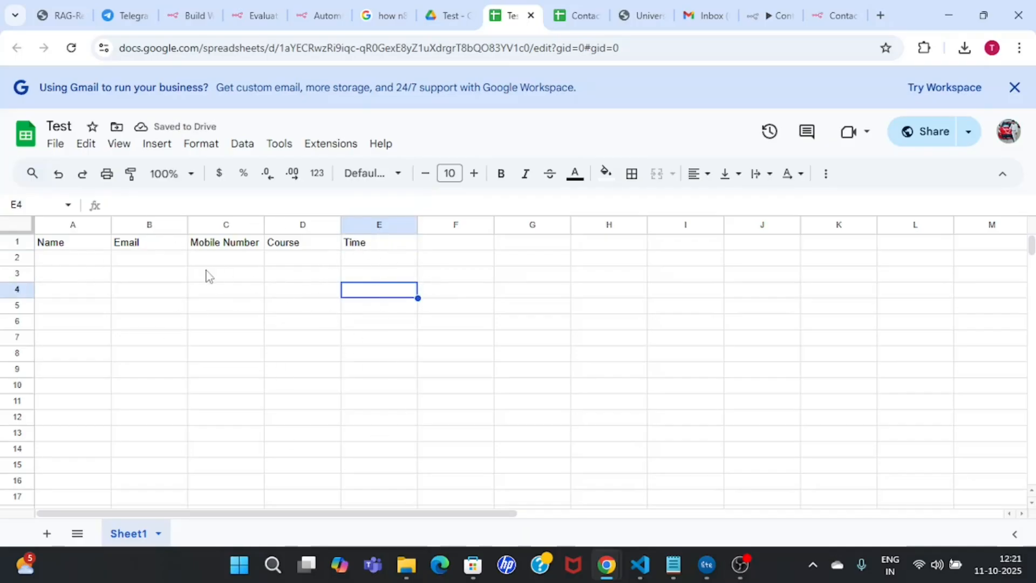
{"action": "left_click", "coordinate": [643, 49]}
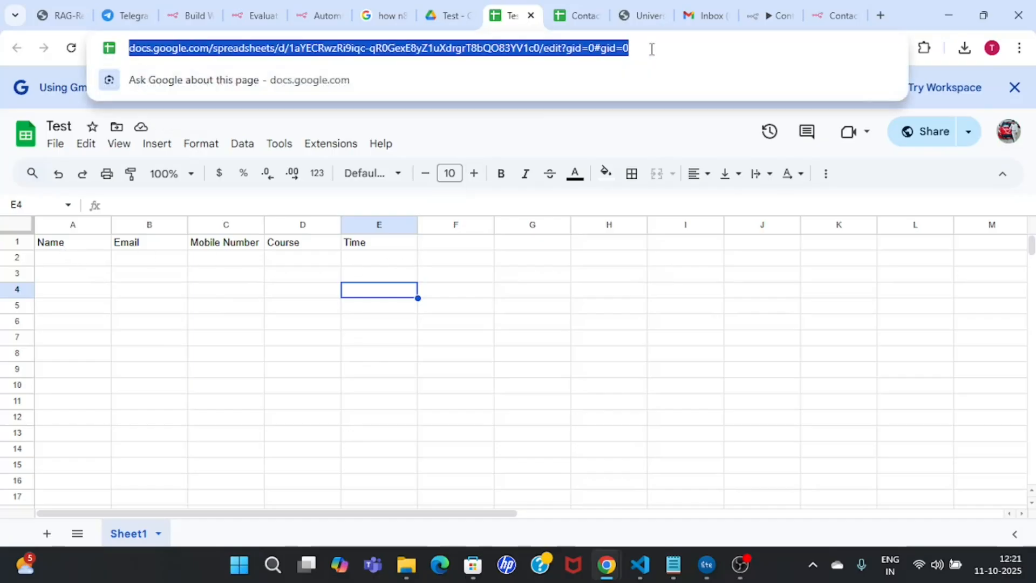
{"action": "left_click", "coordinate": [507, 5]}
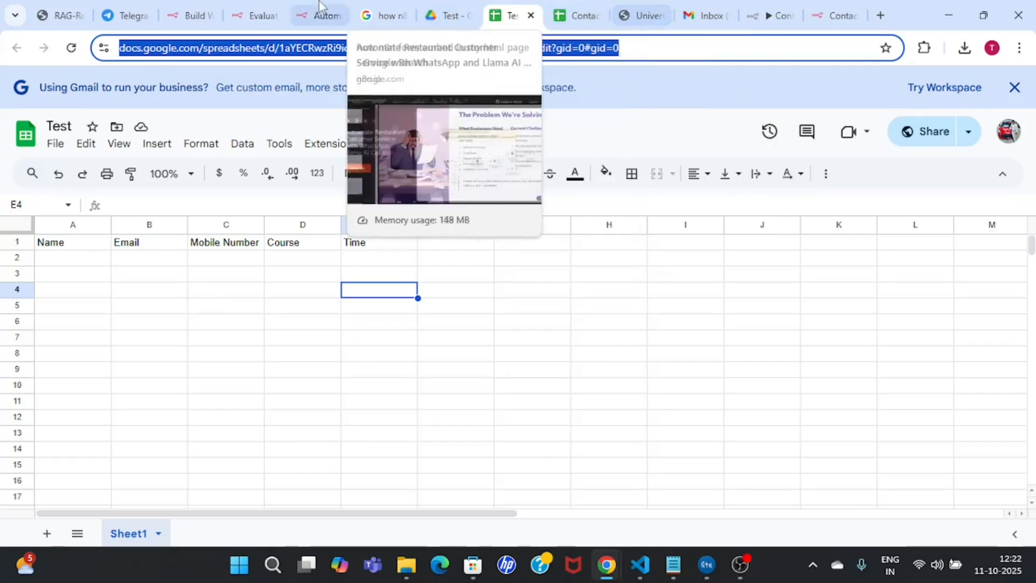
Step: Back in n8n, add a Google Sheets 'Append row in sheet' node after the form trigger
{"action": "left_click", "coordinate": [771, 15]}
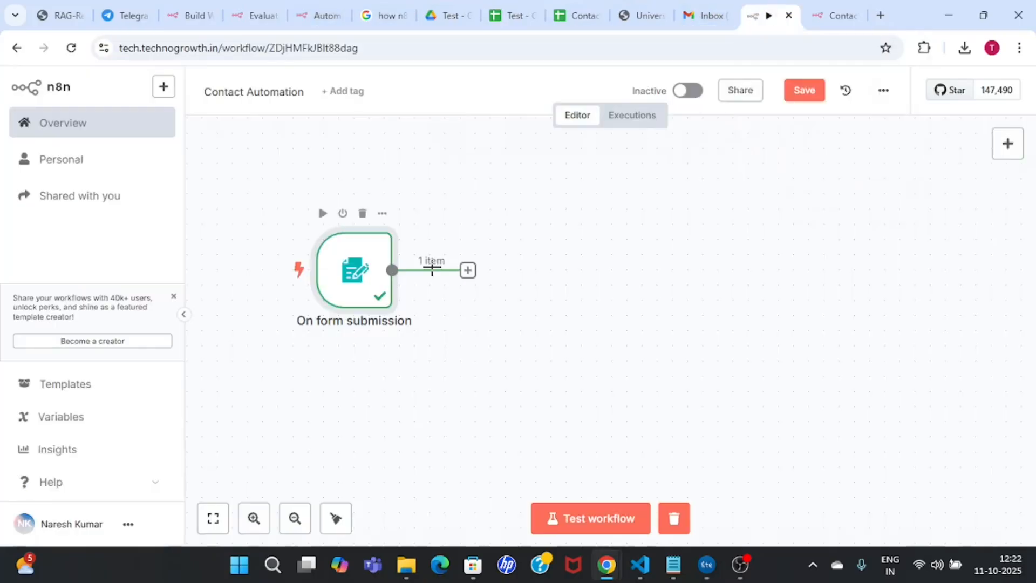
{"action": "left_click_drag", "start_coordinate": [363, 291], "coordinate": [340, 273]}
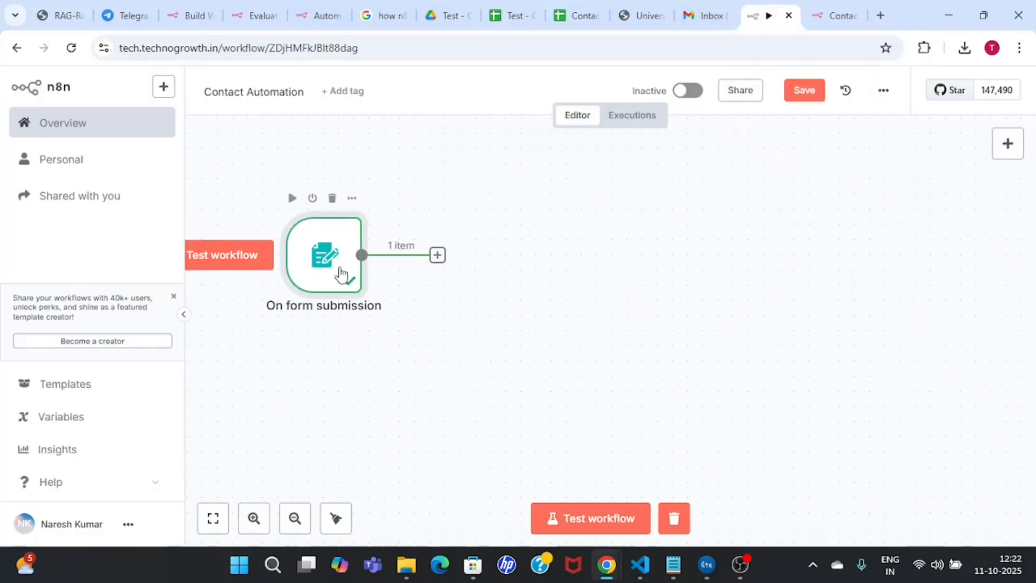
{"action": "left_click", "coordinate": [438, 255]}
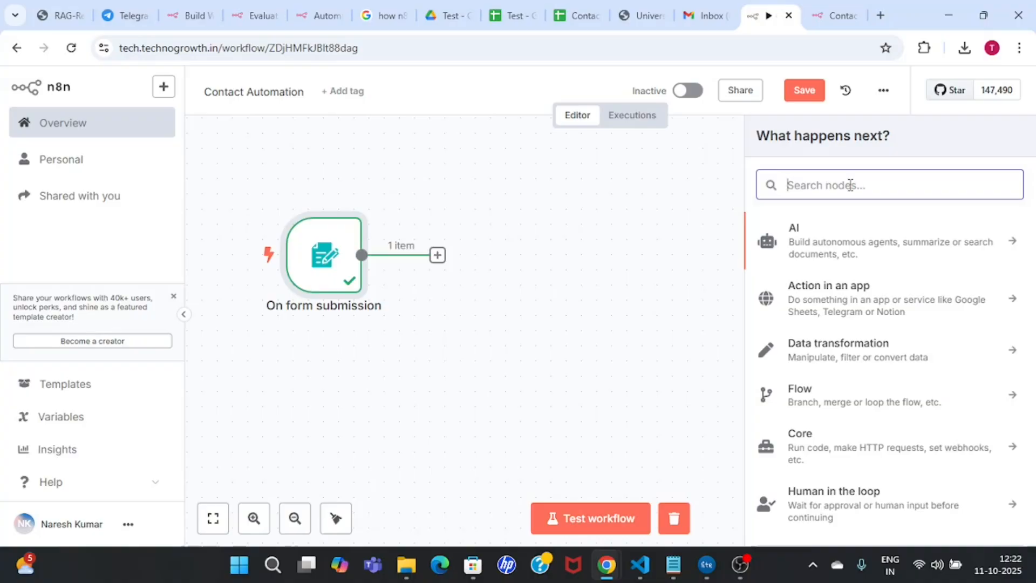
{"action": "type", "text": "sht"}
{"action": "key", "text": "BackSpace"}
{"action": "type", "text": "eets"}
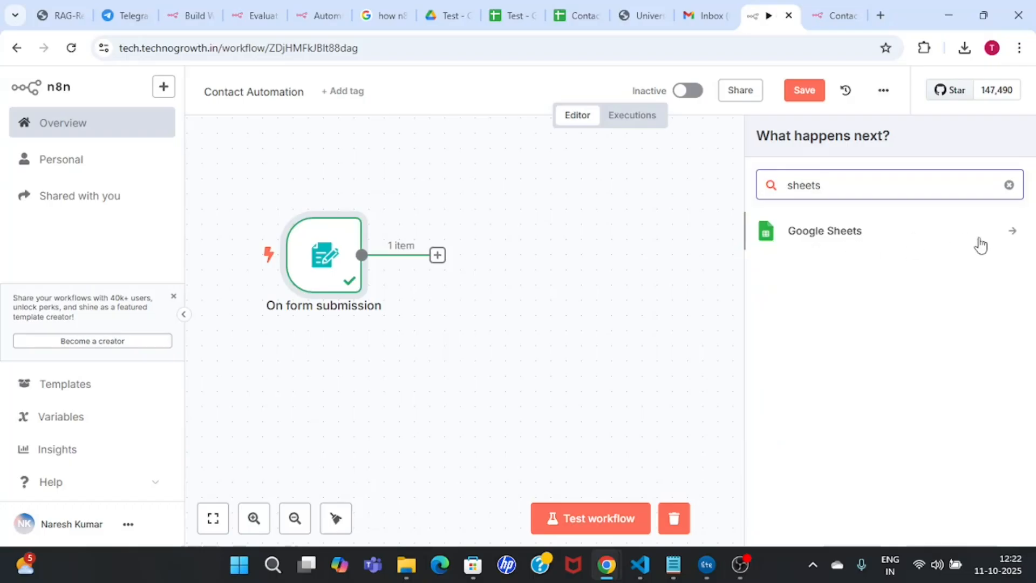
{"action": "left_click", "coordinate": [1014, 236]}
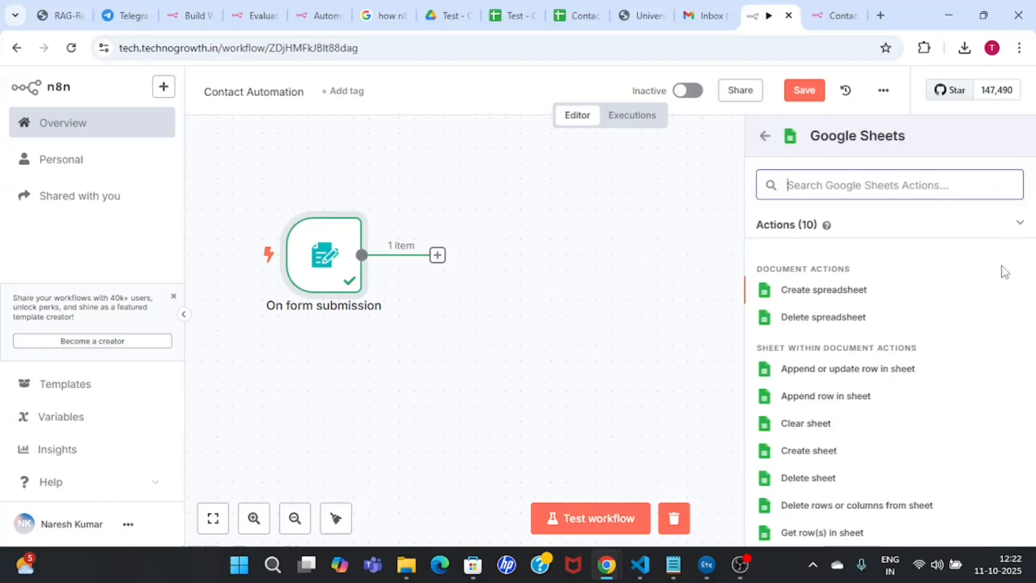
{"action": "left_click", "coordinate": [859, 402]}
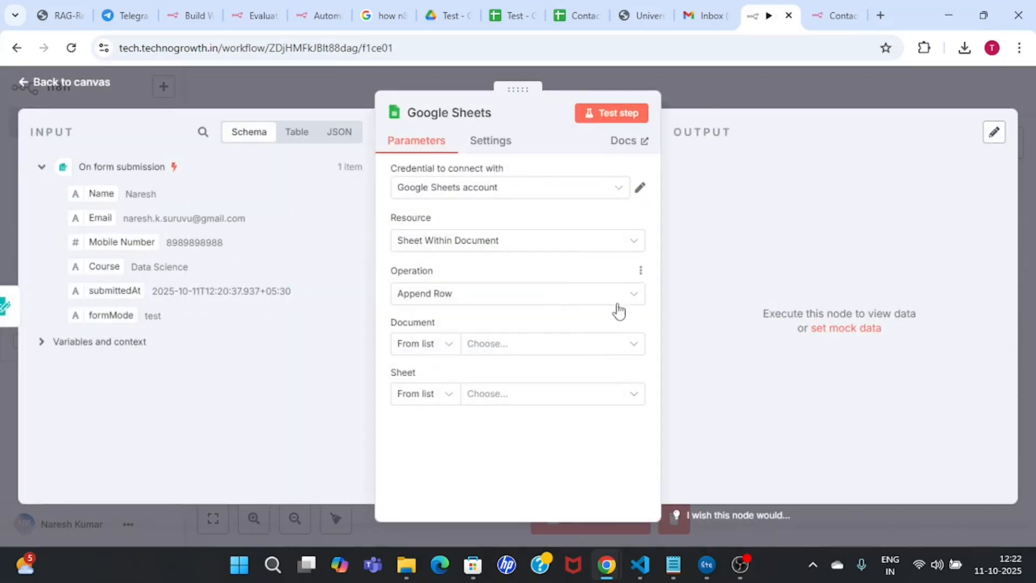
Step: Choose the Google Sheets account credential, Sheet Within Document resource and Append Row operation
{"action": "left_click", "coordinate": [559, 190]}
{"action": "left_click", "coordinate": [603, 190]}
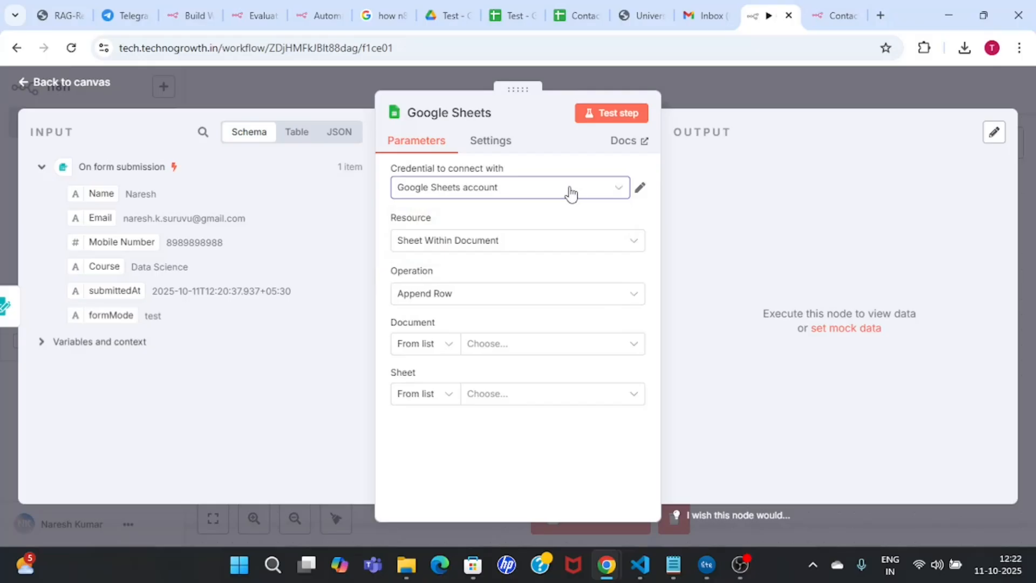
{"action": "left_click", "coordinate": [518, 244]}
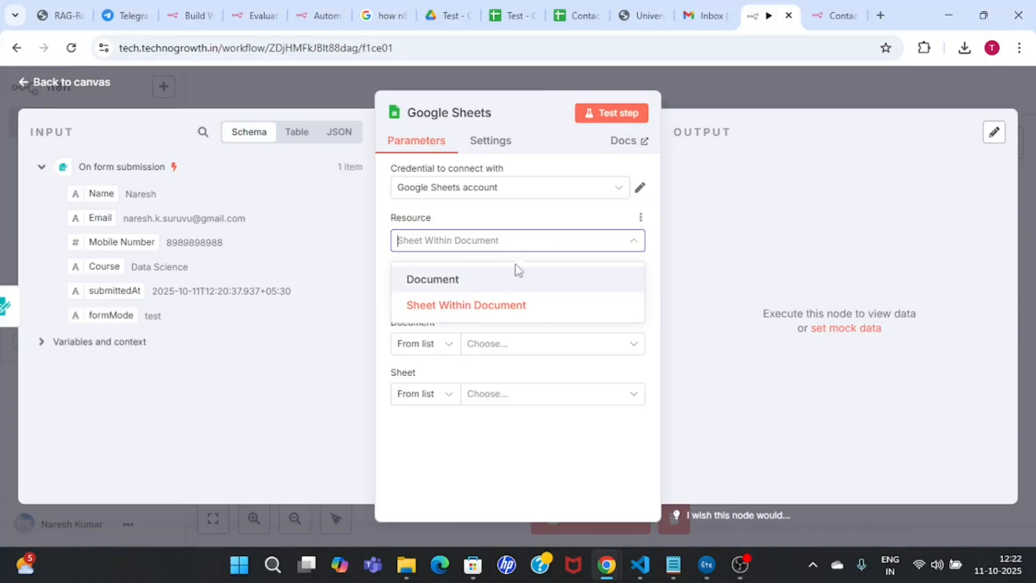
{"action": "left_click", "coordinate": [515, 306]}
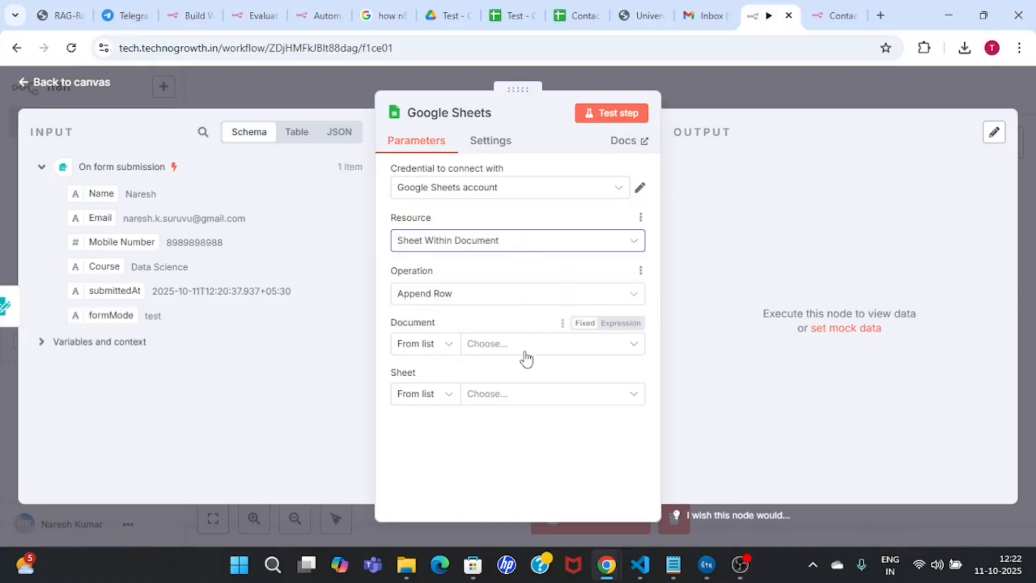
{"action": "left_click", "coordinate": [625, 294]}
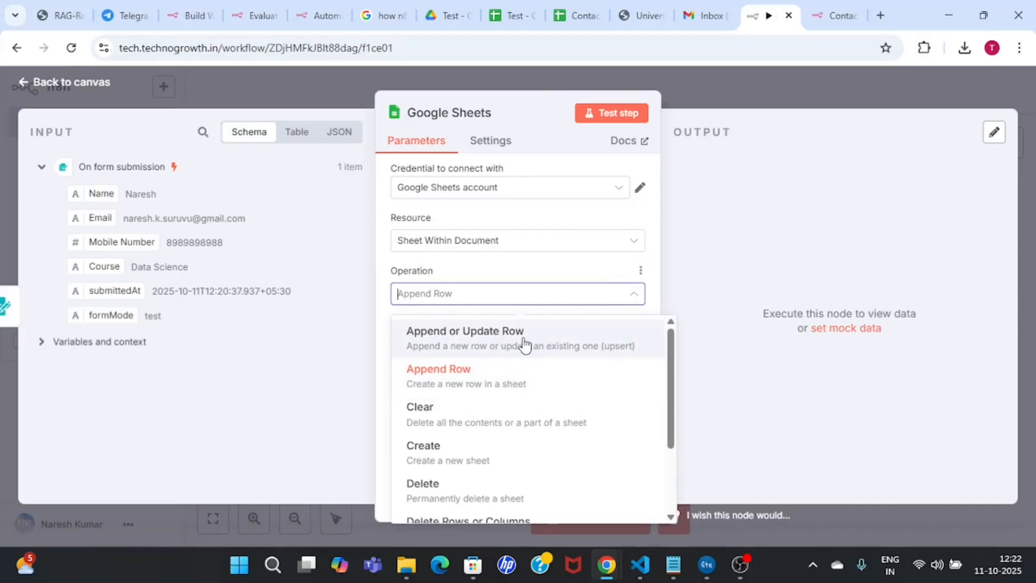
{"action": "scroll", "coordinate": [674, 429], "scroll_direction": "down", "scroll_amount": 1}
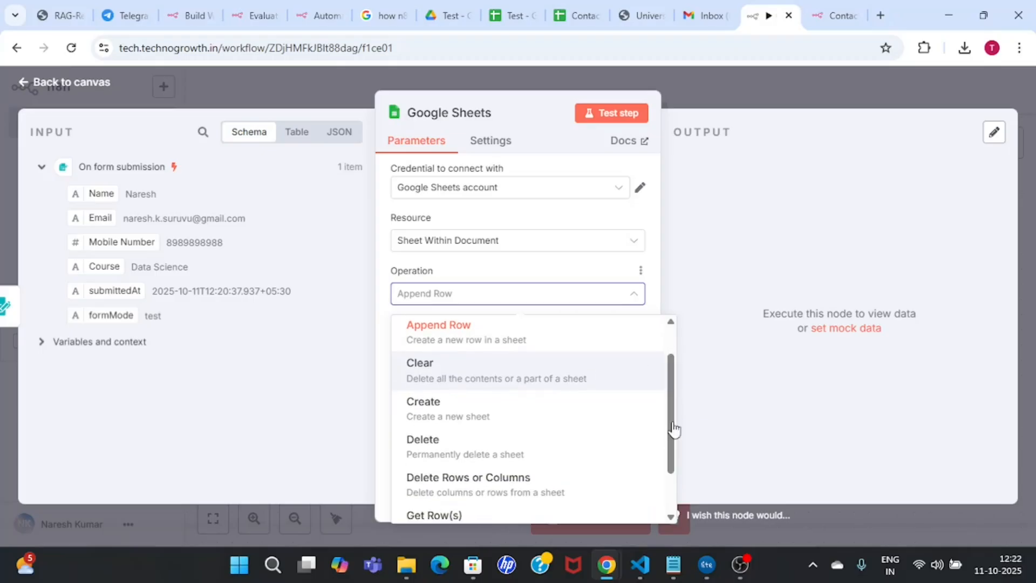
{"action": "left_click", "coordinate": [544, 338]}
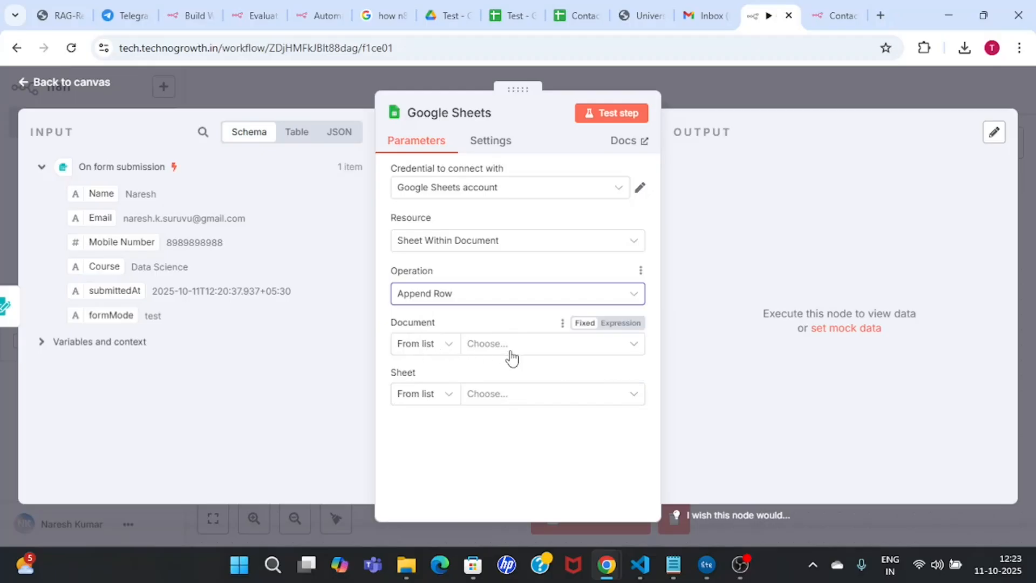
Step: Set Document By URL with the pasted spreadsheet link, then open the Sheet list
{"action": "left_click", "coordinate": [446, 349]}
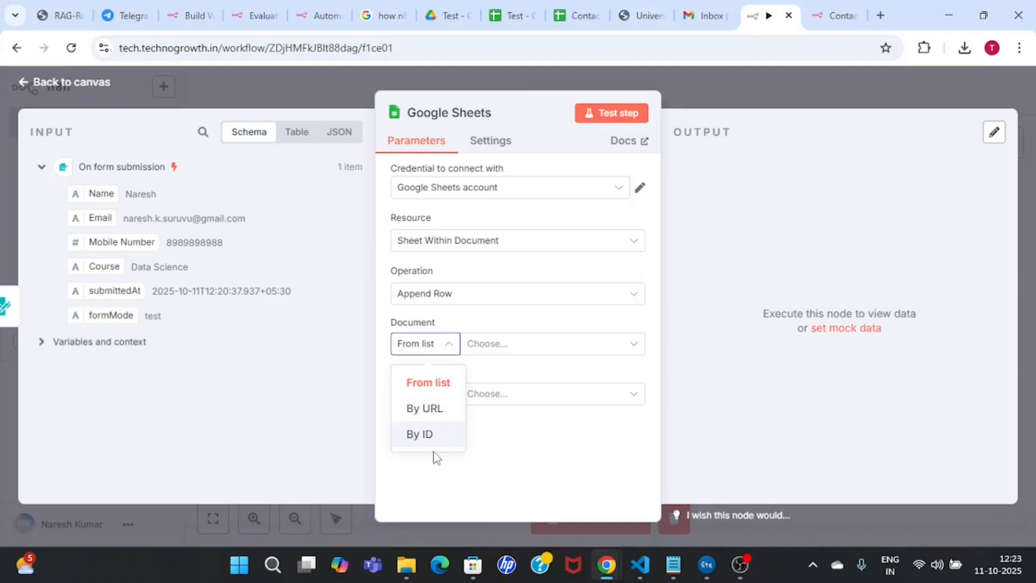
{"action": "left_click", "coordinate": [426, 409]}
{"action": "left_click", "coordinate": [541, 344]}
{"action": "key", "text": "ctrl+v"}
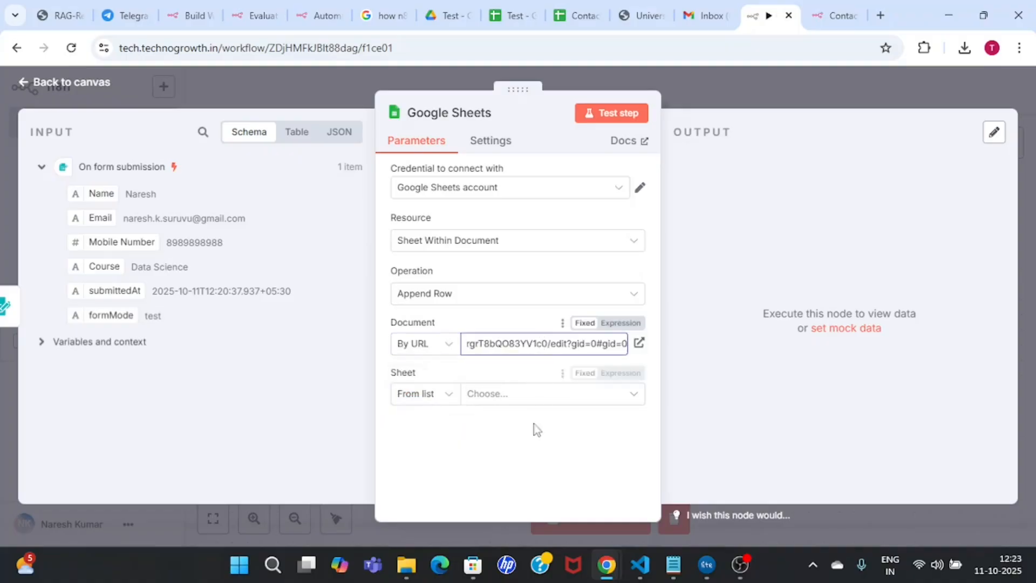
{"action": "left_click", "coordinate": [521, 462]}
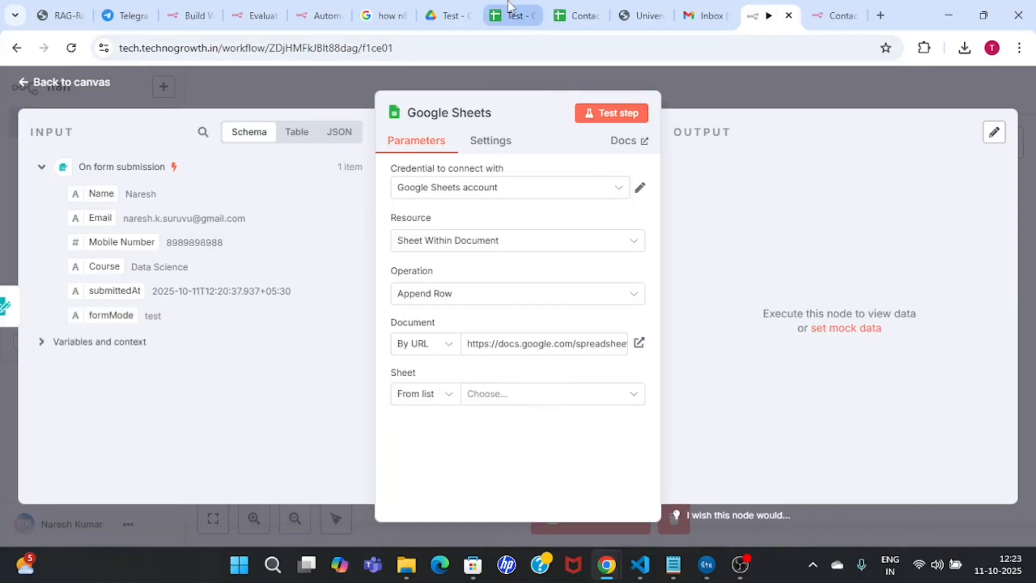
{"action": "left_click", "coordinate": [512, 15]}
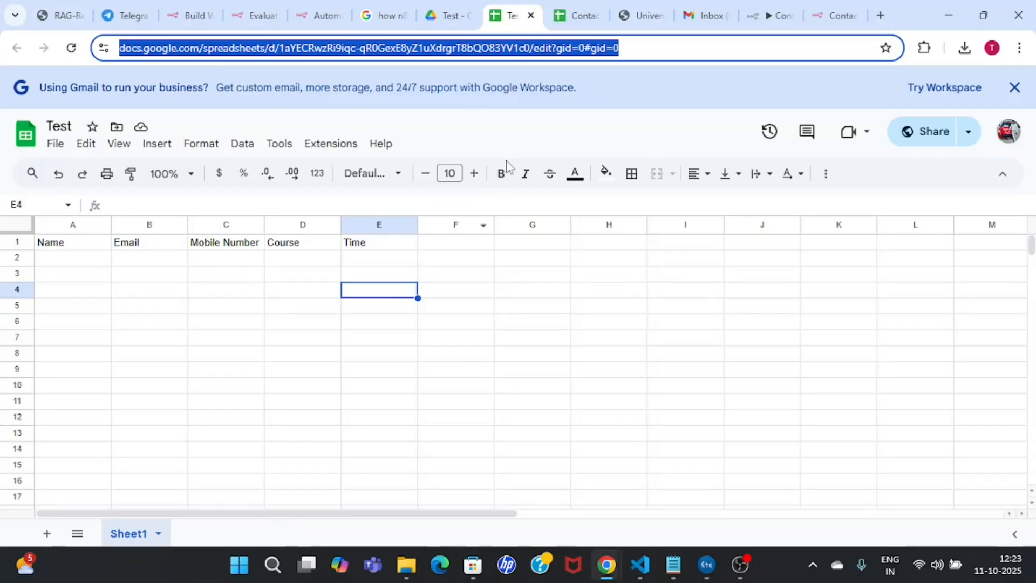
{"action": "left_click", "coordinate": [588, 8]}
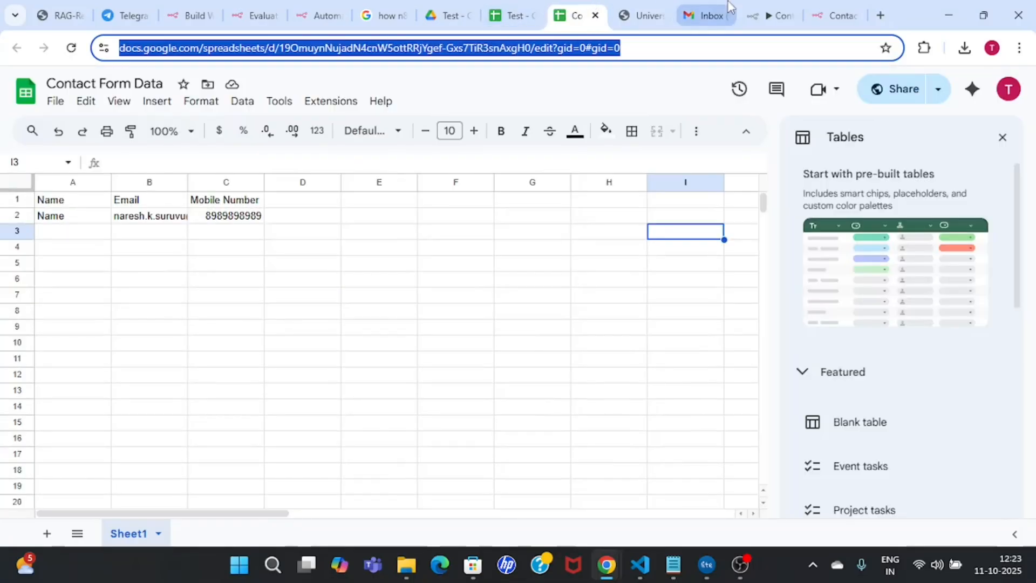
{"action": "left_click", "coordinate": [766, 12]}
{"action": "left_click", "coordinate": [502, 403]}
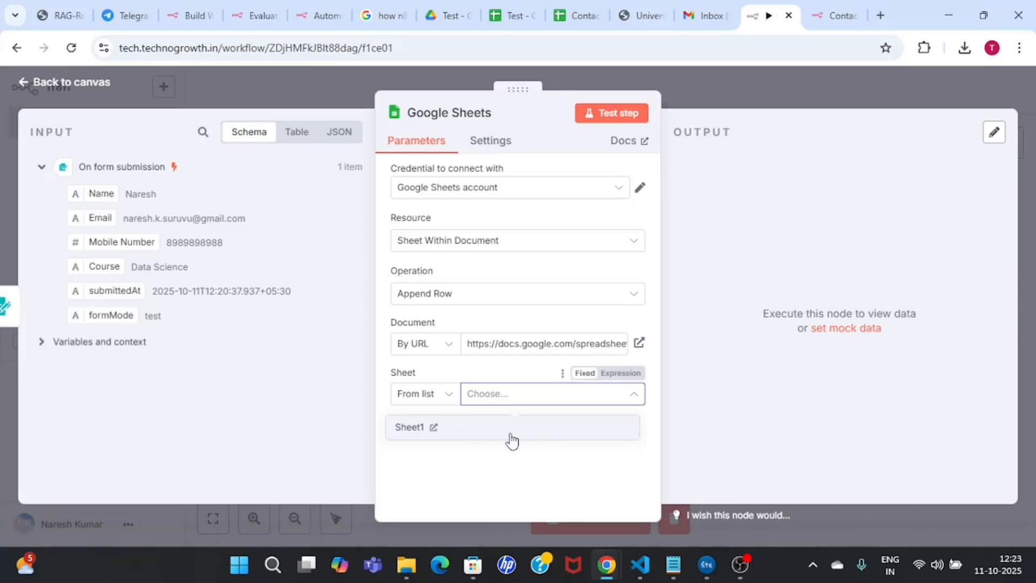
Step: Pick Sheet1 and map the form's Name, Email and Mobile Number fields into their columns
{"action": "left_click", "coordinate": [479, 429]}
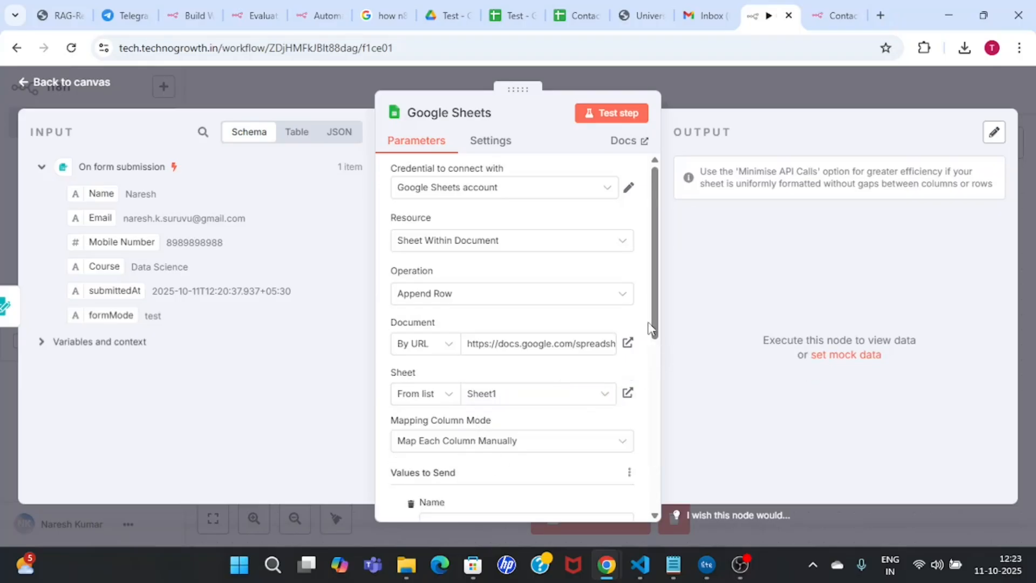
{"action": "left_click_drag", "start_coordinate": [655, 332], "coordinate": [655, 450]}
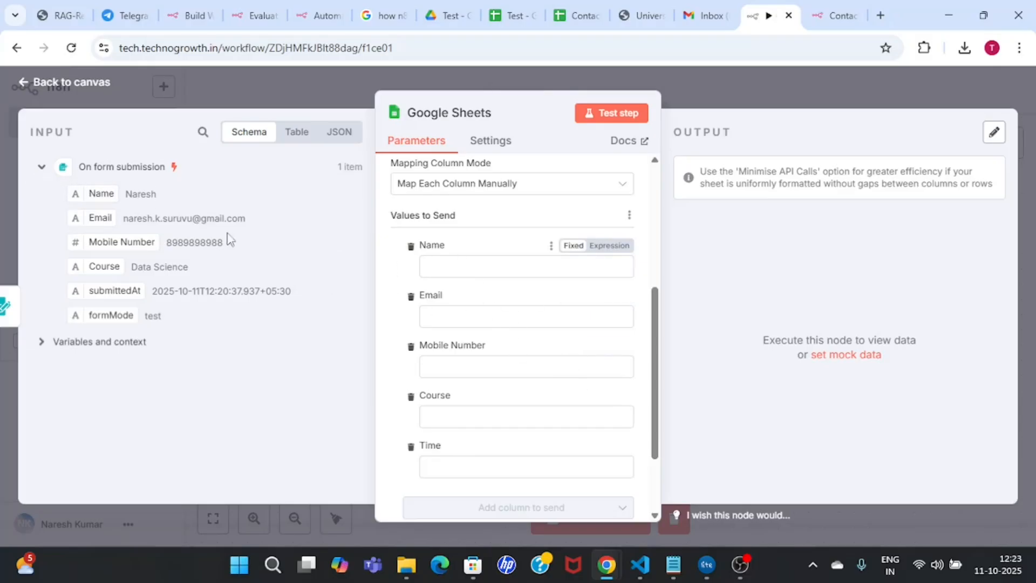
{"action": "left_click", "coordinate": [447, 259]}
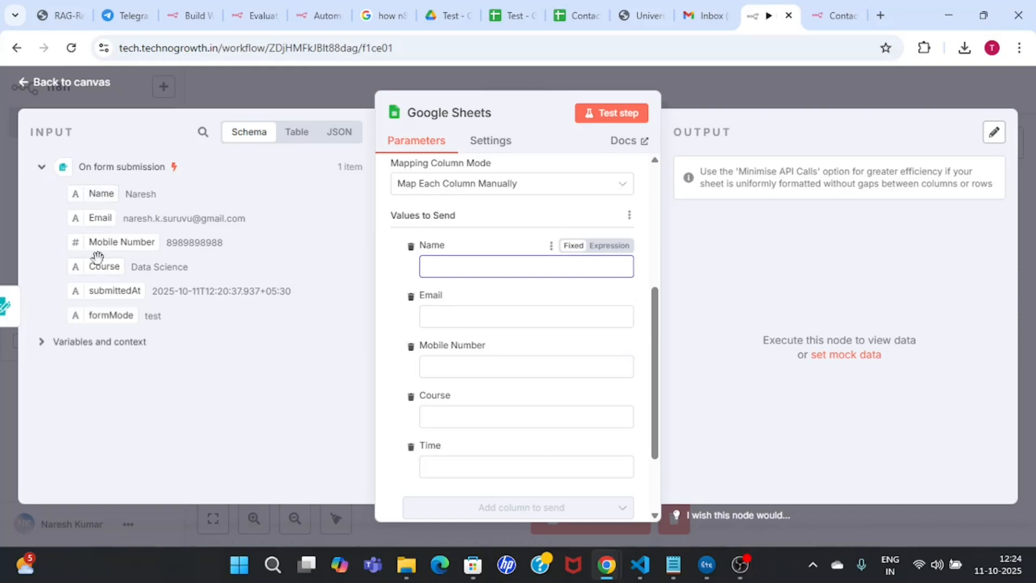
{"action": "left_click_drag", "start_coordinate": [89, 192], "coordinate": [486, 266]}
{"action": "left_click", "coordinate": [517, 269]}
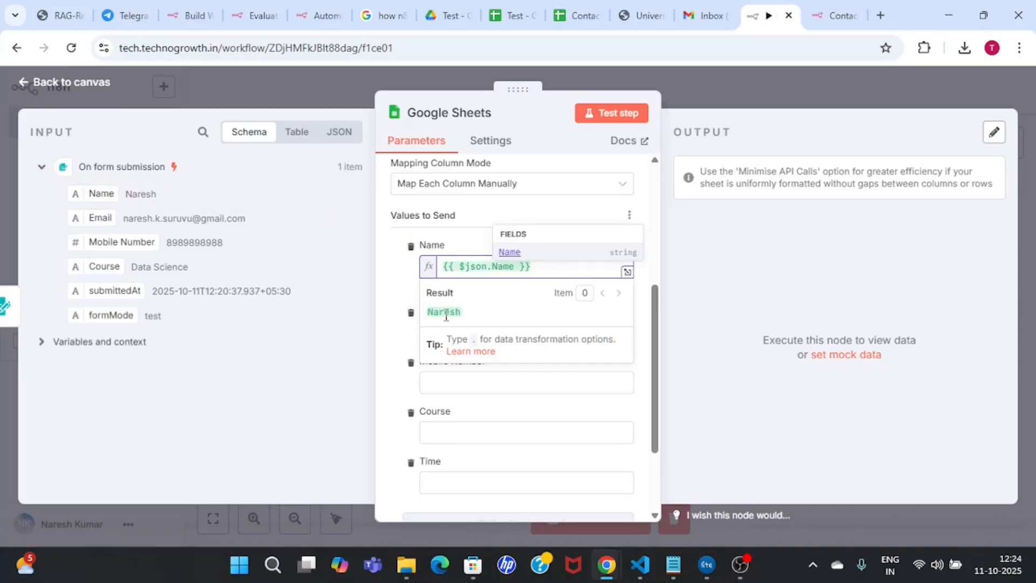
{"action": "left_click", "coordinate": [400, 274]}
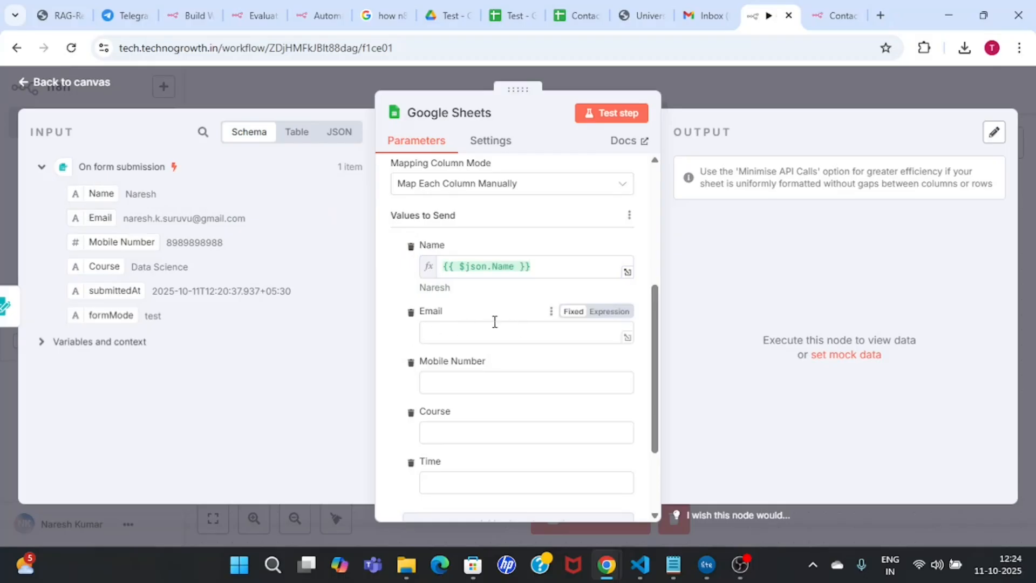
{"action": "left_click_drag", "start_coordinate": [95, 217], "coordinate": [544, 336]}
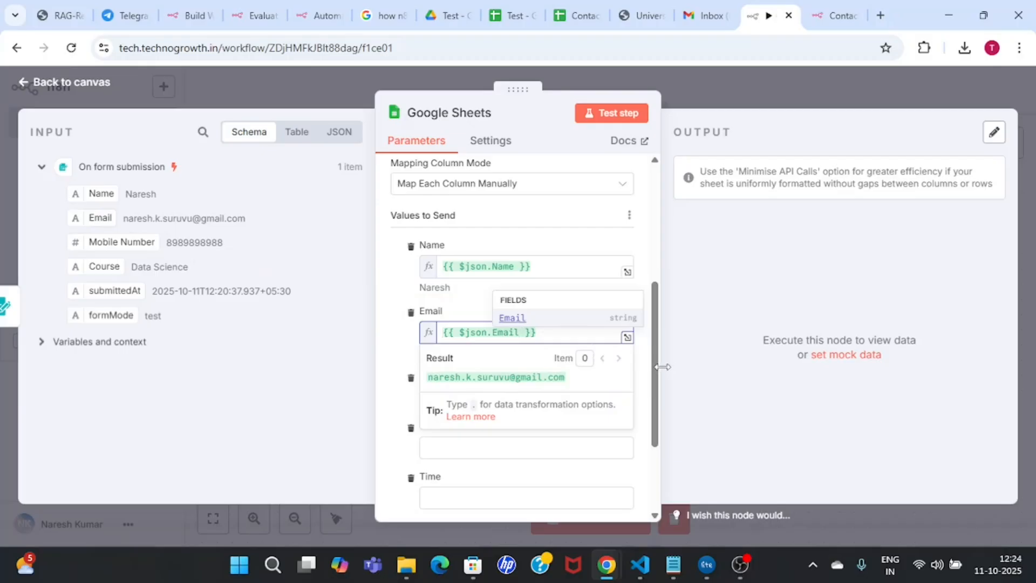
{"action": "scroll", "coordinate": [653, 378], "scroll_direction": "down", "scroll_amount": 3}
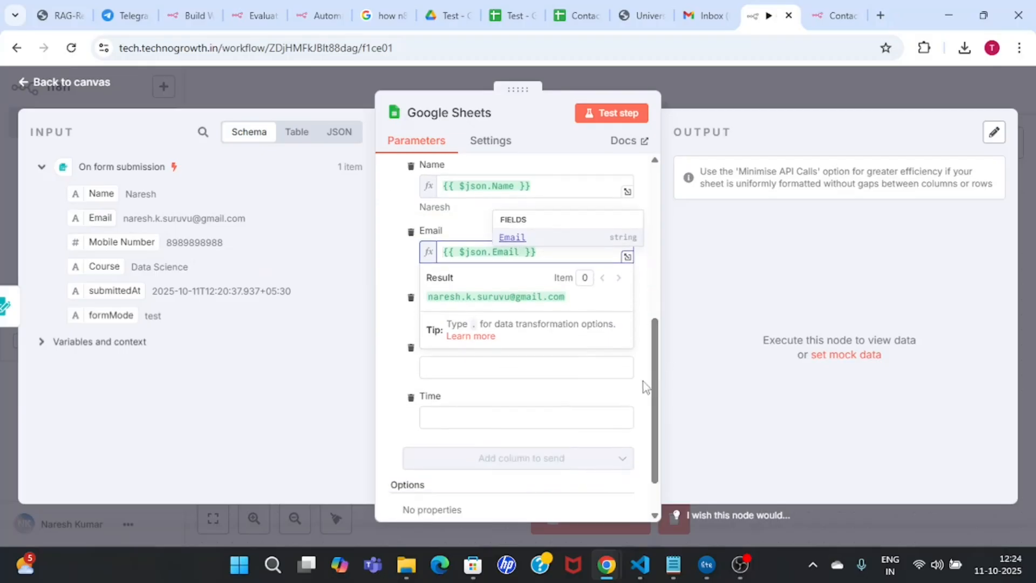
{"action": "left_click", "coordinate": [644, 386]}
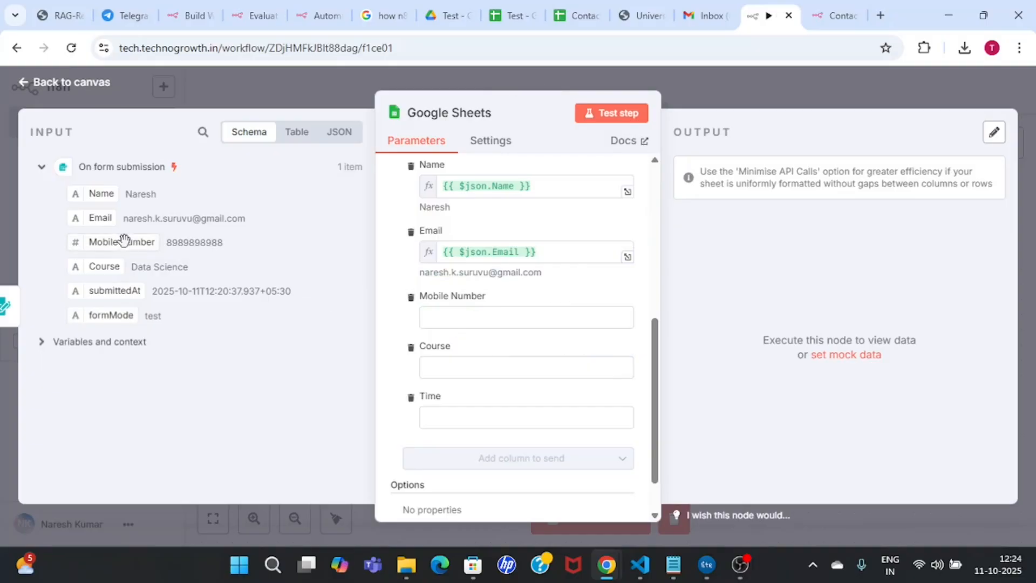
{"action": "left_click_drag", "start_coordinate": [120, 242], "coordinate": [548, 324]}
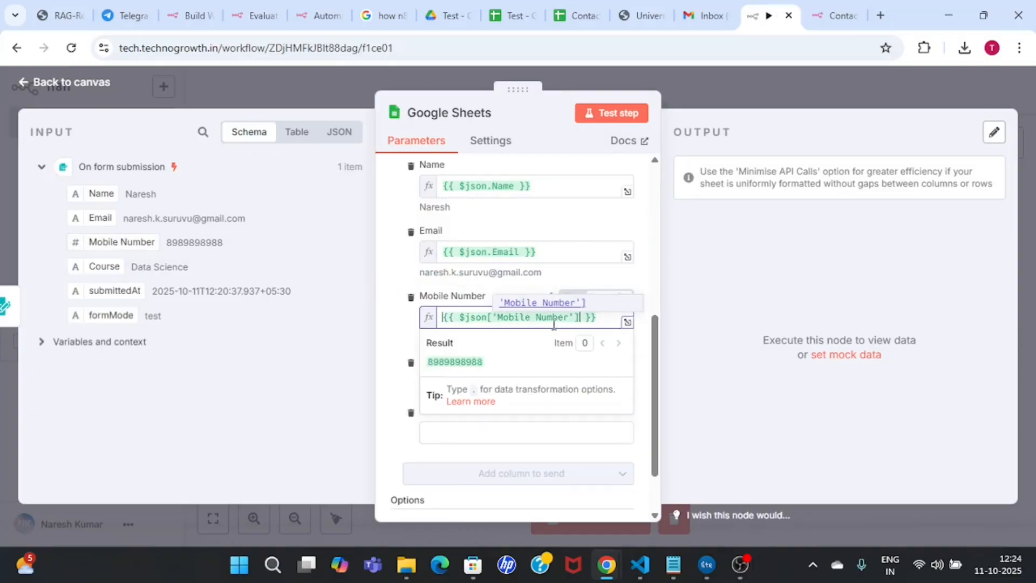
{"action": "left_click", "coordinate": [392, 328]}
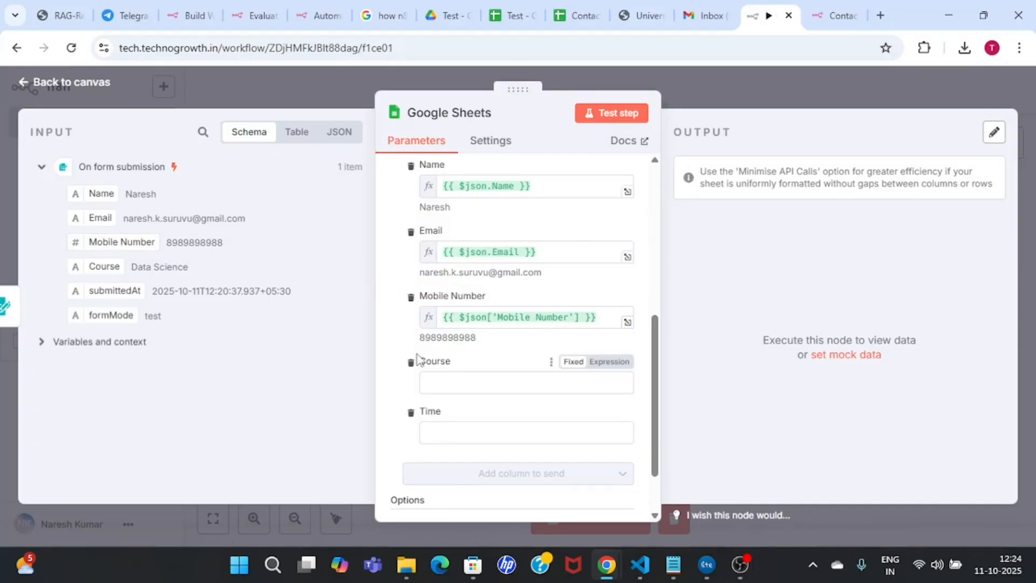
Step: Map Course into the Course column and submittedAt into Time, then test the step
{"action": "left_click_drag", "start_coordinate": [90, 264], "coordinate": [512, 379]}
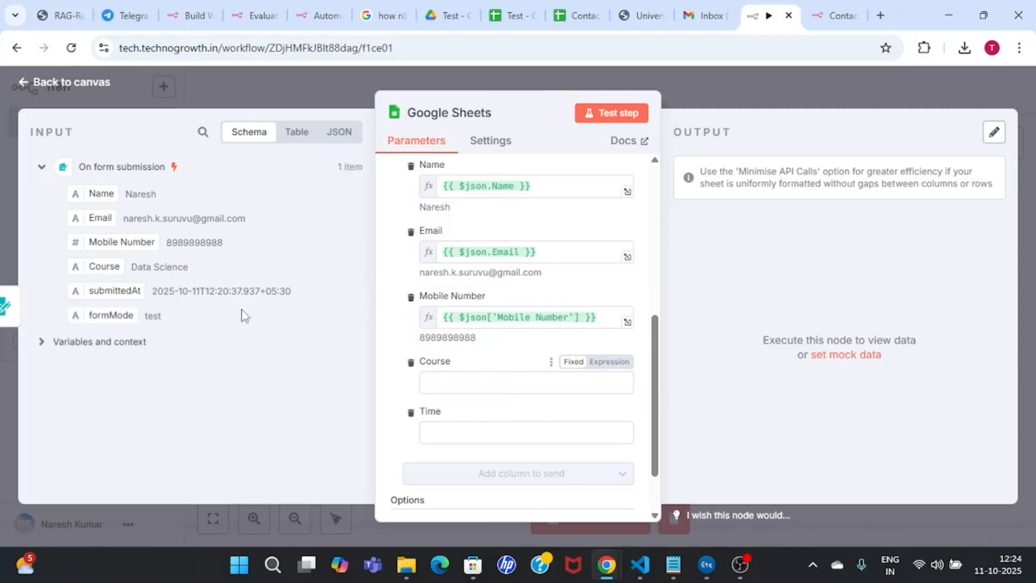
{"action": "left_click_drag", "start_coordinate": [120, 271], "coordinate": [500, 386]}
{"action": "left_click_drag", "start_coordinate": [657, 388], "coordinate": [654, 419]}
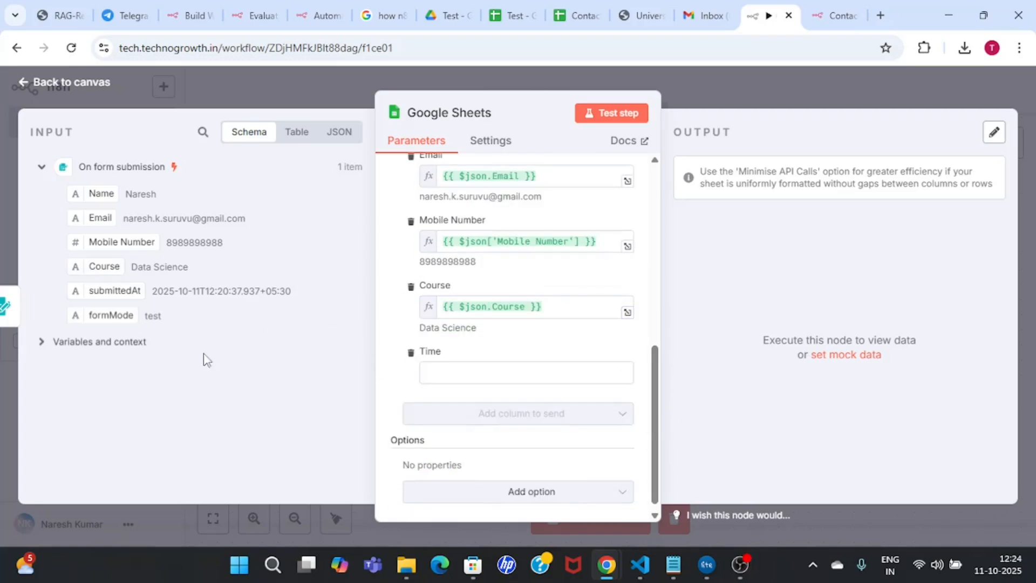
{"action": "left_click_drag", "start_coordinate": [105, 291], "coordinate": [523, 393]}
{"action": "left_click_drag", "start_coordinate": [105, 292], "coordinate": [529, 377]}
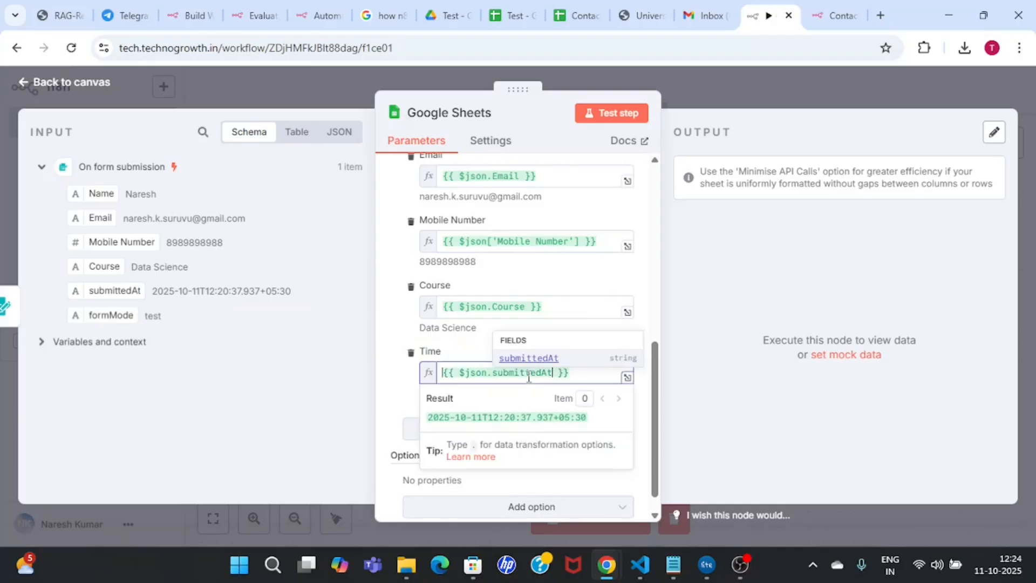
{"action": "scroll", "coordinate": [657, 272], "scroll_direction": "up", "scroll_amount": 5}
{"action": "left_click_drag", "start_coordinate": [658, 277], "coordinate": [653, 310]}
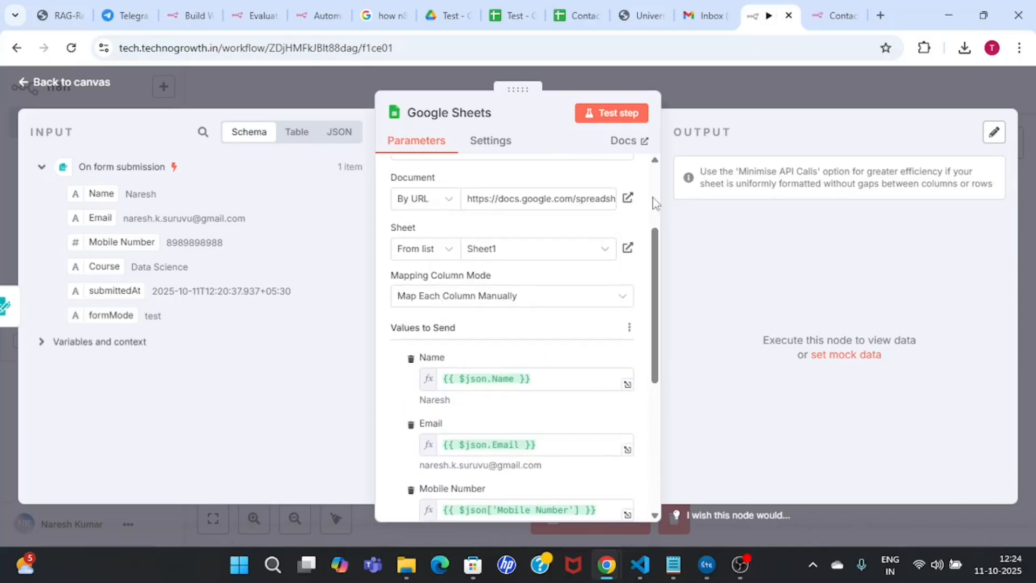
{"action": "scroll", "coordinate": [653, 192], "scroll_direction": "up", "scroll_amount": 3}
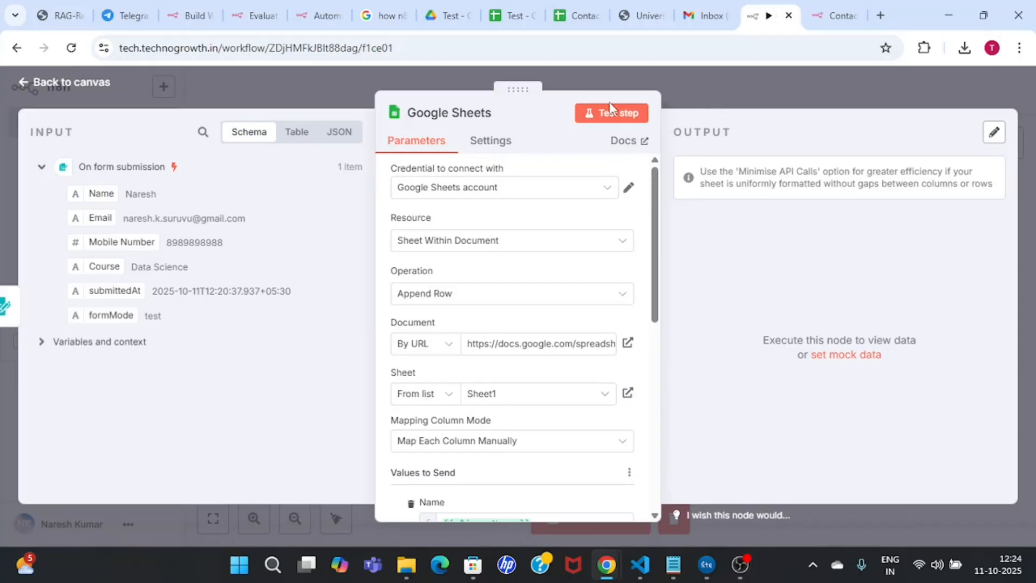
{"action": "left_click", "coordinate": [619, 116]}
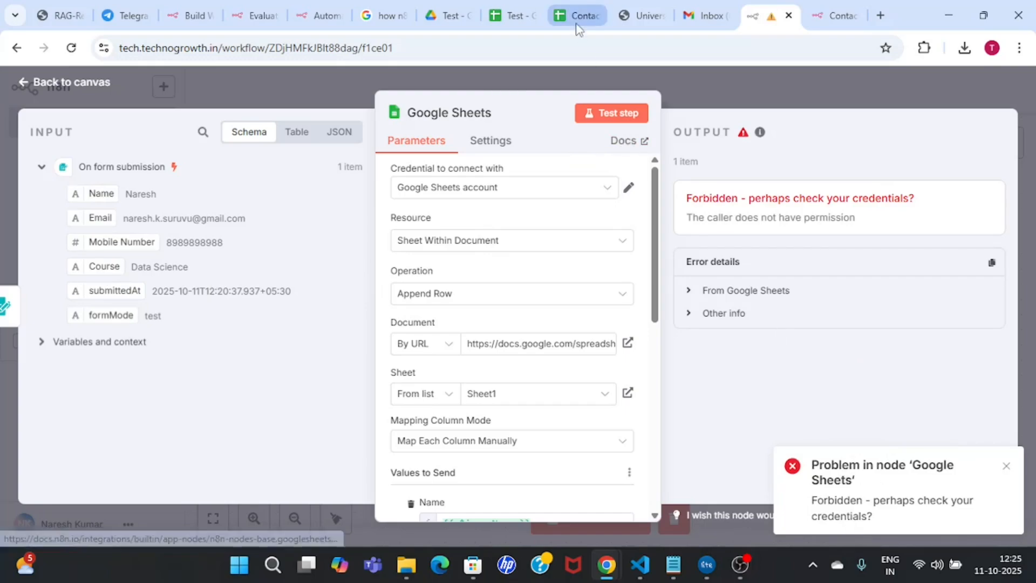
Step: In Contact Form Data, widen column C and add Course in D1 and Time in E1
{"action": "left_click", "coordinate": [501, 8]}
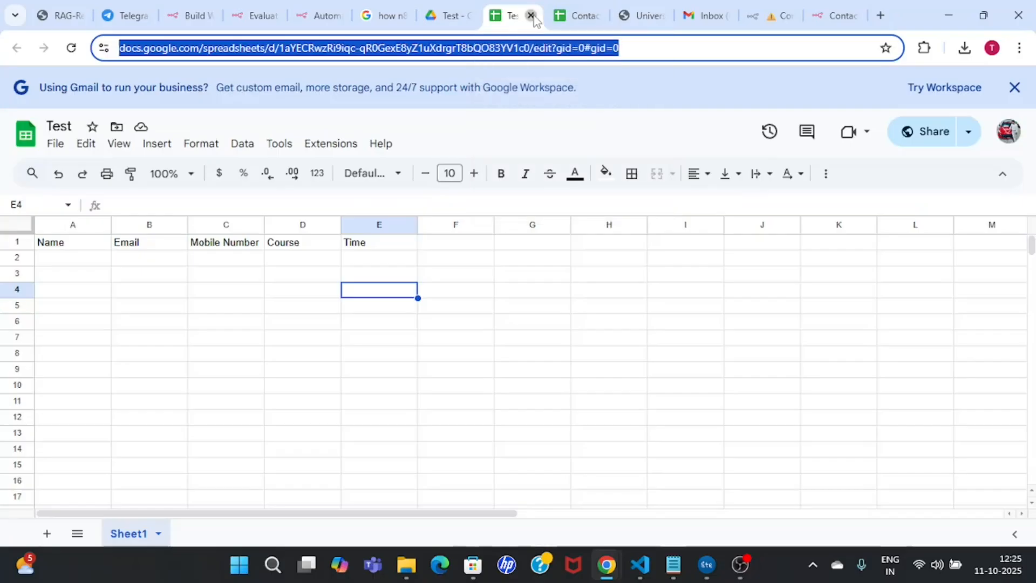
{"action": "left_click", "coordinate": [532, 16]}
{"action": "left_click", "coordinate": [573, 15]}
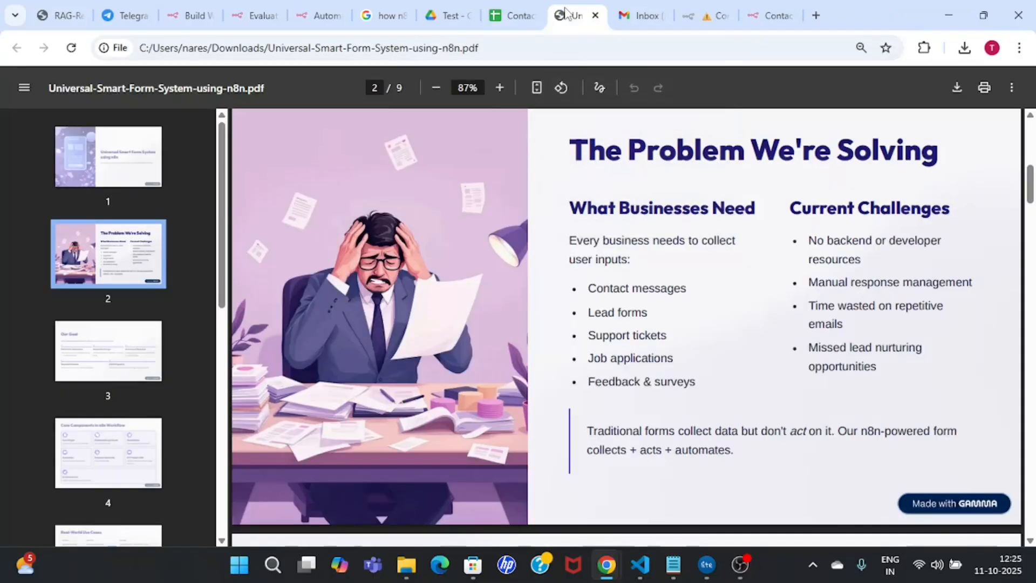
{"action": "left_click", "coordinate": [510, 15]}
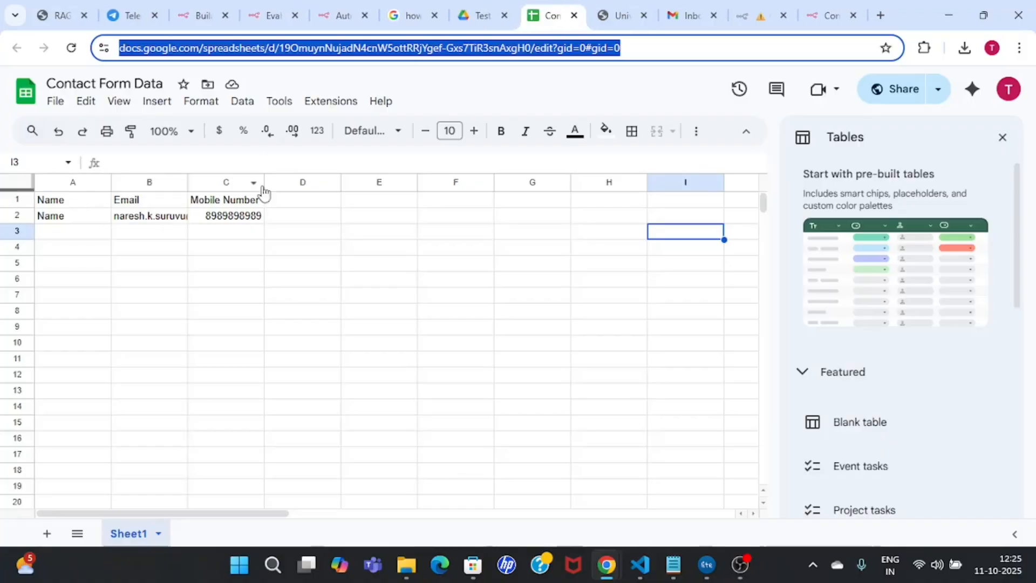
{"action": "left_click_drag", "start_coordinate": [262, 182], "coordinate": [287, 182]}
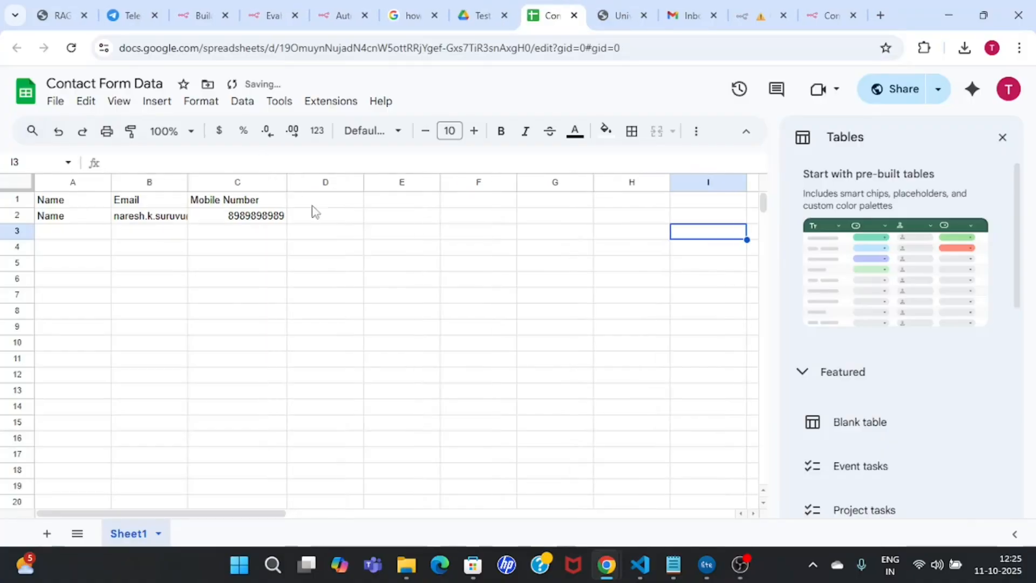
{"action": "left_click", "coordinate": [339, 201]}
{"action": "double_click", "coordinate": [339, 200]}
{"action": "type", "text": "Course"}
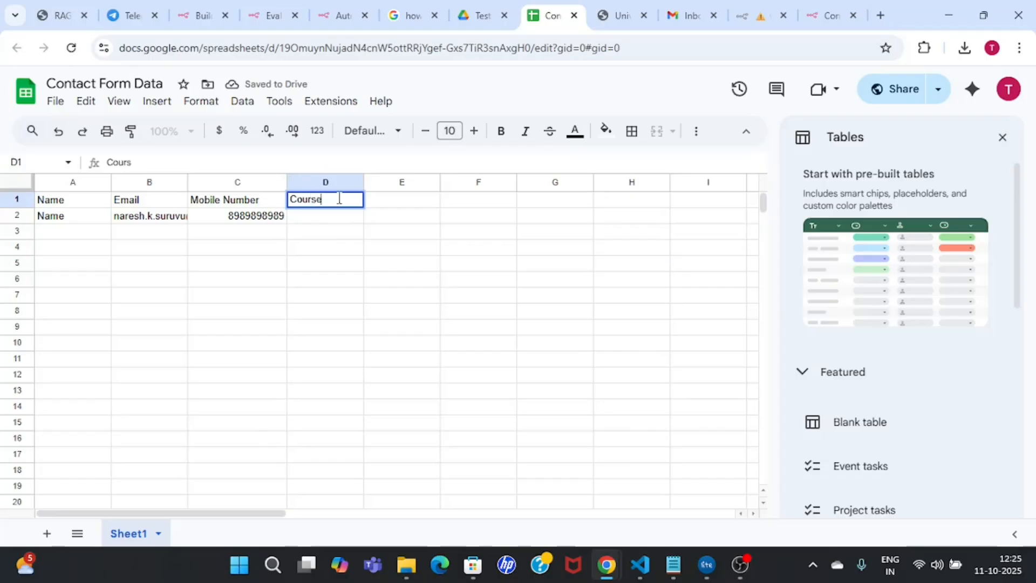
{"action": "left_click", "coordinate": [430, 204]}
{"action": "double_click", "coordinate": [427, 200]}
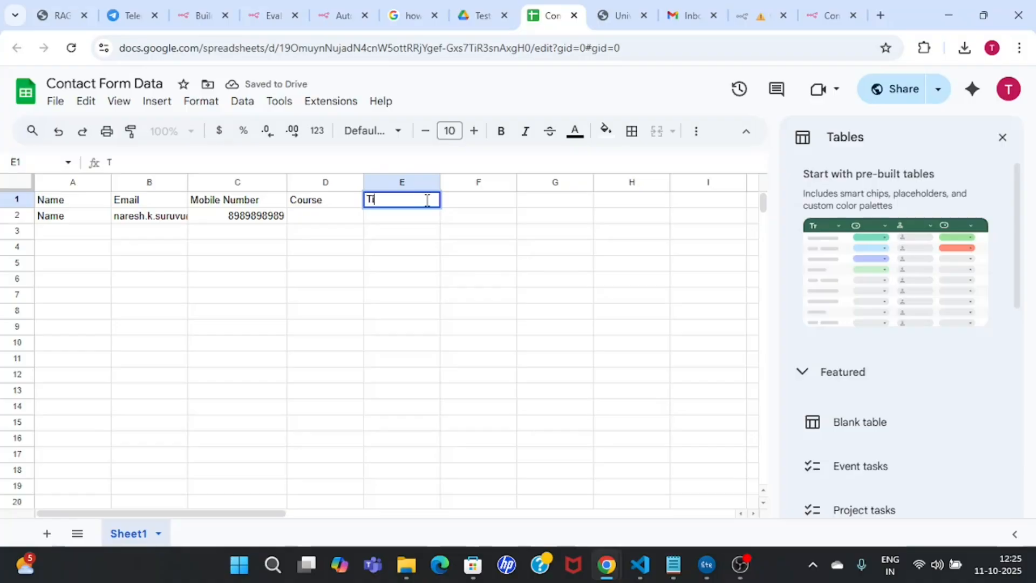
{"action": "left_click", "coordinate": [338, 221]}
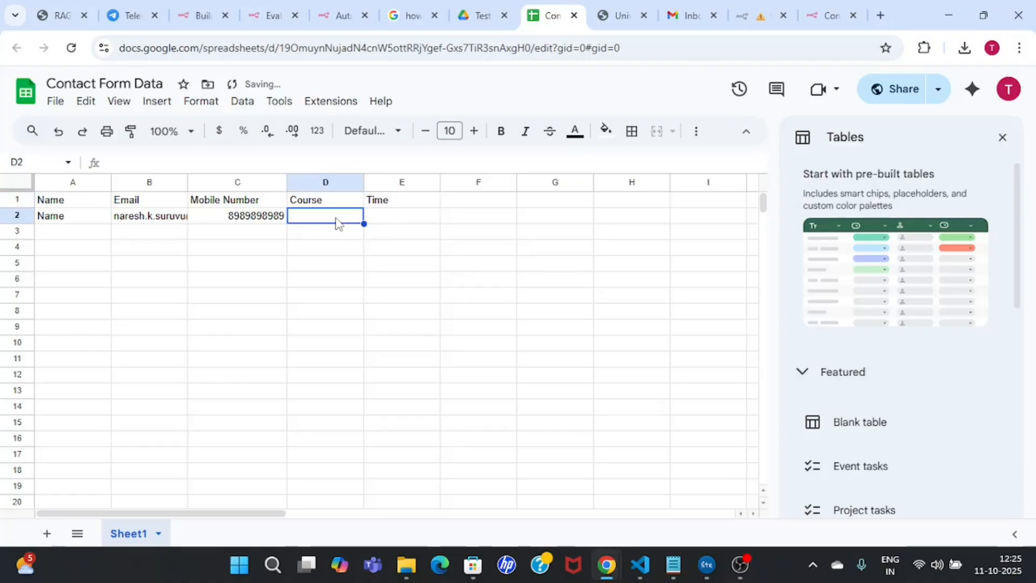
Step: Delete the old test row 2, copy the sheet's URL and return to n8n
{"action": "left_click", "coordinate": [79, 221]}
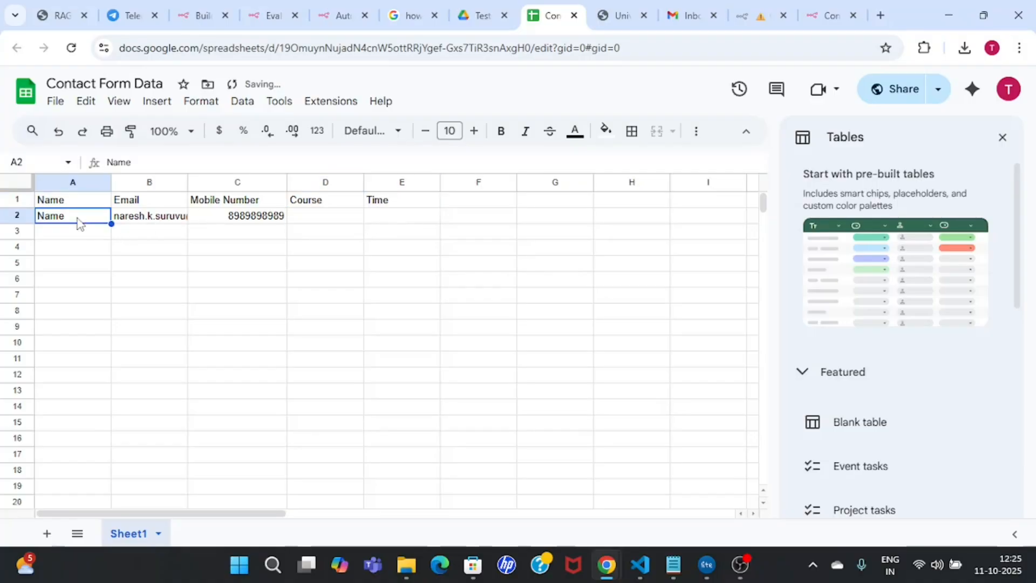
{"action": "right_click", "coordinate": [19, 213]}
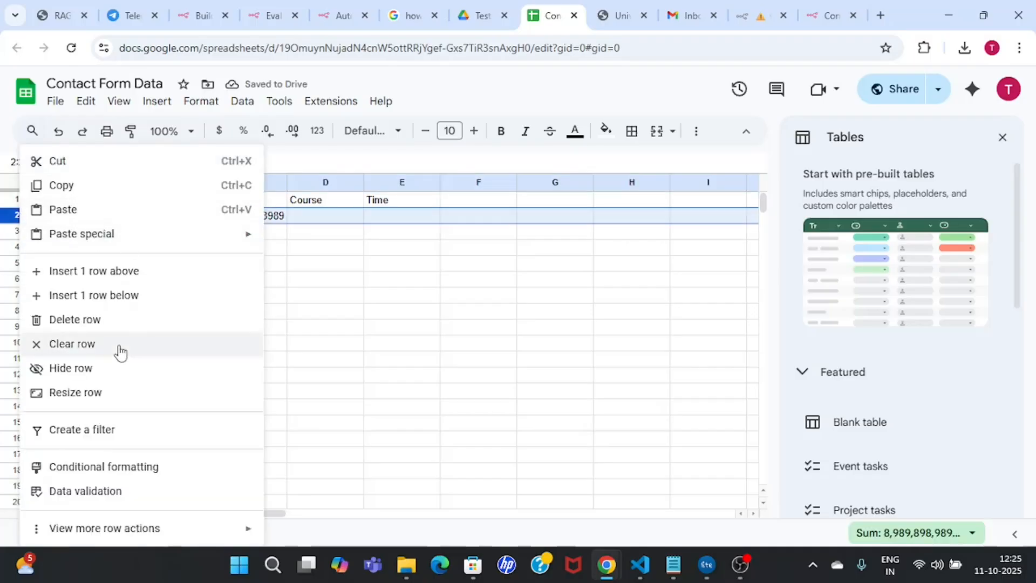
{"action": "left_click", "coordinate": [121, 322]}
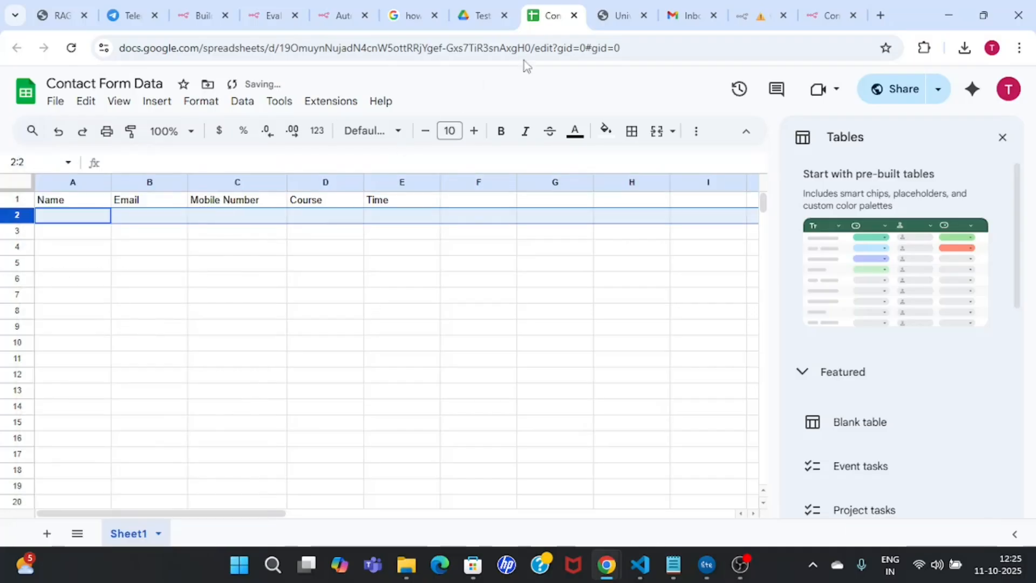
{"action": "left_click", "coordinate": [565, 45]}
{"action": "key", "text": "Return"}
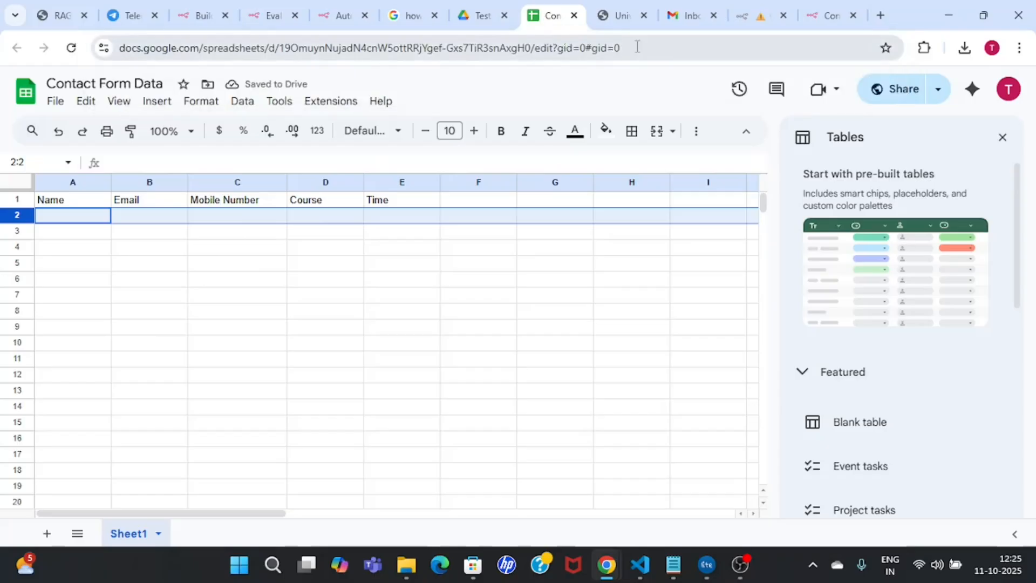
{"action": "left_click", "coordinate": [659, 48]}
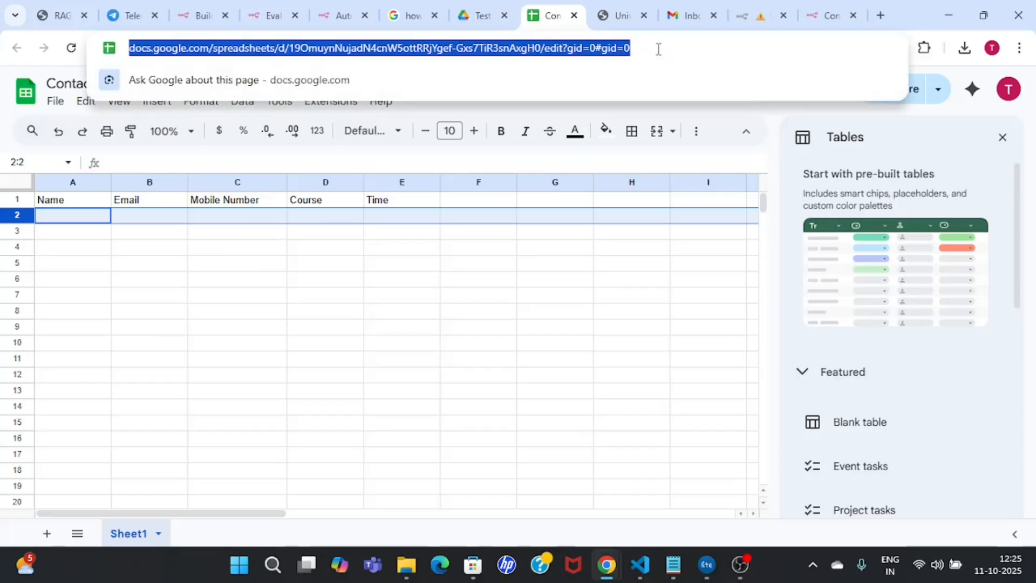
{"action": "left_click", "coordinate": [600, 10]}
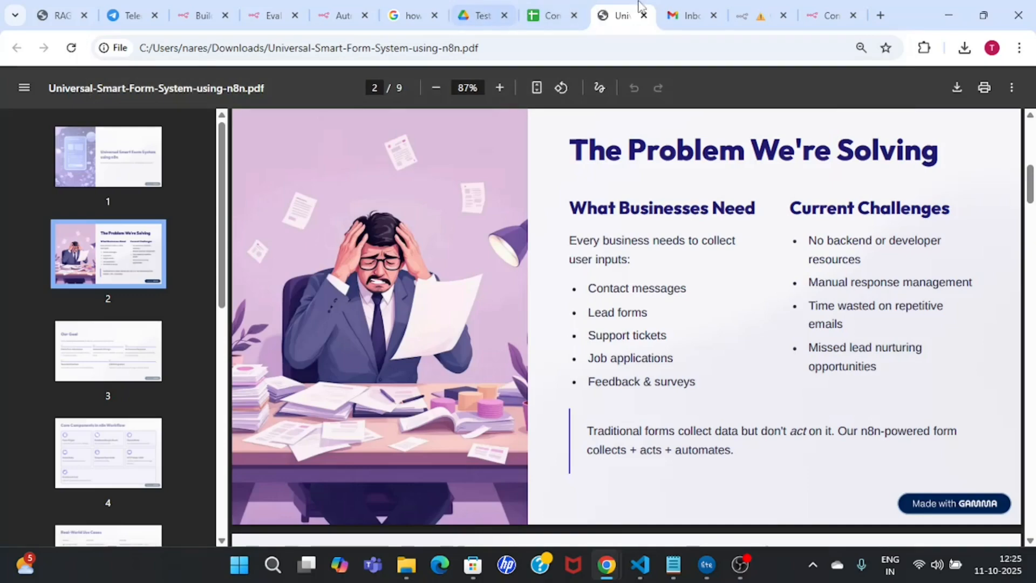
{"action": "left_click", "coordinate": [748, 24]}
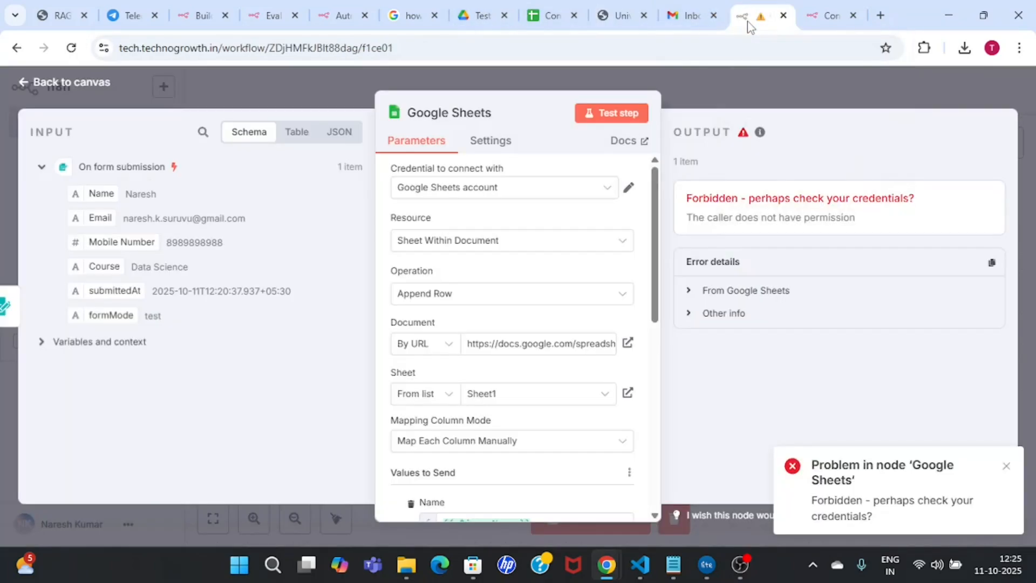
Step: Replace the Document URL with the Contact Form Data link and choose Sheet1
{"action": "left_click_drag", "start_coordinate": [748, 24], "coordinate": [681, 21]}
{"action": "left_click_drag", "start_coordinate": [834, 13], "coordinate": [761, 15]}
{"action": "left_click", "coordinate": [702, 15]}
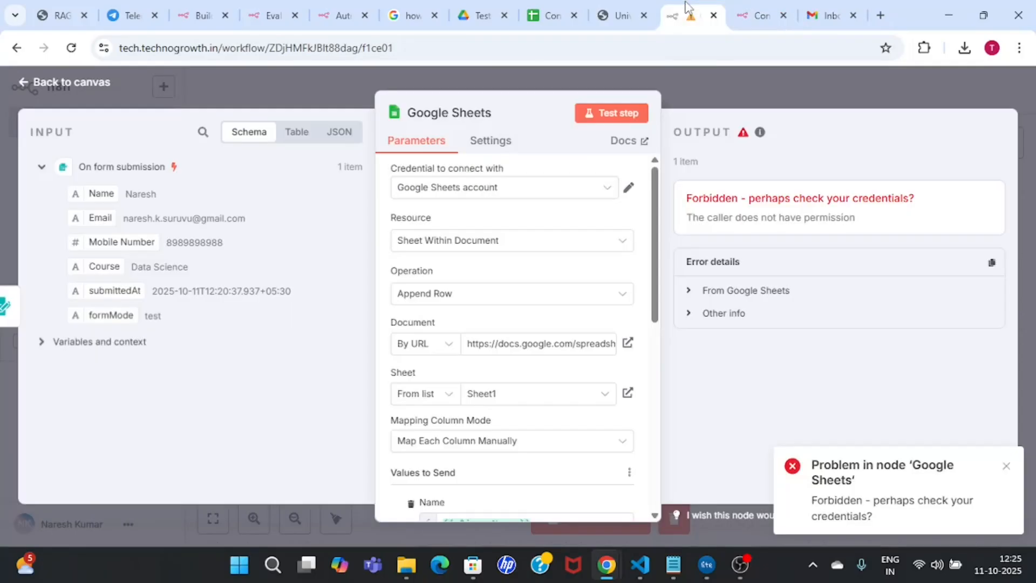
{"action": "triple_click", "coordinate": [566, 349]}
{"action": "key", "text": "ctrl+v"}
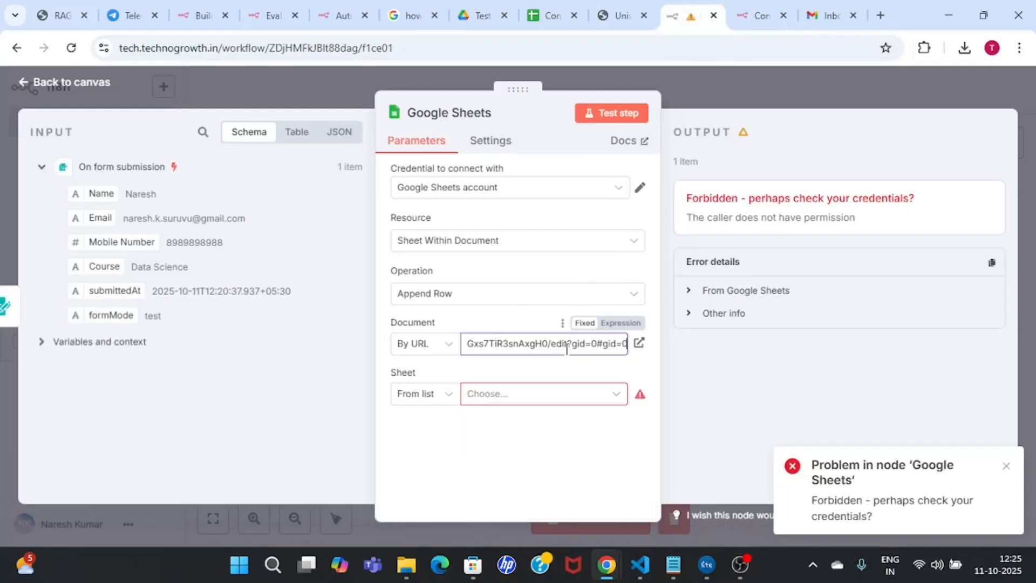
{"action": "left_click", "coordinate": [533, 438]}
{"action": "left_click", "coordinate": [529, 399]}
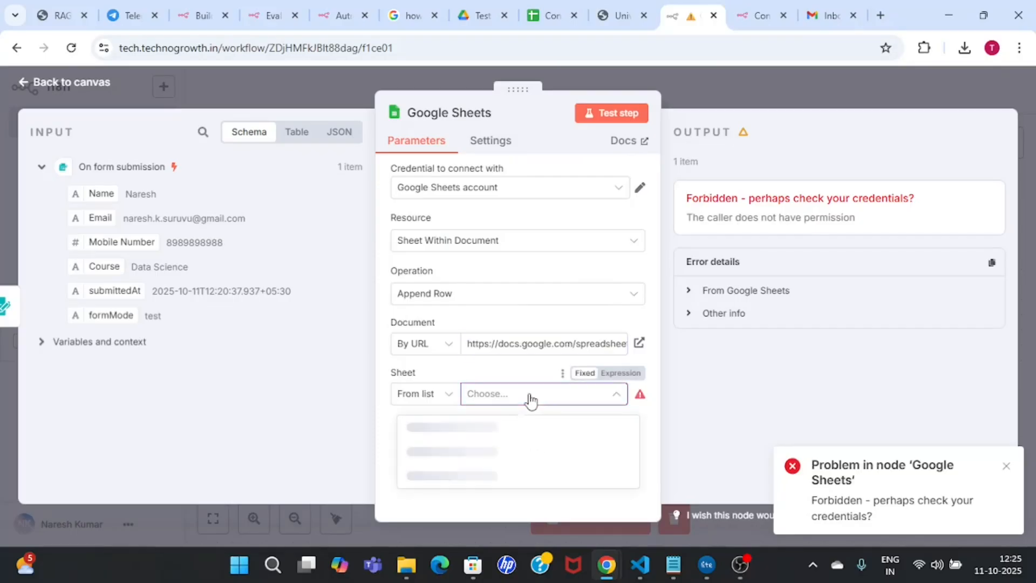
{"action": "left_click", "coordinate": [445, 431]}
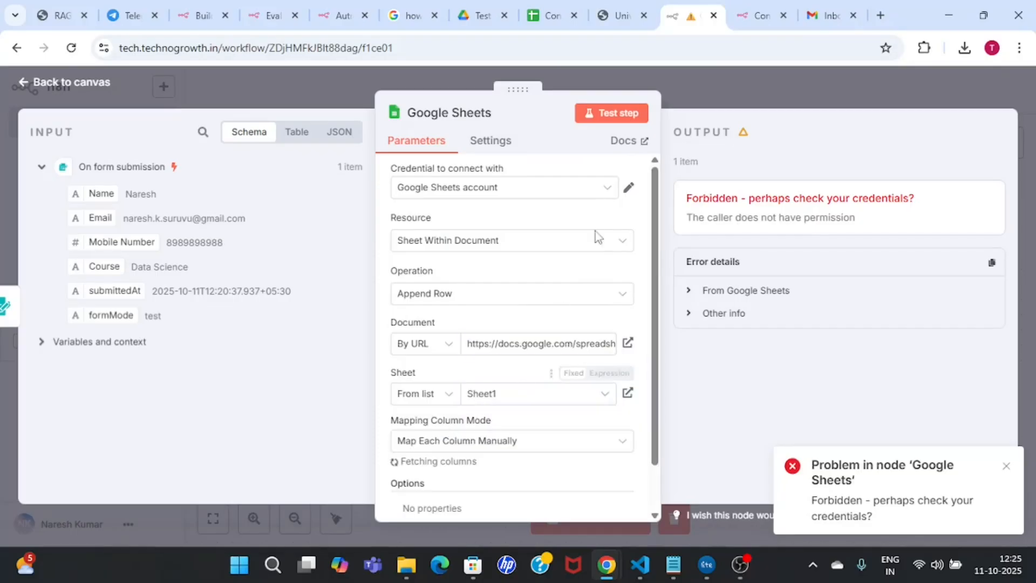
{"action": "left_click_drag", "start_coordinate": [656, 297], "coordinate": [656, 405]}
Step: Map the form's Name, Email and Mobile Number fields into their matching columns
{"action": "left_click_drag", "start_coordinate": [101, 193], "coordinate": [469, 288]}
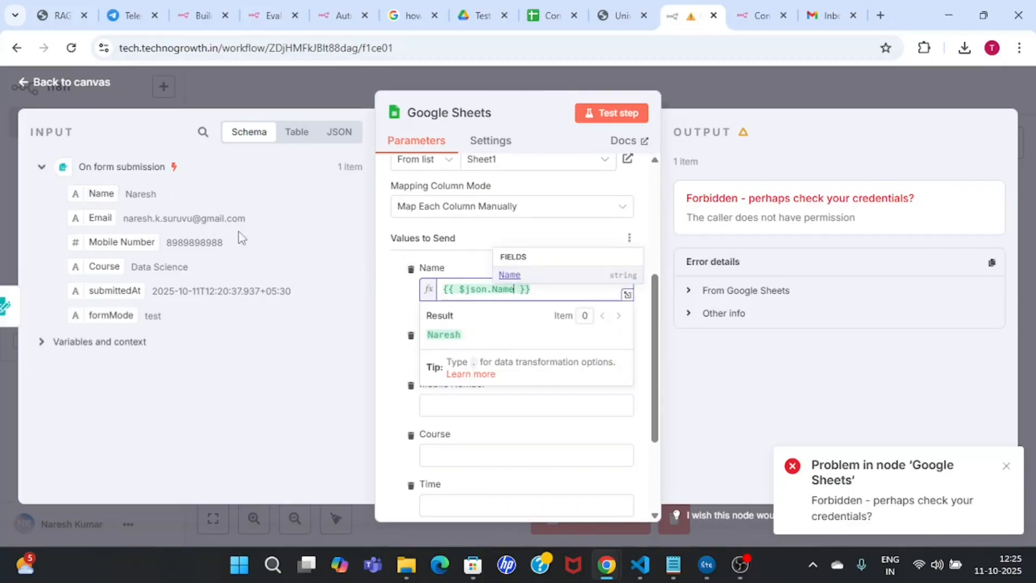
{"action": "left_click_drag", "start_coordinate": [91, 219], "coordinate": [503, 355]}
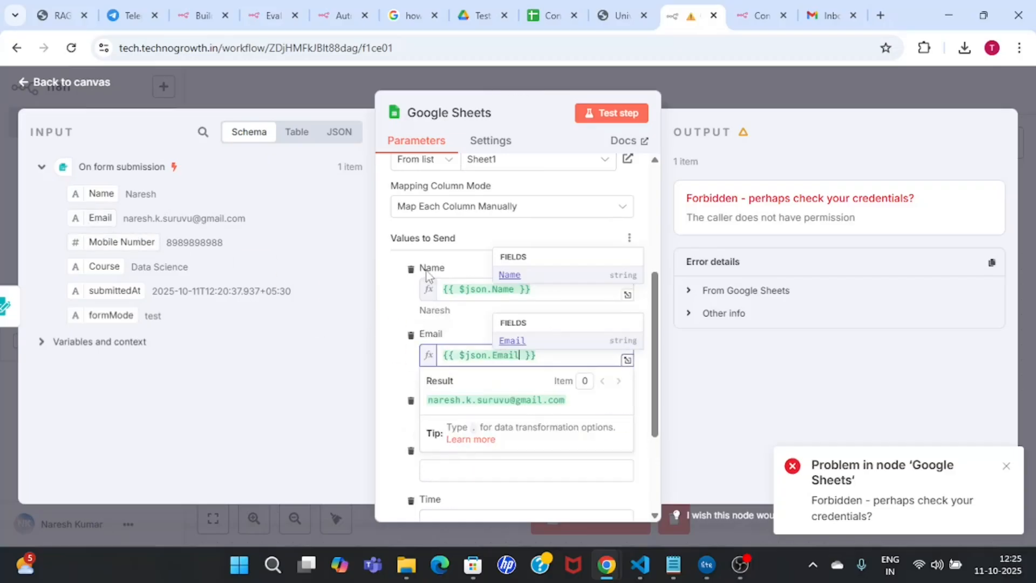
{"action": "scroll", "coordinate": [655, 372], "scroll_direction": "down", "scroll_amount": 3}
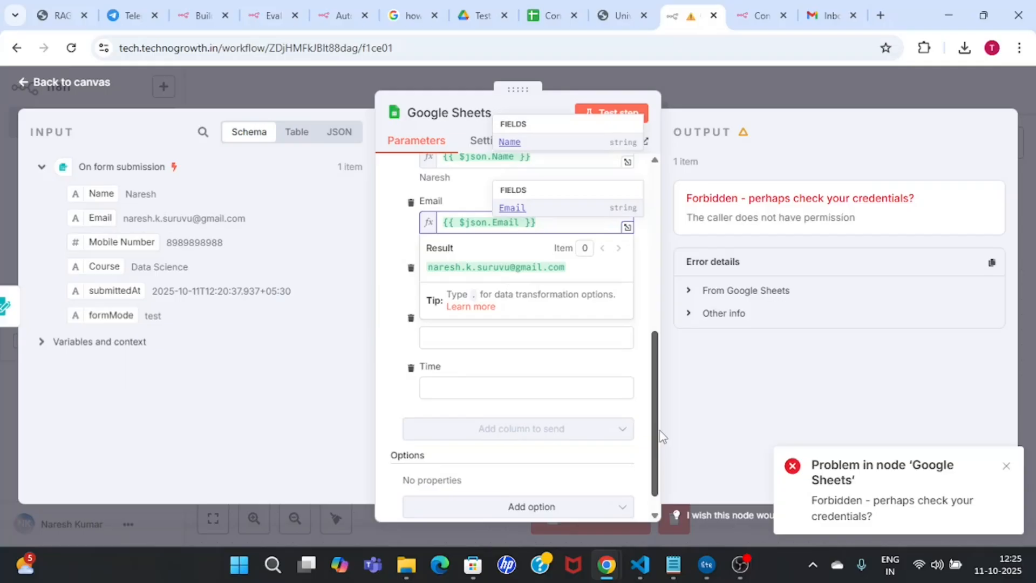
{"action": "left_click", "coordinate": [639, 363]}
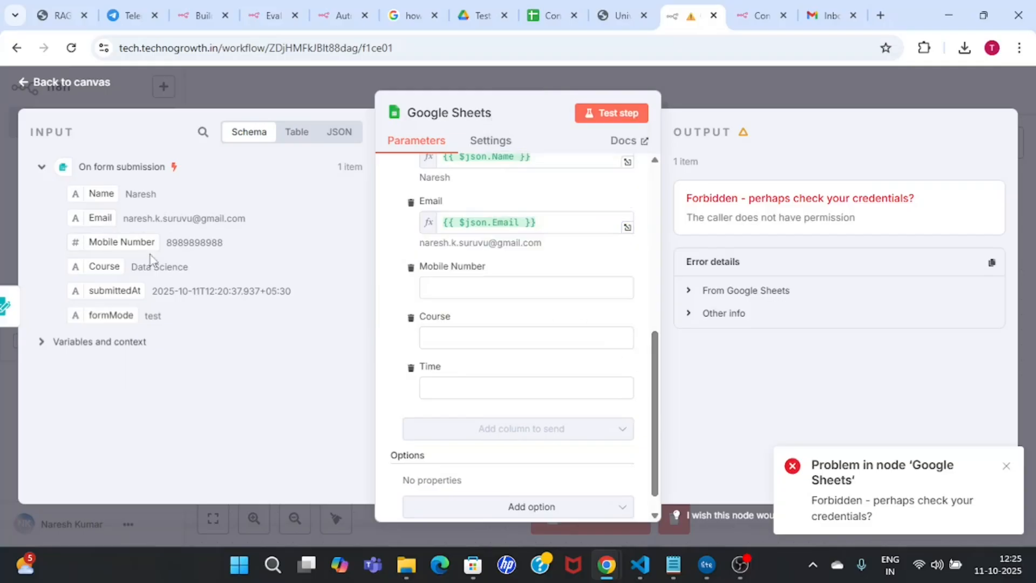
{"action": "left_click_drag", "start_coordinate": [124, 242], "coordinate": [522, 292]}
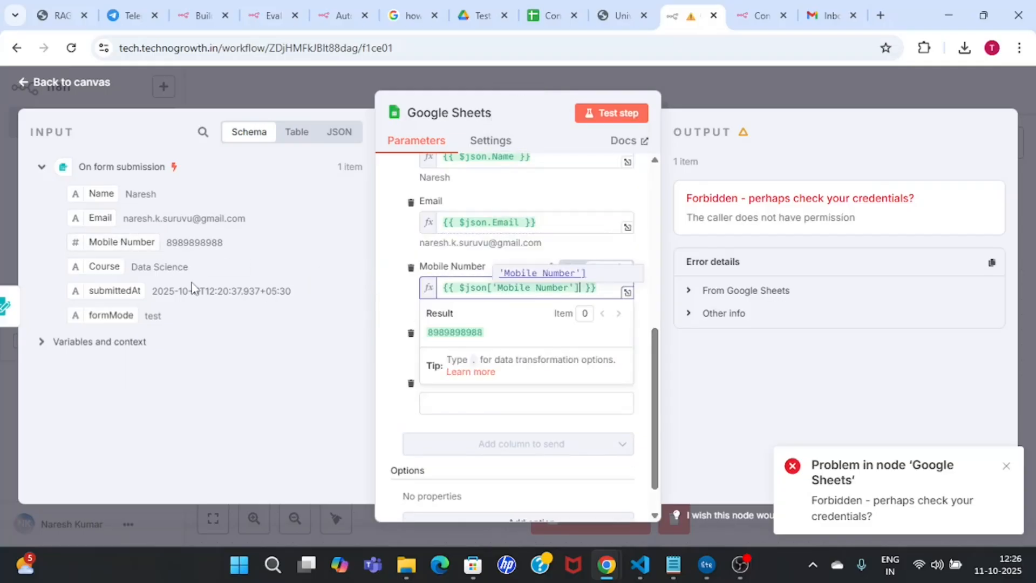
{"action": "left_click", "coordinate": [265, 355]}
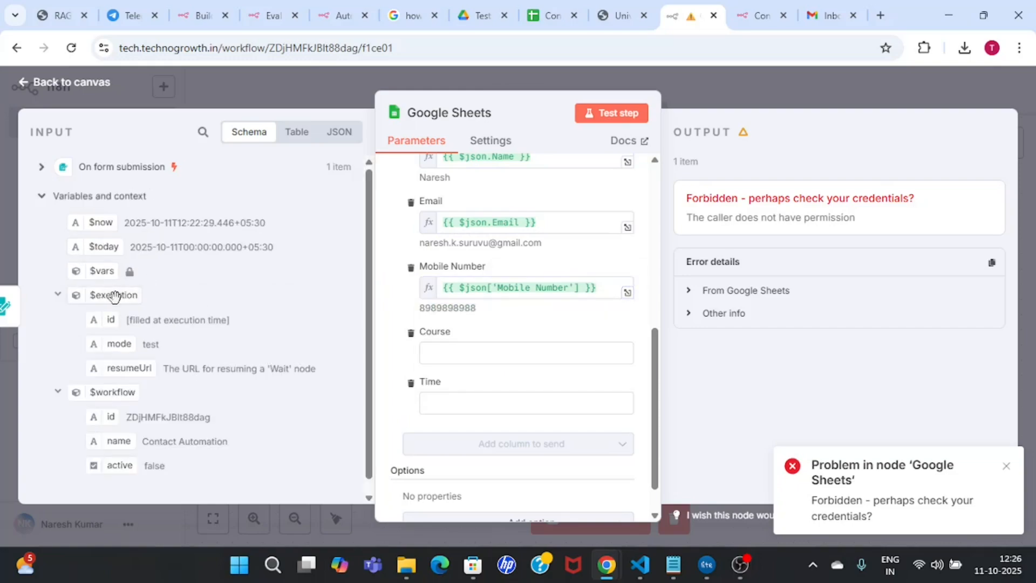
{"action": "left_click", "coordinate": [41, 196]}
{"action": "left_click", "coordinate": [41, 167]}
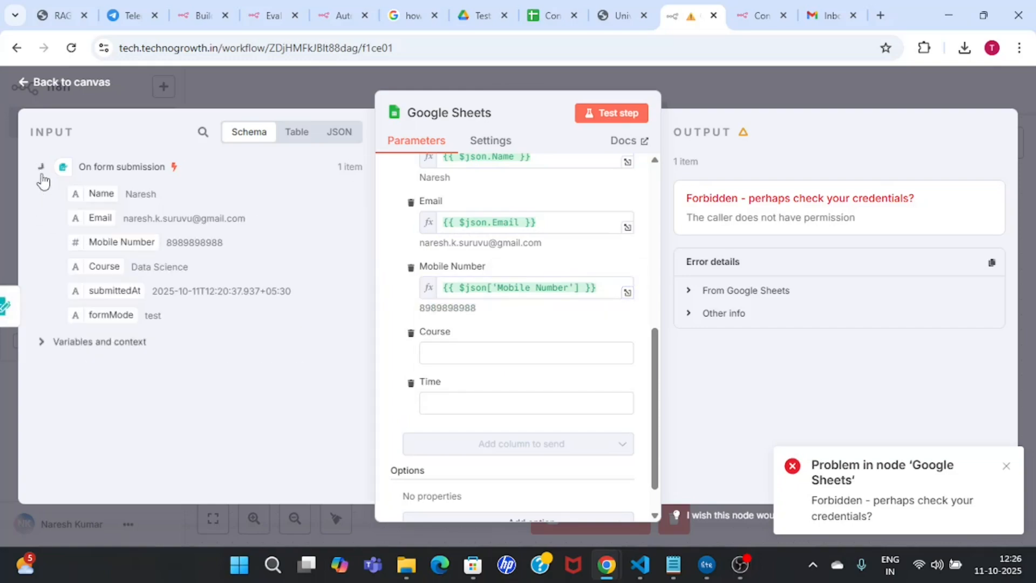
Step: Map Course into the Course column and submittedAt into Time, dismissing the error notice
{"action": "left_click_drag", "start_coordinate": [104, 266], "coordinate": [538, 348]}
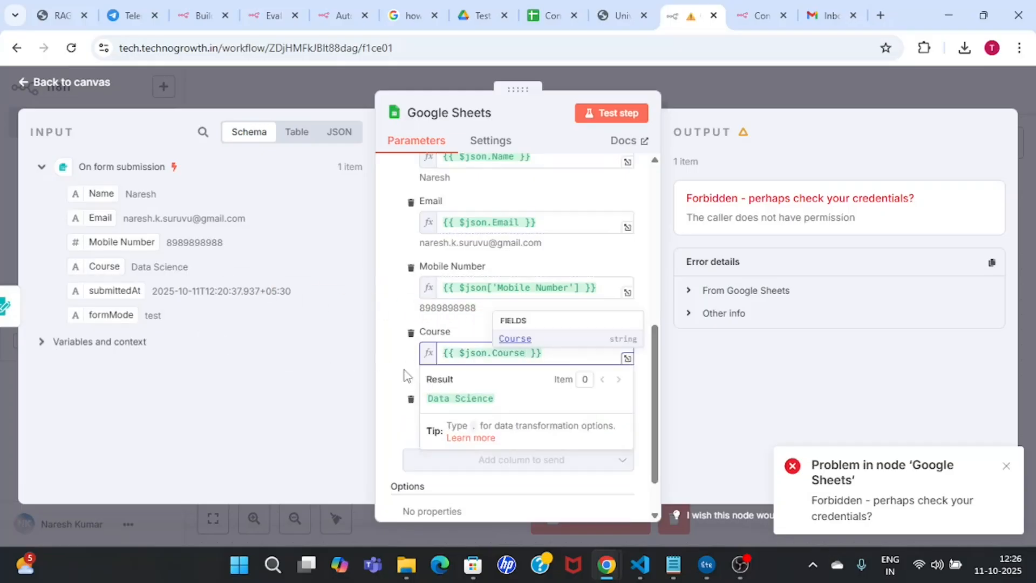
{"action": "left_click", "coordinate": [398, 368]}
{"action": "left_click_drag", "start_coordinate": [102, 291], "coordinate": [545, 420]}
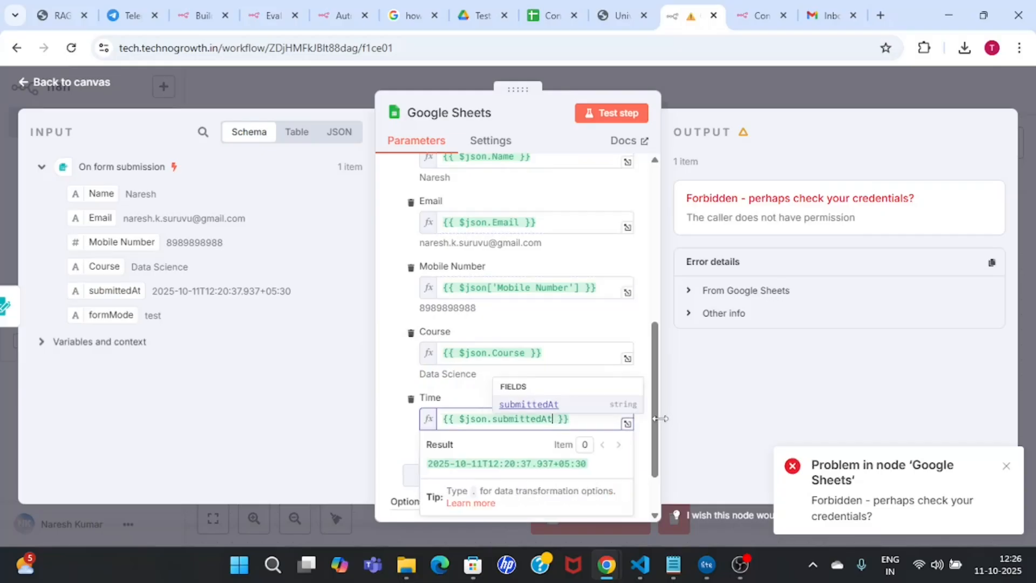
{"action": "left_click", "coordinate": [739, 442]}
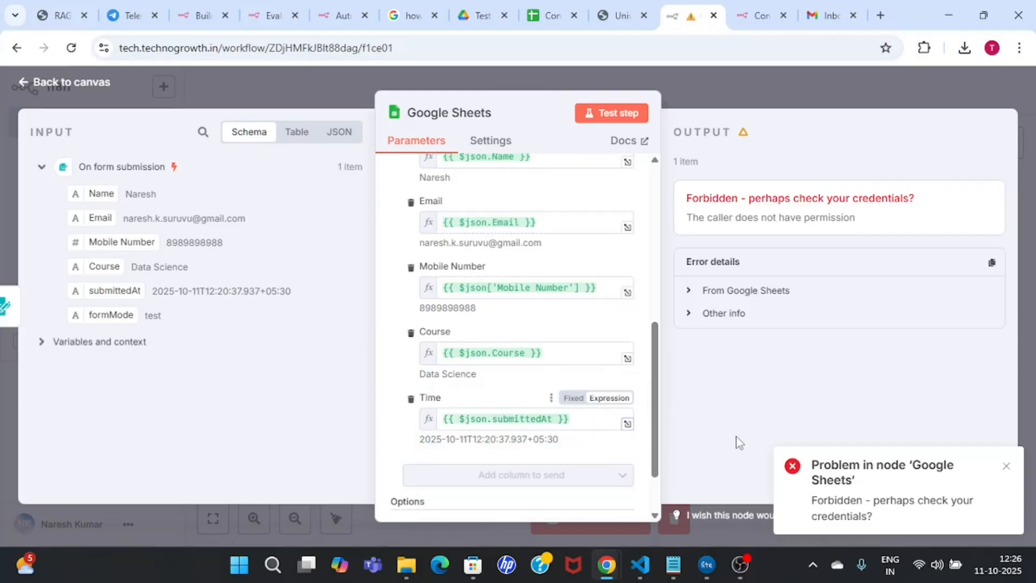
{"action": "left_click", "coordinate": [1008, 466]}
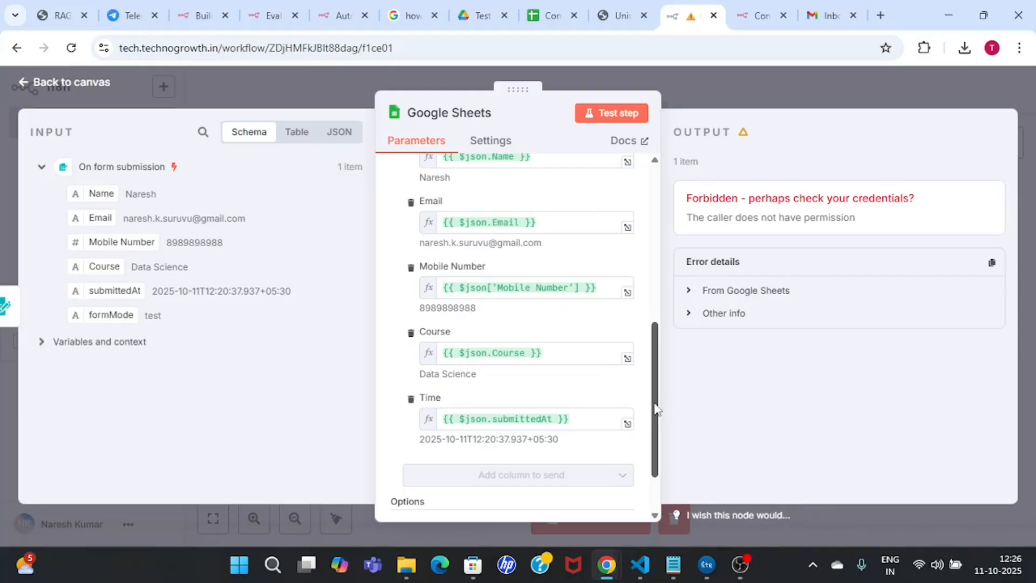
{"action": "left_click_drag", "start_coordinate": [653, 407], "coordinate": [656, 269]}
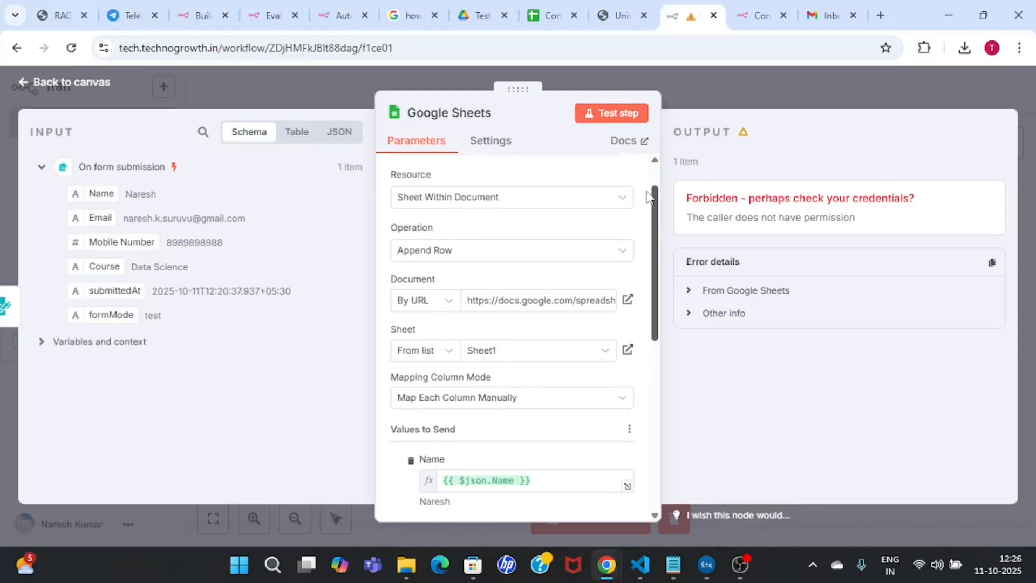
Step: Test the Google Sheets step and view the appended submission row in Contact Form Data
{"action": "left_click", "coordinate": [624, 123]}
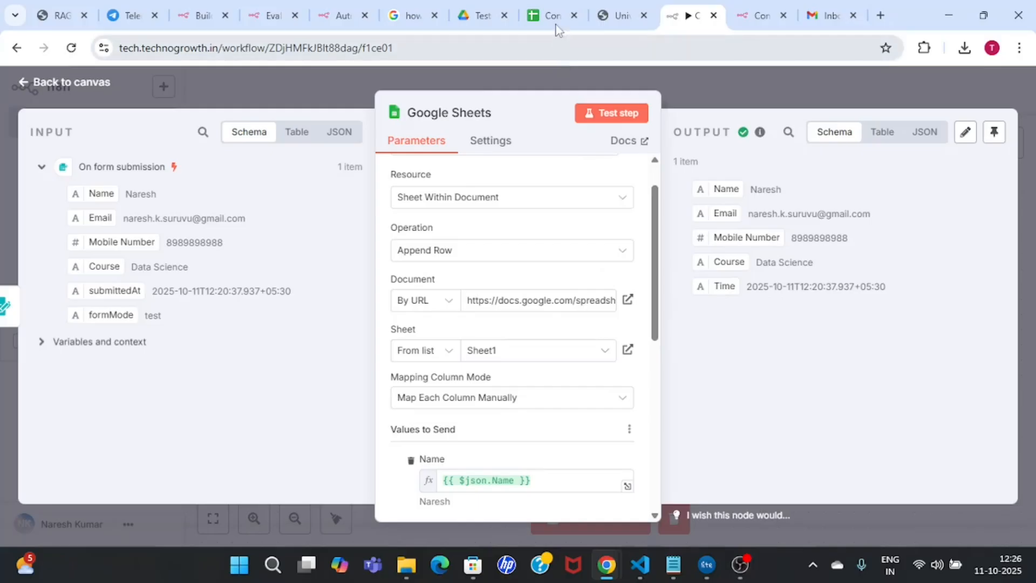
{"action": "left_click", "coordinate": [547, 12]}
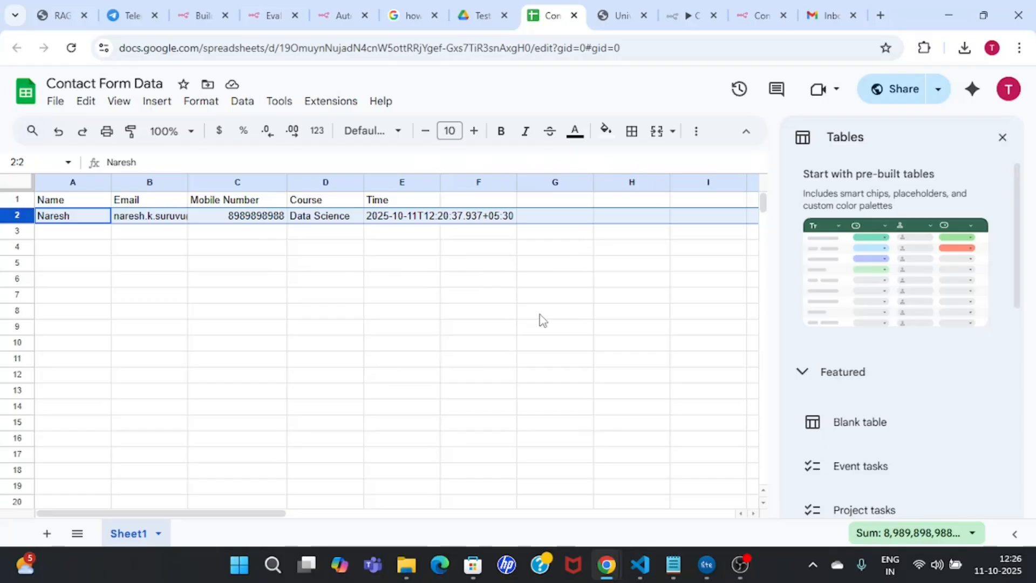
Step: Delete the appended test row 2 from Contact Form Data and go back to n8n
{"action": "right_click", "coordinate": [15, 216]}
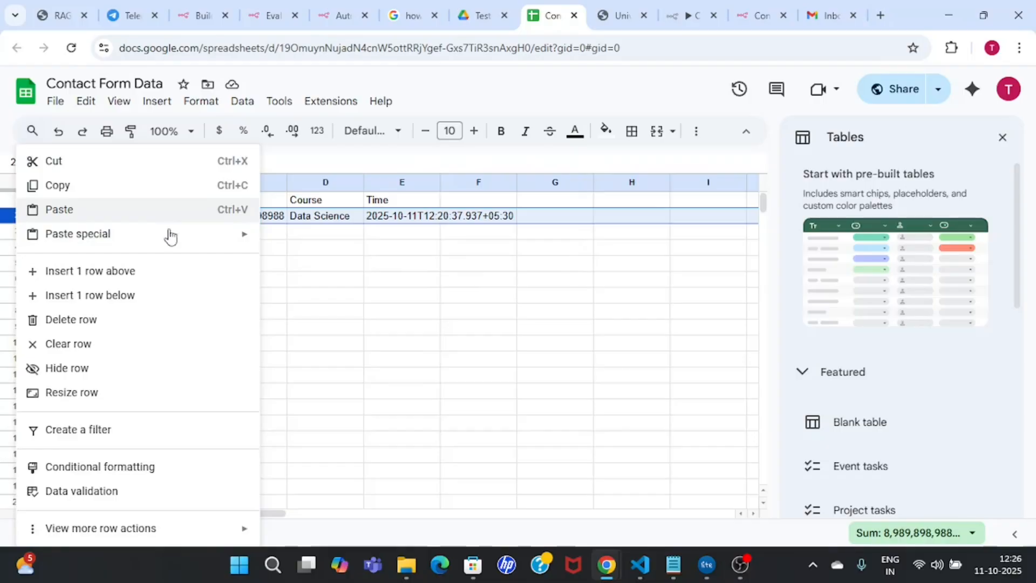
{"action": "left_click", "coordinate": [137, 324]}
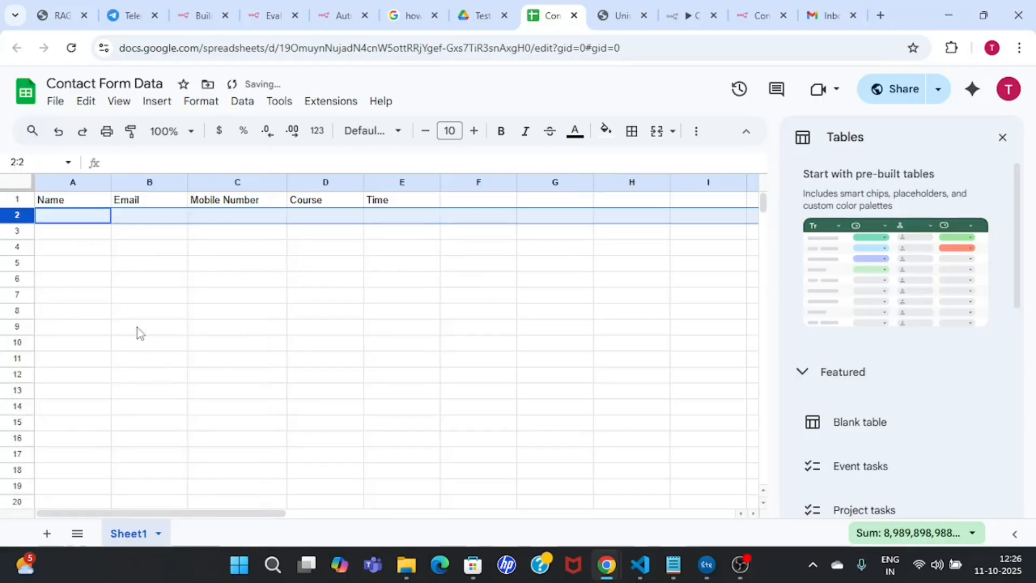
{"action": "left_click", "coordinate": [531, 314]}
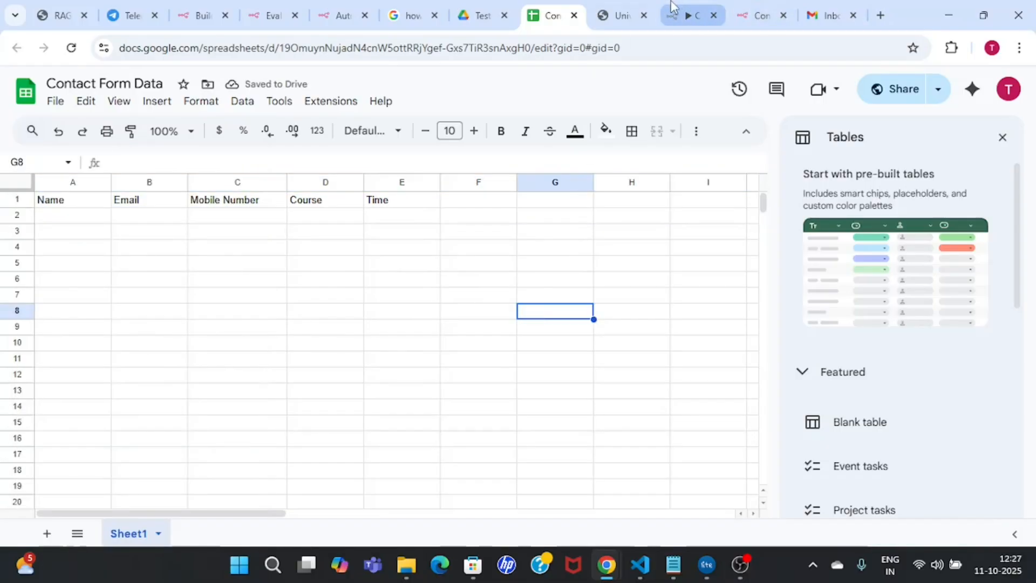
{"action": "left_click", "coordinate": [672, 7]}
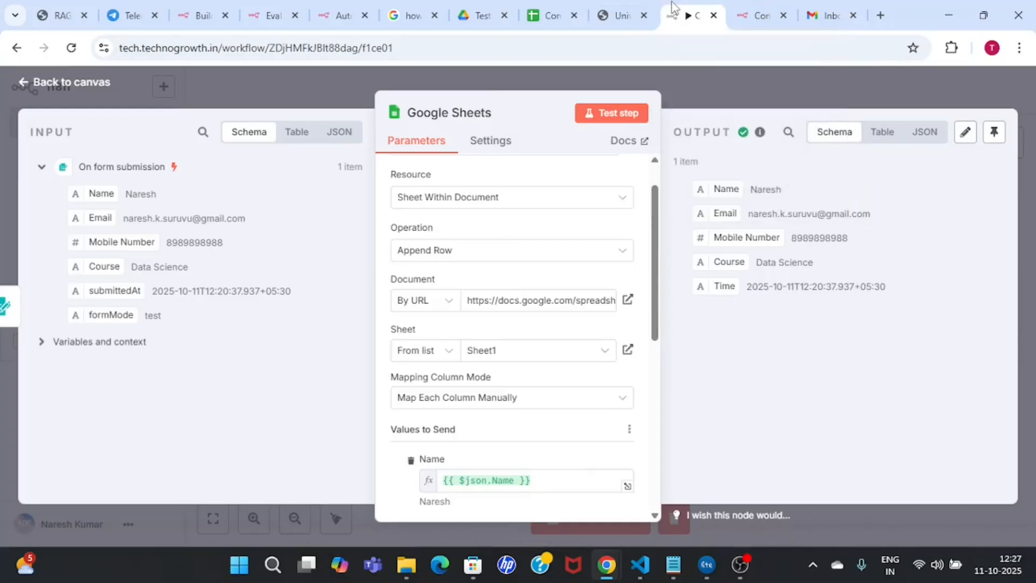
Step: Return to the canvas and line up the On form submission and Google Sheets nodes horizontally
{"action": "left_click", "coordinate": [726, 83]}
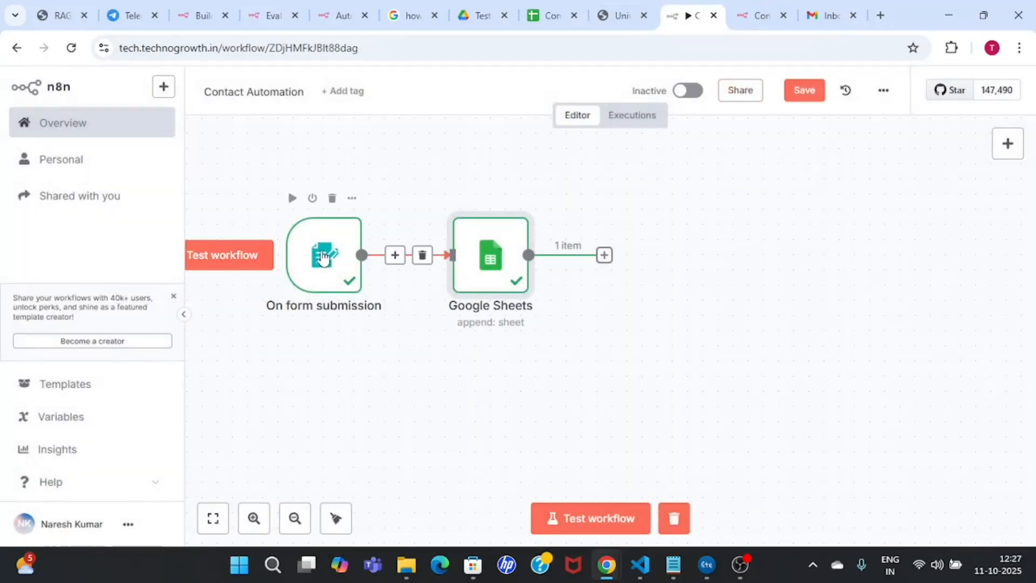
{"action": "left_click_drag", "start_coordinate": [322, 259], "coordinate": [292, 214]}
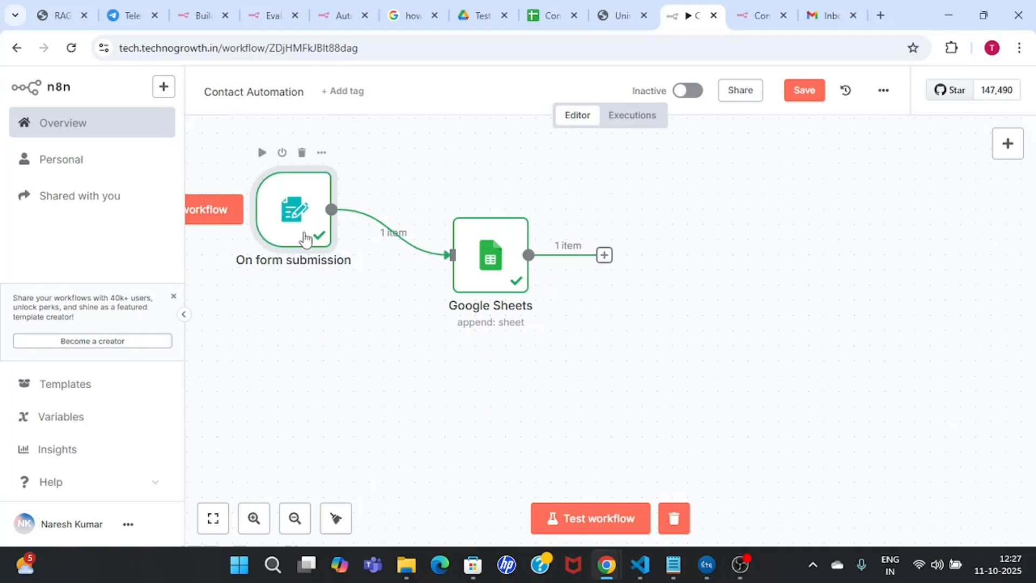
{"action": "left_click_drag", "start_coordinate": [487, 229], "coordinate": [457, 183]}
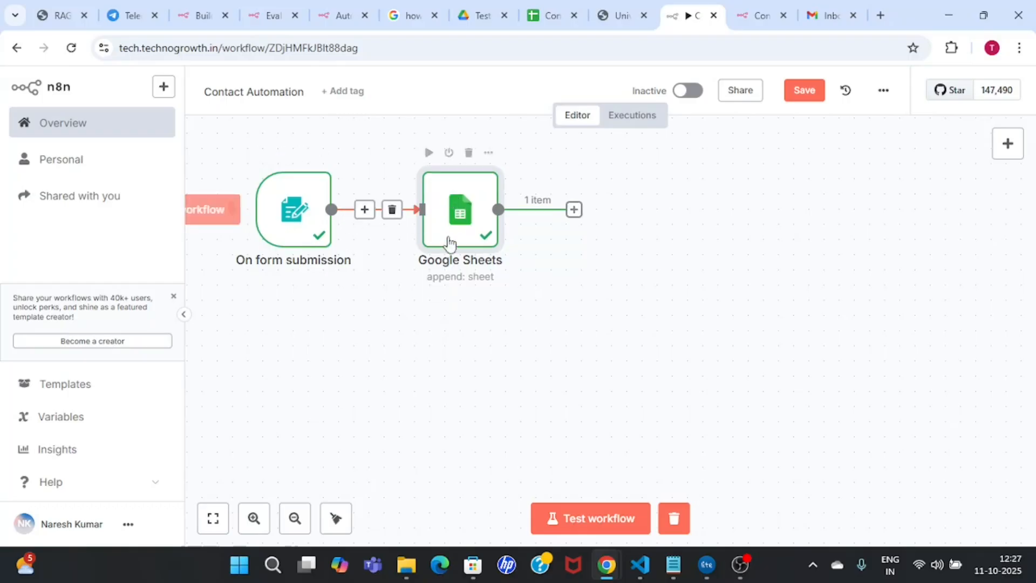
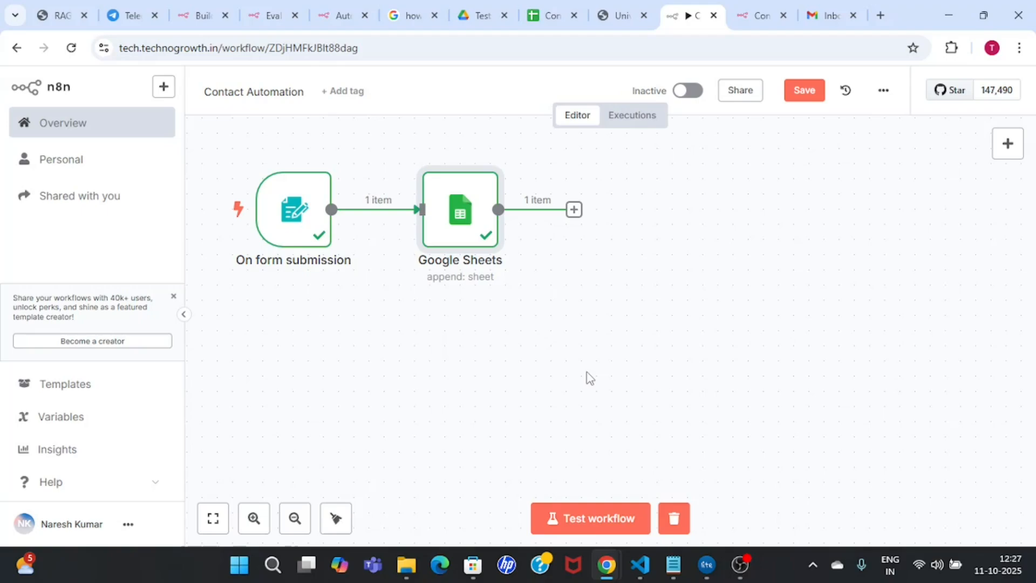
Step: Add an AI Agent node from the AI category right after the Google Sheets node
{"action": "left_click", "coordinate": [574, 209]}
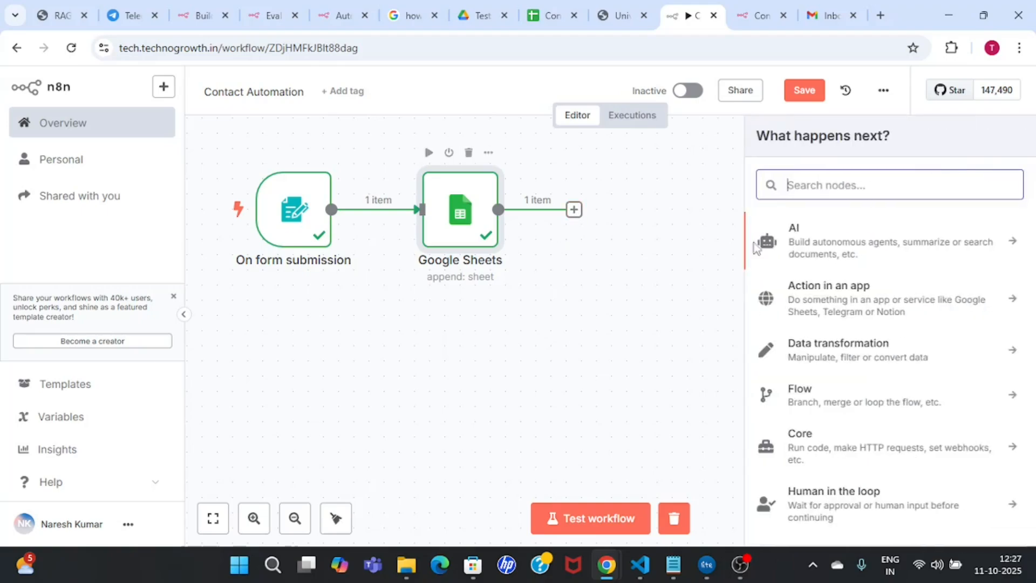
{"action": "left_click", "coordinate": [983, 240]}
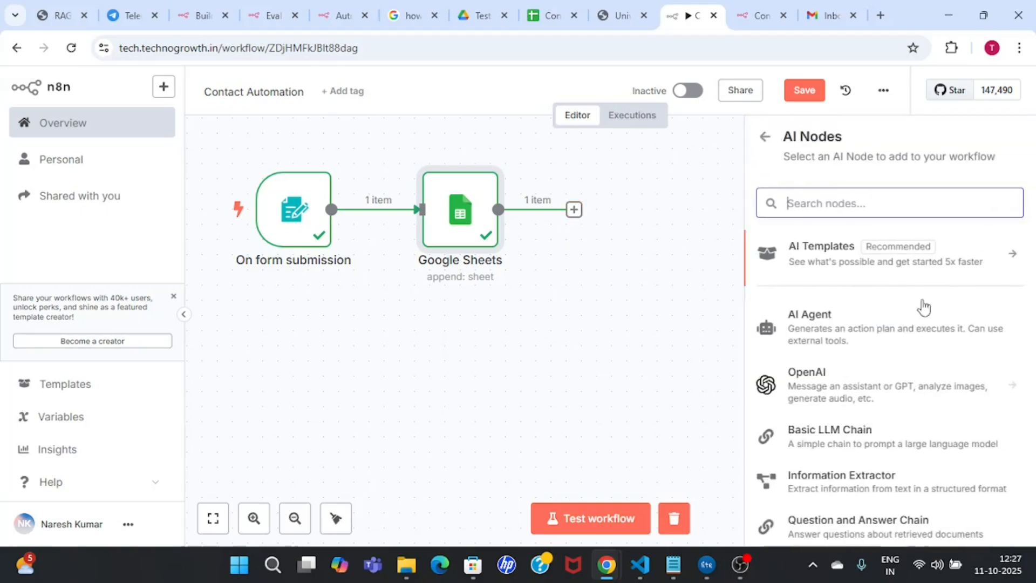
{"action": "left_click", "coordinate": [857, 332]}
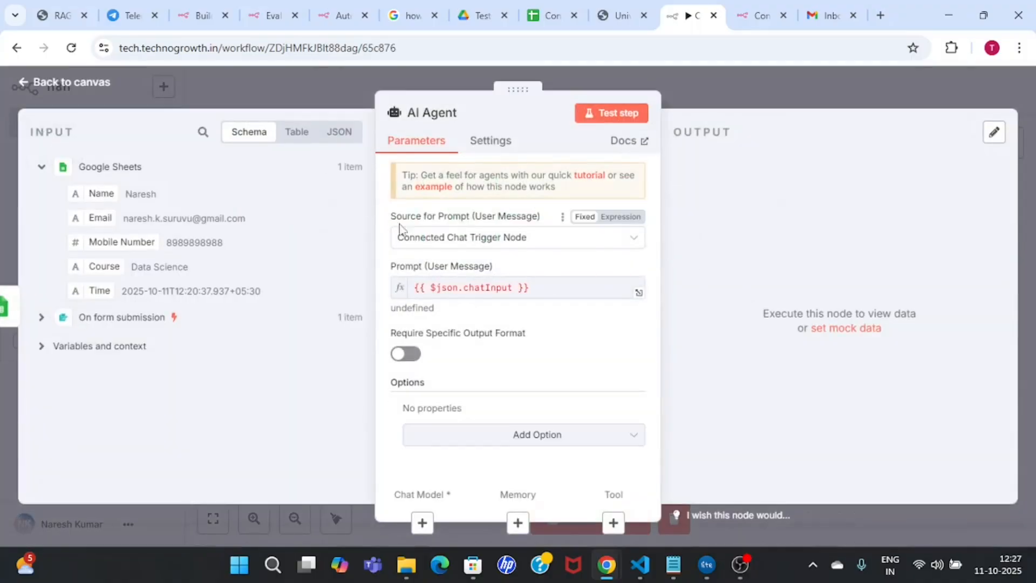
Step: Set the AI Agent's prompt source to 'Define below'
{"action": "left_click", "coordinate": [534, 244]}
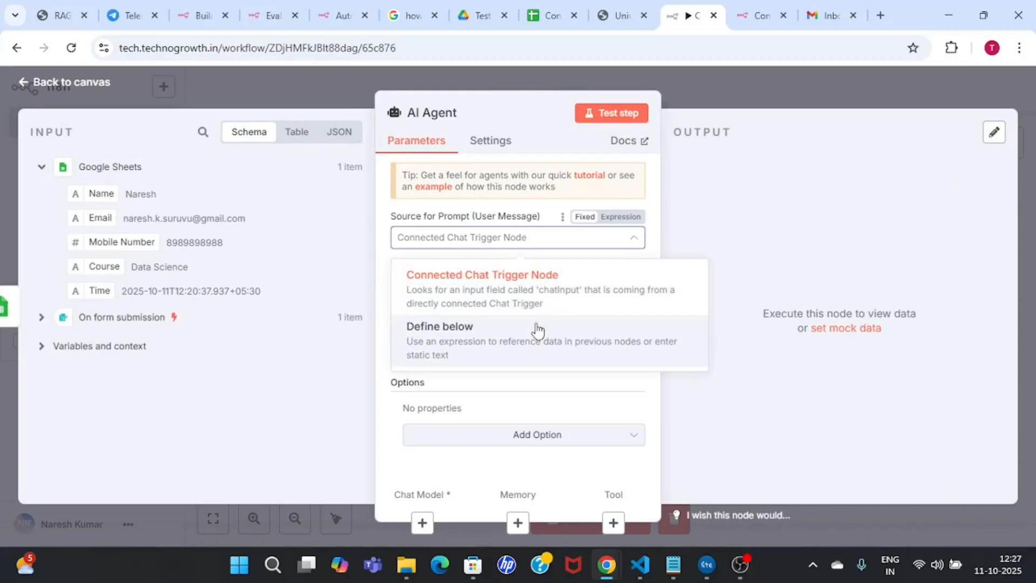
{"action": "left_click", "coordinate": [510, 348]}
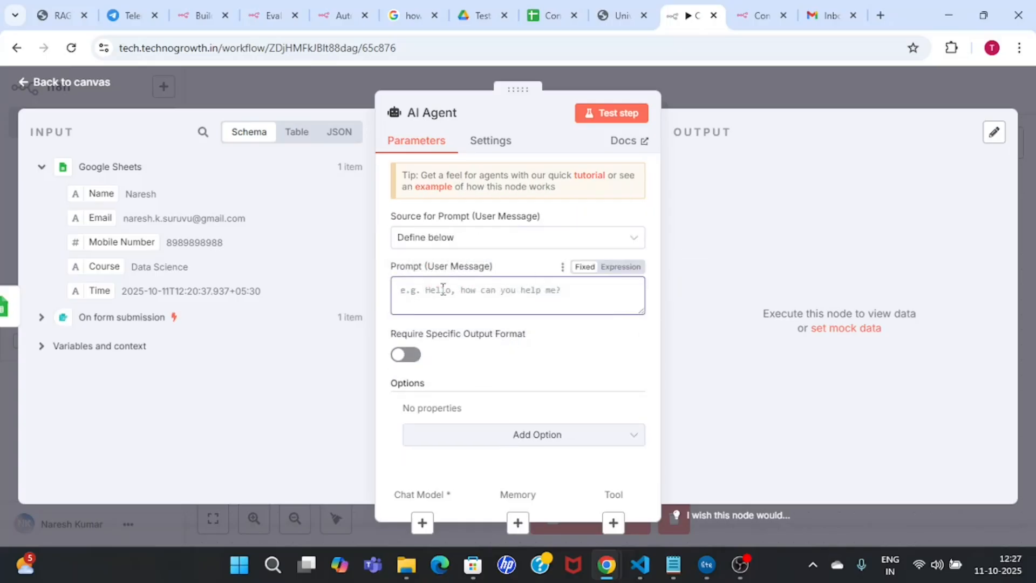
{"action": "left_click", "coordinate": [484, 283]}
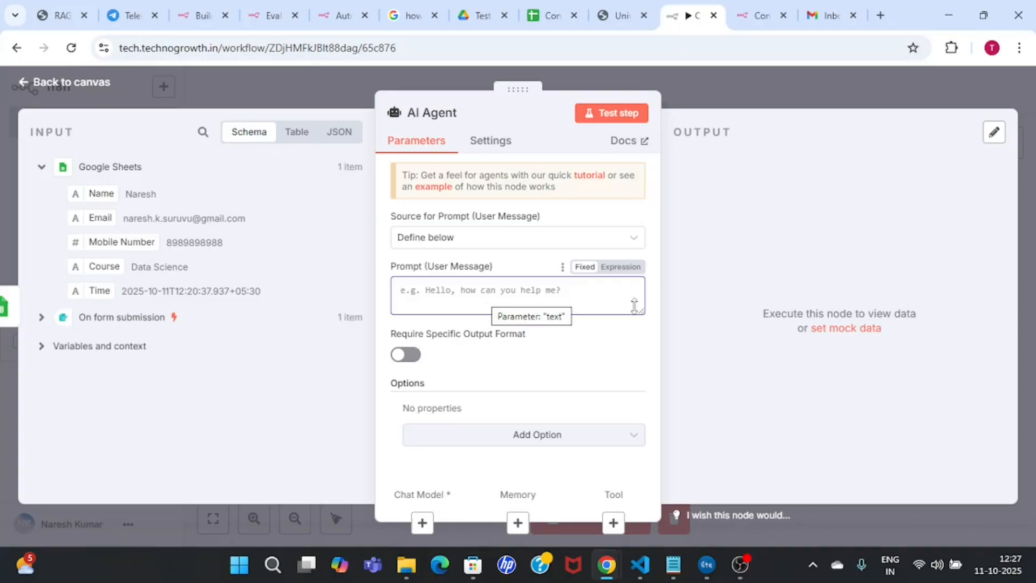
Step: Add a System Message option and replace its default text with the Tech institute agent instructions
{"action": "left_click", "coordinate": [576, 446]}
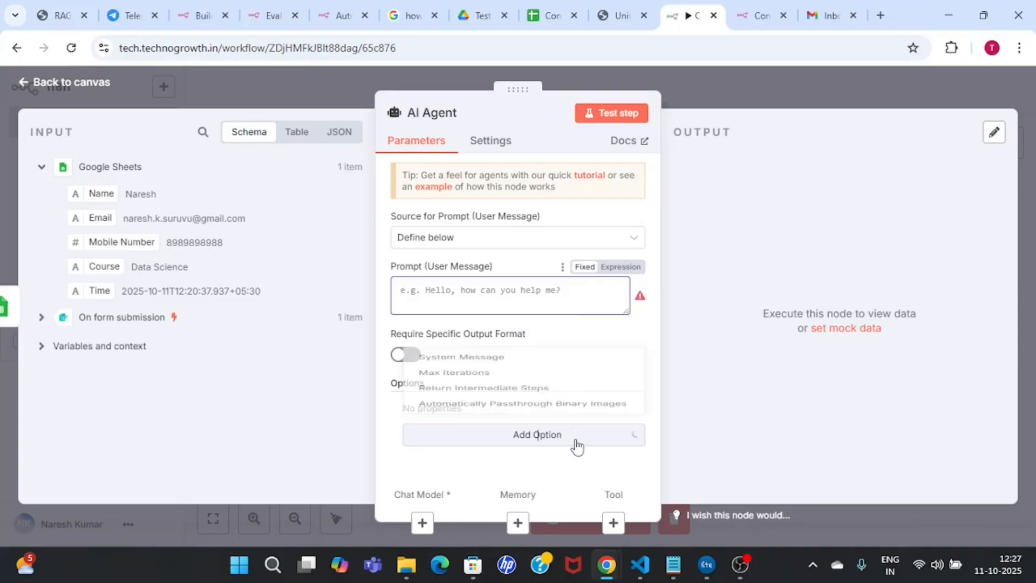
{"action": "left_click", "coordinate": [485, 324]}
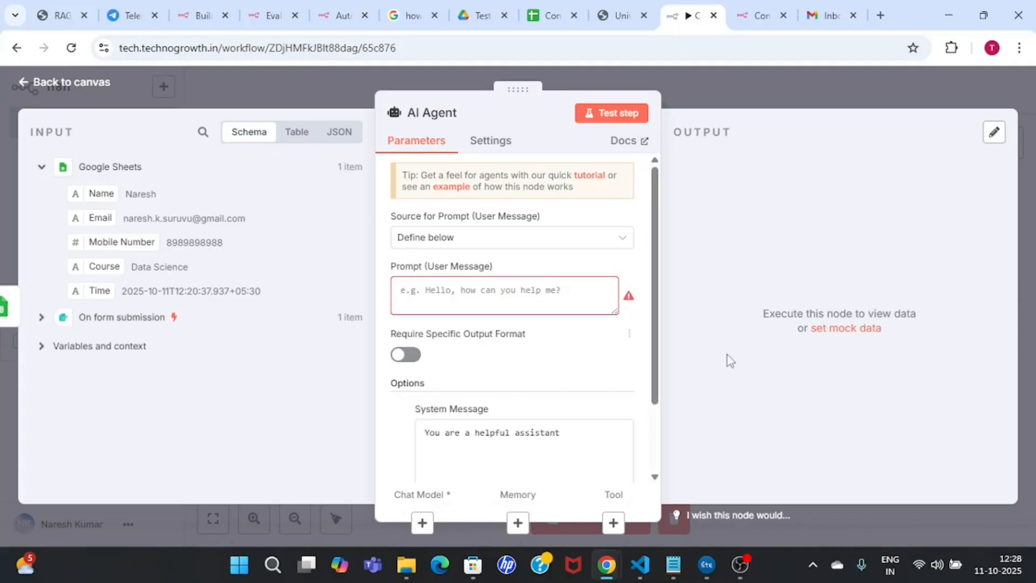
{"action": "key", "text": "alt+Tab"}
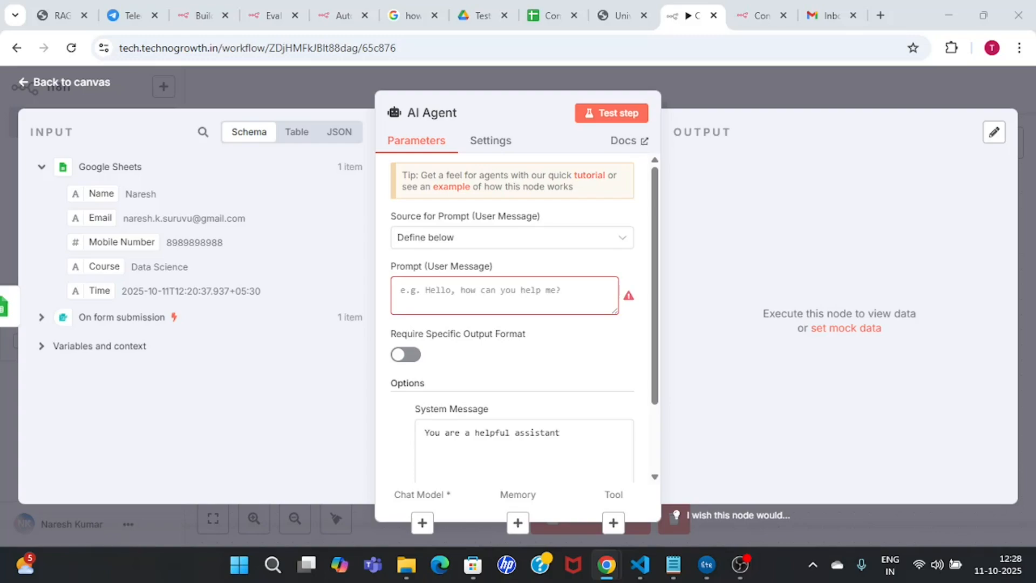
{"action": "double_click", "coordinate": [584, 451]}
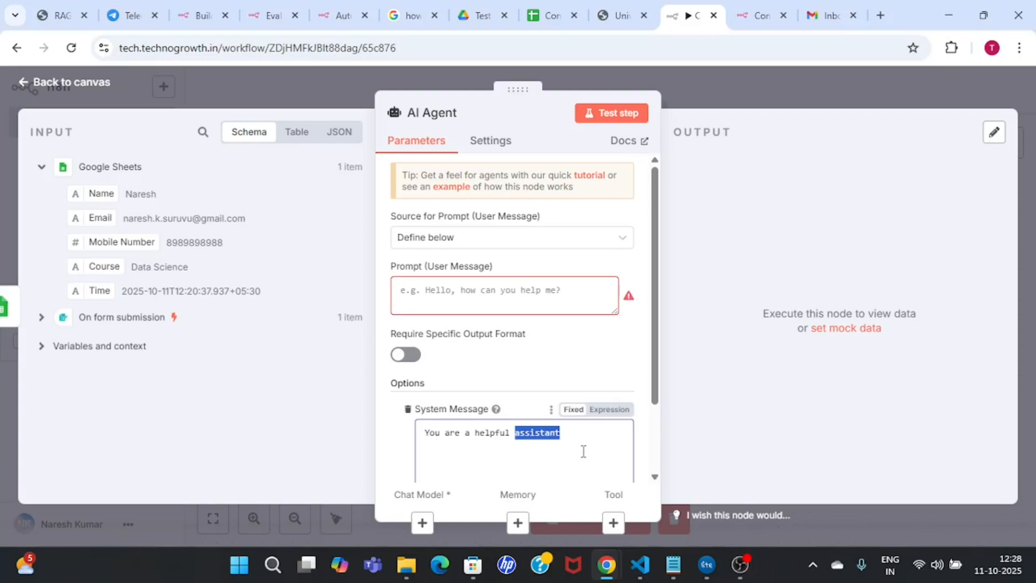
{"action": "key", "text": "BackSpace"}
{"action": "key", "text": "BackSpace"}
{"action": "key", "text": "BackSpace"}
{"action": "key", "text": "BackSpace"}
{"action": "key", "text": "BackSpace"}
{"action": "key", "text": "BackSpace"}
{"action": "key", "text": "BackSpace"}
{"action": "key", "text": "BackSpace"}
{"action": "key", "text": "BackSpace"}
{"action": "key", "text": "BackSpace"}
{"action": "key", "text": "BackSpace"}
{"action": "key", "text": "BackSpace"}
{"action": "key", "text": "BackSpace"}
{"action": "key", "text": "BackSpace"}
{"action": "key", "text": "BackSpace"}
{"action": "key", "text": "BackSpace"}
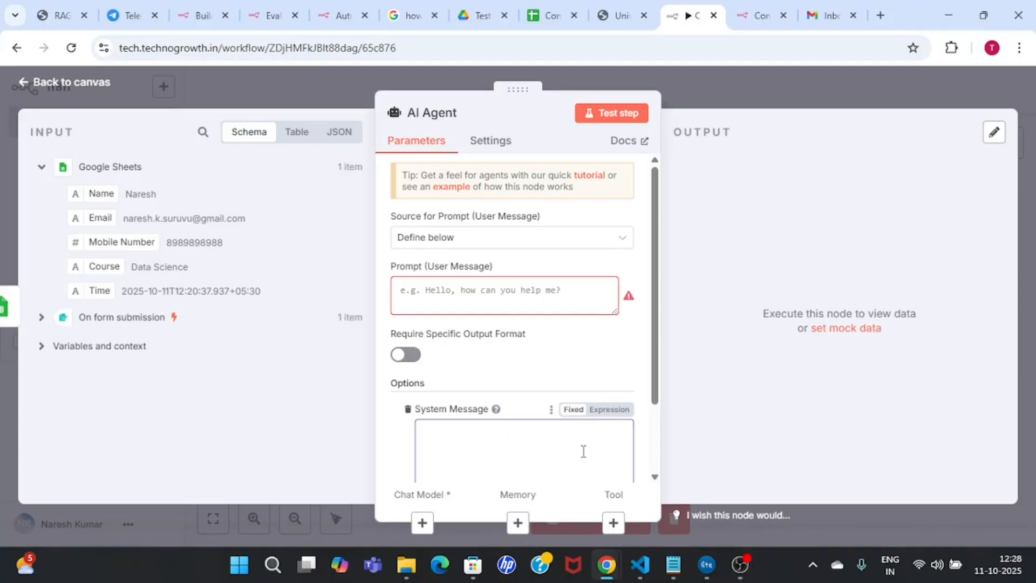
{"action": "type", "text": "You are an agent for the institute You are responsible for generating an email as welcome message and the courses we offer. Instittute Name is Tech institute, Sending email from Naresh hisposition is director."}
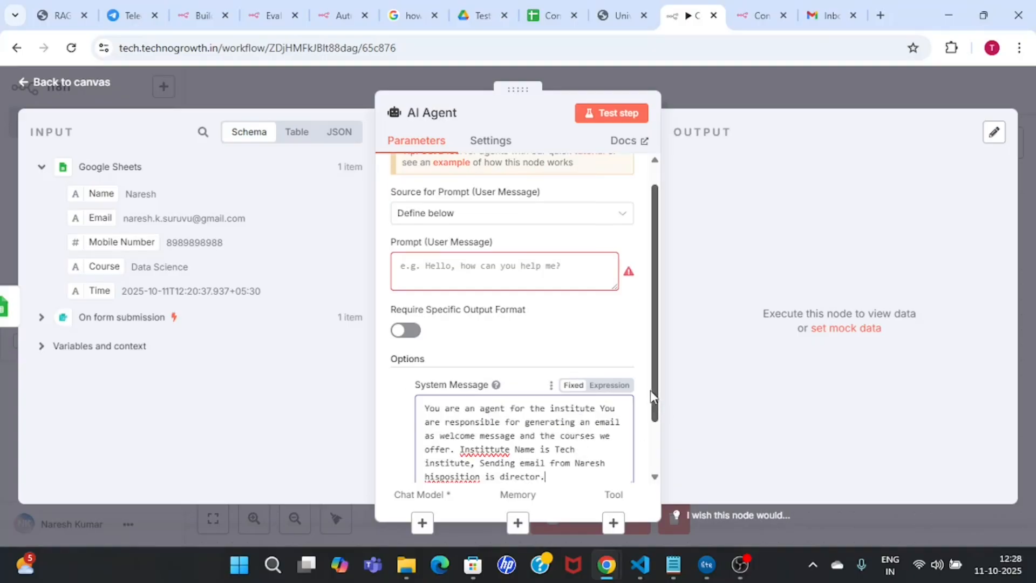
{"action": "left_click_drag", "start_coordinate": [654, 418], "coordinate": [650, 455]}
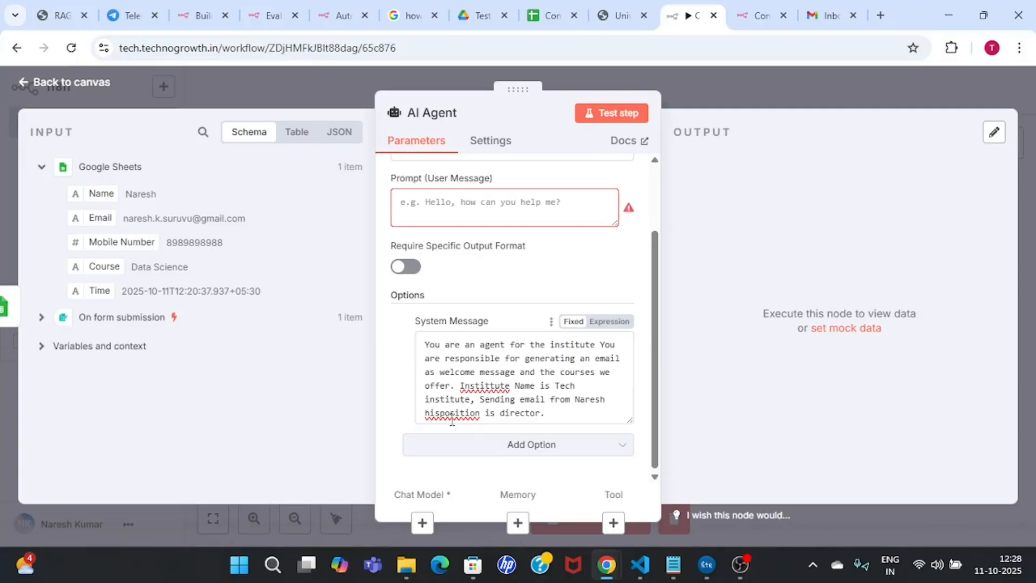
{"action": "left_click", "coordinate": [439, 411]}
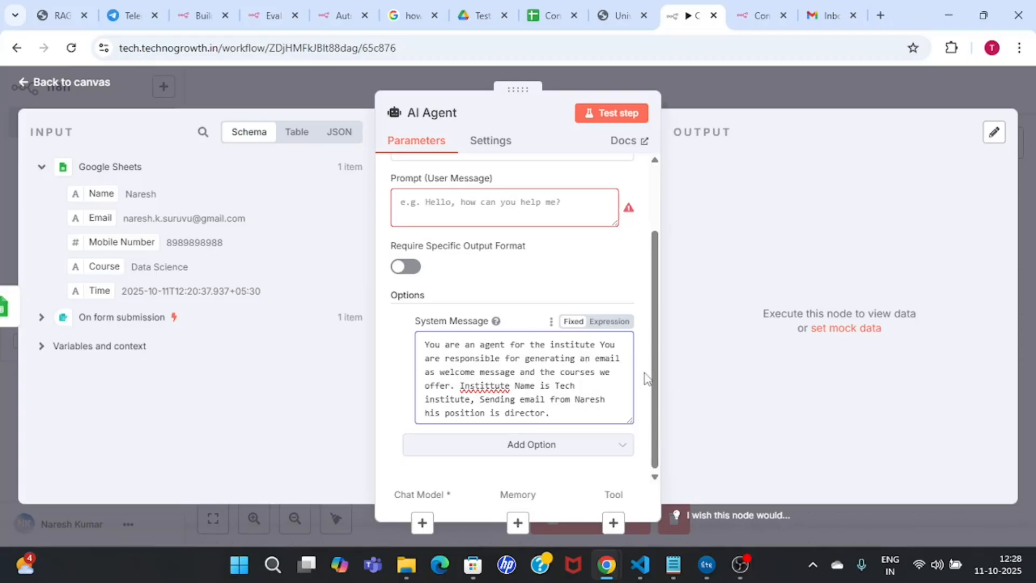
{"action": "scroll", "coordinate": [651, 382], "scroll_direction": "up", "scroll_amount": 2}
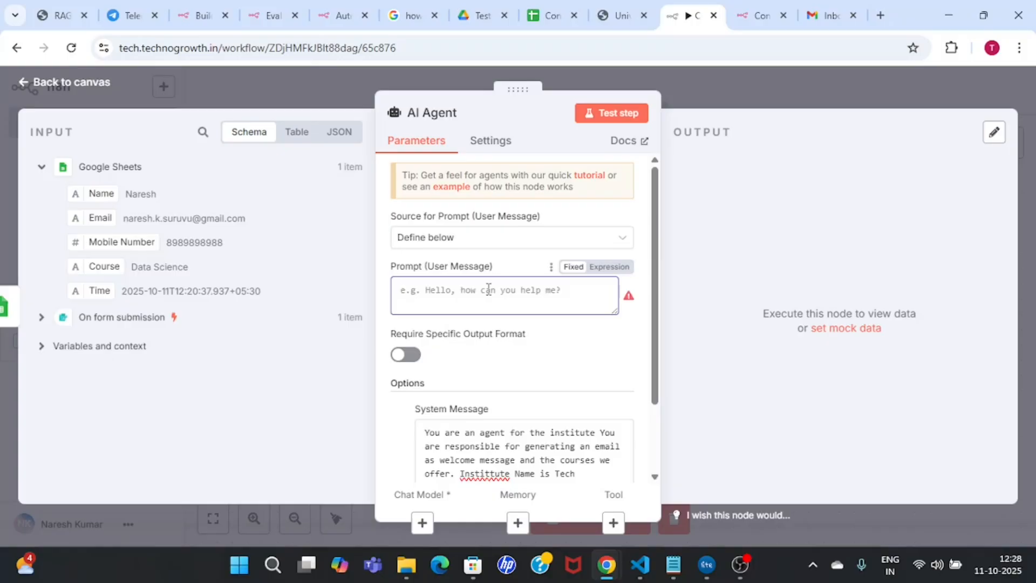
Step: Write the prompt 'User message : username is [Name], interested Course : [Course]' using the form fields
{"action": "type", "text": "User message :"}
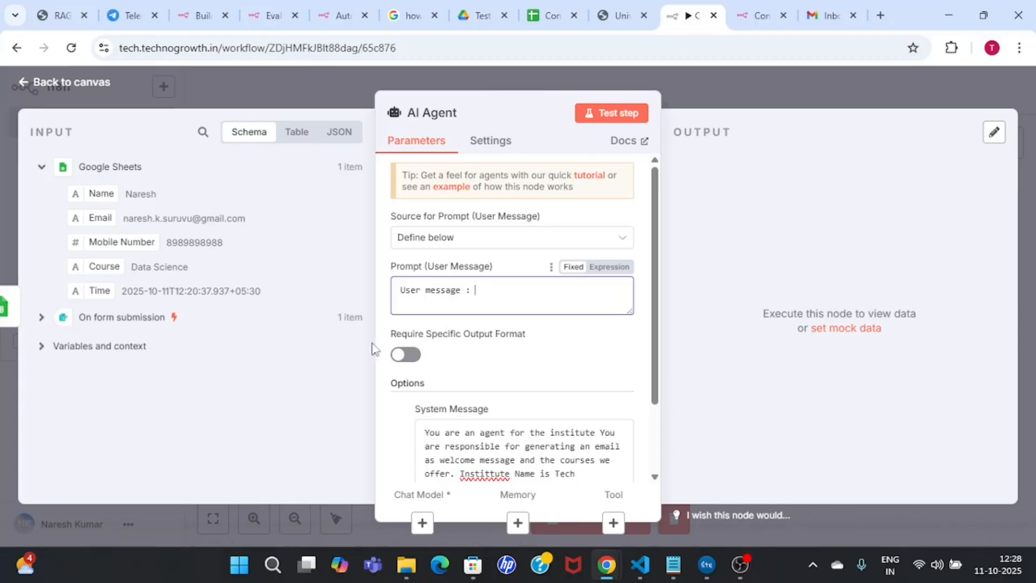
{"action": "type", "text": "username"}
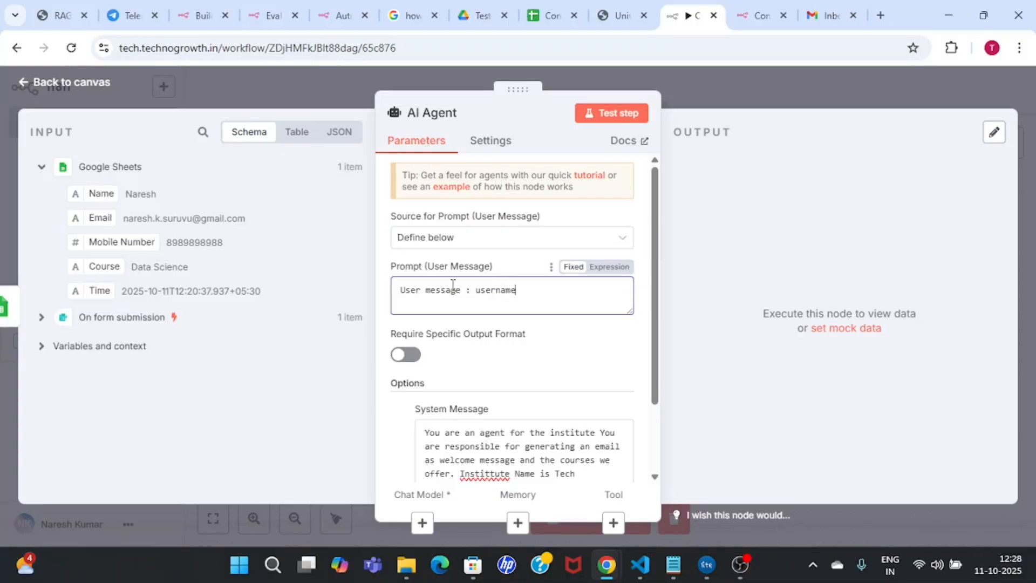
{"action": "type", "text": "s"}
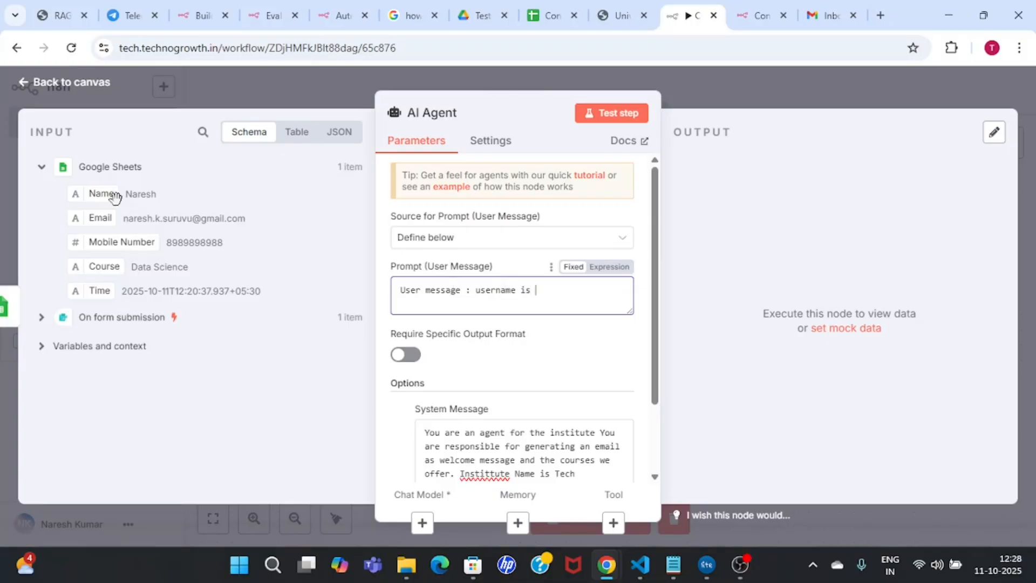
{"action": "left_click_drag", "start_coordinate": [101, 193], "coordinate": [586, 294]}
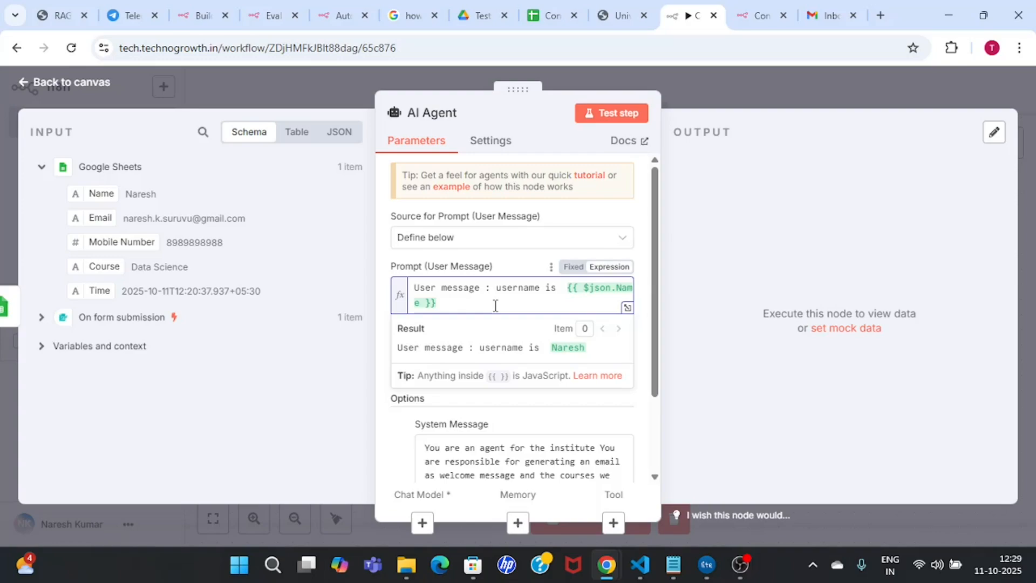
{"action": "type", "text": "int"}
{"action": "key", "text": "BackSpace"}
{"action": "type", "text": "interested Course :"}
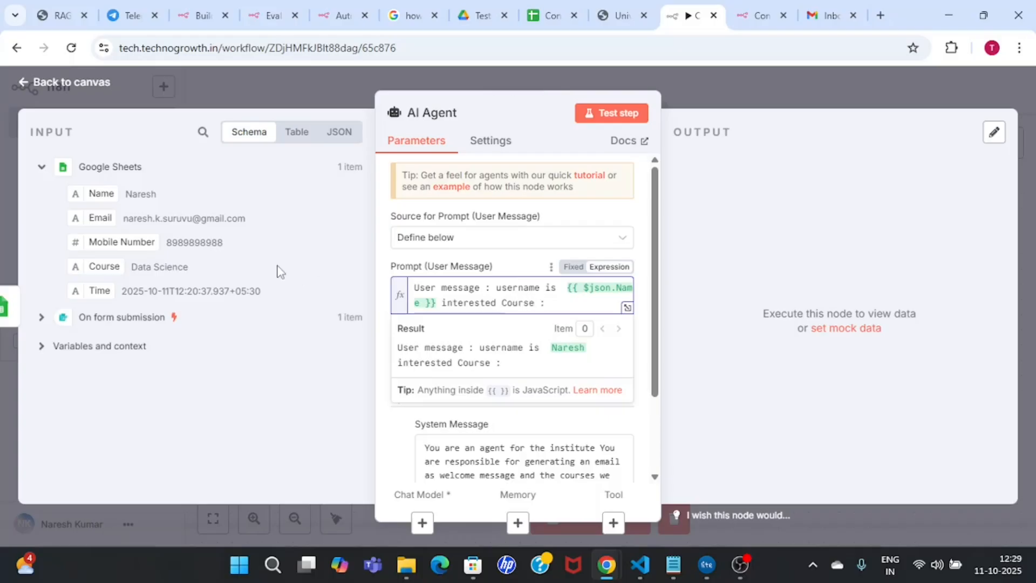
{"action": "left_click_drag", "start_coordinate": [97, 268], "coordinate": [575, 302]}
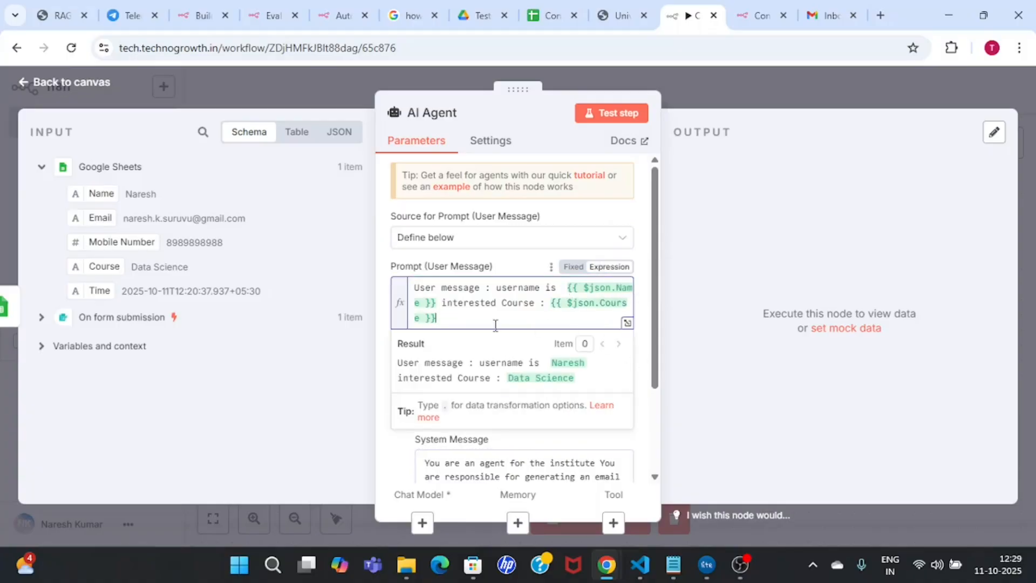
Step: Reword the system message to ask for proper course details and an early bird offer mail
{"action": "left_click_drag", "start_coordinate": [655, 338], "coordinate": [655, 422]}
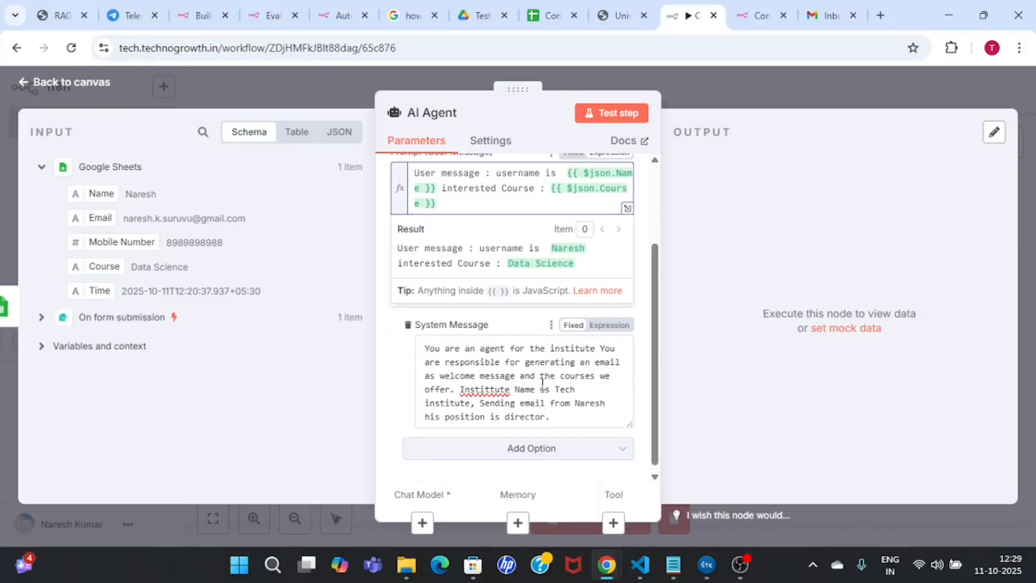
{"action": "left_click_drag", "start_coordinate": [520, 377], "coordinate": [622, 382]}
{"action": "key", "text": "BackSpace"}
{"action": "type", "text": "with proper course details and "}
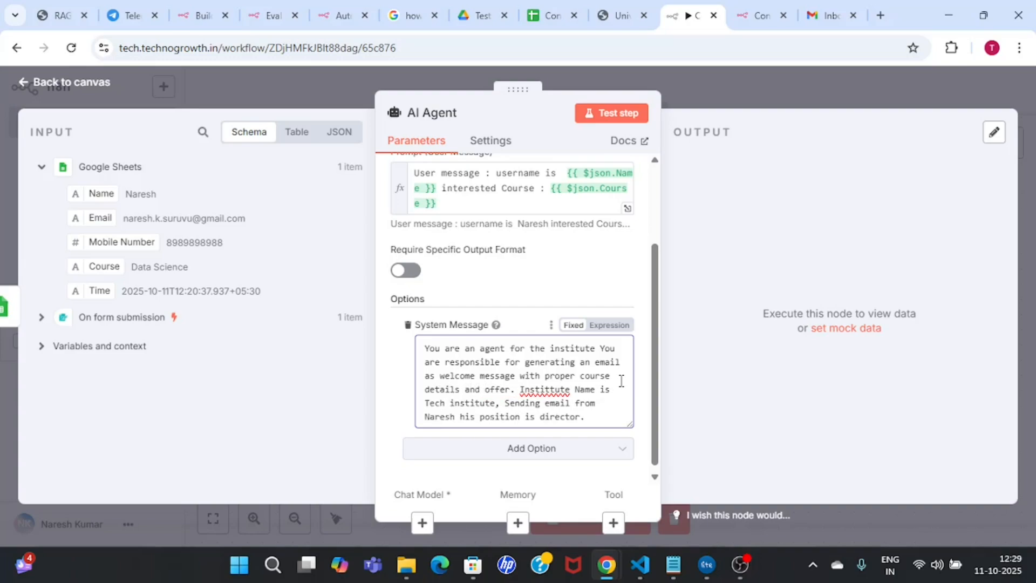
{"action": "type", "text": "write a ,ma"}
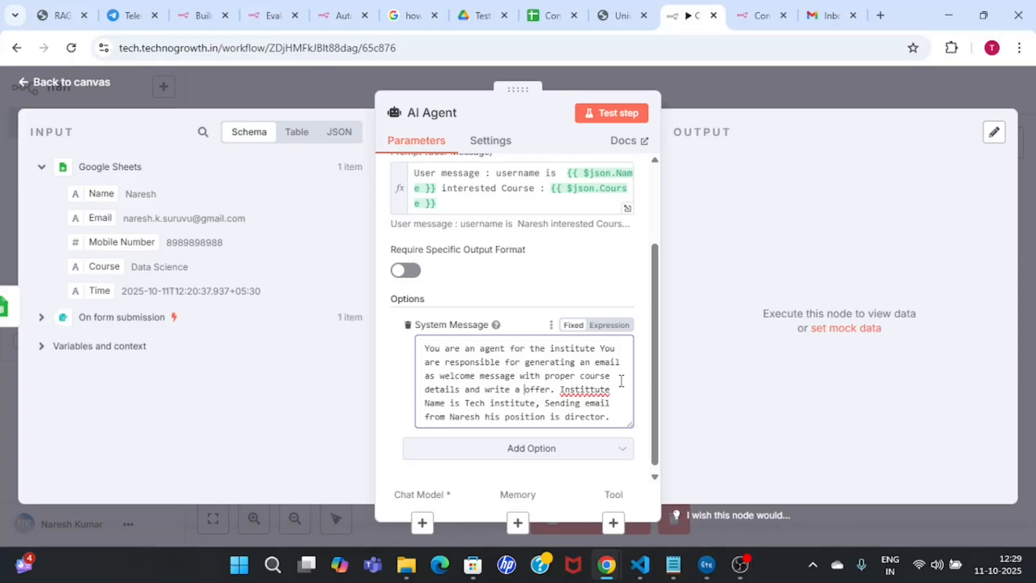
{"action": "type", "text": "il "}
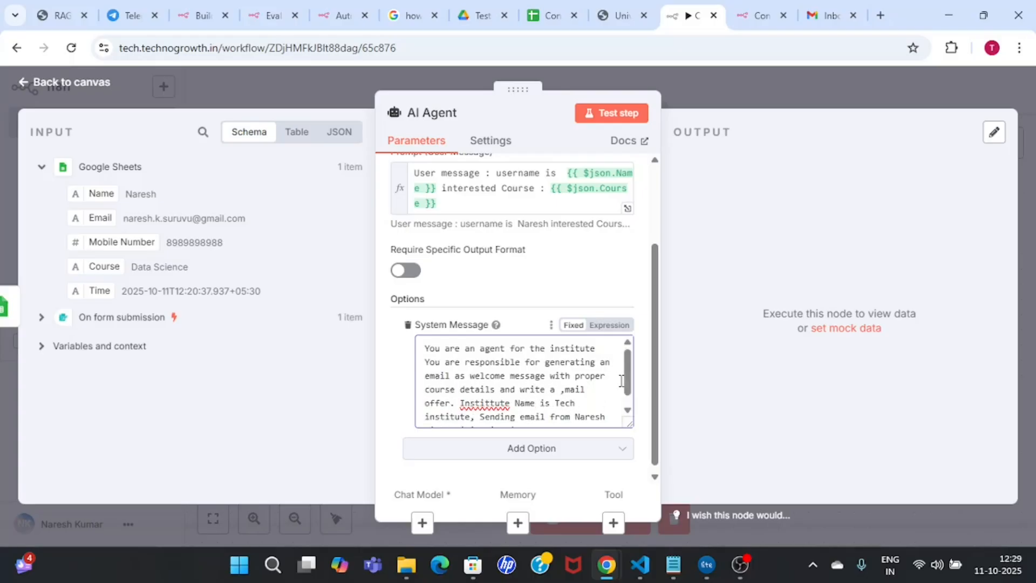
{"action": "type", "text": "for early"}
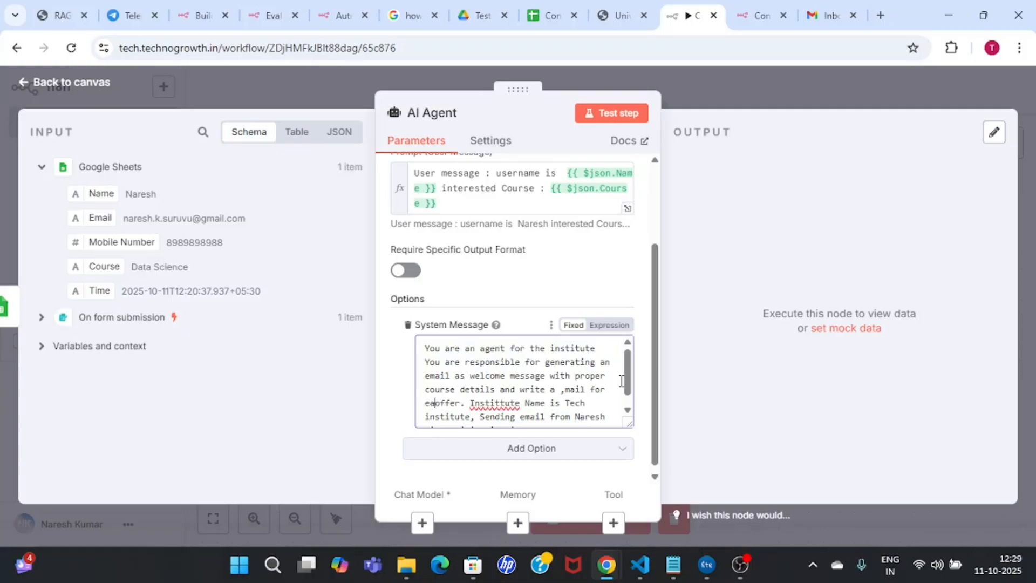
{"action": "type", "text": " bird of"}
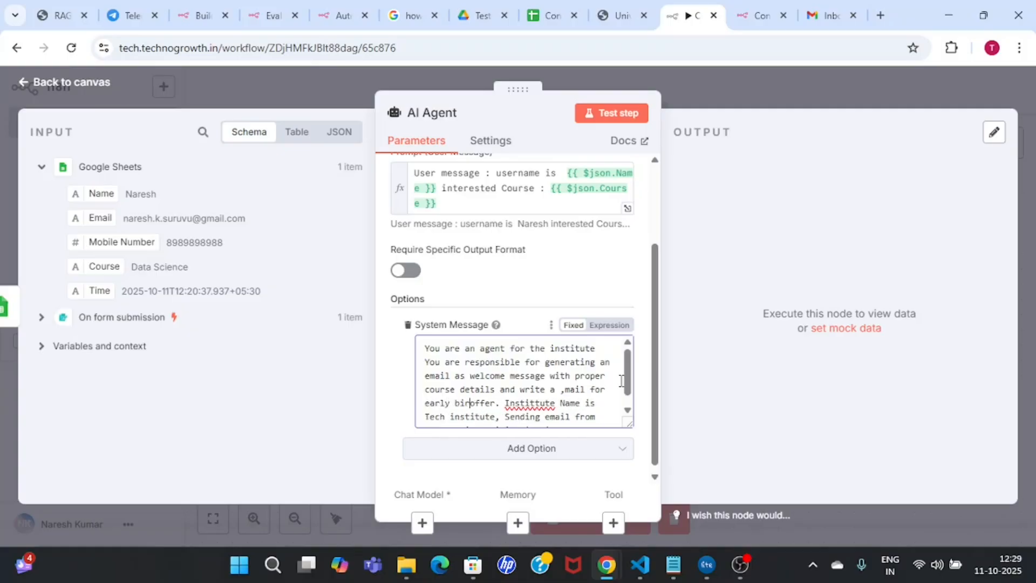
{"action": "type", "text": "fer as welloffer."}
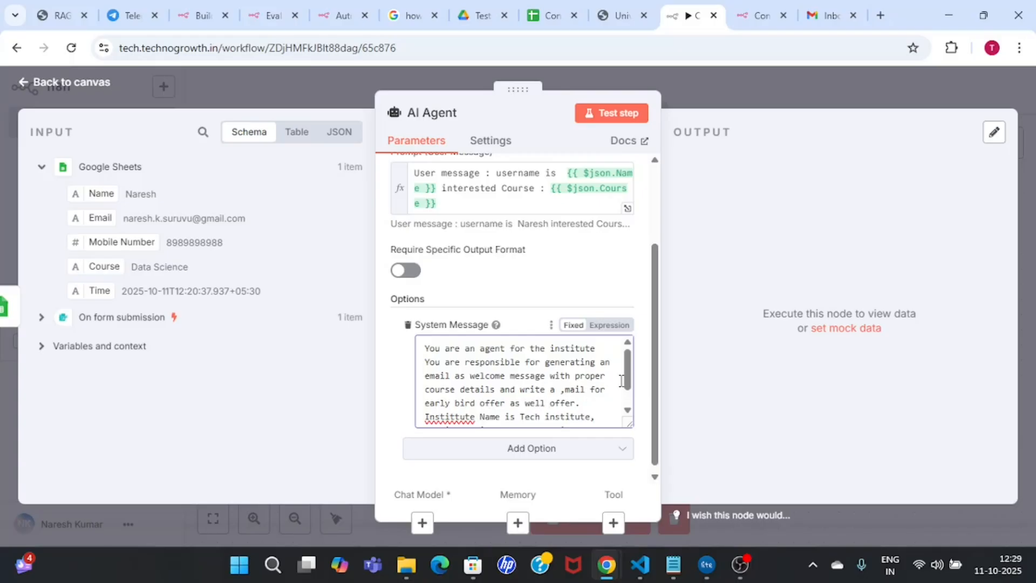
Step: Fix the 'welloffer' typo in the system message and close the AI Agent settings
{"action": "double_click", "coordinate": [558, 400]}
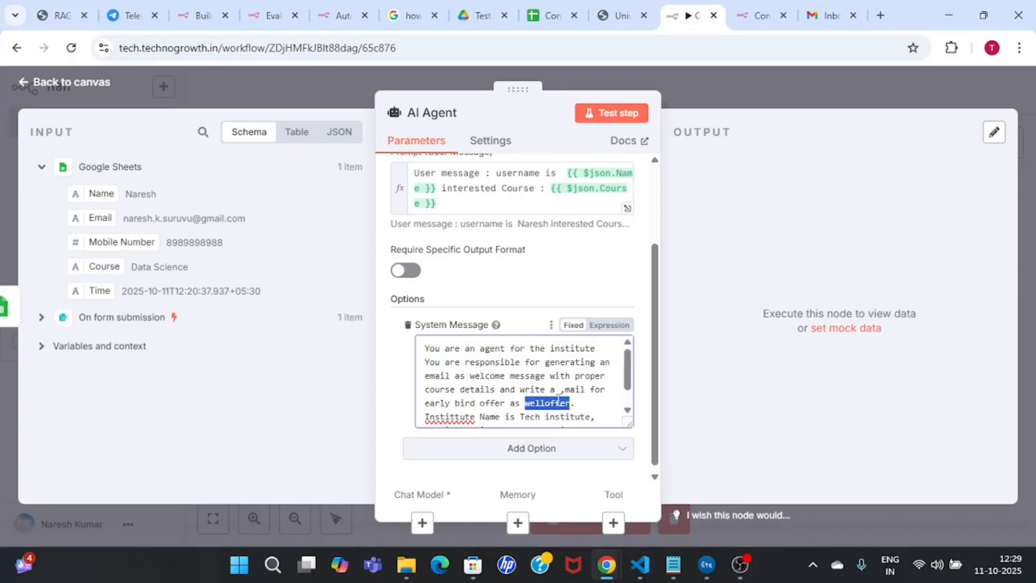
{"action": "key", "text": "Right"}
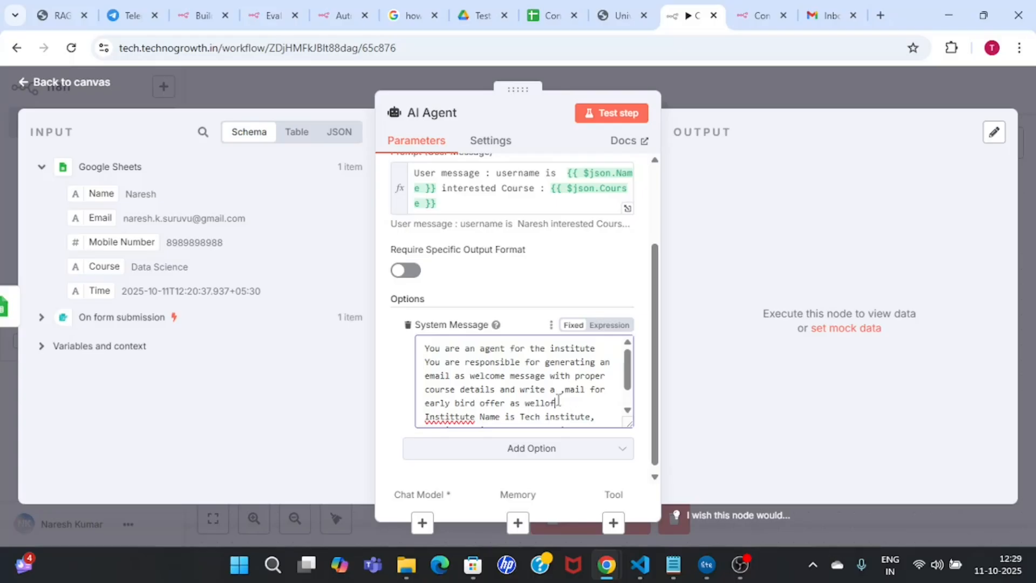
{"action": "key", "text": "BackSpace"}
{"action": "key", "text": "BackSpace"}
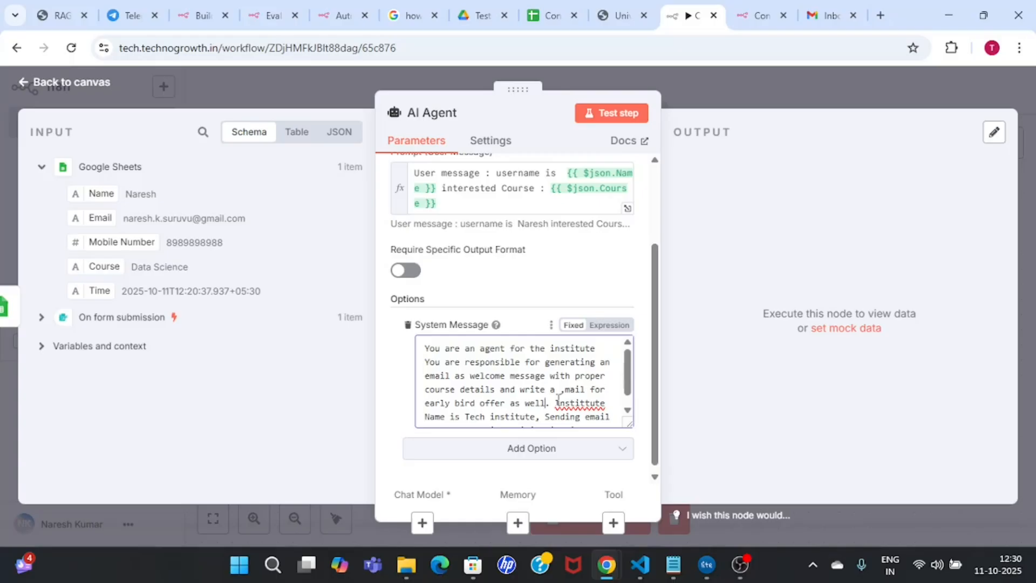
{"action": "scroll", "coordinate": [534, 335], "scroll_direction": "up", "scroll_amount": 3}
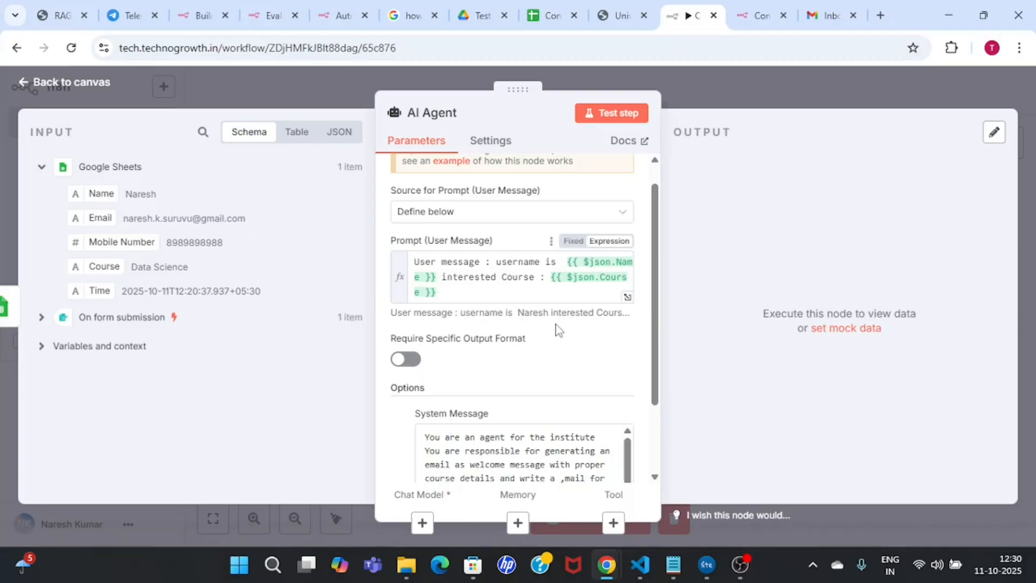
{"action": "left_click", "coordinate": [750, 92]}
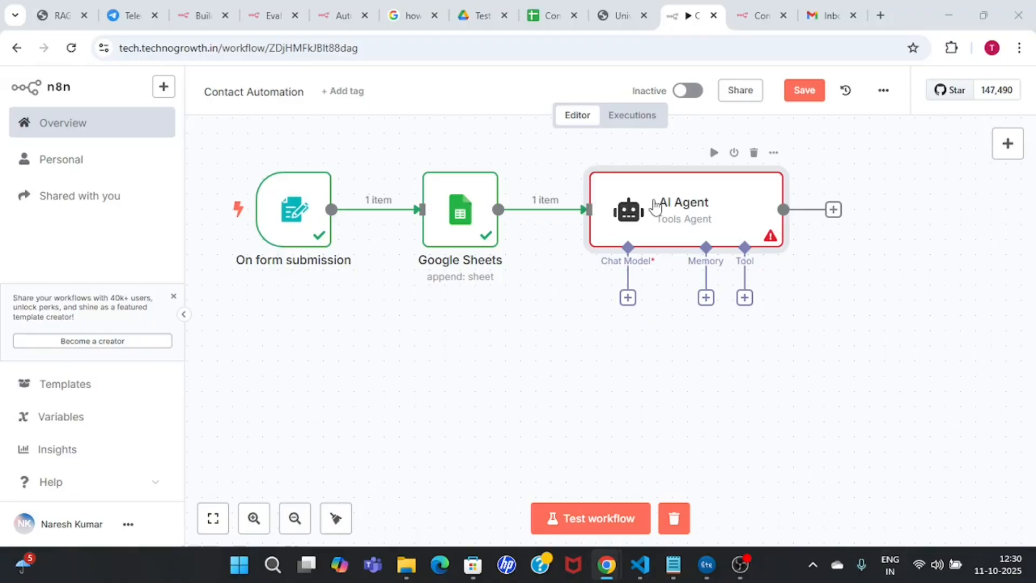
Step: Turn on Require Specific Output Format in the AI Agent settings
{"action": "double_click", "coordinate": [683, 208]}
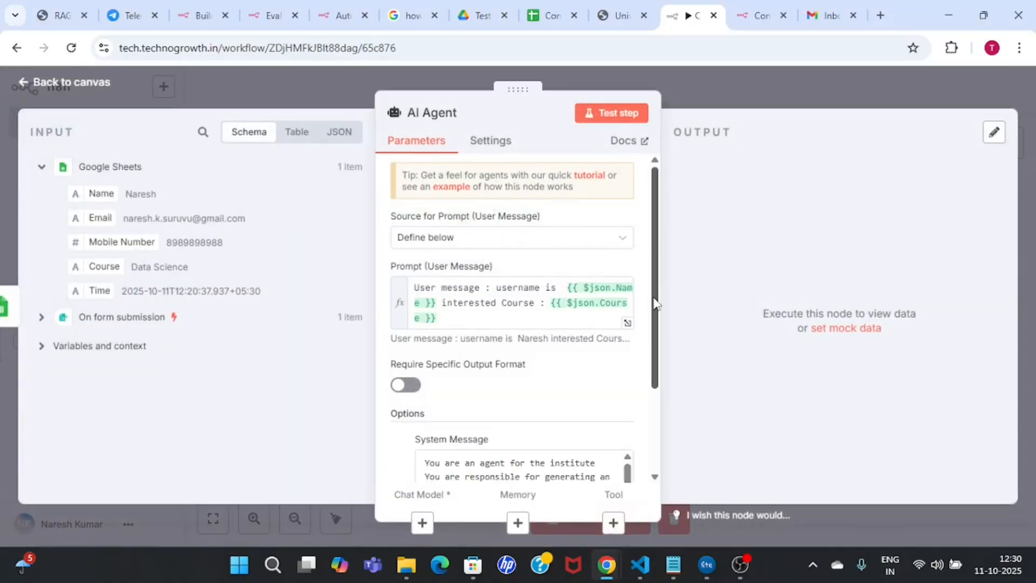
{"action": "scroll", "coordinate": [657, 394], "scroll_direction": "down", "scroll_amount": 3}
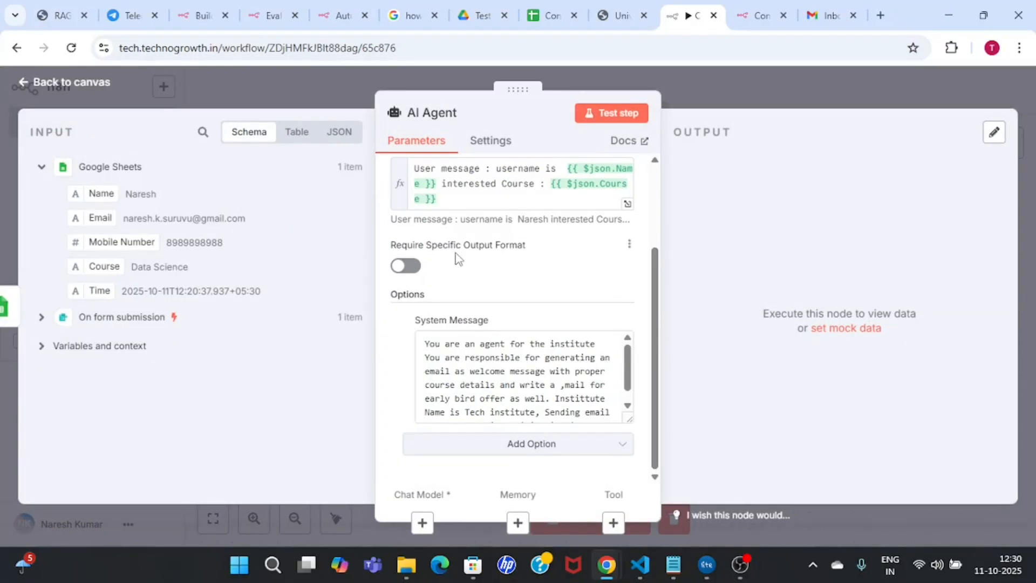
{"action": "left_click", "coordinate": [406, 267]}
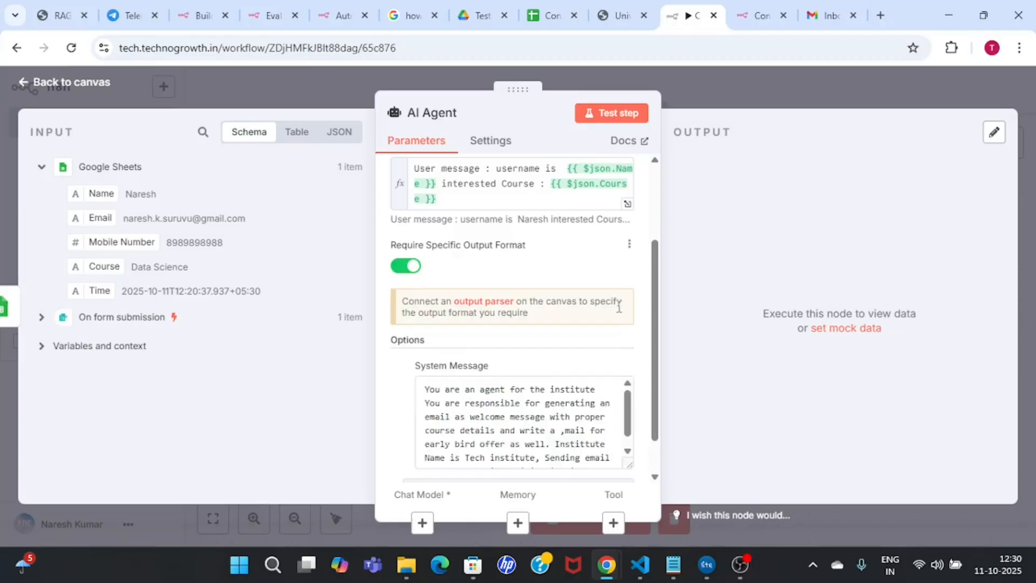
{"action": "left_click", "coordinate": [760, 80]}
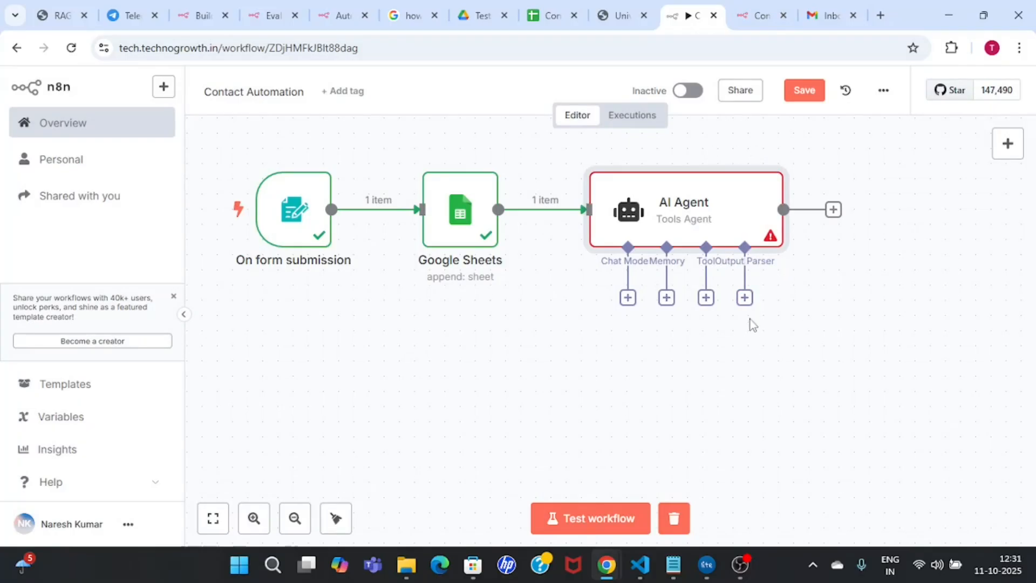
Step: Add a Structured Output Parser and replace its JSON example with a Subject key, 'subject of the mail'
{"action": "left_click", "coordinate": [745, 298]}
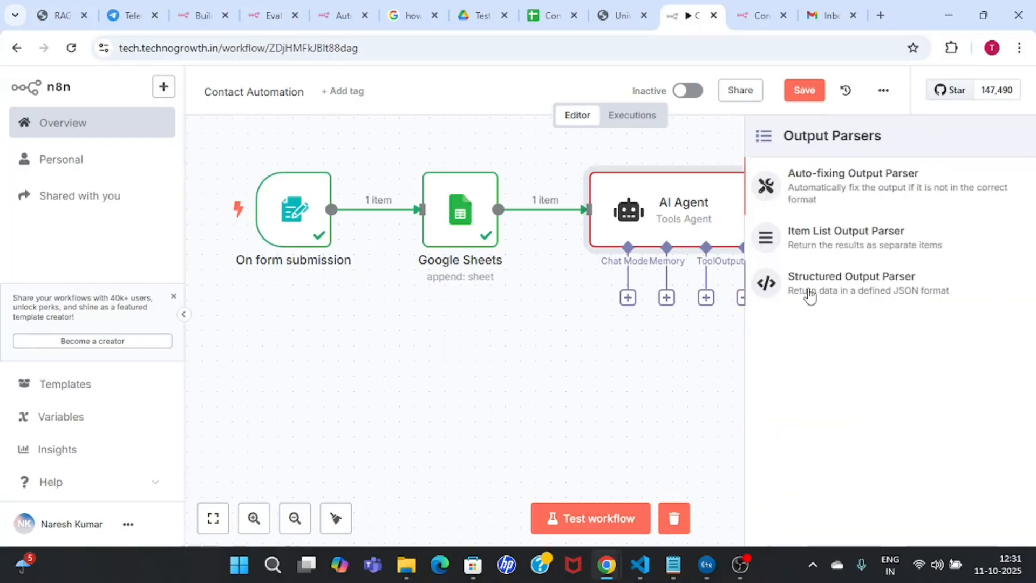
{"action": "left_click", "coordinate": [869, 292]}
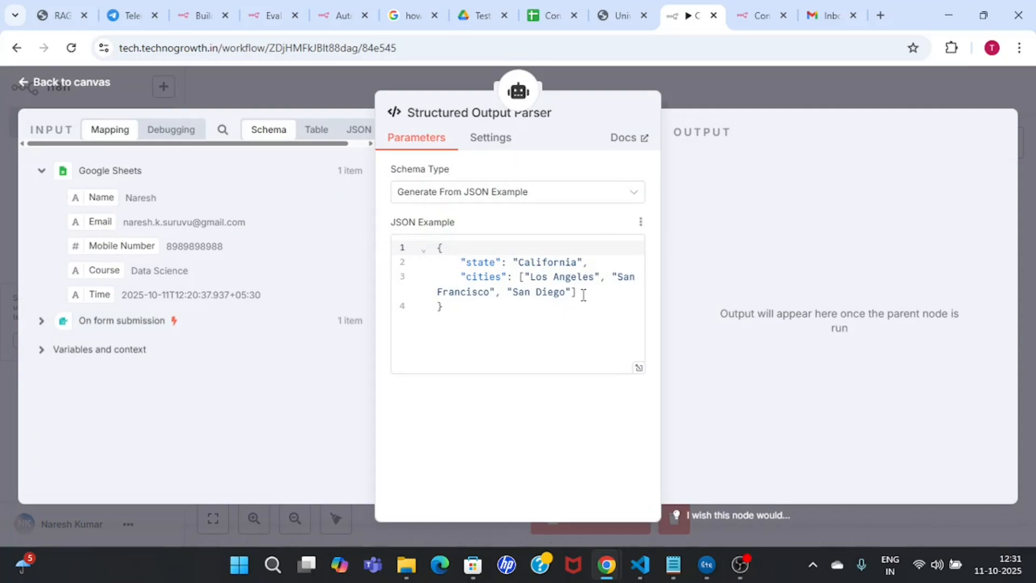
{"action": "left_click_drag", "start_coordinate": [580, 292], "coordinate": [458, 260]}
{"action": "key", "text": "BackSpace"}
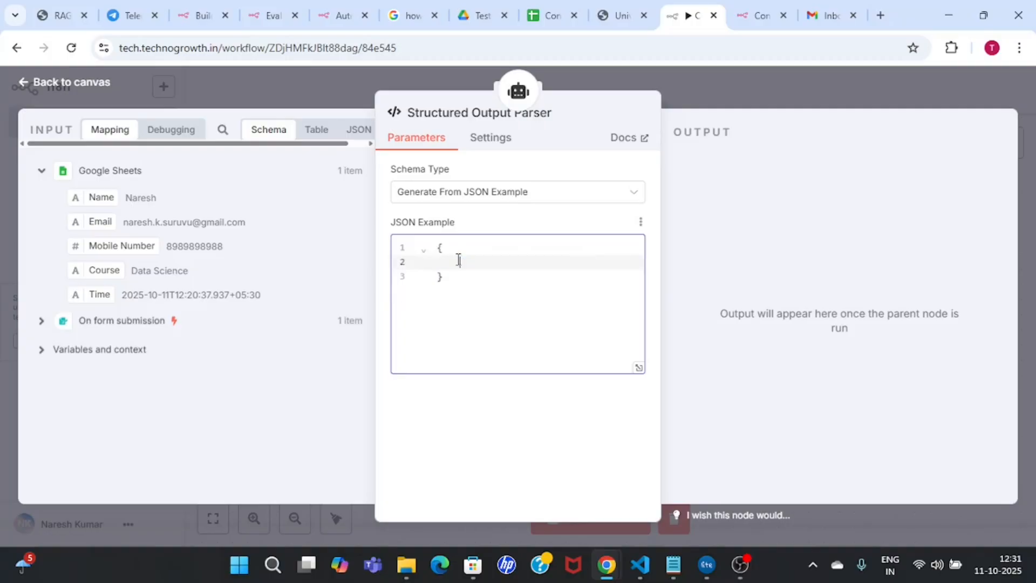
{"action": "type", "text": "\"\""}
{"action": "type", "text": "body"}
{"action": "double_click", "coordinate": [476, 262]}
{"action": "type", "text": "Subs"}
{"action": "type", "text": "ect"}
{"action": "left_click", "coordinate": [528, 260]}
{"action": "type", "text": ":\""}
{"action": "type", "text": "subject "}
{"action": "type", "text": "of the mail"}
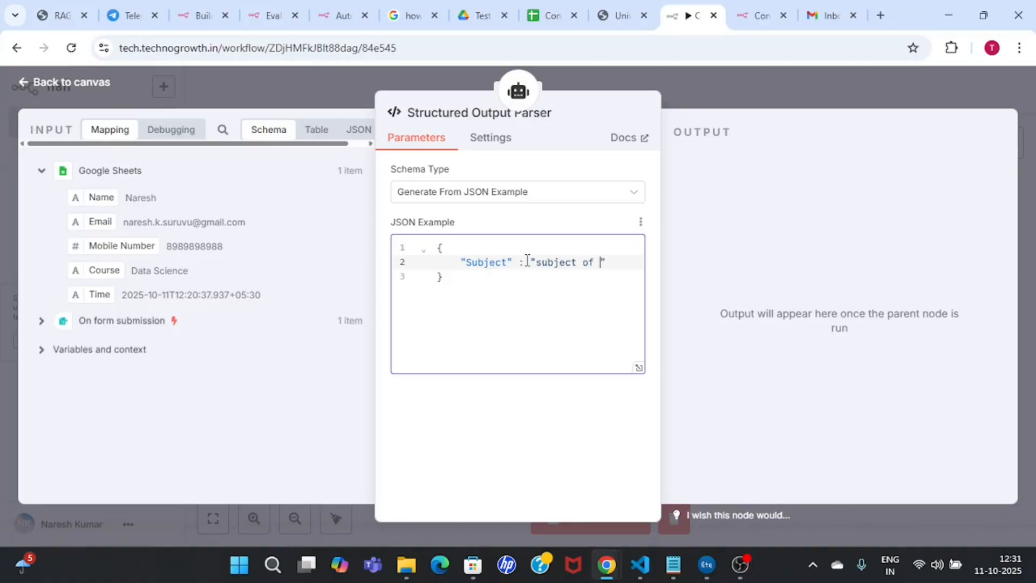
Step: Add a body key, 'Body of the email', to the JSON example and close the parser
{"action": "left_click", "coordinate": [490, 275]}
{"action": "key", "text": "Return"}
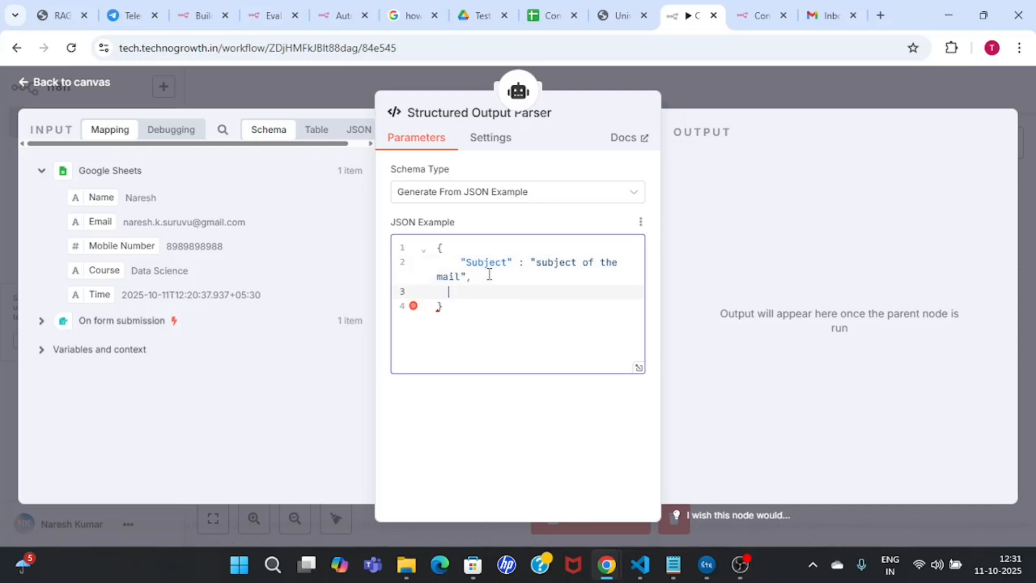
{"action": "key", "text": "Return"}
{"action": "key", "text": "BackSpace"}
{"action": "type", "text": "\""}
{"action": "type", "text": "body"}
{"action": "type", "text": ":\"\""}
{"action": "type", "text": "Body o"}
{"action": "type", "text": "f the emai"}
{"action": "type", "text": "l"}
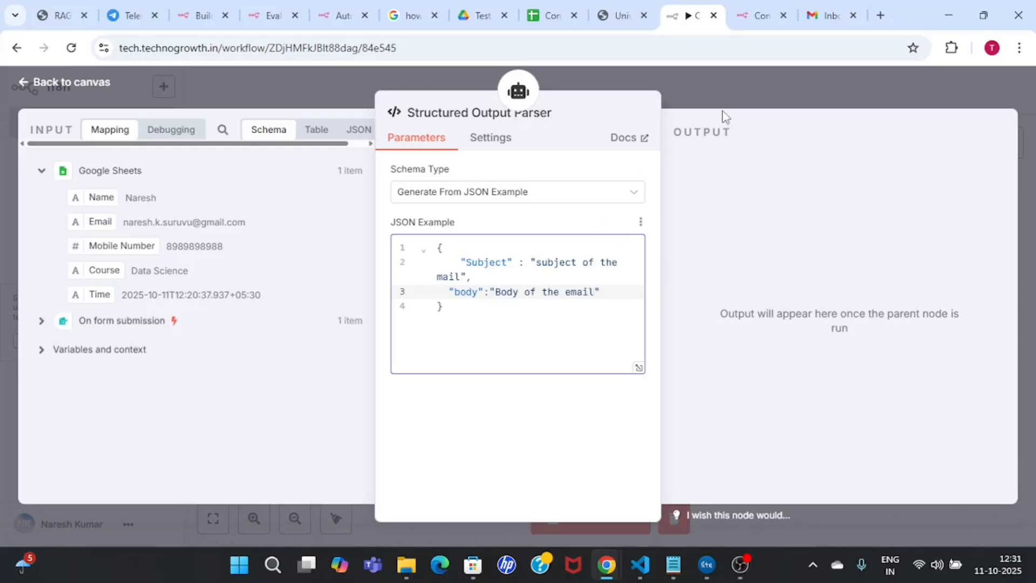
{"action": "left_click", "coordinate": [720, 92]}
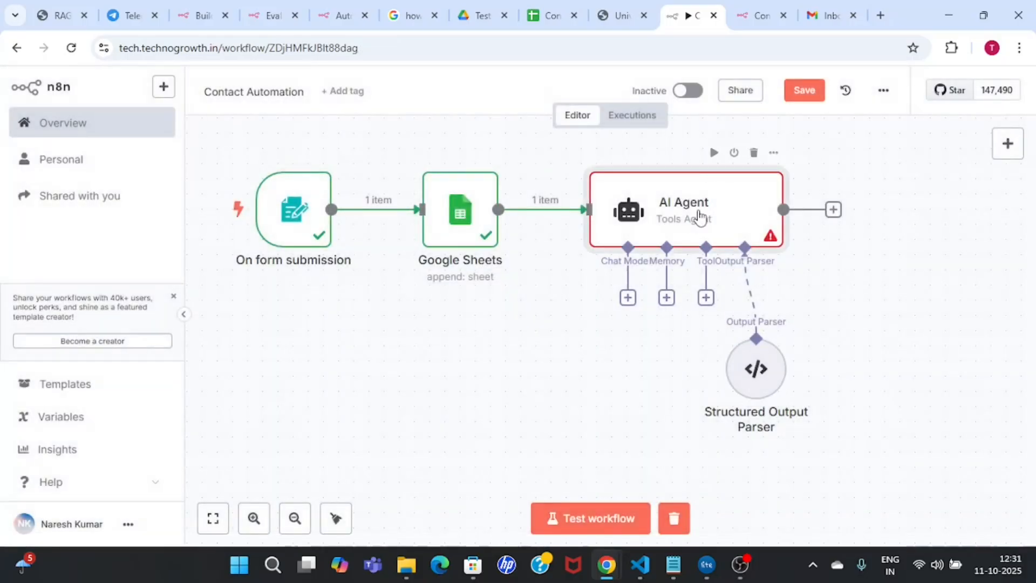
{"action": "double_click", "coordinate": [701, 217]}
Step: Attach an OpenAI Chat Model (gpt-4o-mini) to the agent using the existing OpenAI credential
{"action": "left_click", "coordinate": [722, 86]}
{"action": "left_click", "coordinate": [629, 298]}
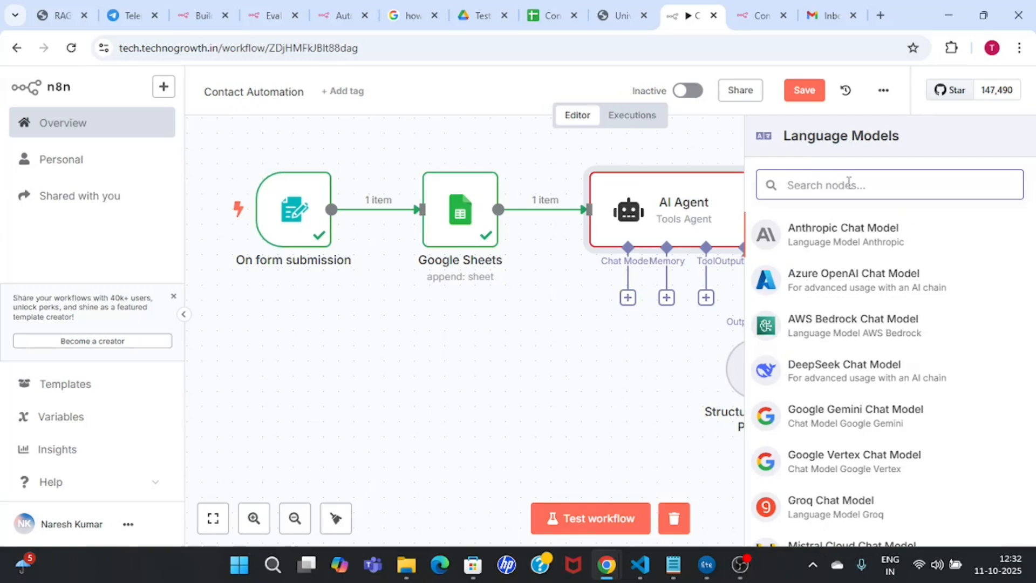
{"action": "type", "text": "opnai"}
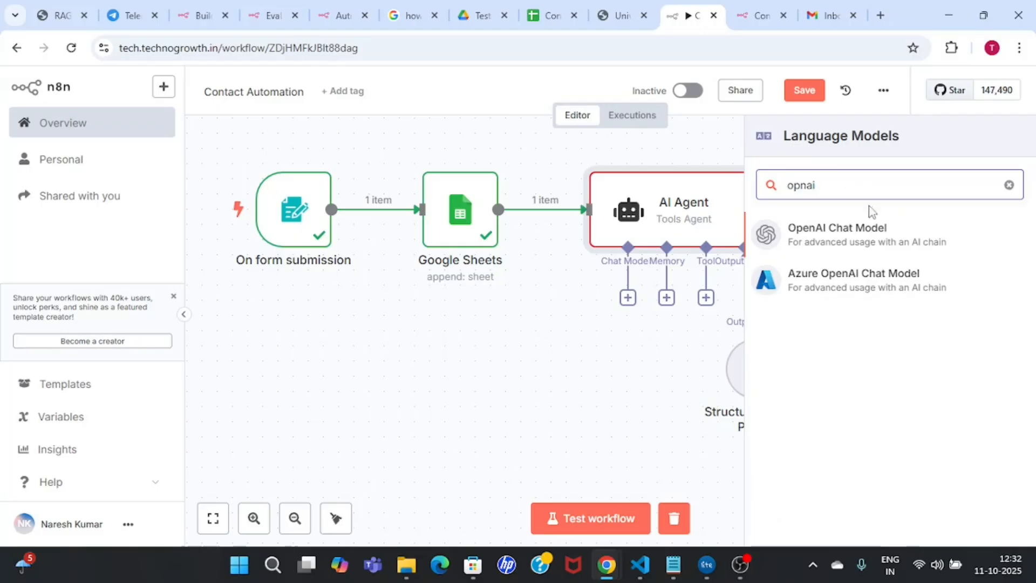
{"action": "left_click", "coordinate": [886, 232]}
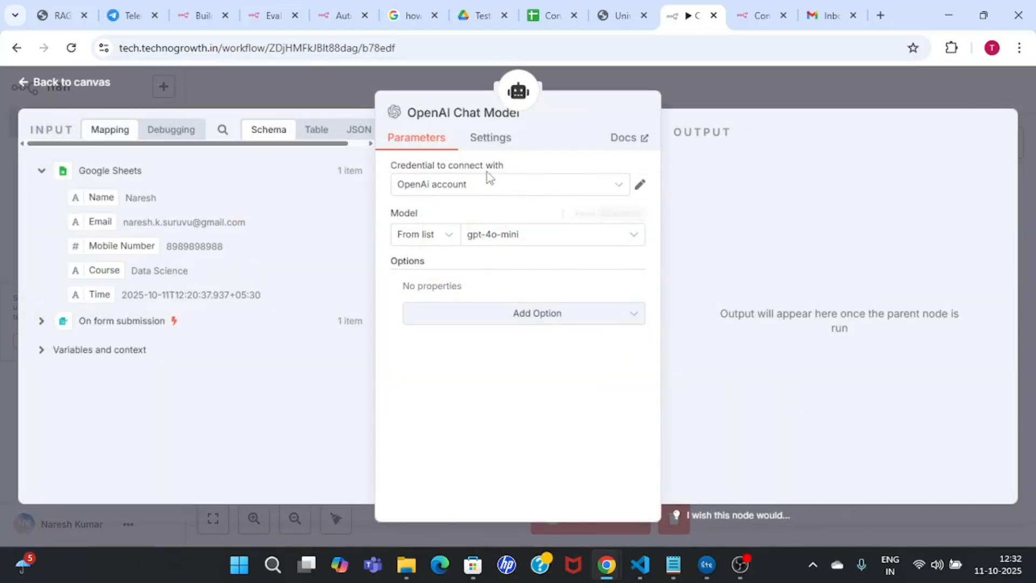
{"action": "left_click", "coordinate": [521, 194]}
{"action": "left_click", "coordinate": [502, 217]}
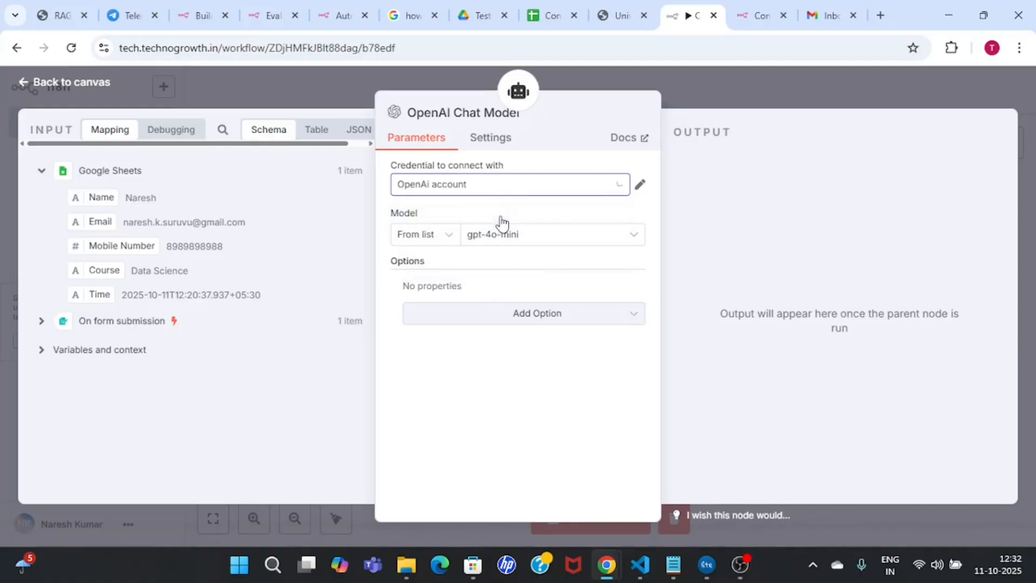
{"action": "left_click", "coordinate": [756, 74]}
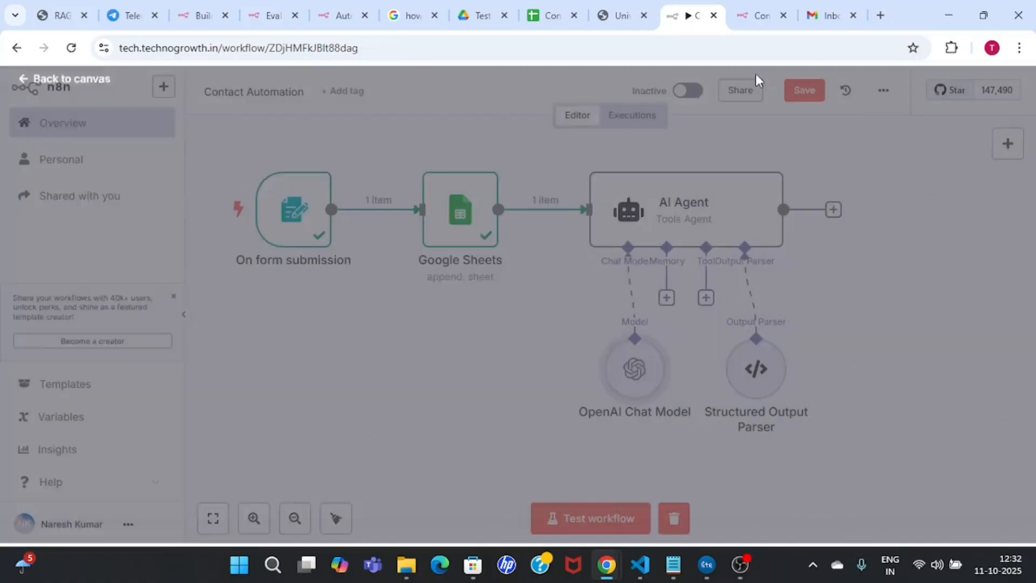
Step: Test the AI Agent and review the Subject 'Welcome to Tech Institute!' and Data Science email body
{"action": "double_click", "coordinate": [679, 187]}
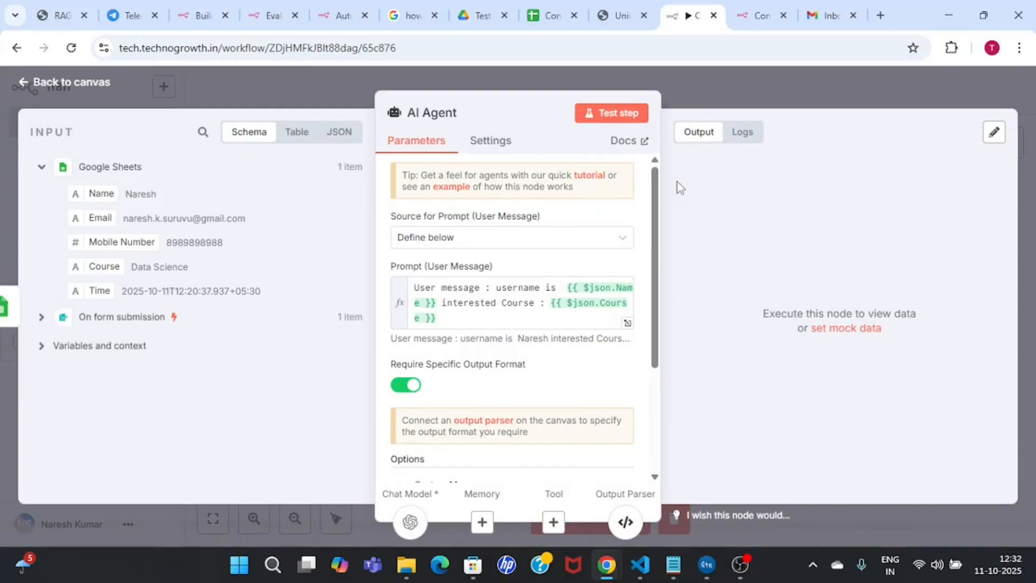
{"action": "left_click", "coordinate": [619, 114]}
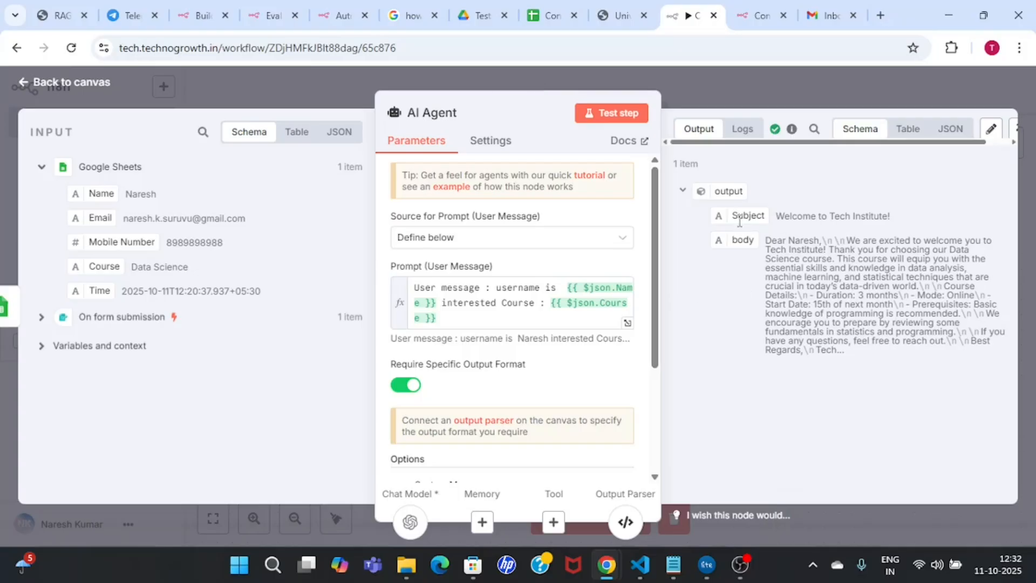
{"action": "left_click_drag", "start_coordinate": [776, 216], "coordinate": [900, 215]}
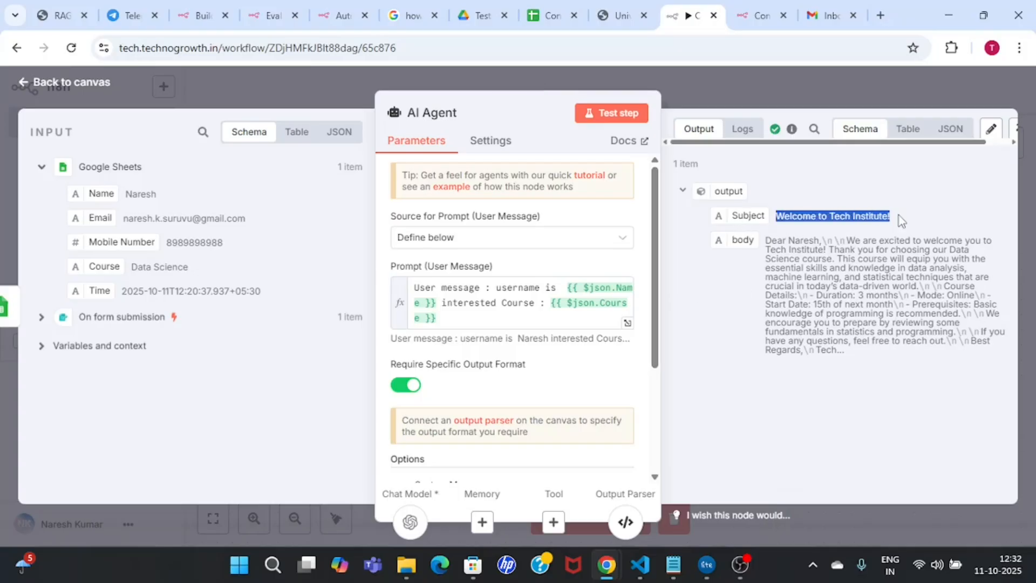
{"action": "left_click", "coordinate": [898, 213]}
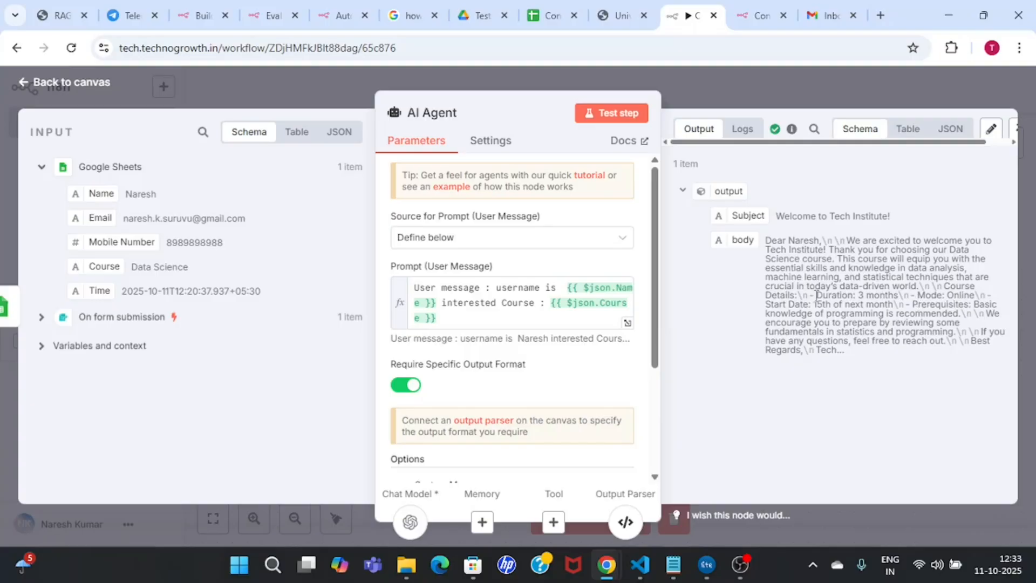
{"action": "left_click_drag", "start_coordinate": [817, 290], "coordinate": [900, 294]}
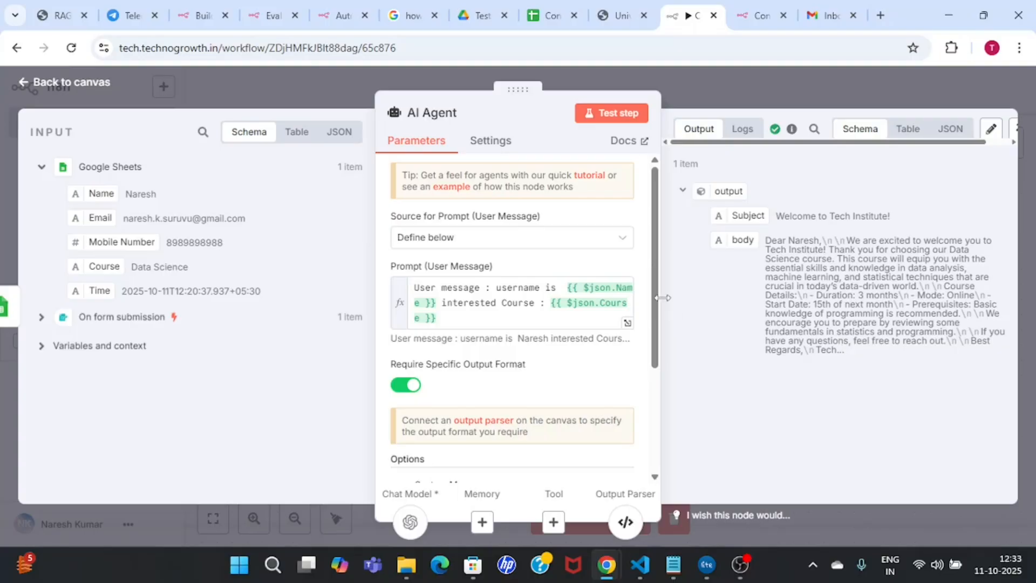
{"action": "left_click_drag", "start_coordinate": [654, 293], "coordinate": [651, 390]}
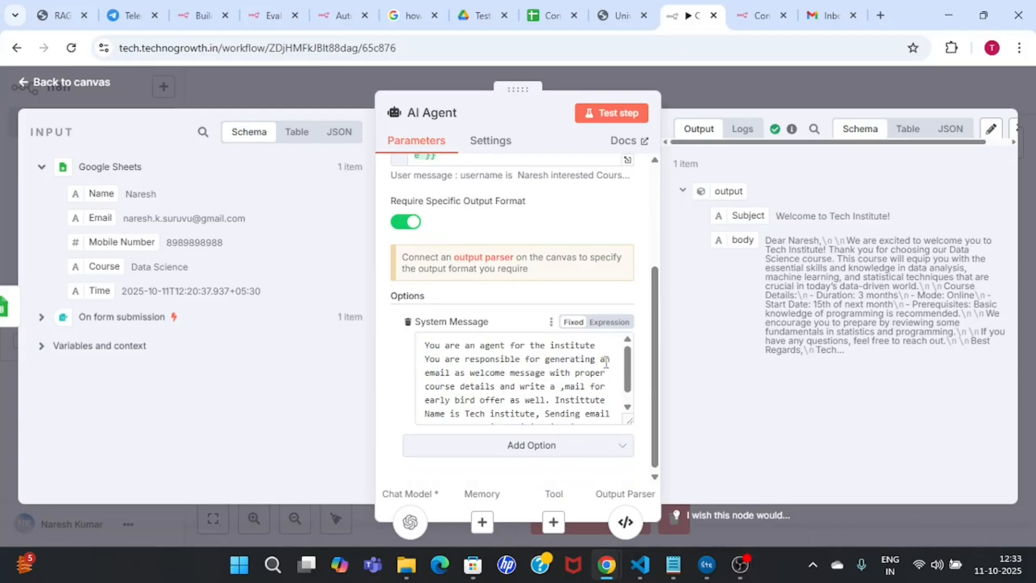
Step: Add 'and a sales pitch' to the system message and rerun the AI Agent test
{"action": "left_click", "coordinate": [546, 373]}
{"action": "type", "text": "and a "}
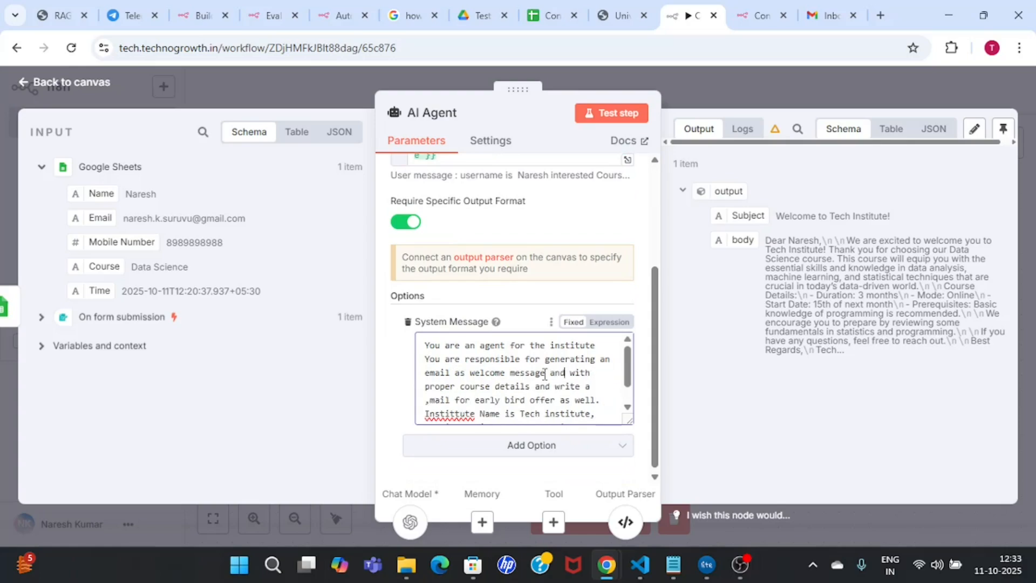
{"action": "type", "text": "sales pit"}
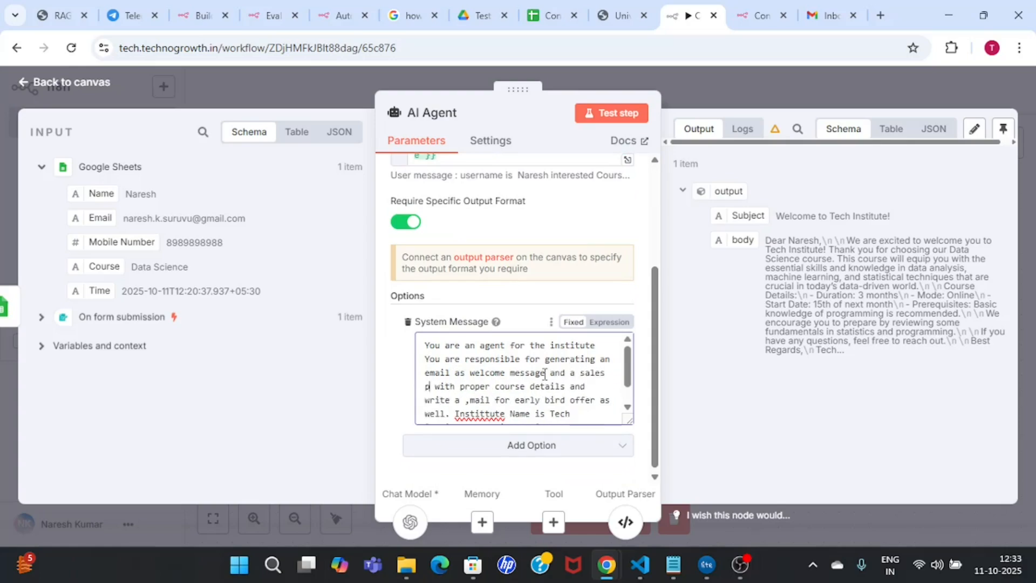
{"action": "type", "text": "ch"}
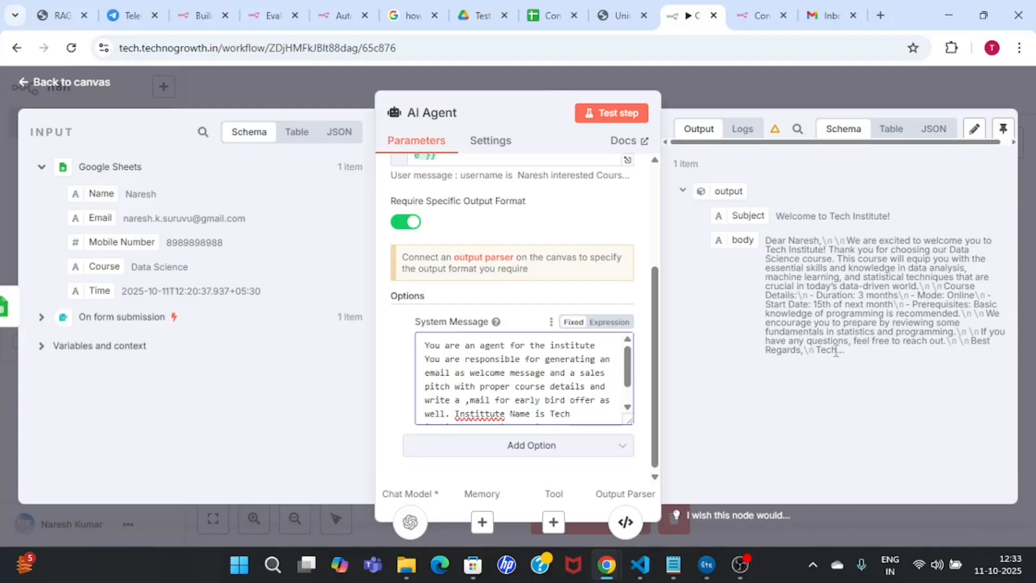
{"action": "left_click", "coordinate": [623, 117]}
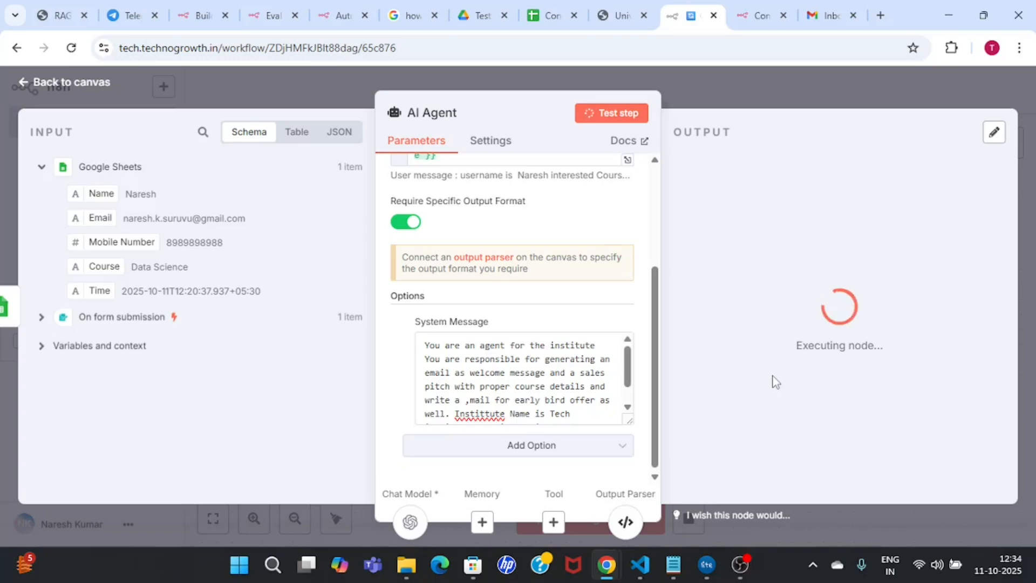
{"action": "scroll", "coordinate": [632, 391], "scroll_direction": "down", "scroll_amount": 1}
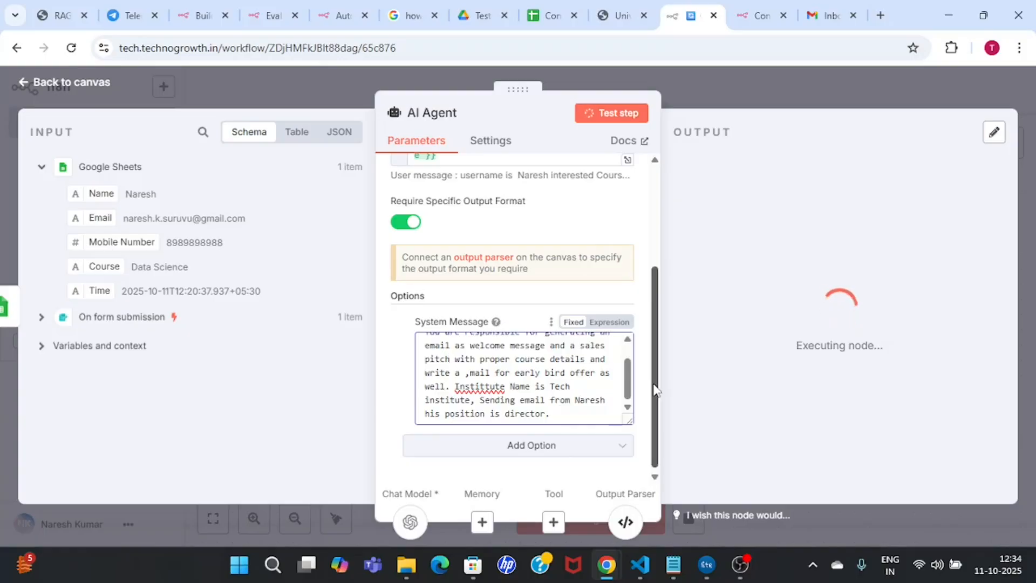
{"action": "scroll", "coordinate": [654, 390], "scroll_direction": "up", "scroll_amount": 3}
{"action": "scroll", "coordinate": [652, 396], "scroll_direction": "down", "scroll_amount": 3}
{"action": "left_click_drag", "start_coordinate": [630, 382], "coordinate": [627, 401]}
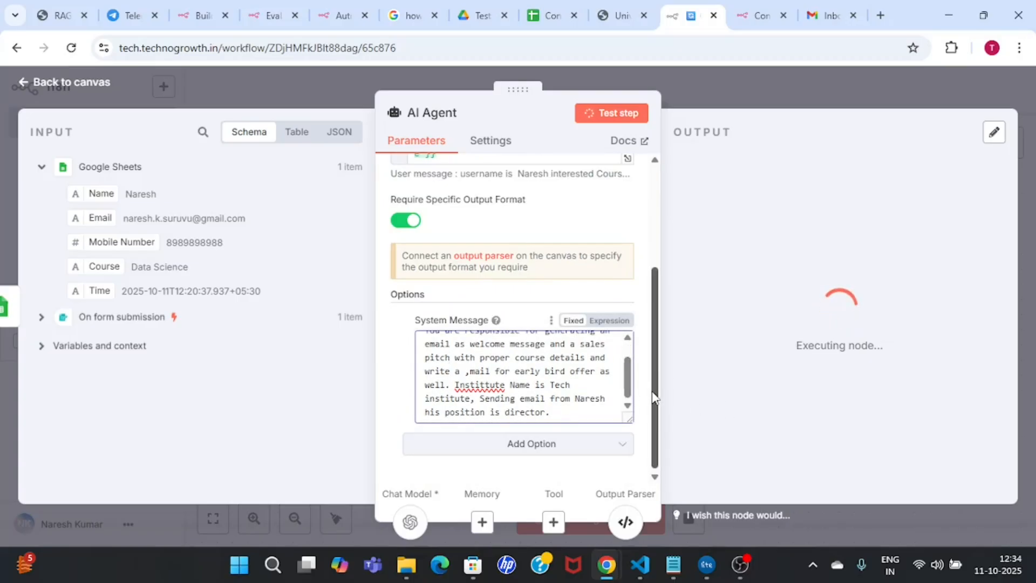
Step: Correct 'Instittute' to 'Institute' in the system message and return to the canvas
{"action": "left_click", "coordinate": [492, 384]}
{"action": "key", "text": "BackSpace"}
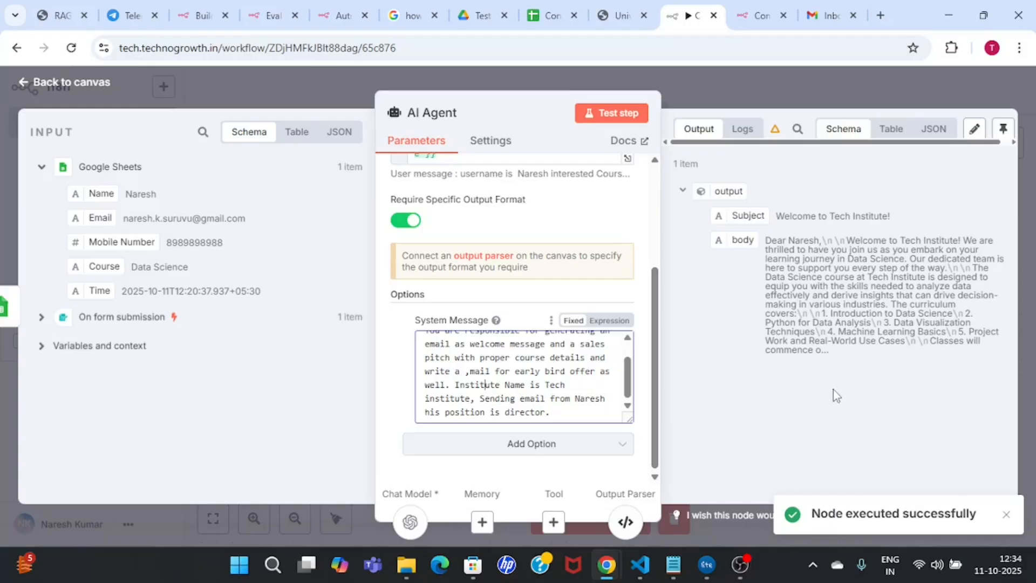
{"action": "double_click", "coordinate": [835, 341]}
{"action": "left_click", "coordinate": [822, 353]}
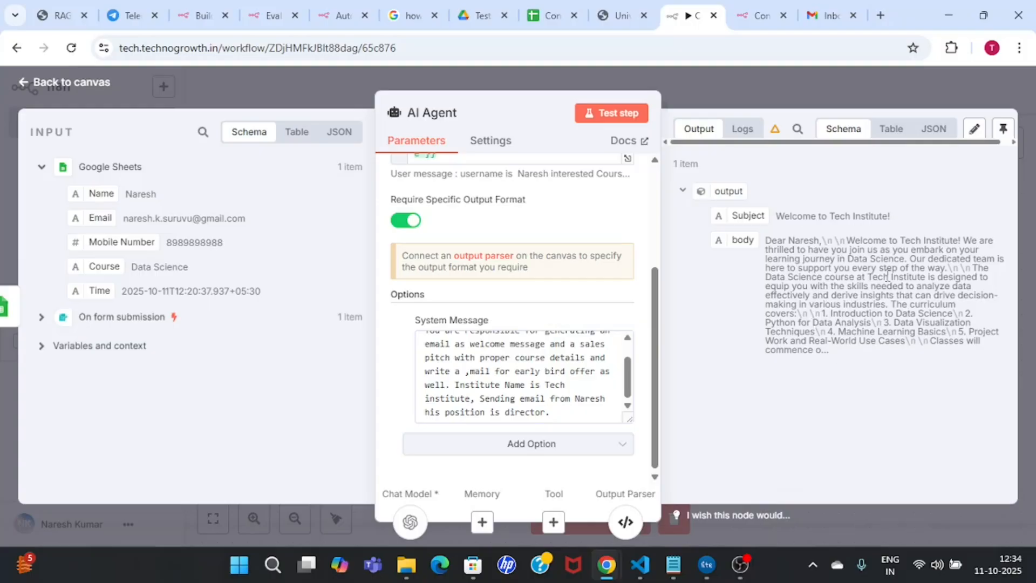
{"action": "left_click", "coordinate": [815, 103]}
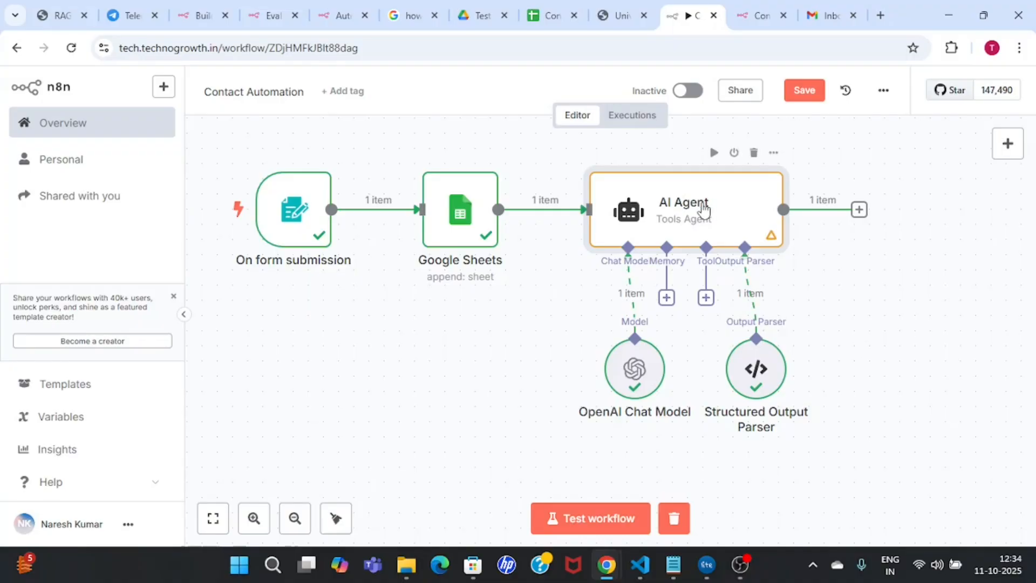
Step: Line up the trigger, Google Sheets, AI Agent, chat model and output parser nodes
{"action": "left_click_drag", "start_coordinate": [706, 204], "coordinate": [676, 221]}
{"action": "left_click_drag", "start_coordinate": [482, 233], "coordinate": [452, 264]}
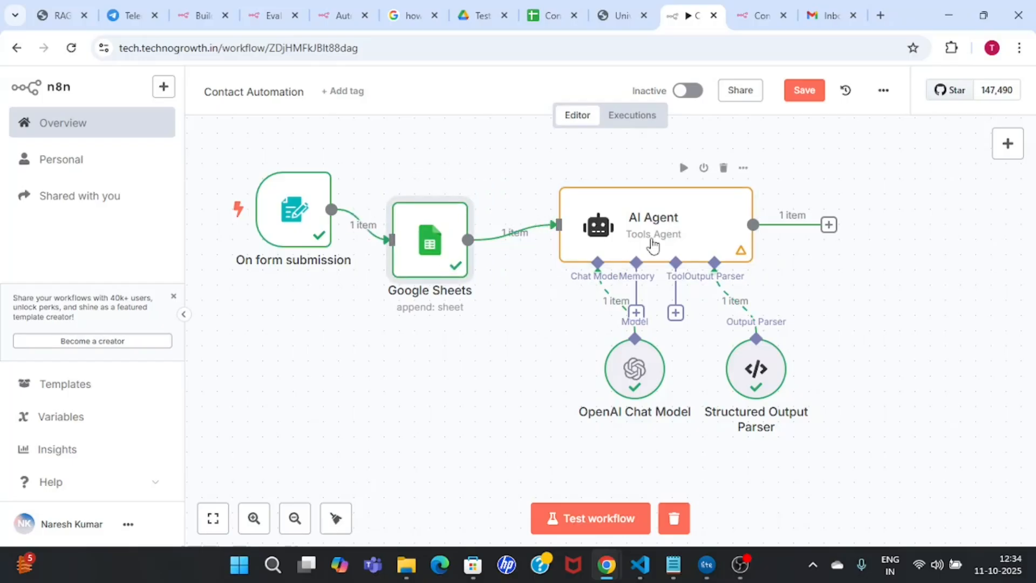
{"action": "left_click_drag", "start_coordinate": [652, 239], "coordinate": [622, 254]}
{"action": "left_click_drag", "start_coordinate": [629, 373], "coordinate": [508, 388]}
{"action": "left_click_drag", "start_coordinate": [751, 369], "coordinate": [611, 415]}
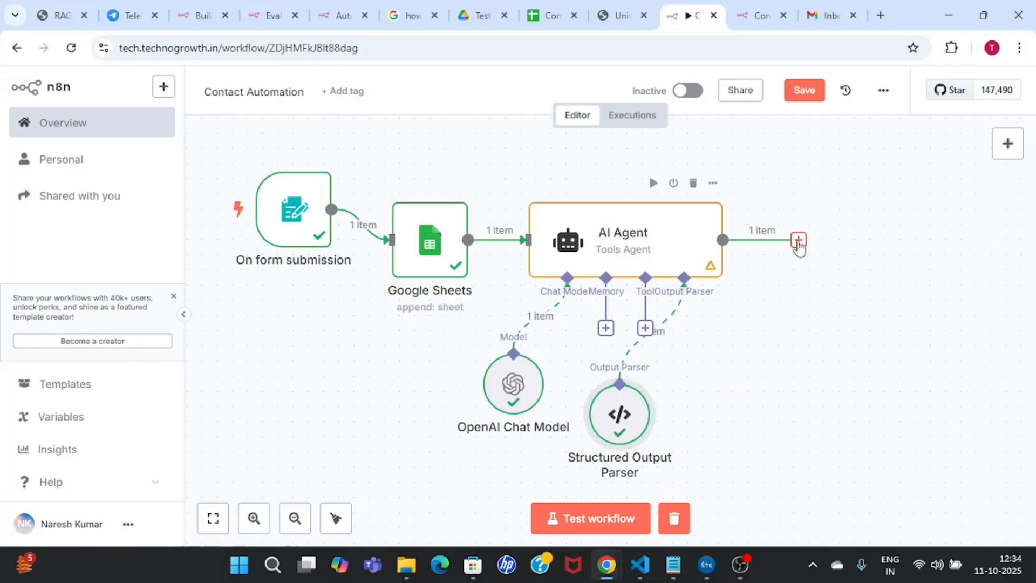
Step: Add a Gmail 'Send a message' node after the AI Agent
{"action": "left_click", "coordinate": [799, 240]}
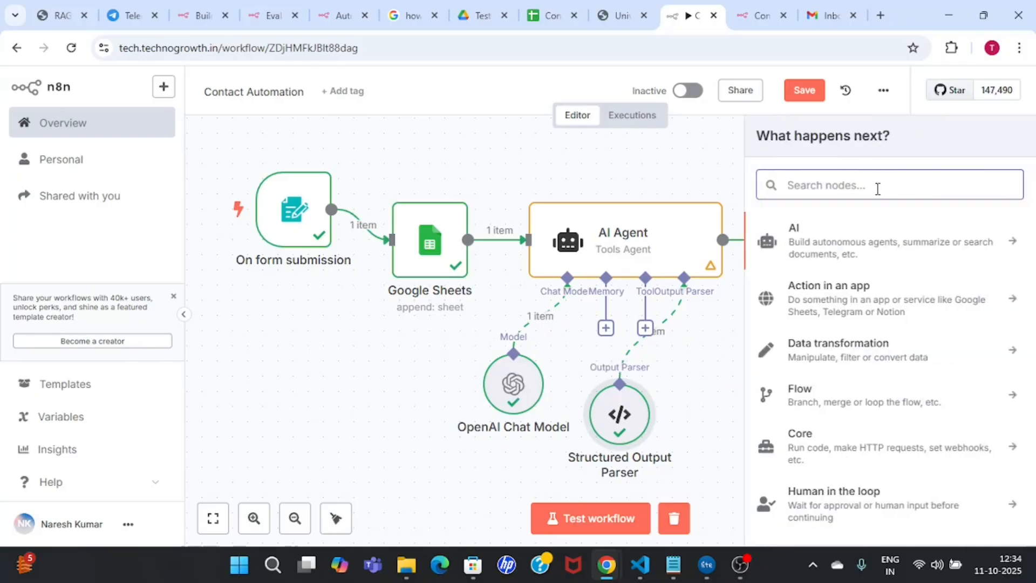
{"action": "type", "text": "gmail"}
{"action": "left_click", "coordinate": [1013, 234]}
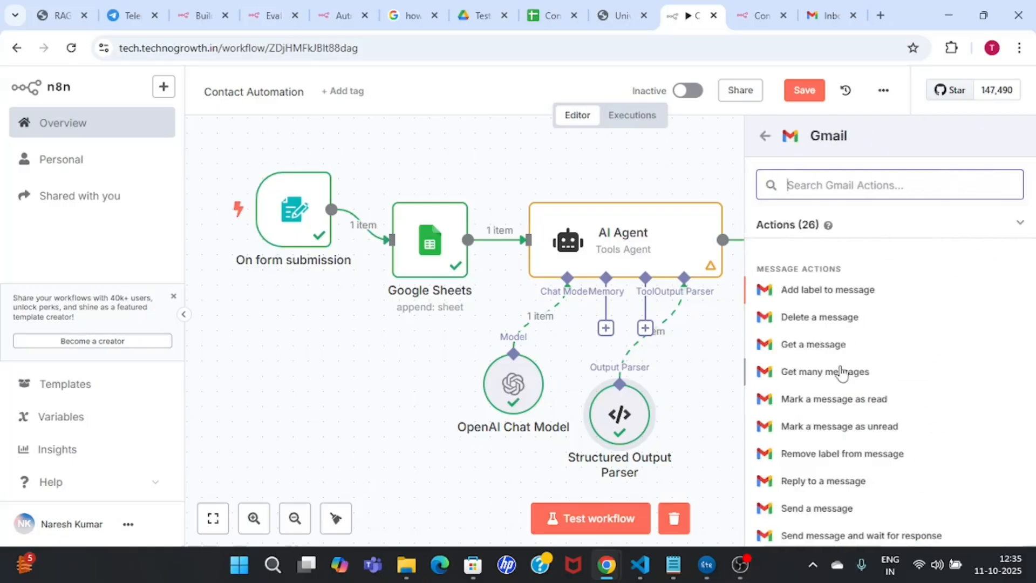
{"action": "left_click", "coordinate": [836, 515]}
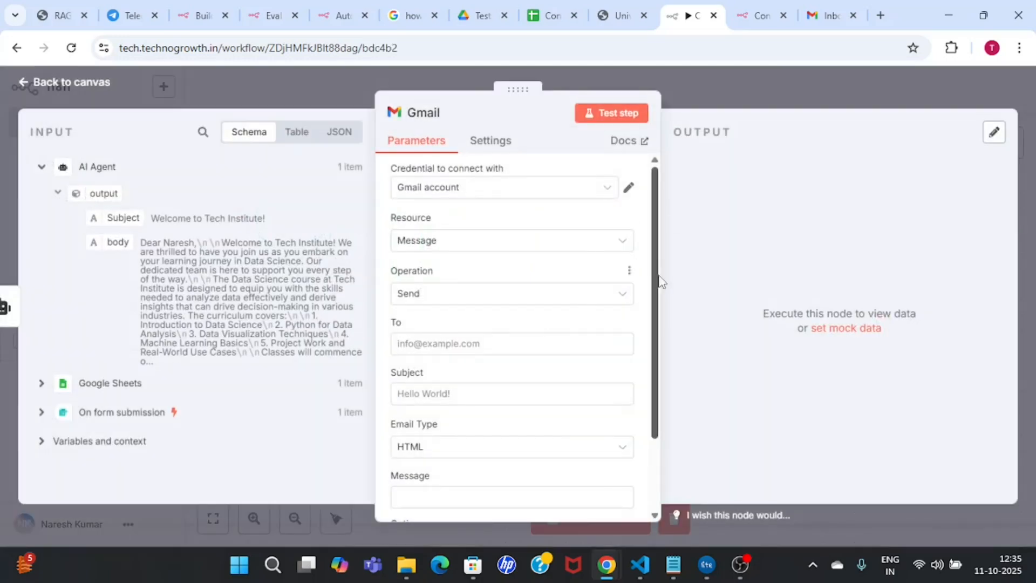
Step: Map the Google Sheets Email field into the Gmail node's To recipient
{"action": "scroll", "coordinate": [654, 280], "scroll_direction": "down", "scroll_amount": 1}
{"action": "scroll", "coordinate": [654, 279], "scroll_direction": "up", "scroll_amount": 1}
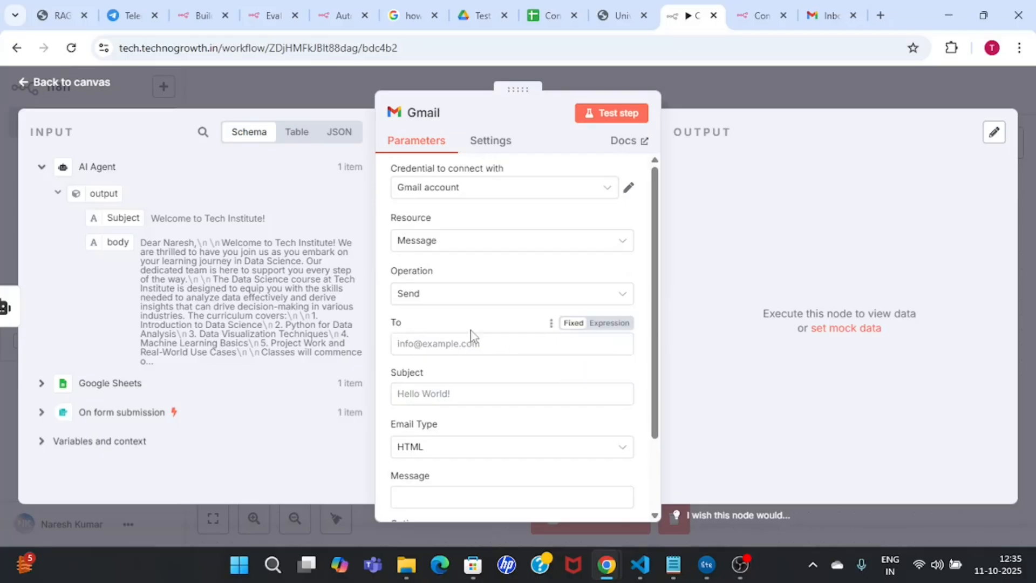
{"action": "left_click_drag", "start_coordinate": [658, 339], "coordinate": [662, 417]}
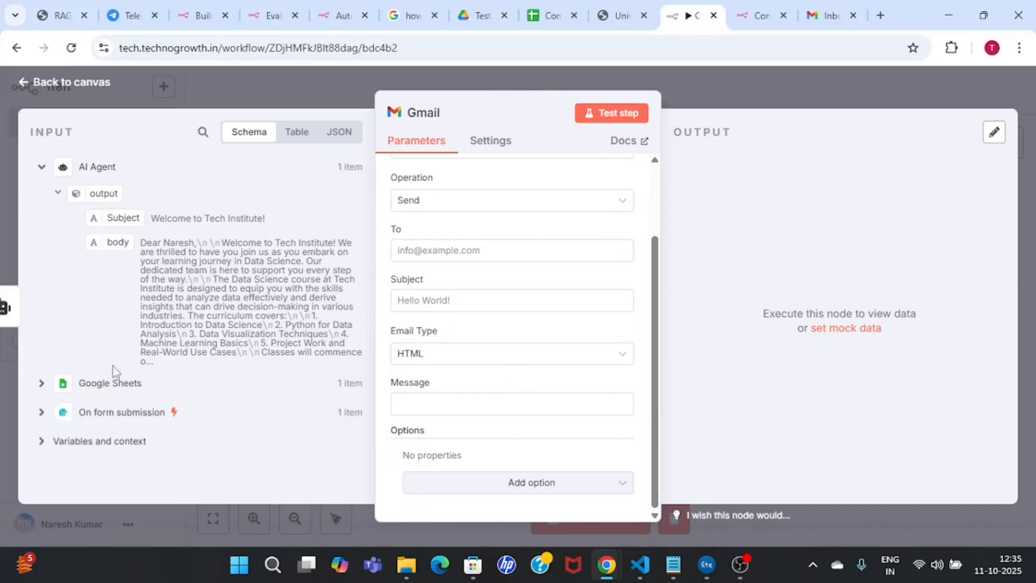
{"action": "left_click", "coordinate": [46, 385]}
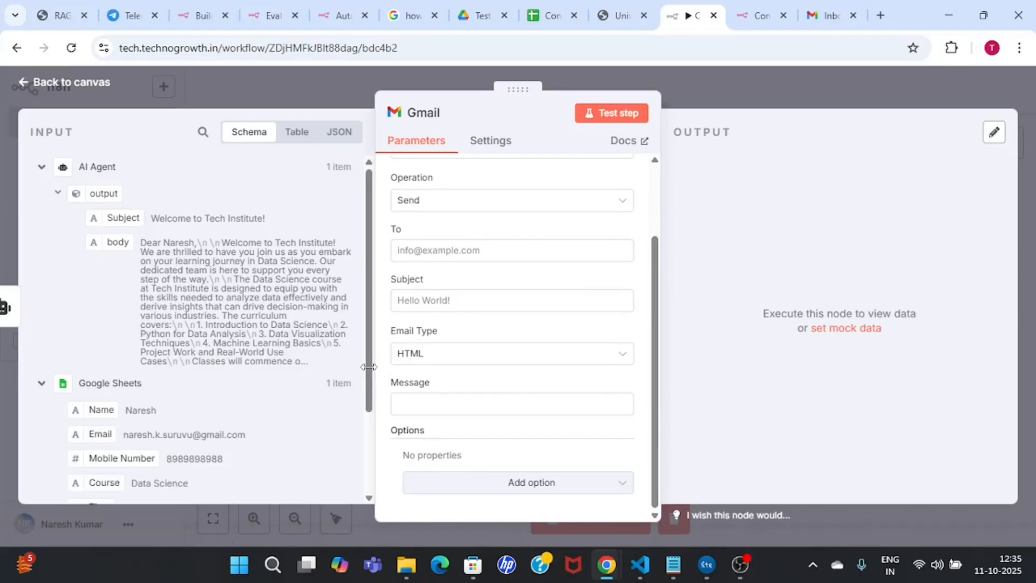
{"action": "left_click_drag", "start_coordinate": [375, 369], "coordinate": [368, 369]}
{"action": "scroll", "coordinate": [221, 425], "scroll_direction": "down", "scroll_amount": 3}
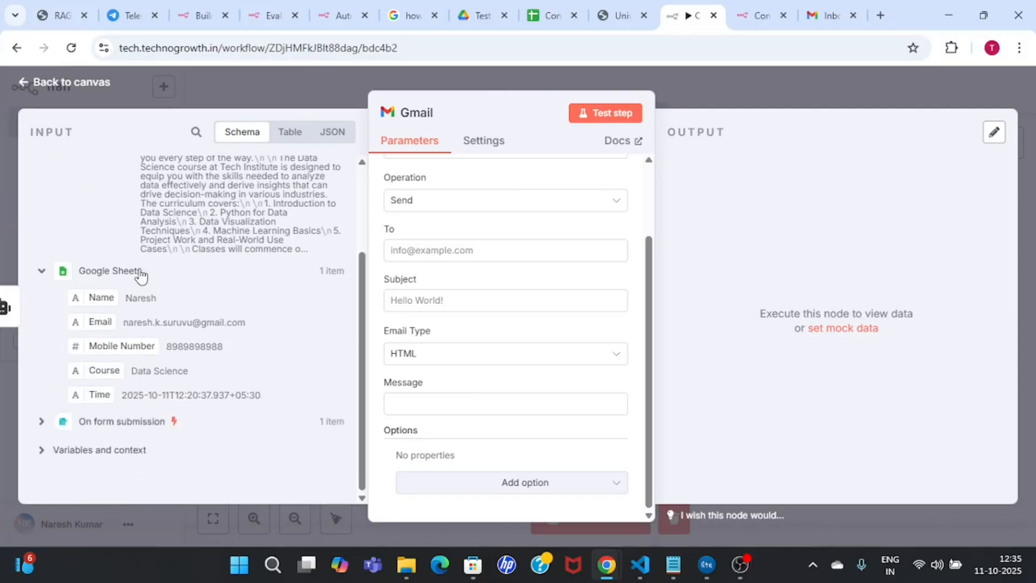
{"action": "left_click", "coordinate": [43, 422]}
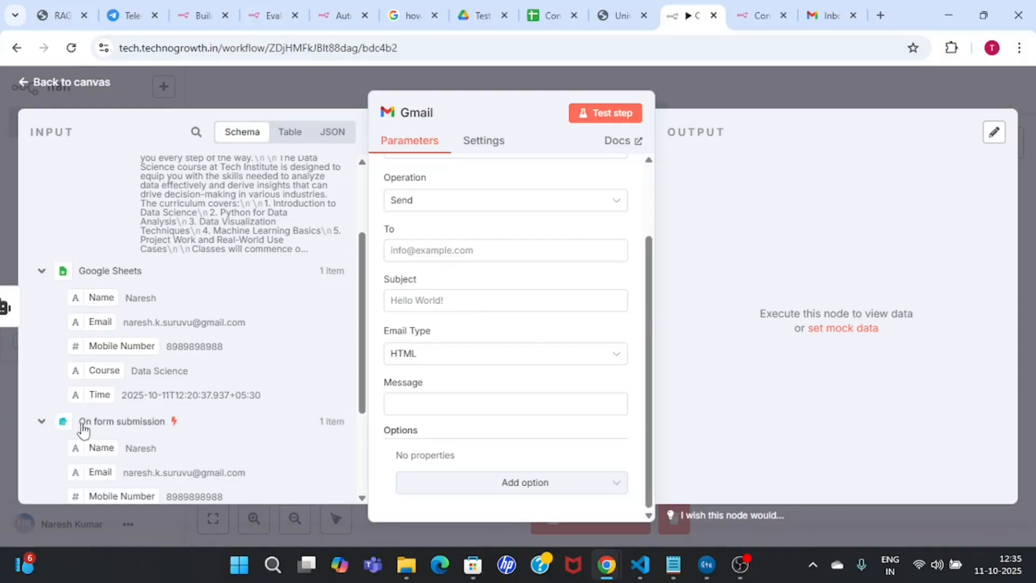
{"action": "left_click_drag", "start_coordinate": [361, 369], "coordinate": [206, 423]}
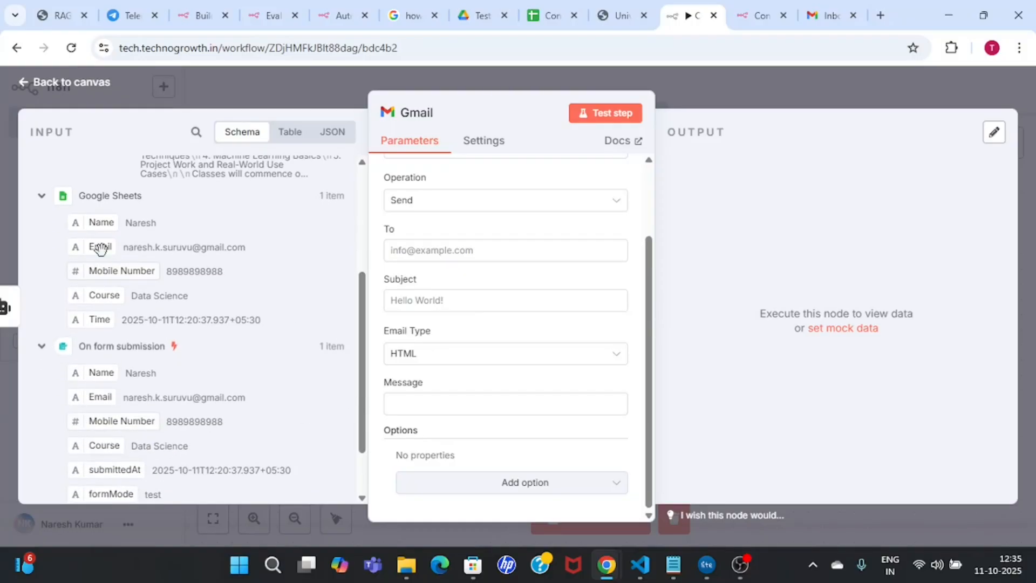
{"action": "left_click_drag", "start_coordinate": [156, 258], "coordinate": [471, 257]}
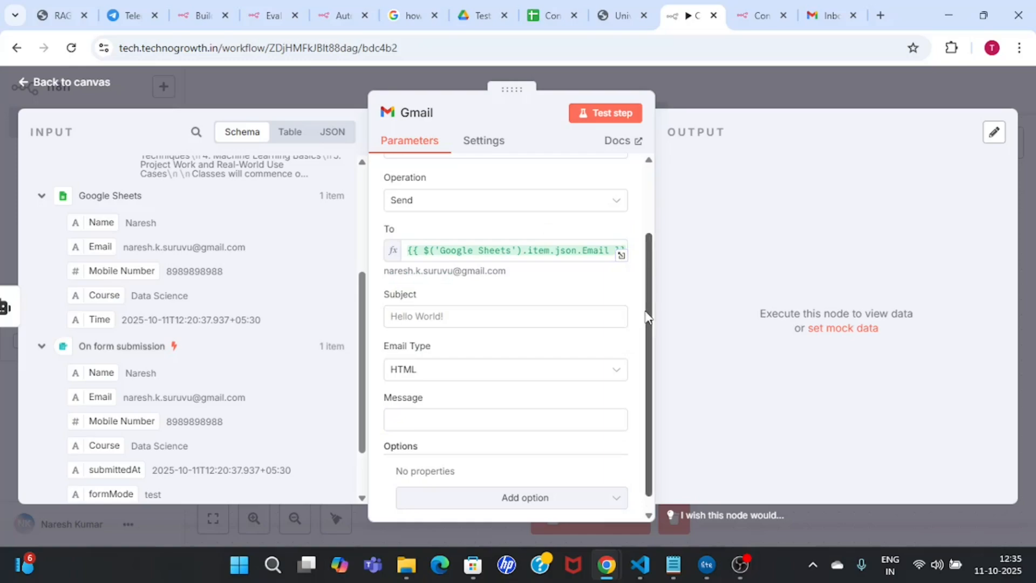
Step: Map the AI Agent's Subject output into the email Subject field
{"action": "scroll", "coordinate": [633, 297], "scroll_direction": "down", "scroll_amount": 1}
{"action": "left_click", "coordinate": [421, 303]}
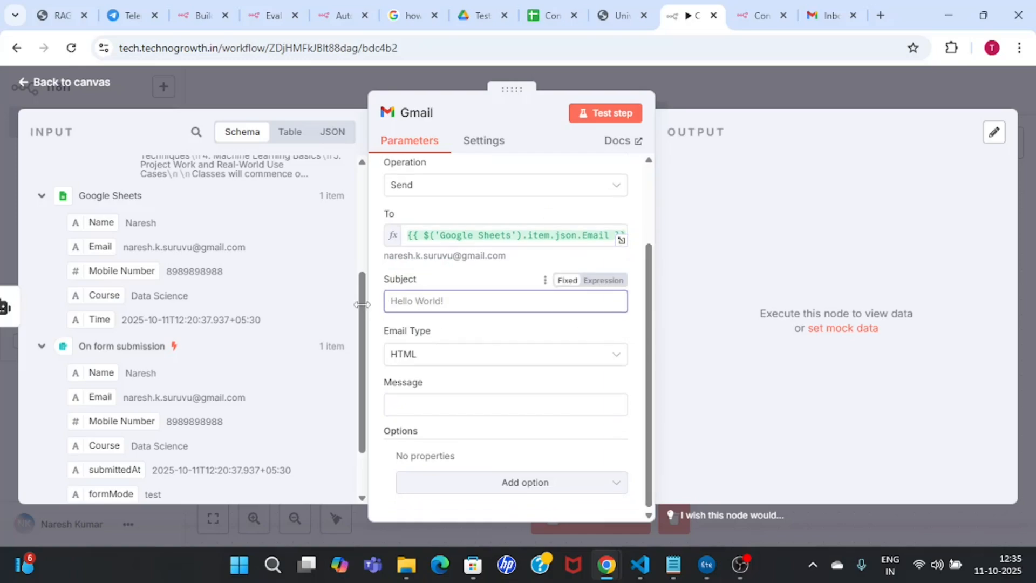
{"action": "left_click_drag", "start_coordinate": [361, 306], "coordinate": [358, 178]}
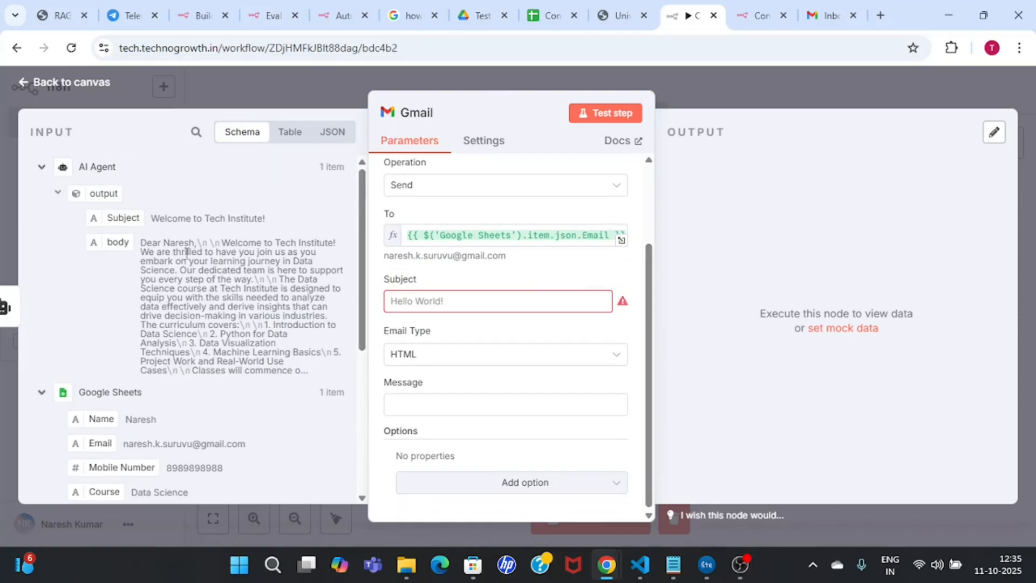
{"action": "left_click_drag", "start_coordinate": [112, 215], "coordinate": [438, 308]}
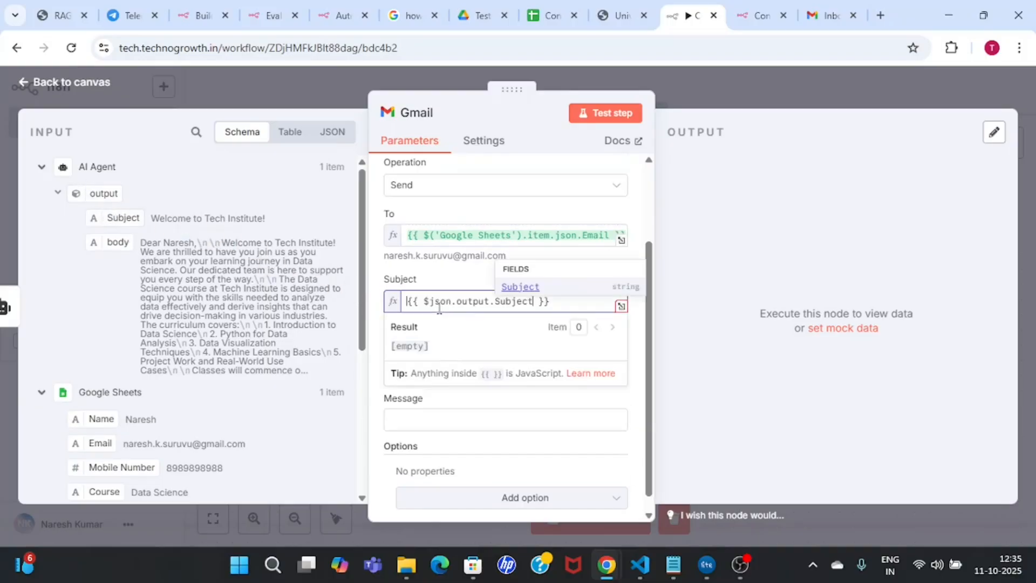
{"action": "left_click", "coordinate": [640, 228]}
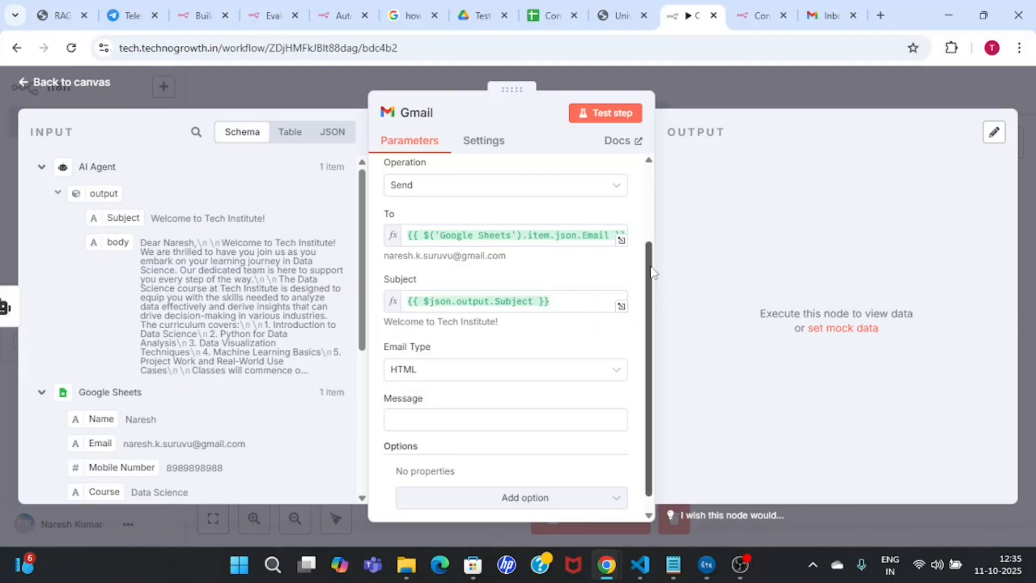
{"action": "left_click_drag", "start_coordinate": [649, 271], "coordinate": [648, 332]}
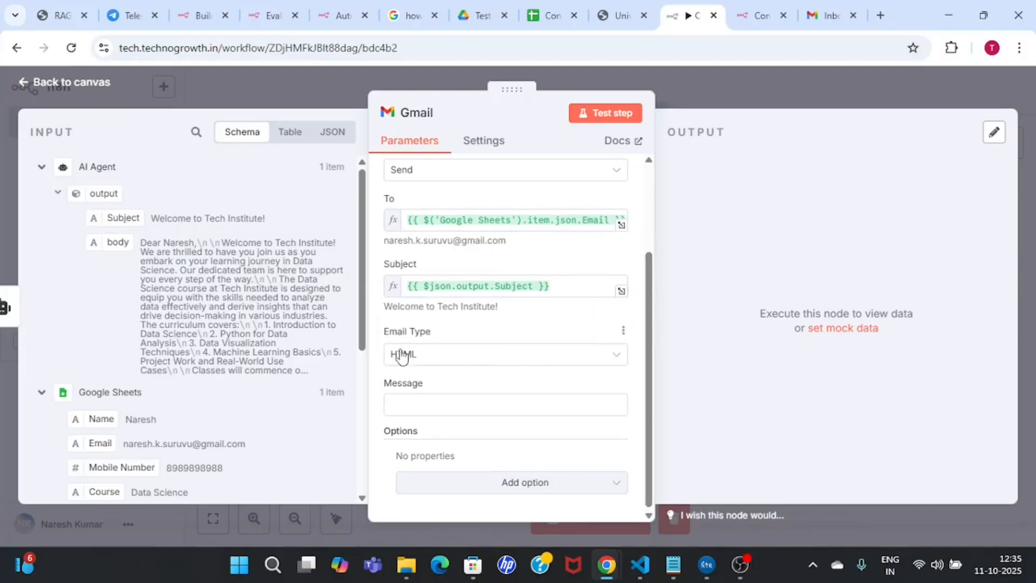
Step: Set Email Type to Text and map the AI Agent's body into the Message
{"action": "left_click", "coordinate": [551, 366]}
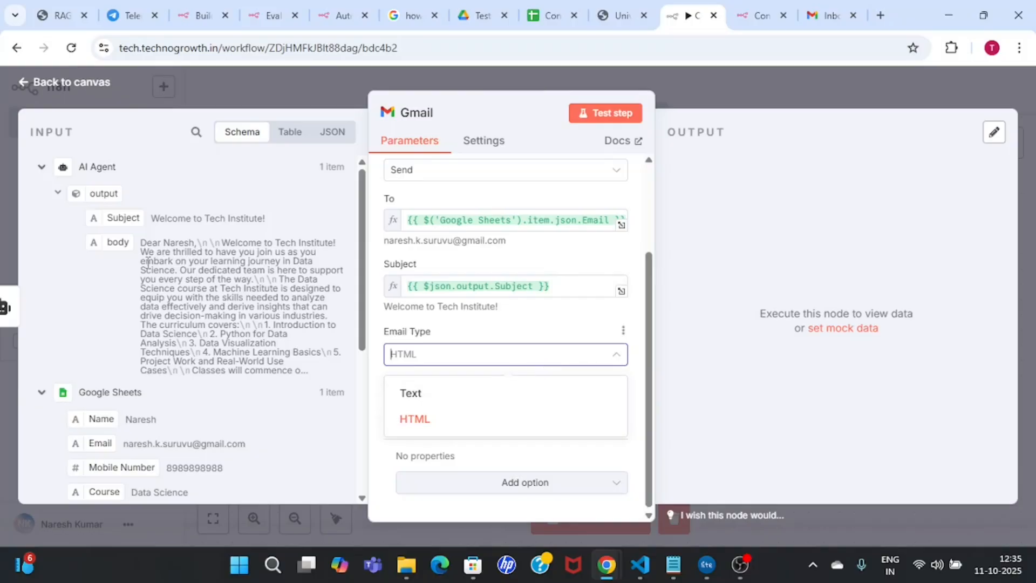
{"action": "left_click_drag", "start_coordinate": [140, 244], "coordinate": [303, 368]}
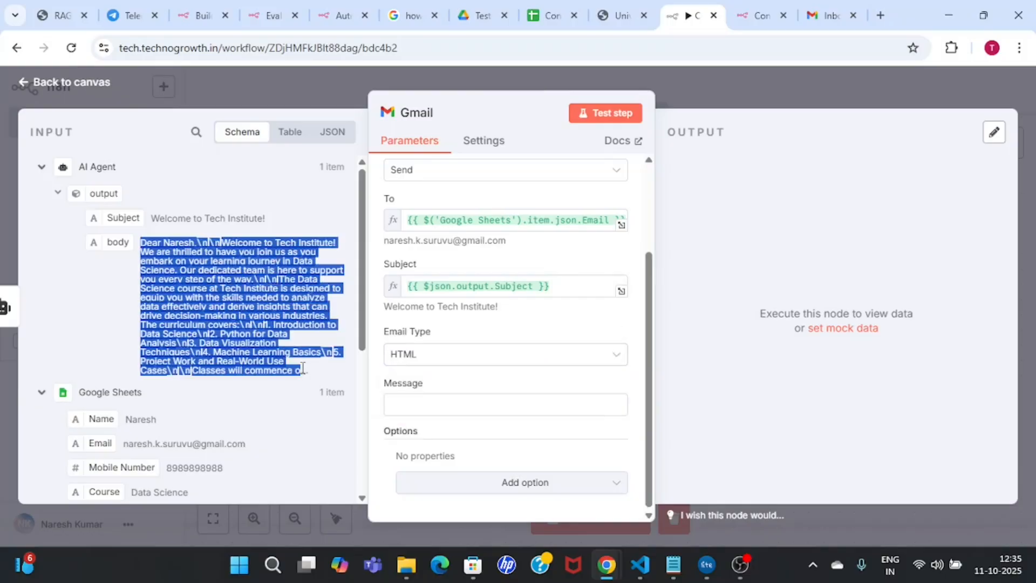
{"action": "left_click", "coordinate": [484, 360]}
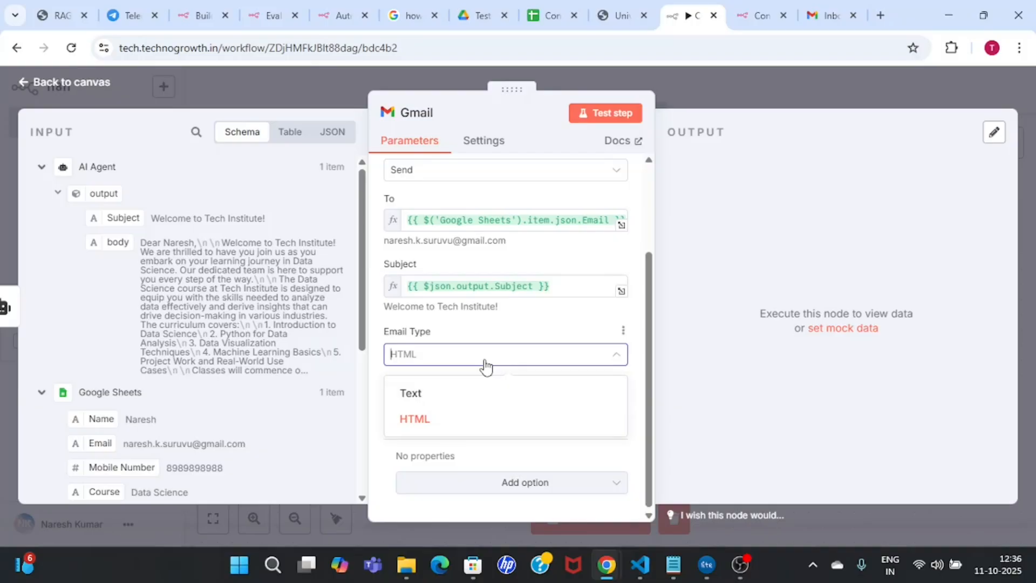
{"action": "left_click", "coordinate": [460, 403]}
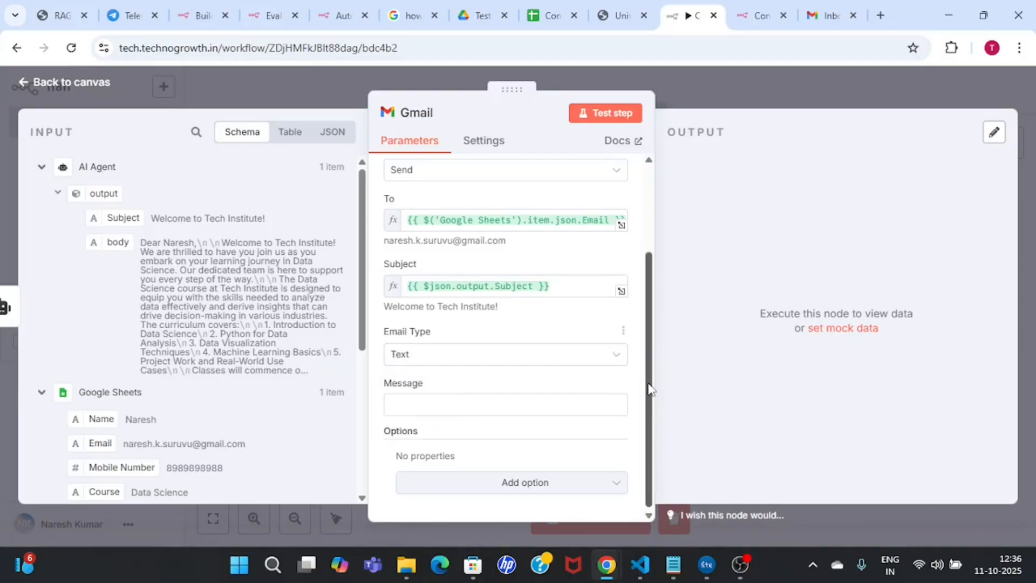
{"action": "left_click", "coordinate": [594, 363]}
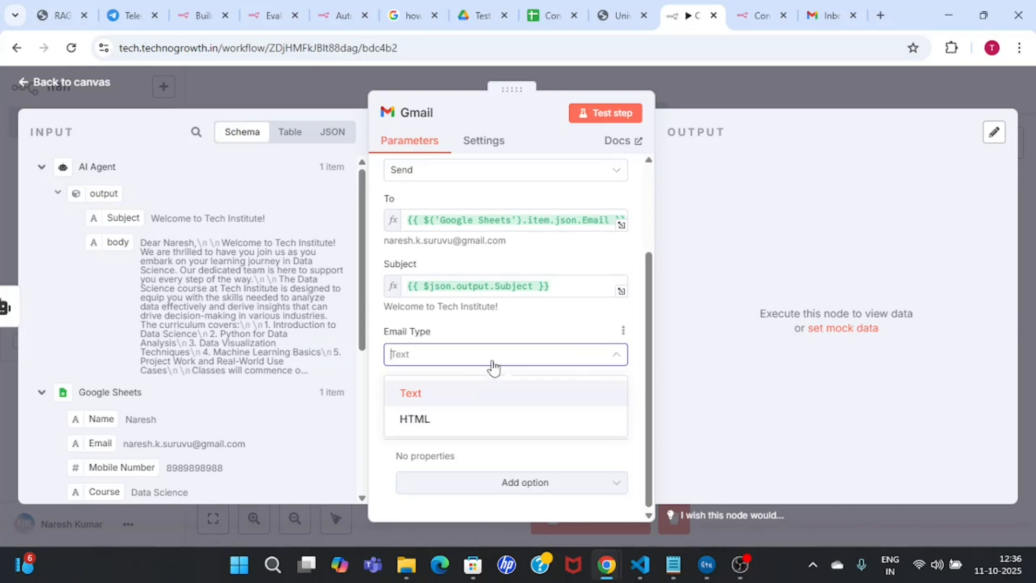
{"action": "left_click", "coordinate": [512, 357]}
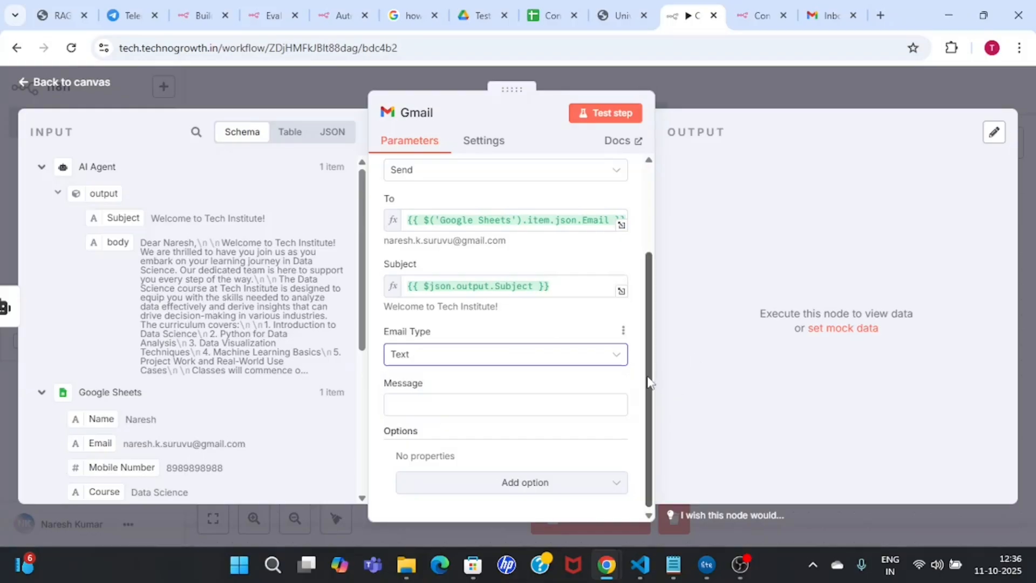
{"action": "left_click", "coordinate": [463, 408]}
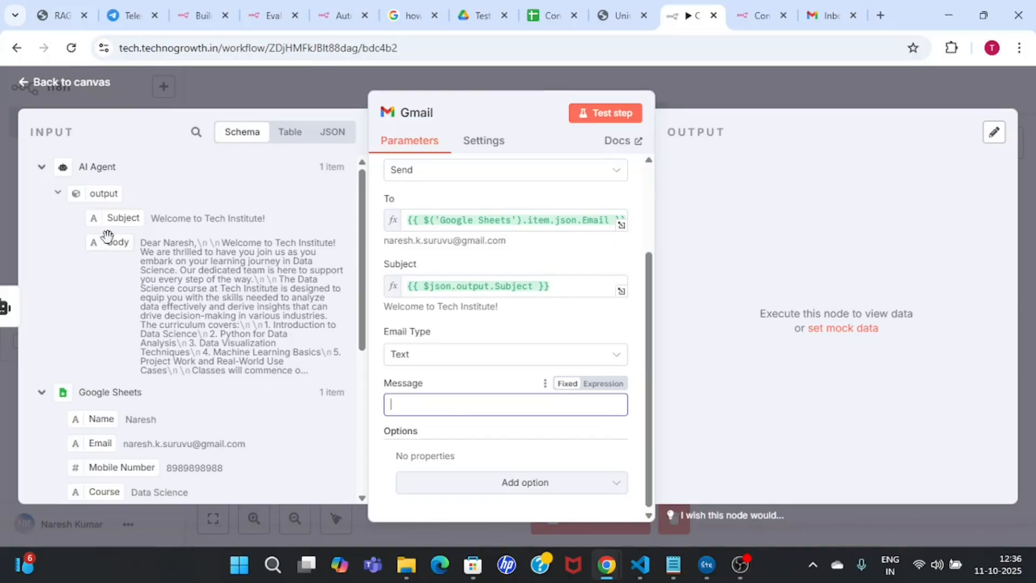
{"action": "left_click_drag", "start_coordinate": [104, 244], "coordinate": [479, 405]}
{"action": "left_click", "coordinate": [641, 354]}
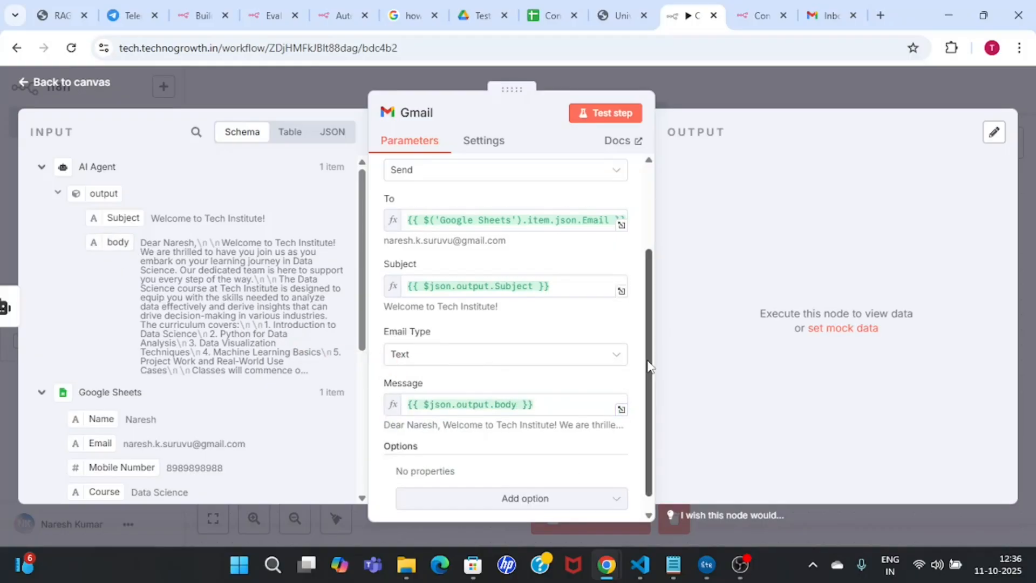
{"action": "left_click_drag", "start_coordinate": [650, 364], "coordinate": [660, 475]}
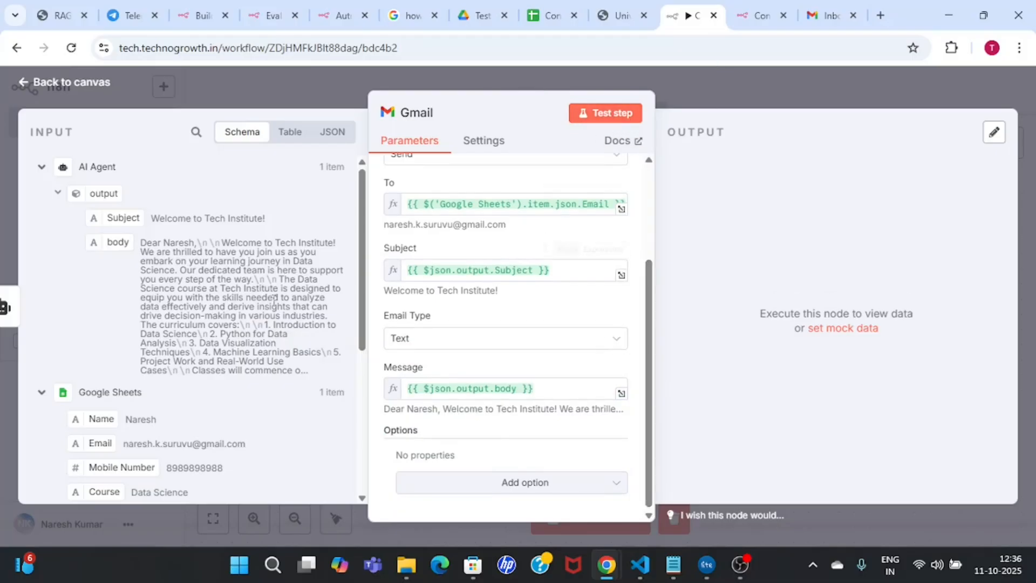
Step: Test-send the Gmail step and switch to the Gmail inbox
{"action": "left_click", "coordinate": [610, 120]}
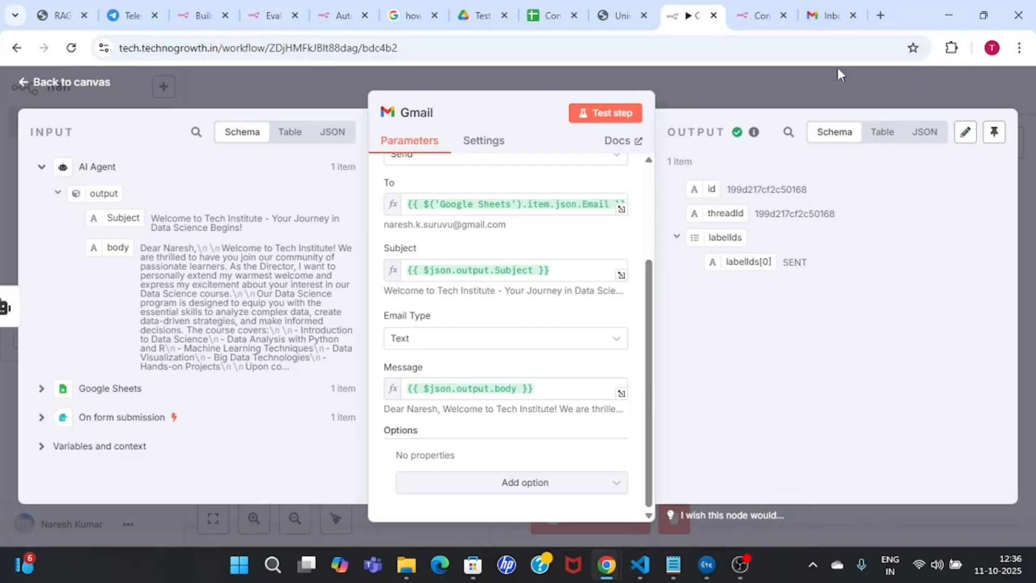
{"action": "left_click", "coordinate": [831, 15]}
{"action": "left_click", "coordinate": [606, 48]}
Step: Refresh the inbox and open the new 'Welcome to Tech Institute!' email
{"action": "key", "text": "Escape"}
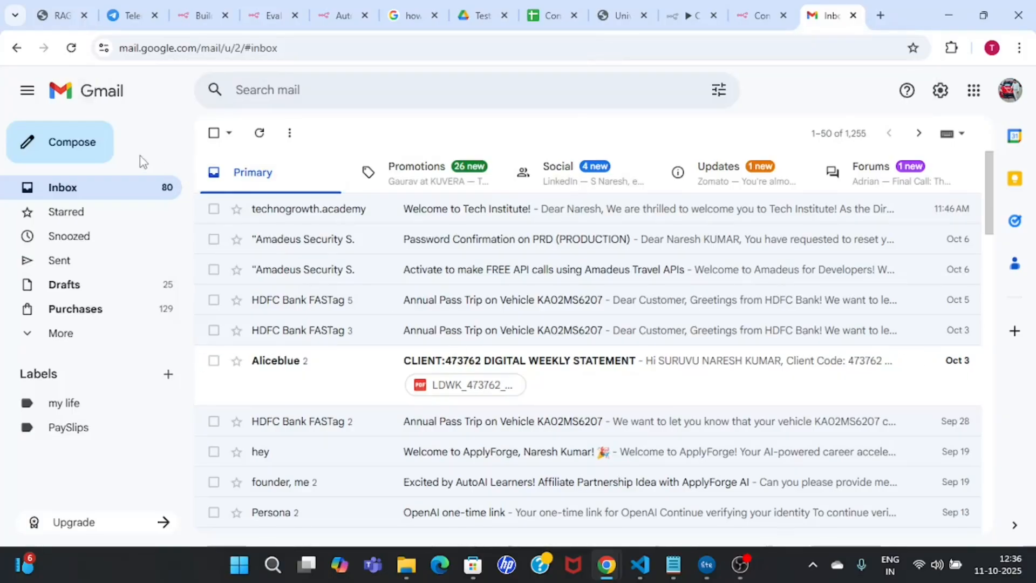
{"action": "left_click", "coordinate": [98, 191]}
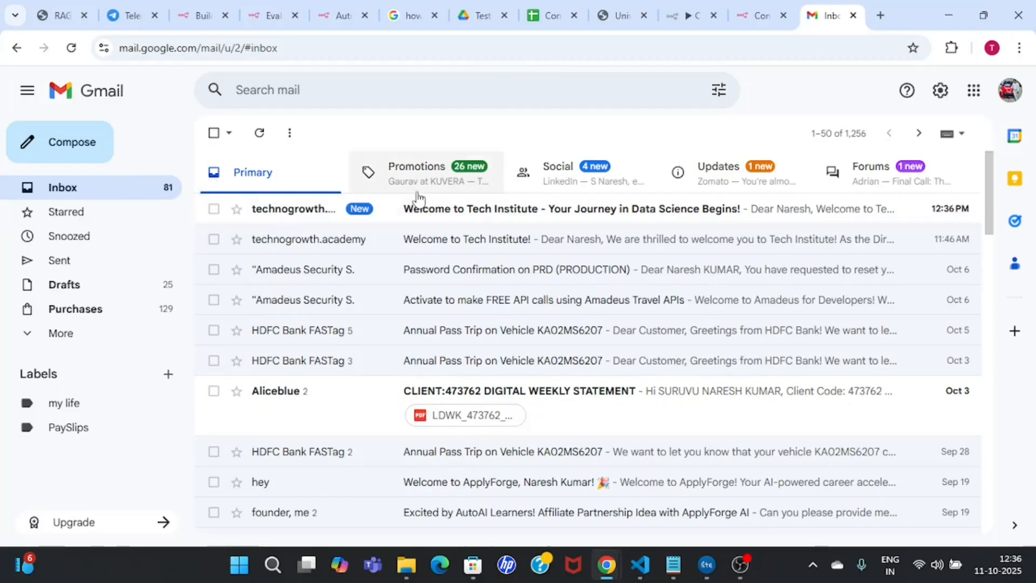
{"action": "left_click", "coordinate": [593, 213]}
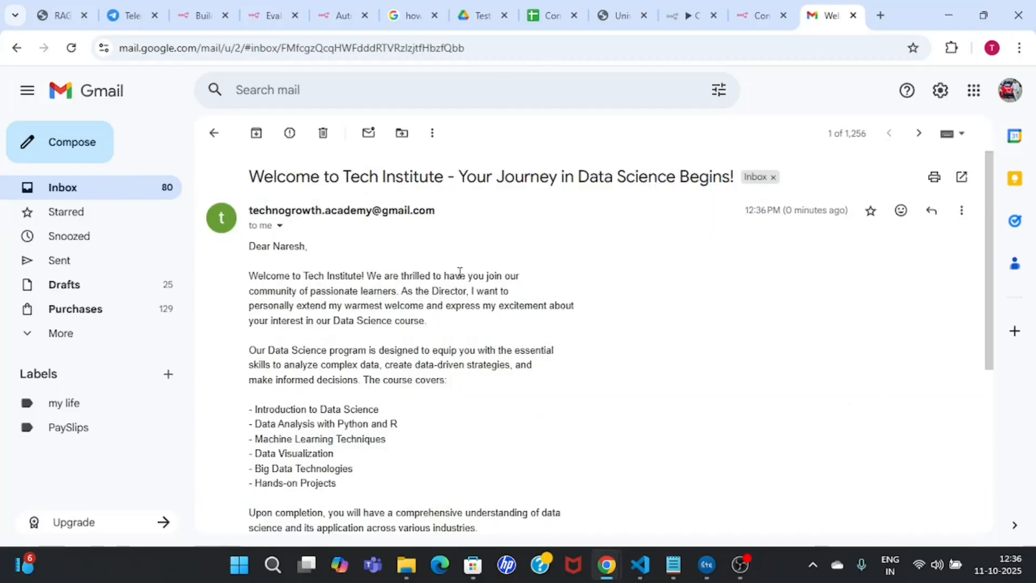
{"action": "left_click_drag", "start_coordinate": [467, 175], "coordinate": [734, 178]}
{"action": "left_click_drag", "start_coordinate": [245, 180], "coordinate": [723, 178]}
{"action": "left_click", "coordinate": [464, 346]}
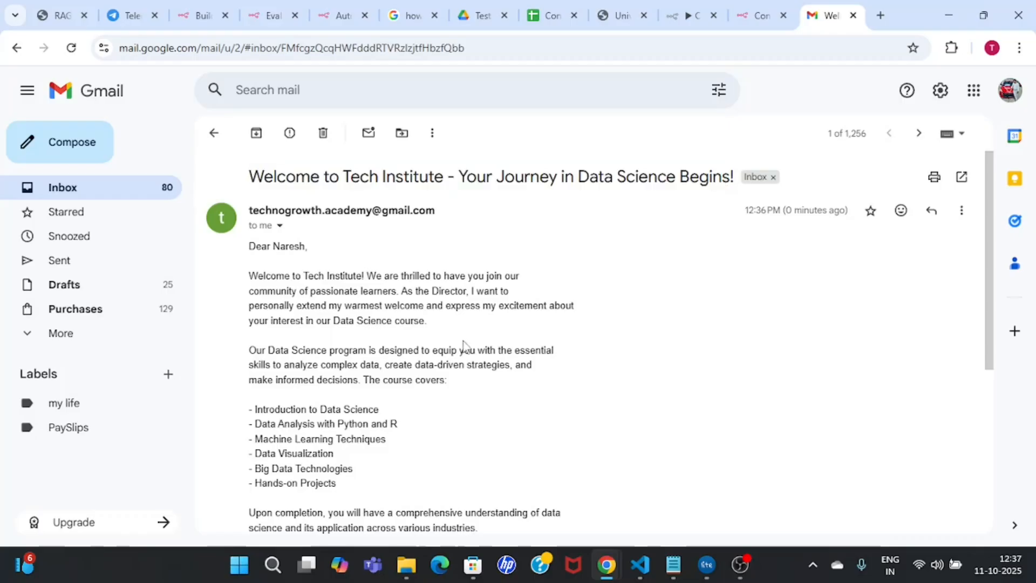
Step: Read down the email body to the 'sent automatically with n8n' footer
{"action": "scroll", "coordinate": [463, 347], "scroll_direction": "down", "scroll_amount": 1}
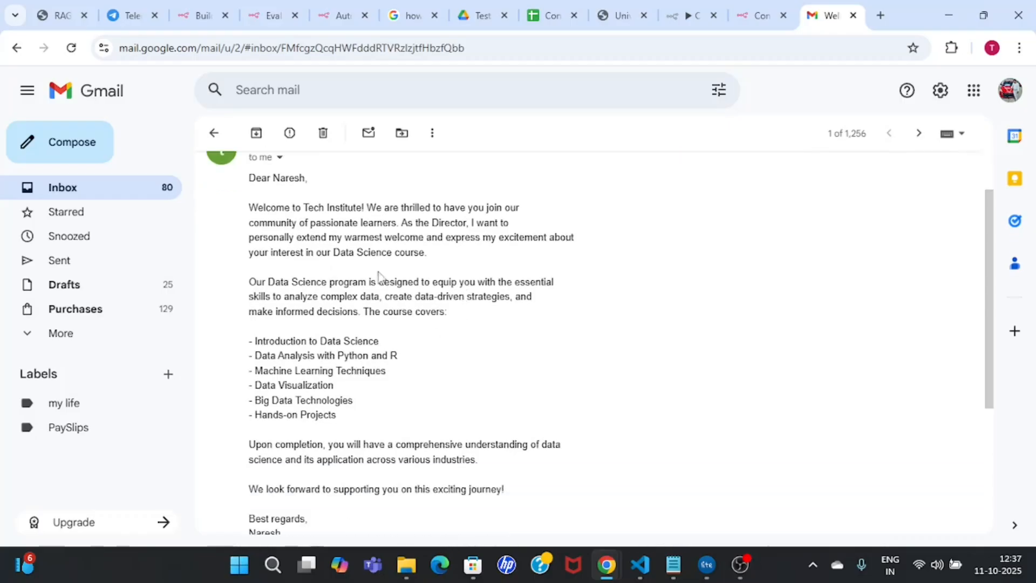
{"action": "left_click_drag", "start_coordinate": [252, 178], "coordinate": [340, 178]}
{"action": "left_click", "coordinate": [340, 179]}
{"action": "scroll", "coordinate": [468, 363], "scroll_direction": "down", "scroll_amount": 2}
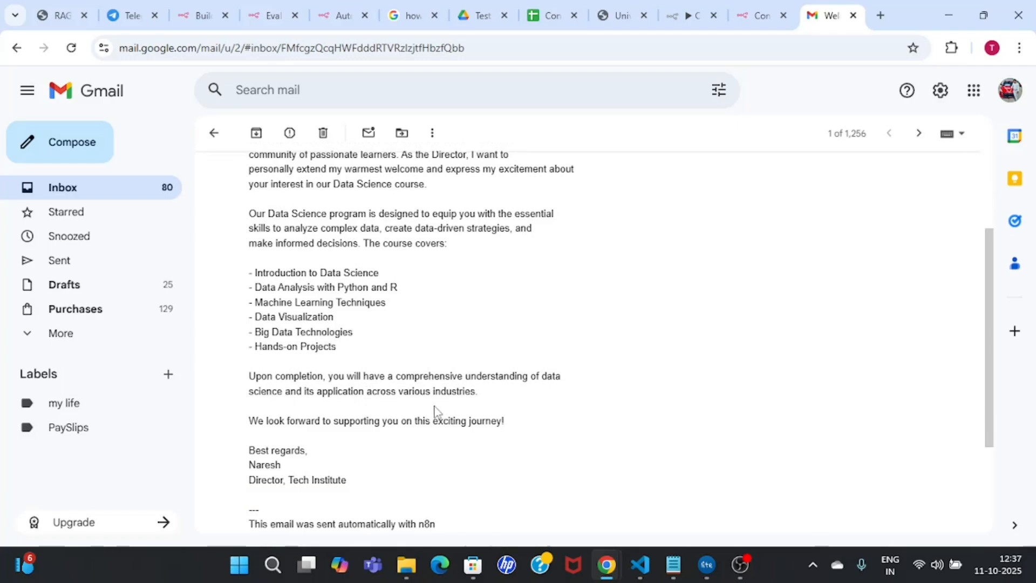
{"action": "scroll", "coordinate": [436, 412], "scroll_direction": "down", "scroll_amount": 3}
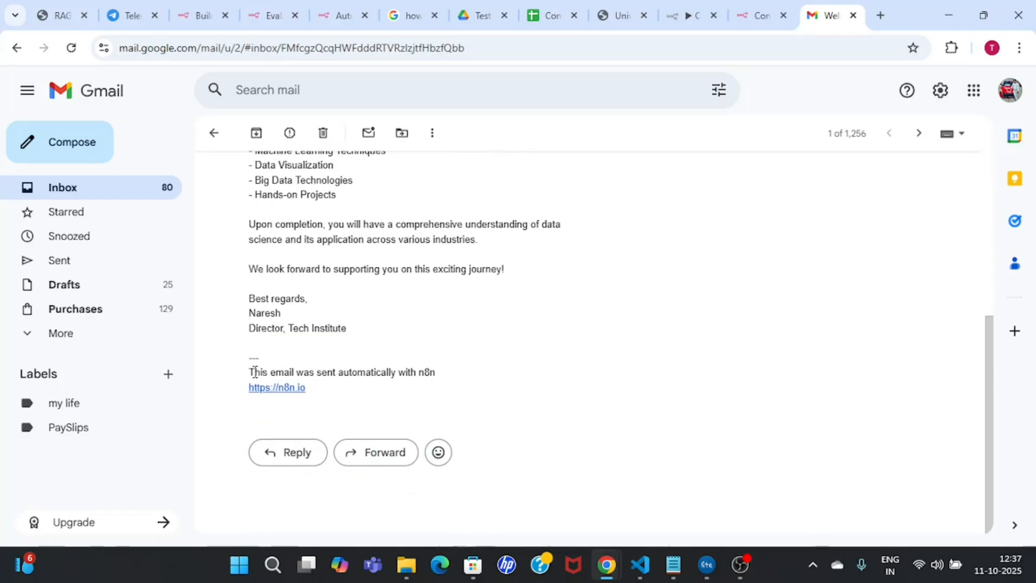
{"action": "left_click_drag", "start_coordinate": [248, 375], "coordinate": [440, 376]}
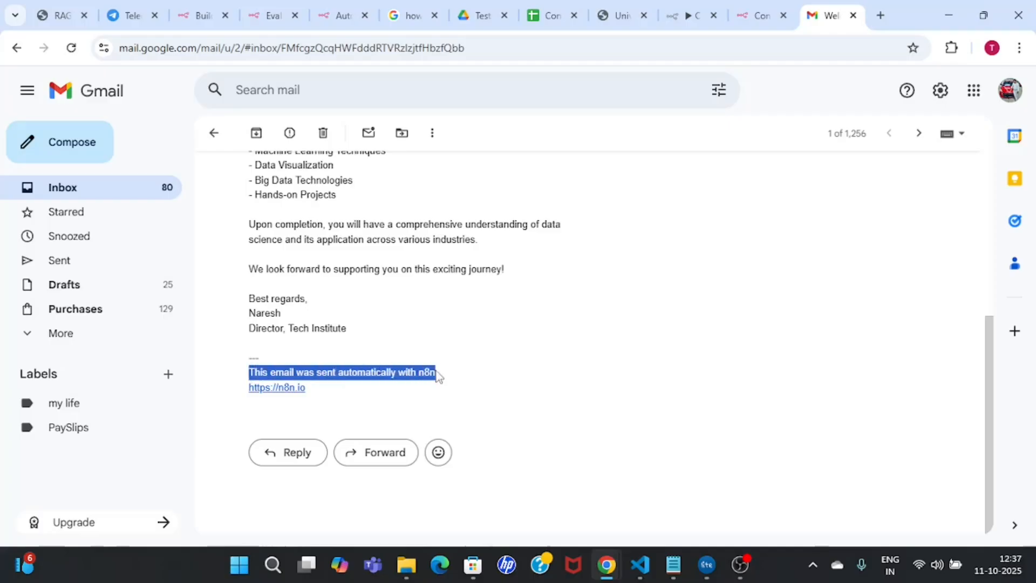
{"action": "left_click", "coordinate": [440, 377]}
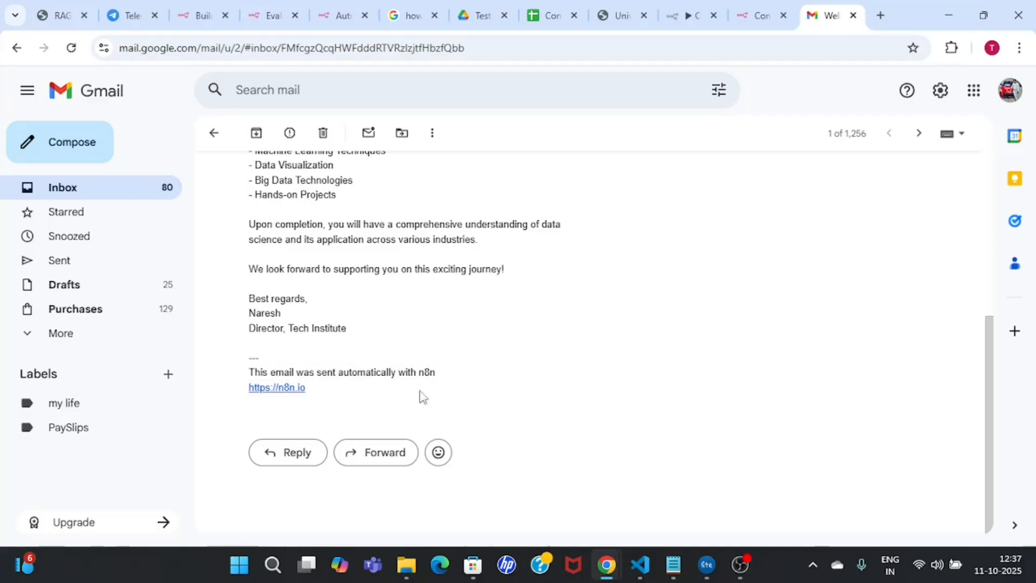
Step: Add the Append n8n Attribution option to the Gmail step and switch it off
{"action": "left_click", "coordinate": [681, 6]}
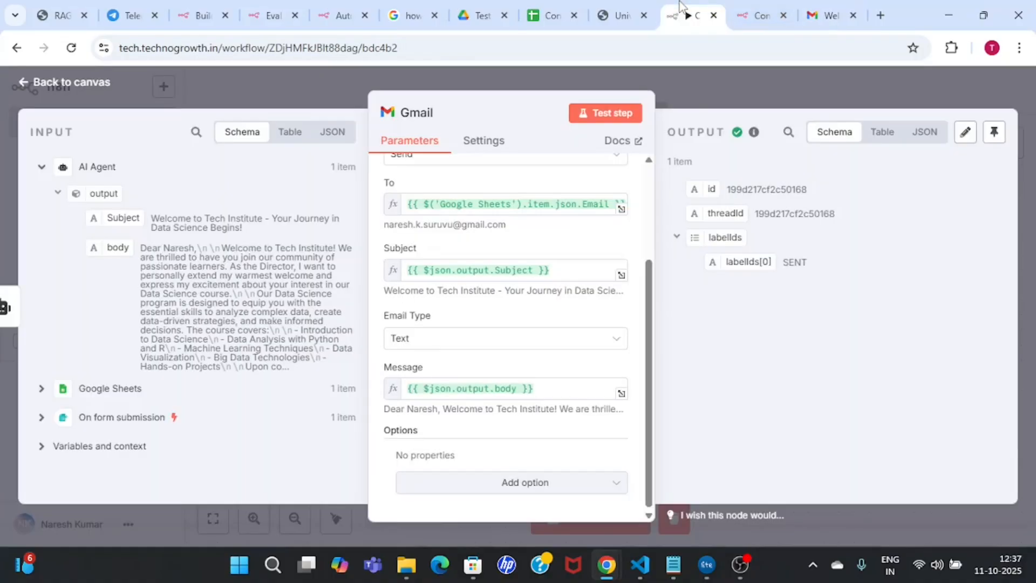
{"action": "left_click", "coordinate": [711, 74]}
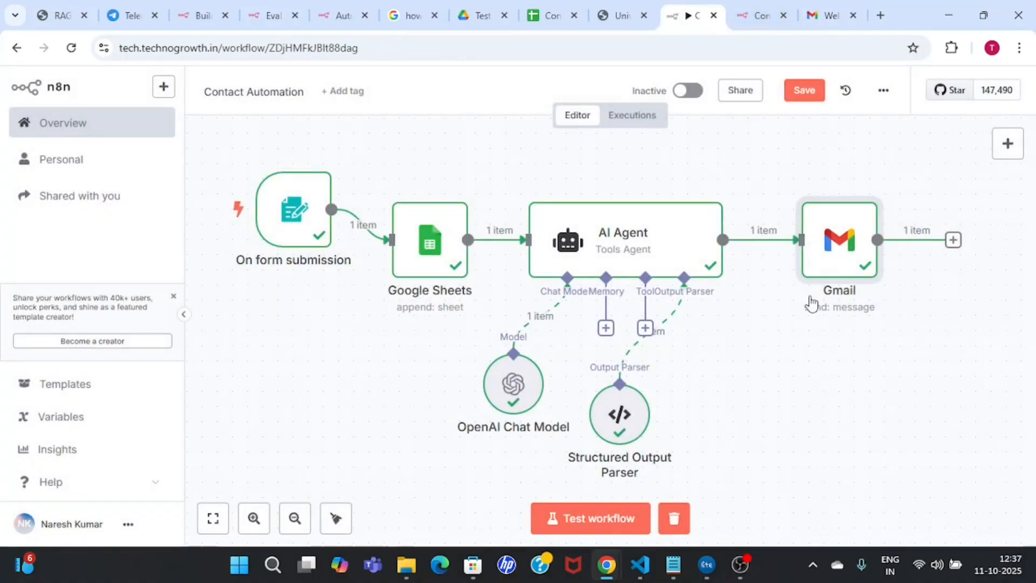
{"action": "double_click", "coordinate": [836, 243]}
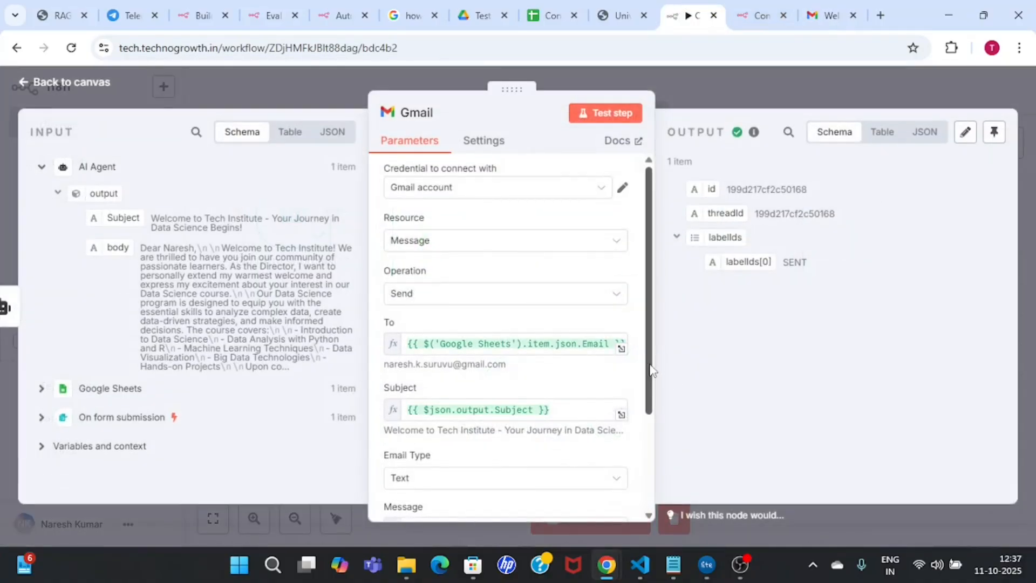
{"action": "scroll", "coordinate": [654, 509], "scroll_direction": "down", "scroll_amount": 3}
{"action": "left_click", "coordinate": [562, 488]}
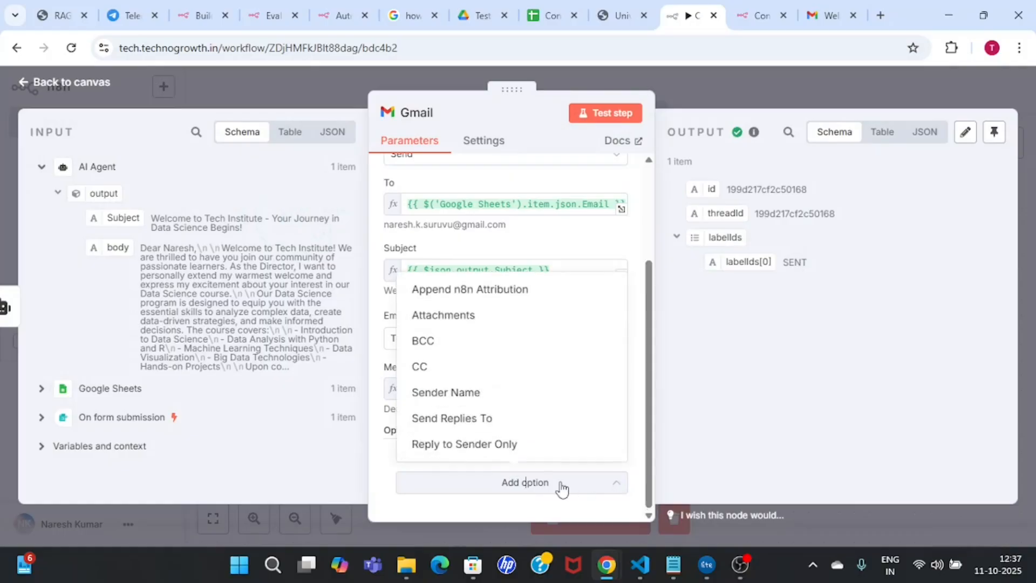
{"action": "left_click", "coordinate": [520, 298]}
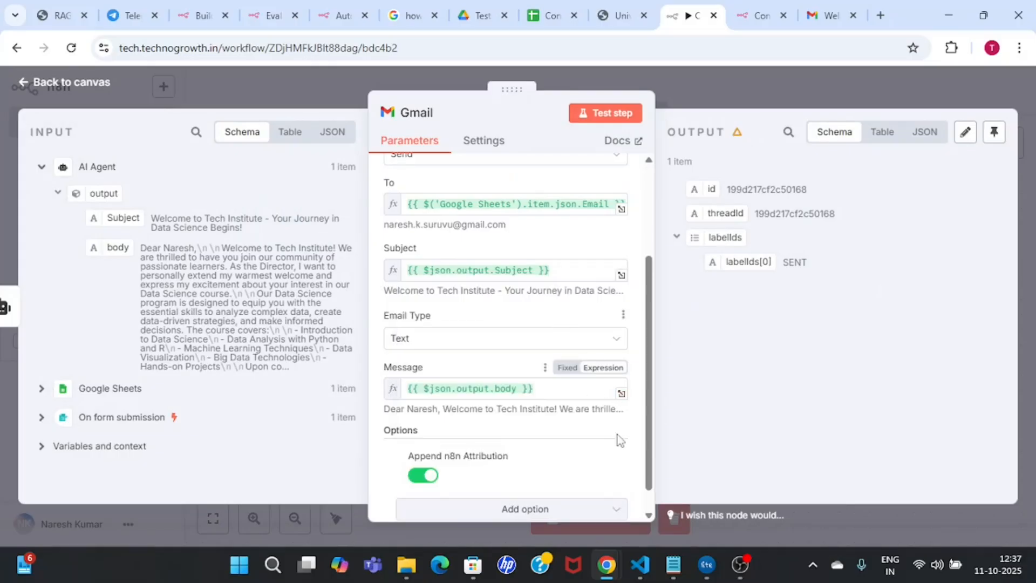
{"action": "scroll", "coordinate": [485, 468], "scroll_direction": "down", "scroll_amount": 1}
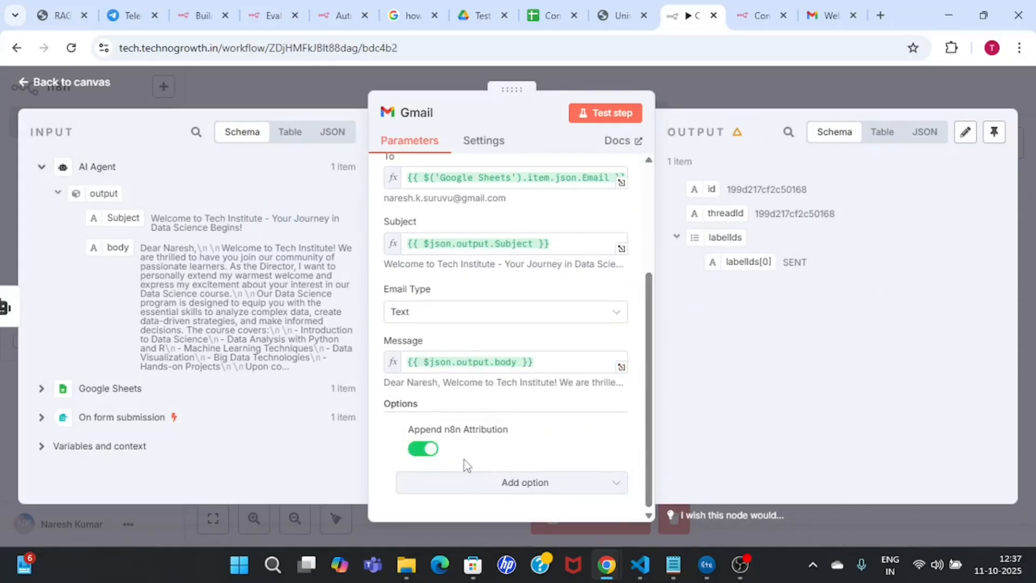
{"action": "left_click", "coordinate": [419, 451]}
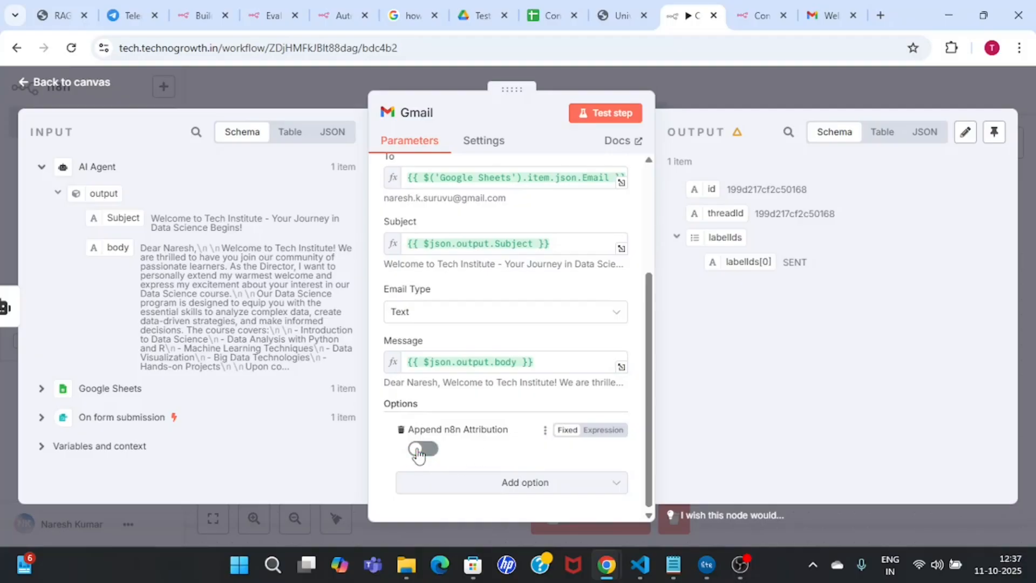
Step: Rerun the Gmail step and return to the Gmail inbox list
{"action": "left_click", "coordinate": [611, 114]}
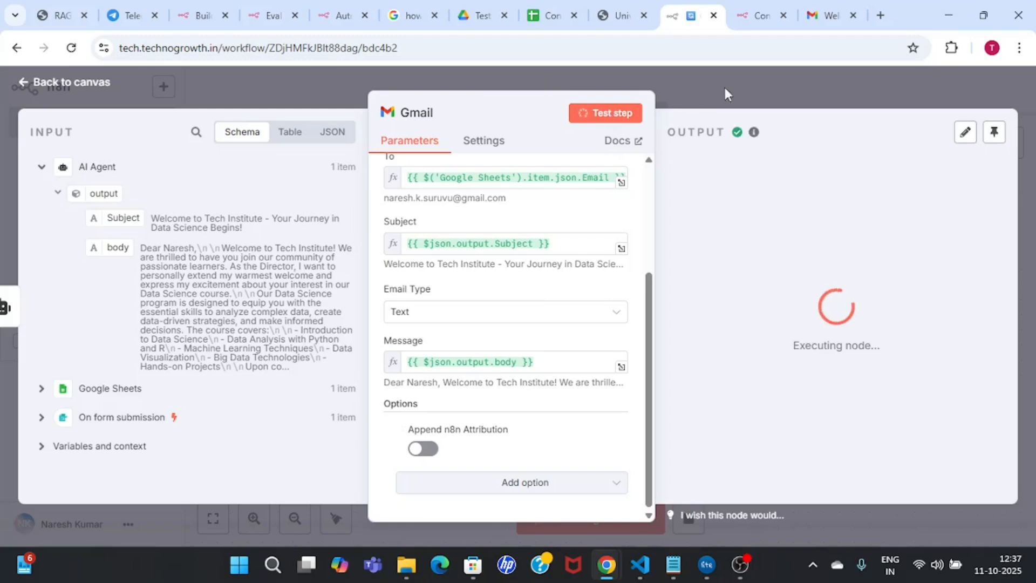
{"action": "left_click", "coordinate": [812, 14]}
{"action": "left_click", "coordinate": [527, 51]}
{"action": "left_click", "coordinate": [214, 133]}
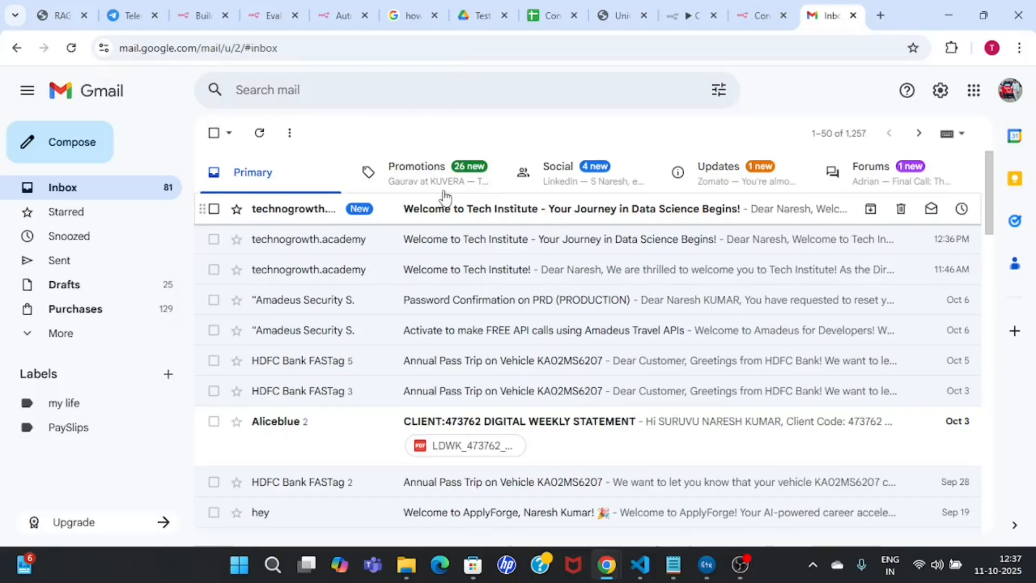
Step: Check that the newest welcome email ends without the n8n footer, then go to the form page
{"action": "left_click", "coordinate": [614, 220]}
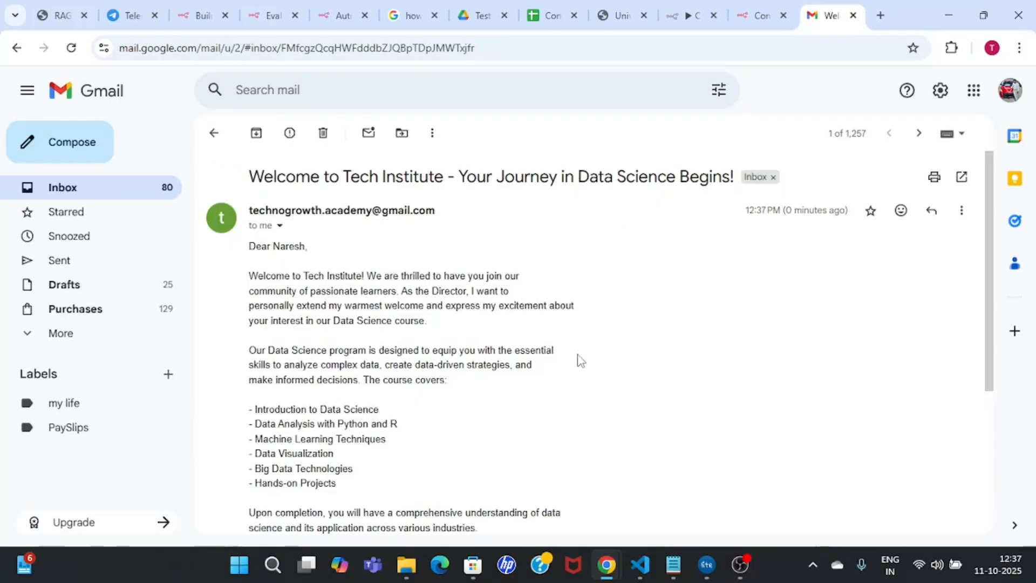
{"action": "scroll", "coordinate": [580, 361], "scroll_direction": "down", "scroll_amount": 5}
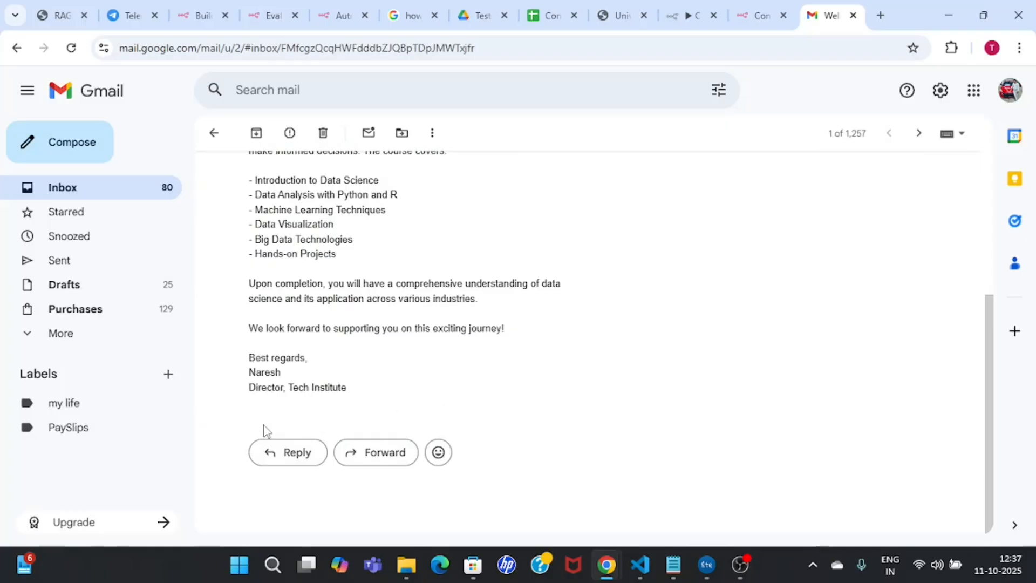
{"action": "left_click", "coordinate": [214, 134]}
{"action": "left_click", "coordinate": [762, 8]}
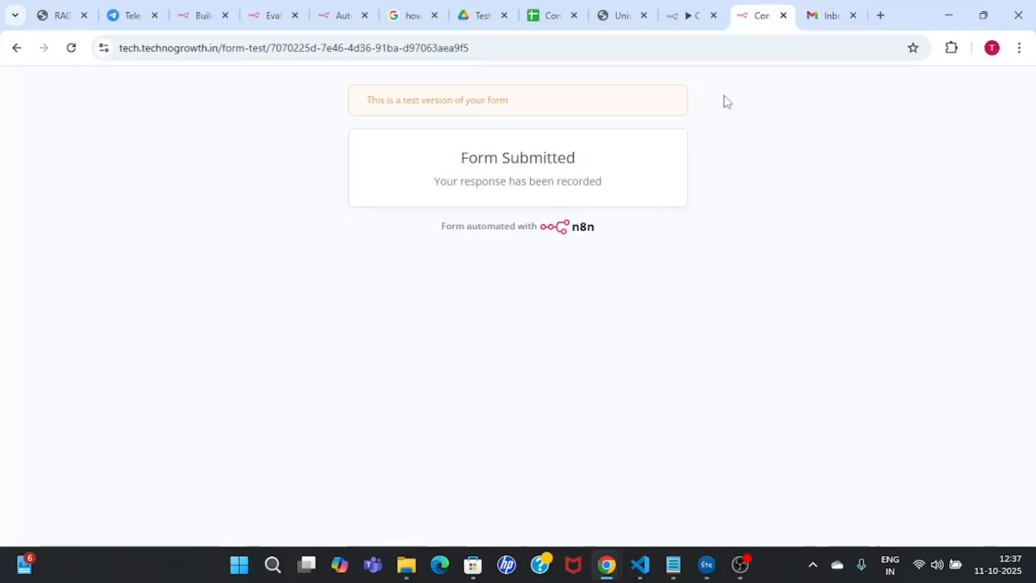
Step: Switch back to n8n and close the Gmail node panel
{"action": "left_click", "coordinate": [673, 13]}
{"action": "left_click", "coordinate": [780, 81]}
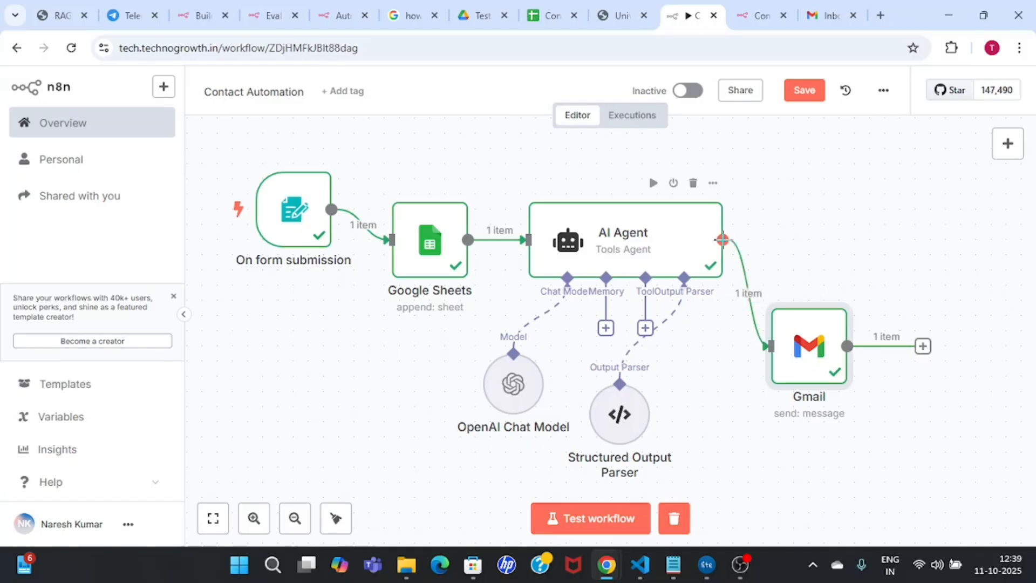
Step: Reposition the form trigger and Google Sheets nodes, then drag a new branch from the trigger
{"action": "left_click_drag", "start_coordinate": [722, 239], "coordinate": [783, 197]}
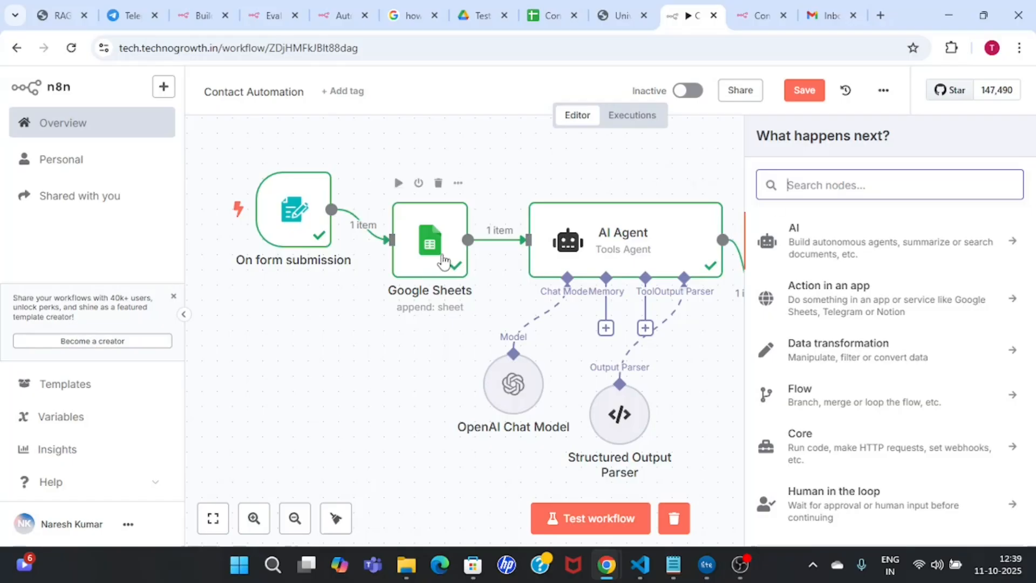
{"action": "left_click", "coordinate": [653, 166]}
{"action": "left_click_drag", "start_coordinate": [283, 263], "coordinate": [268, 308]}
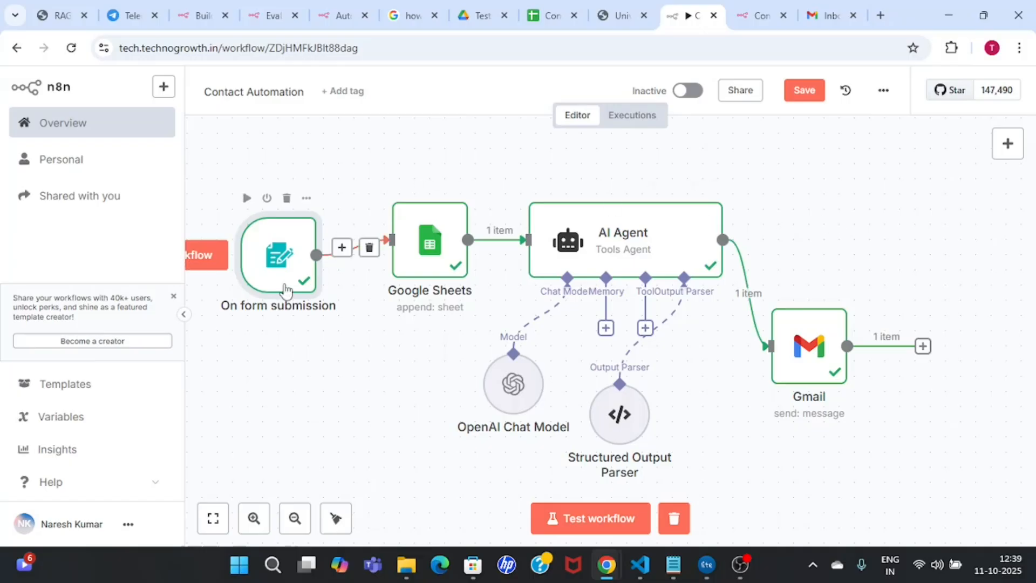
{"action": "left_click_drag", "start_coordinate": [273, 270], "coordinate": [258, 255]}
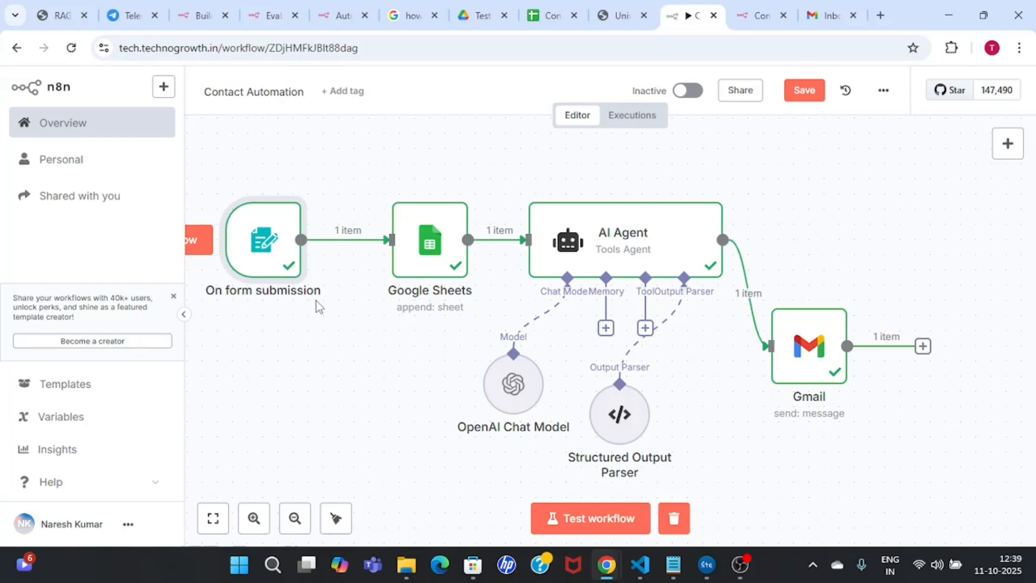
{"action": "left_click_drag", "start_coordinate": [459, 240], "coordinate": [444, 346]}
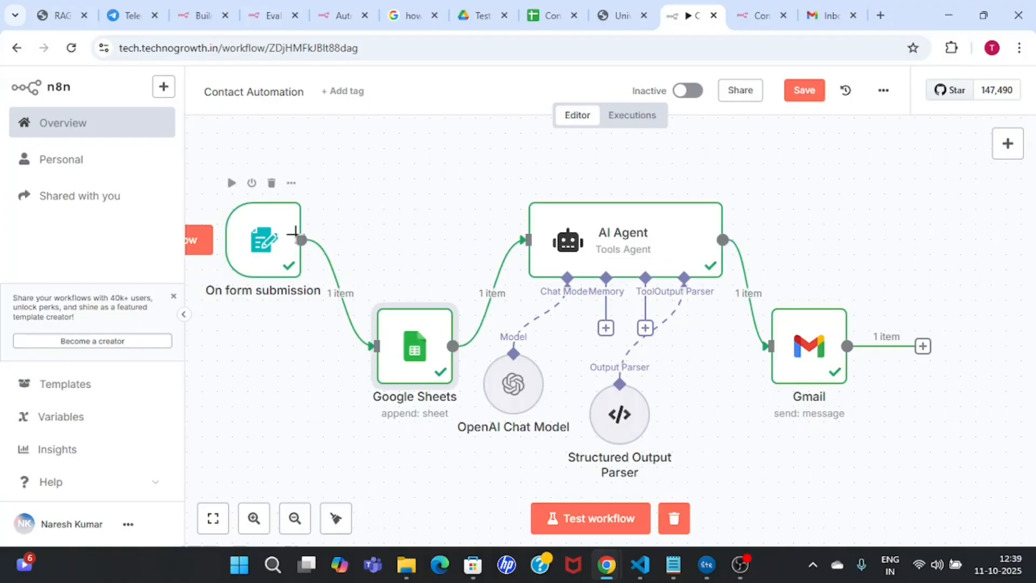
{"action": "left_click_drag", "start_coordinate": [301, 240], "coordinate": [400, 179]}
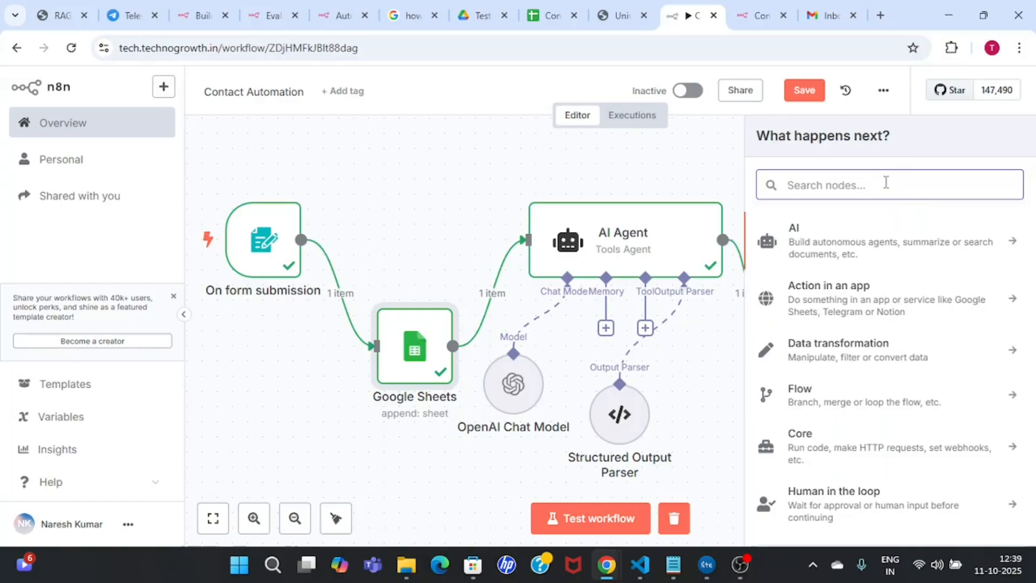
Step: Add a Telegram 'Send a text message' node using the Ecom agent credential
{"action": "type", "text": "telegran"}
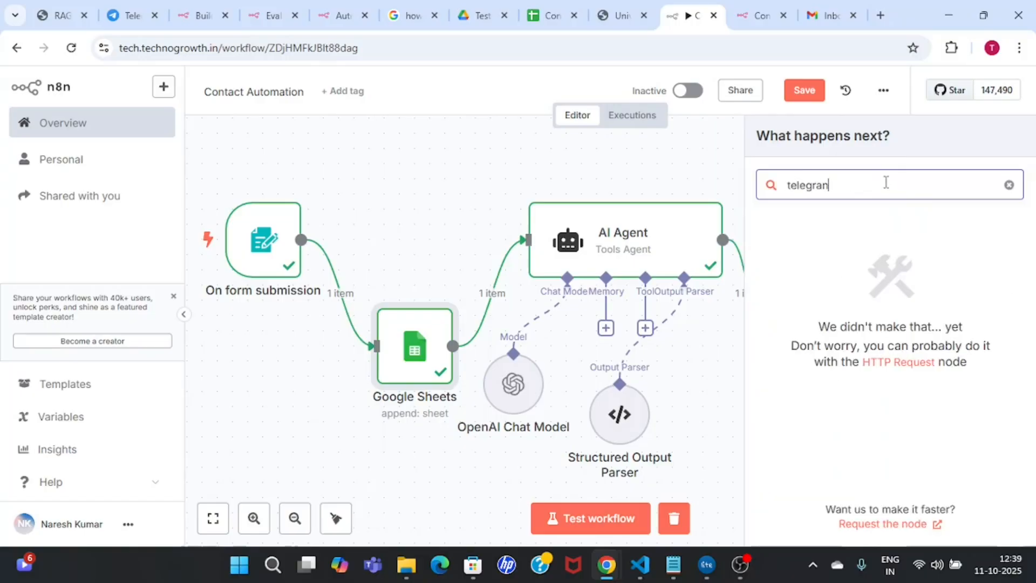
{"action": "key", "text": "BackSpace"}
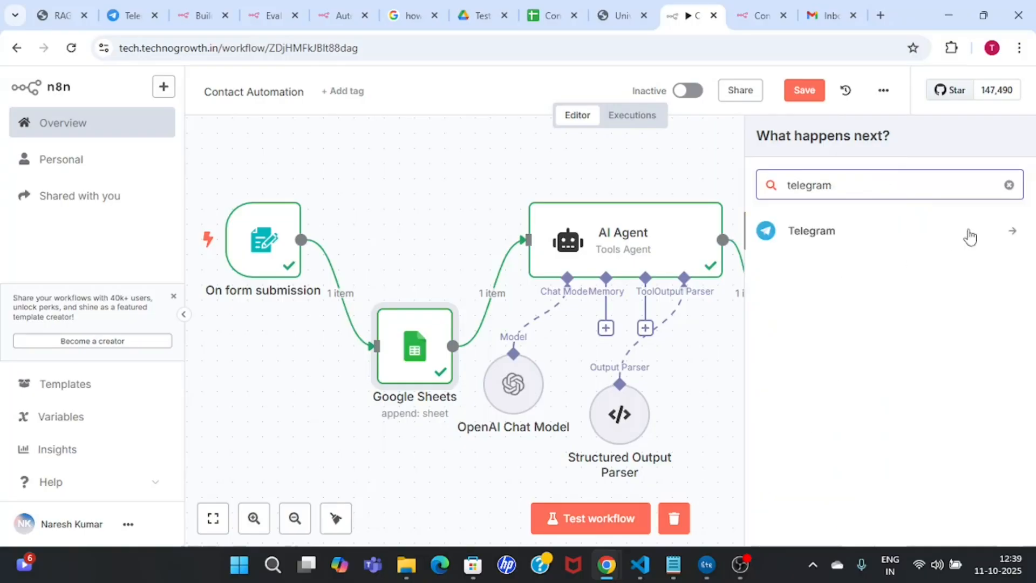
{"action": "left_click", "coordinate": [1008, 233]}
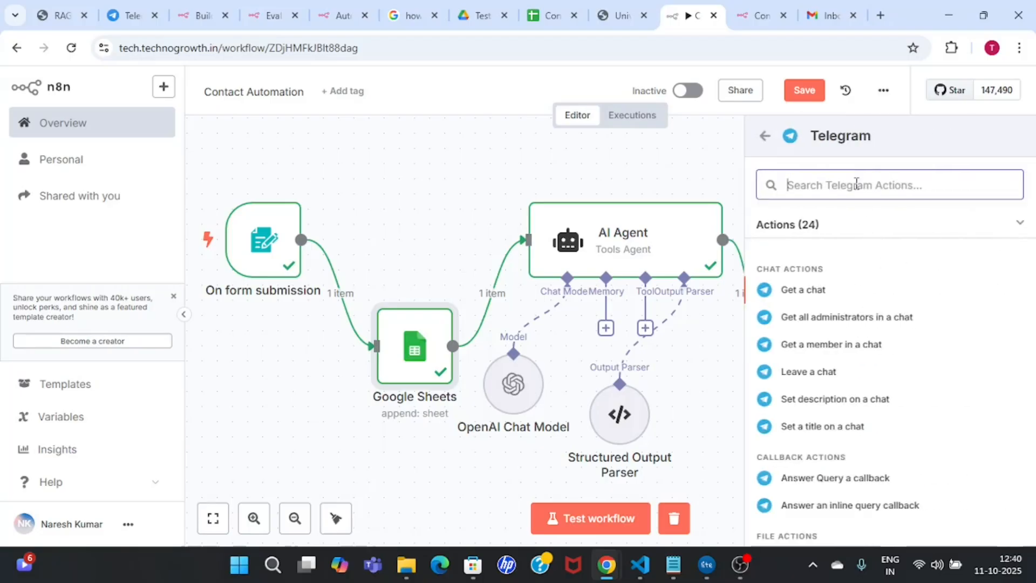
{"action": "type", "text": "send"}
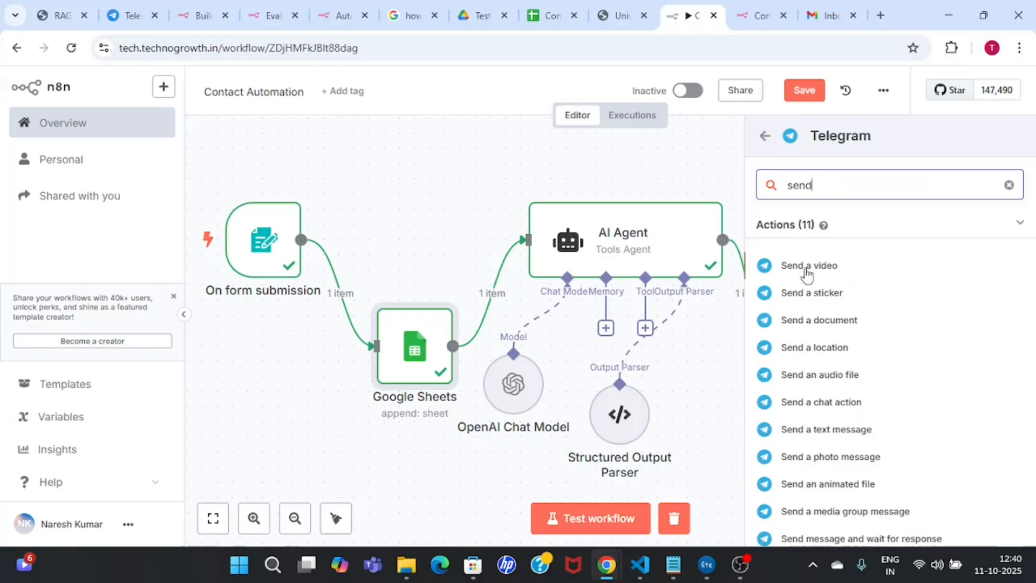
{"action": "left_click", "coordinate": [855, 435]}
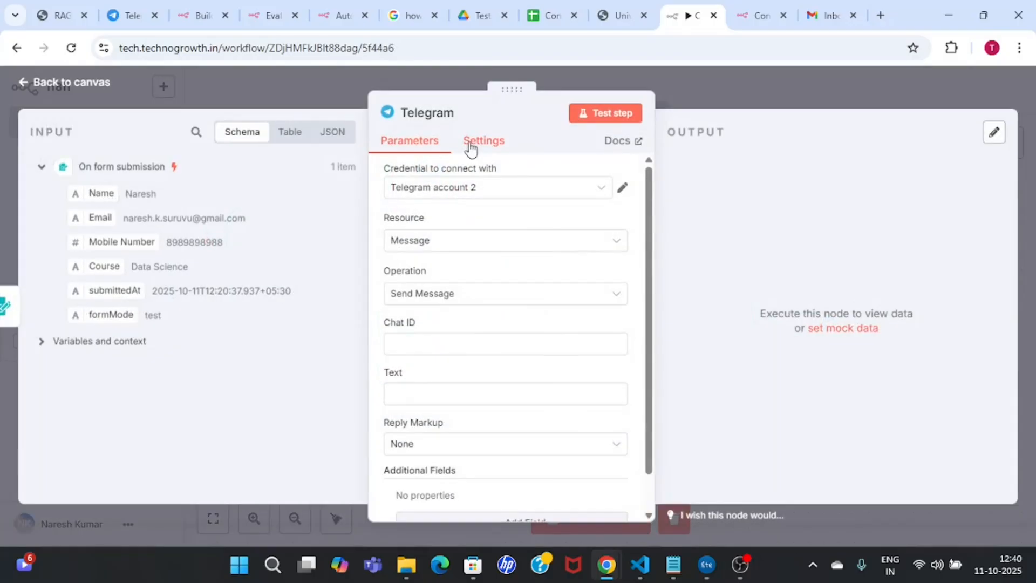
{"action": "left_click", "coordinate": [551, 195]}
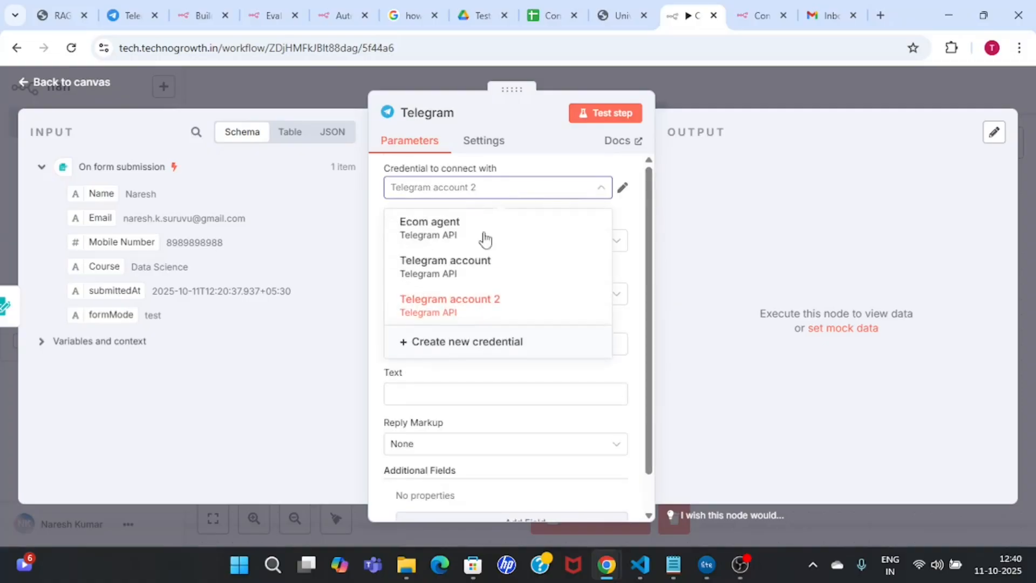
{"action": "left_click", "coordinate": [447, 225]}
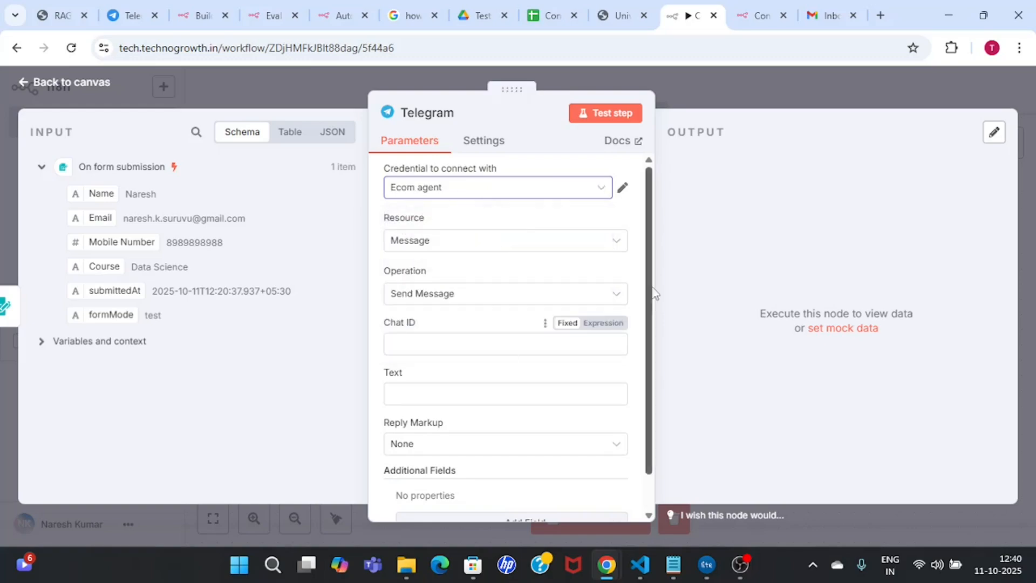
{"action": "left_click_drag", "start_coordinate": [650, 290], "coordinate": [650, 316]}
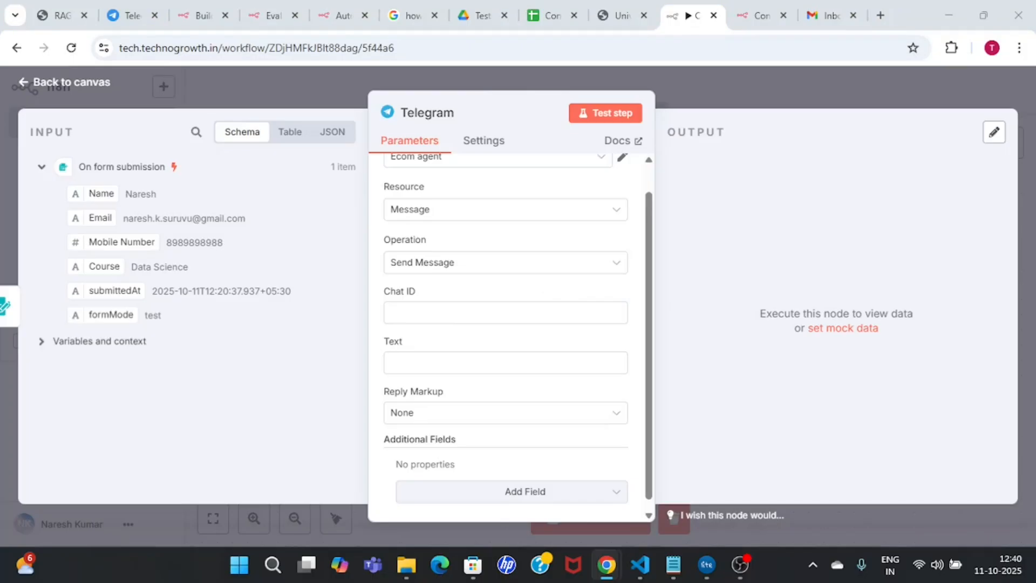
Step: Rearrange the Telegram, form trigger, Google Sheets and AI Agent nodes, then open the add-node panel
{"action": "left_click", "coordinate": [743, 80]}
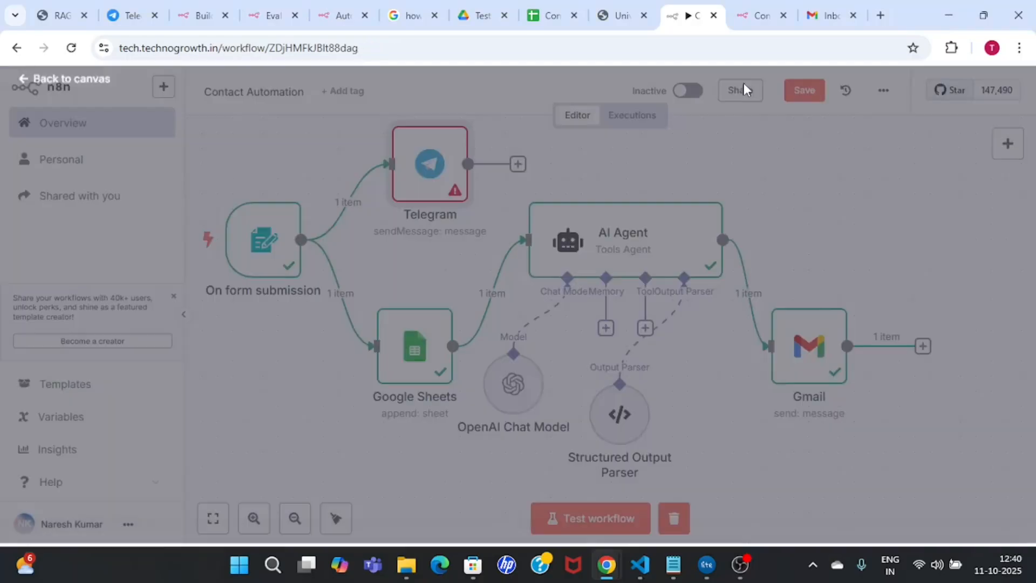
{"action": "left_click_drag", "start_coordinate": [426, 181], "coordinate": [426, 241]}
{"action": "left_click_drag", "start_coordinate": [286, 246], "coordinate": [291, 388]}
{"action": "left_click_drag", "start_coordinate": [403, 348], "coordinate": [402, 424]}
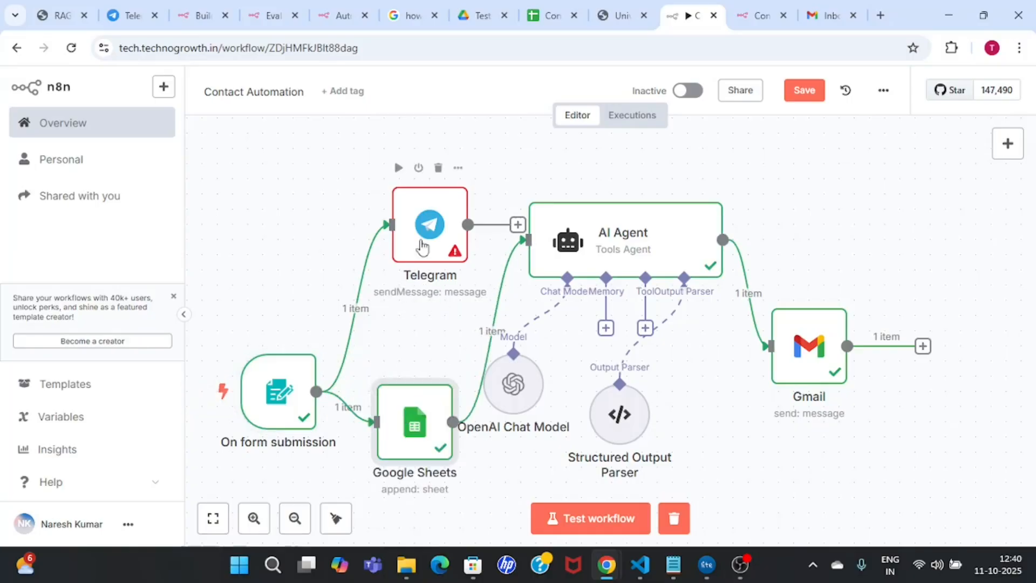
{"action": "left_click_drag", "start_coordinate": [423, 237], "coordinate": [393, 299]}
{"action": "left_click_drag", "start_coordinate": [693, 255], "coordinate": [754, 301]}
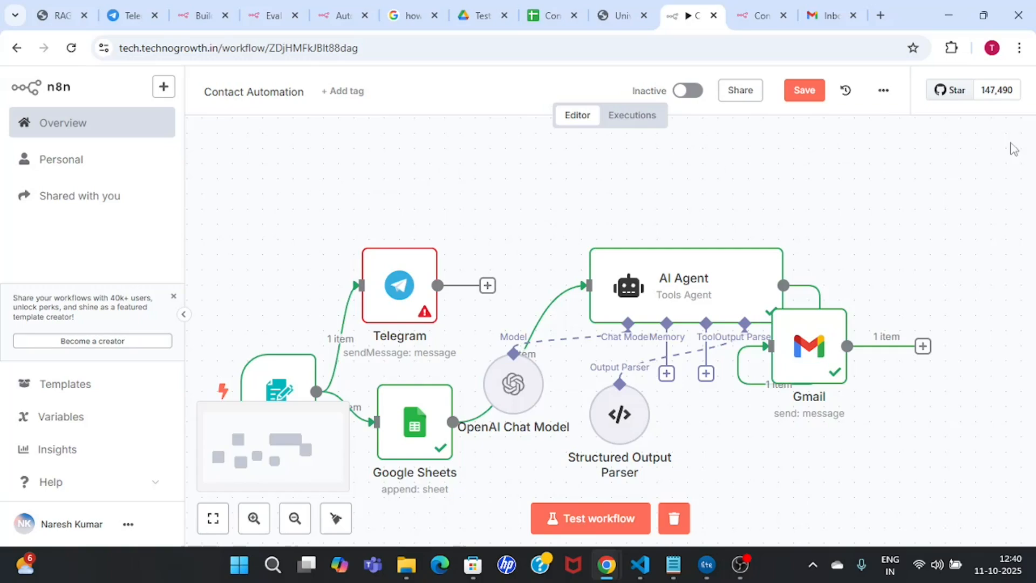
{"action": "left_click", "coordinate": [1008, 143]}
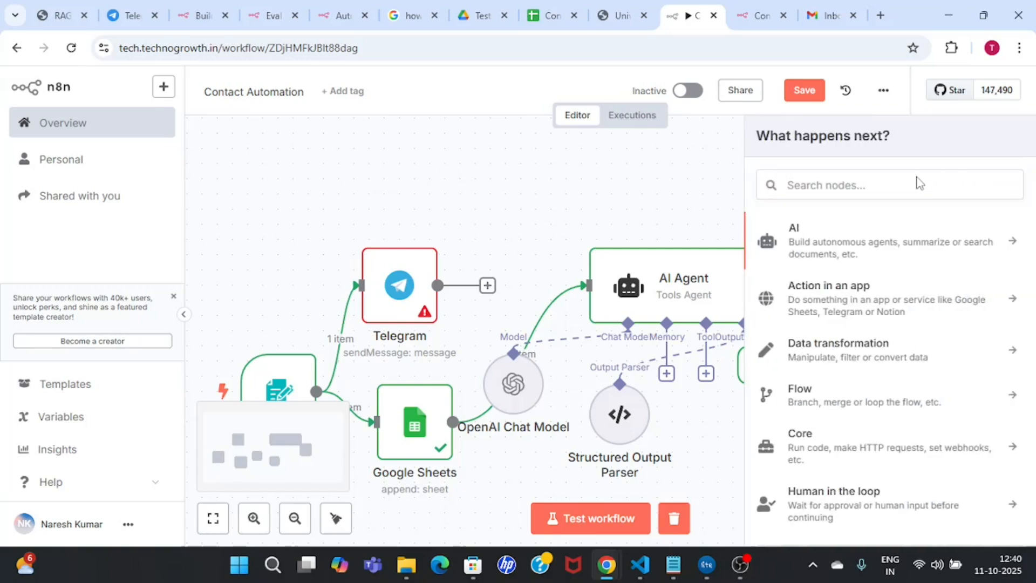
Step: Add a Telegram 'On message' trigger and place it at the canvas top-left
{"action": "left_click", "coordinate": [846, 185]}
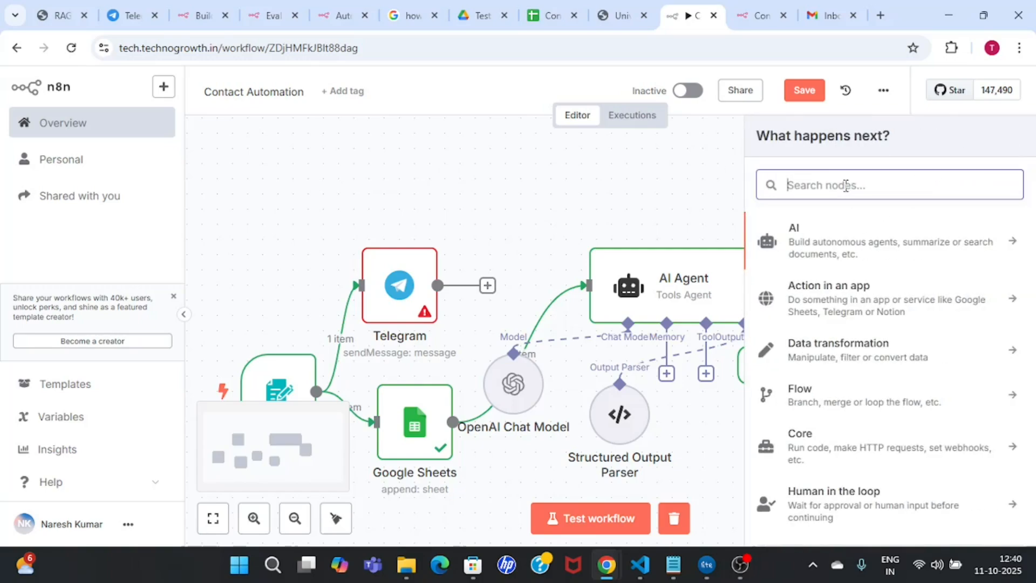
{"action": "type", "text": "teleg"}
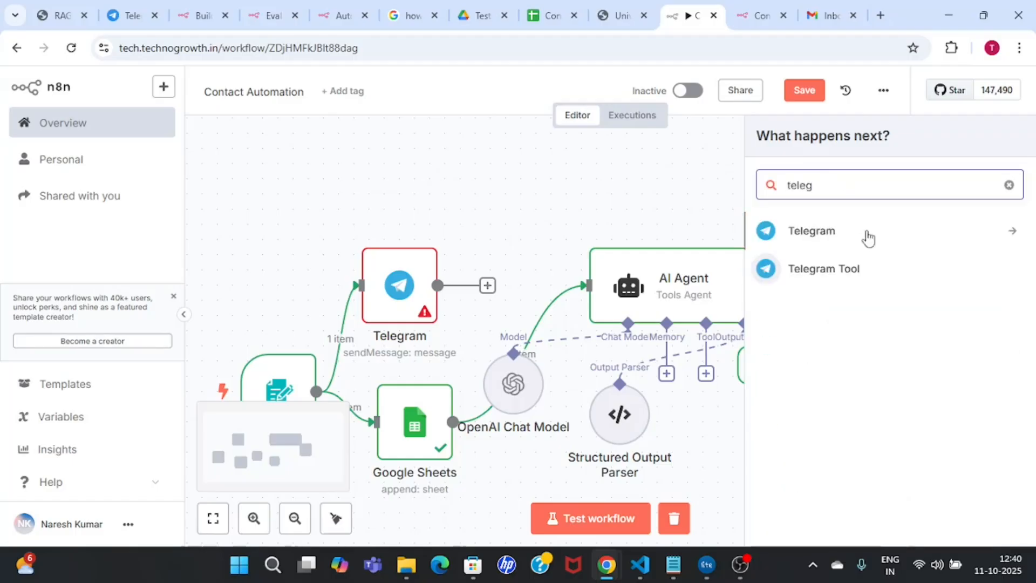
{"action": "left_click", "coordinate": [1007, 234]}
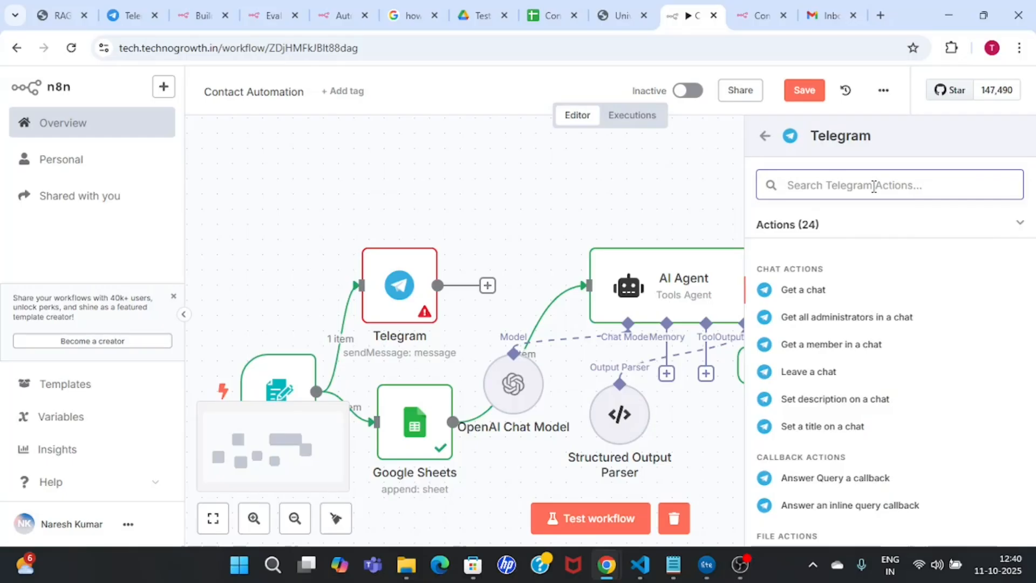
{"action": "type", "text": "on m"}
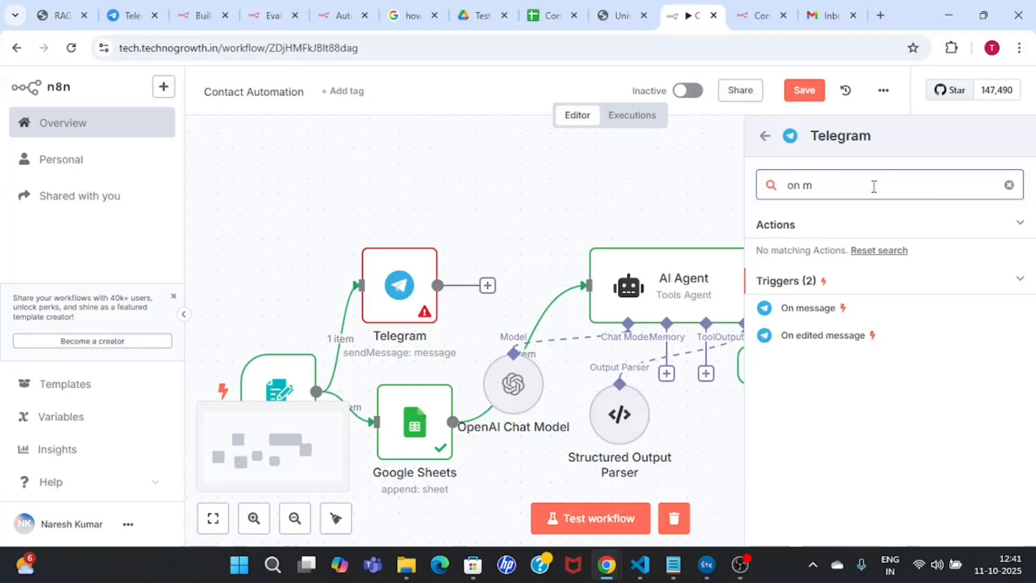
{"action": "left_click", "coordinate": [825, 312]}
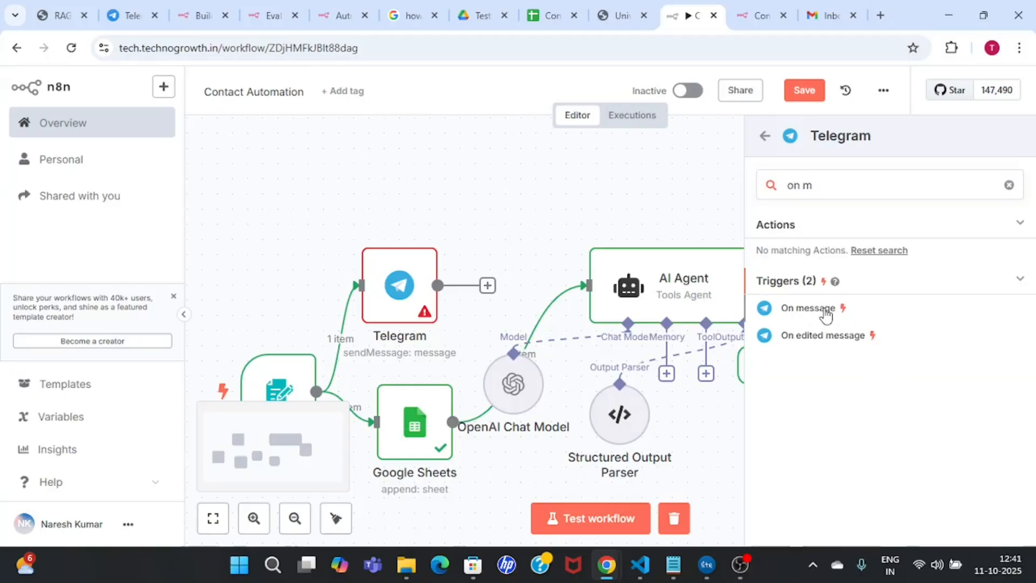
{"action": "left_click", "coordinate": [652, 71]}
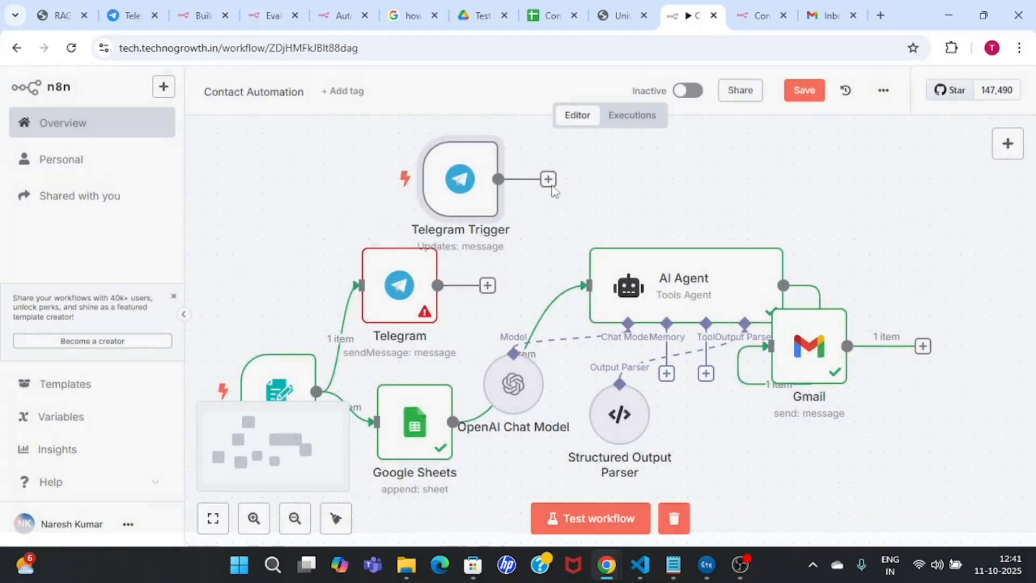
{"action": "left_click_drag", "start_coordinate": [449, 171], "coordinate": [362, 169]}
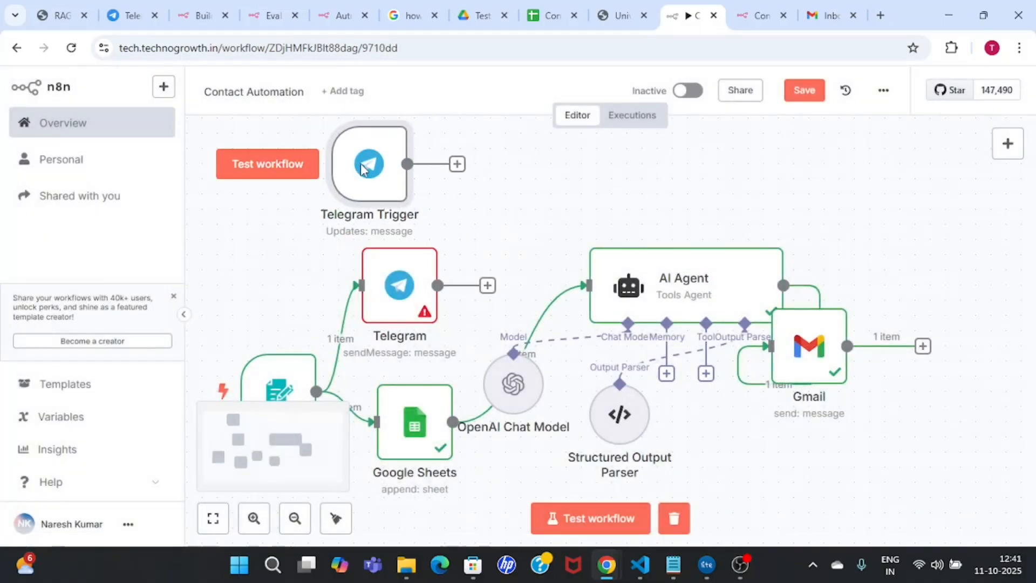
Step: Connect the Telegram Trigger to the Ecom agent credential
{"action": "double_click", "coordinate": [362, 169]}
{"action": "left_click", "coordinate": [451, 222]}
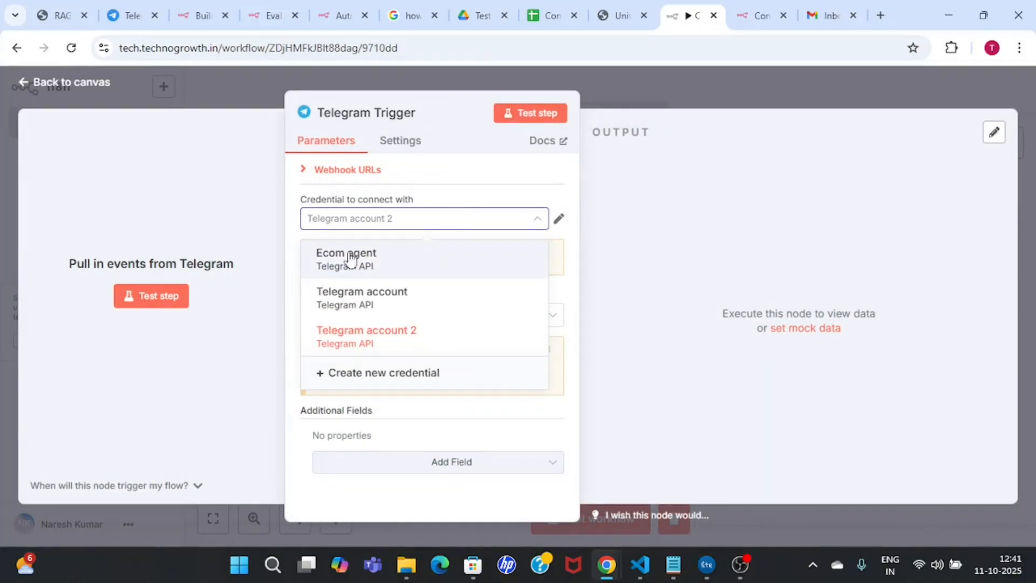
{"action": "left_click", "coordinate": [406, 265]}
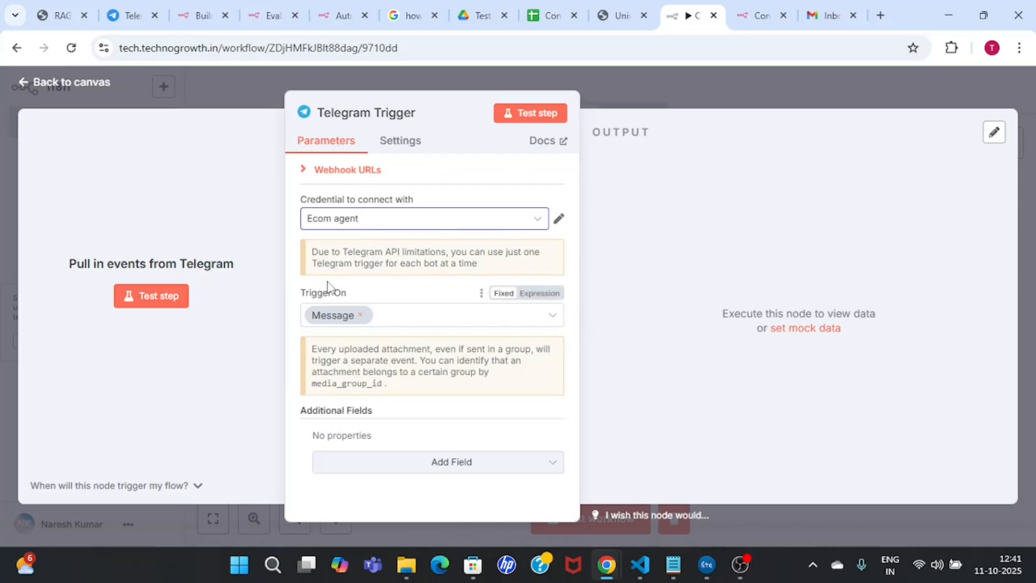
{"action": "left_click", "coordinate": [639, 80]}
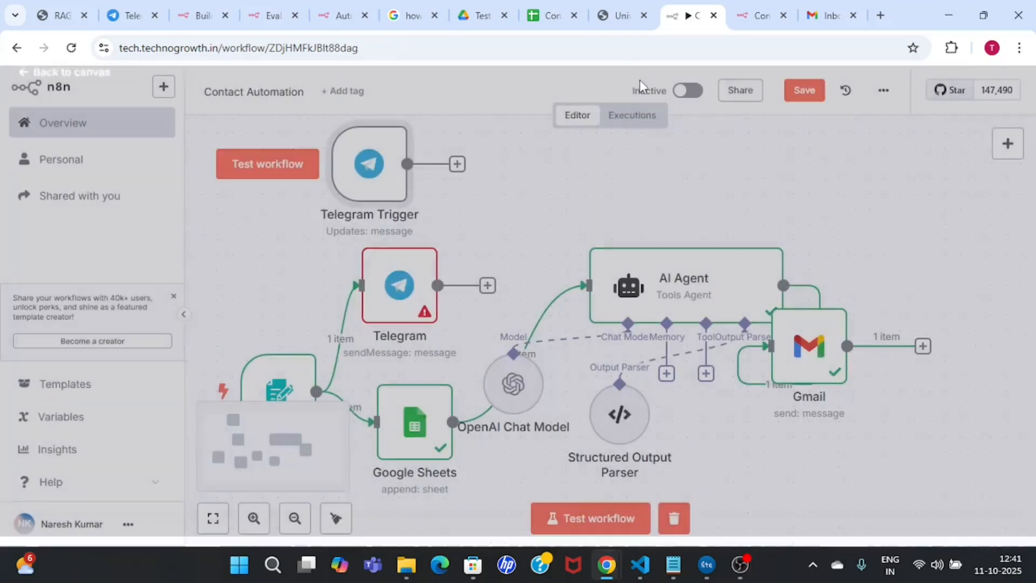
Step: Delete the failing Telegram send-message node and start a test run waiting for a message
{"action": "left_click", "coordinate": [256, 177]}
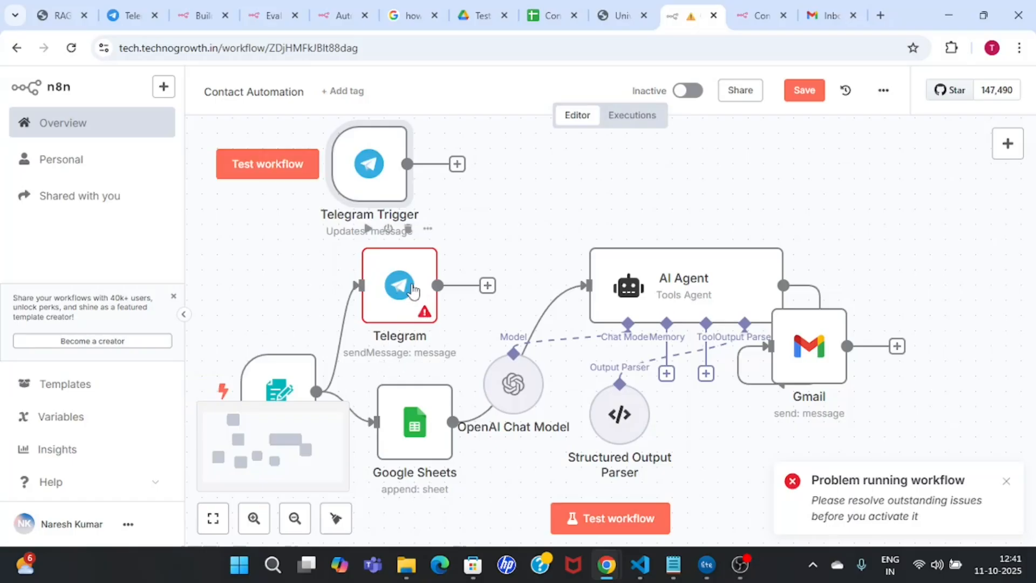
{"action": "key", "text": "Delete"}
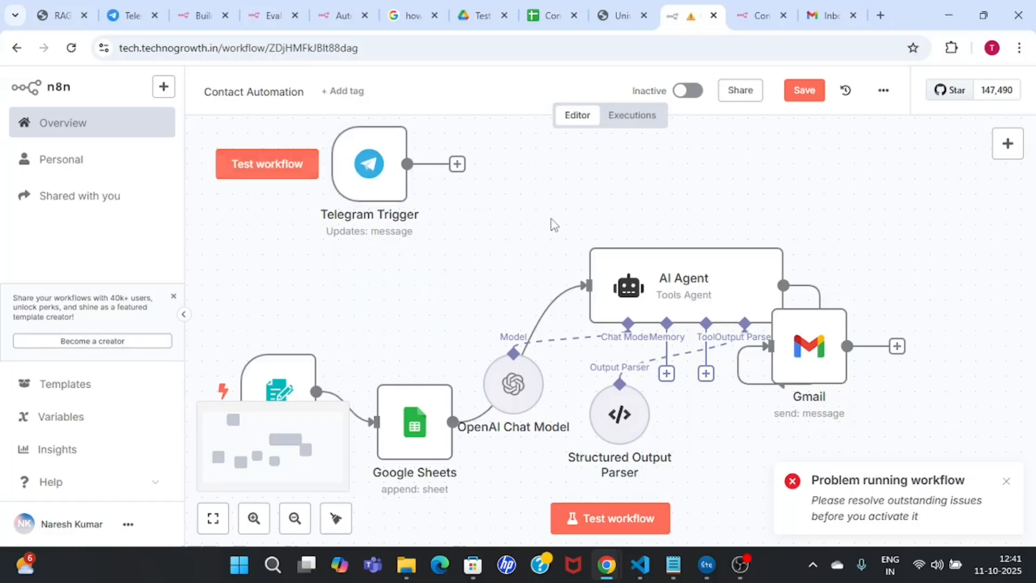
{"action": "left_click", "coordinate": [268, 170]}
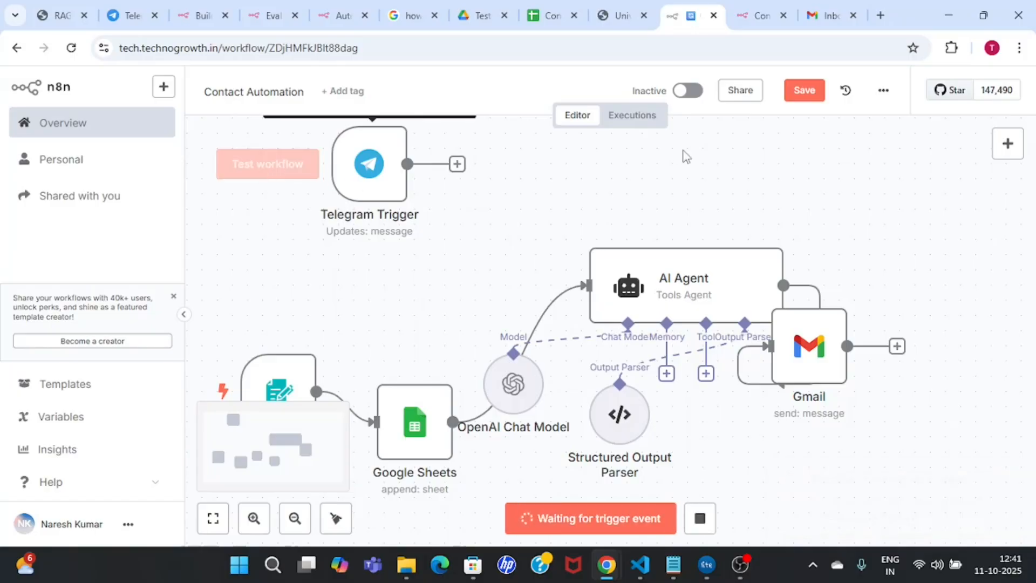
Step: Send 'hi' to the ecom agent bot in Telegram Web, then go back to the n8n tab
{"action": "left_click", "coordinate": [135, 9]}
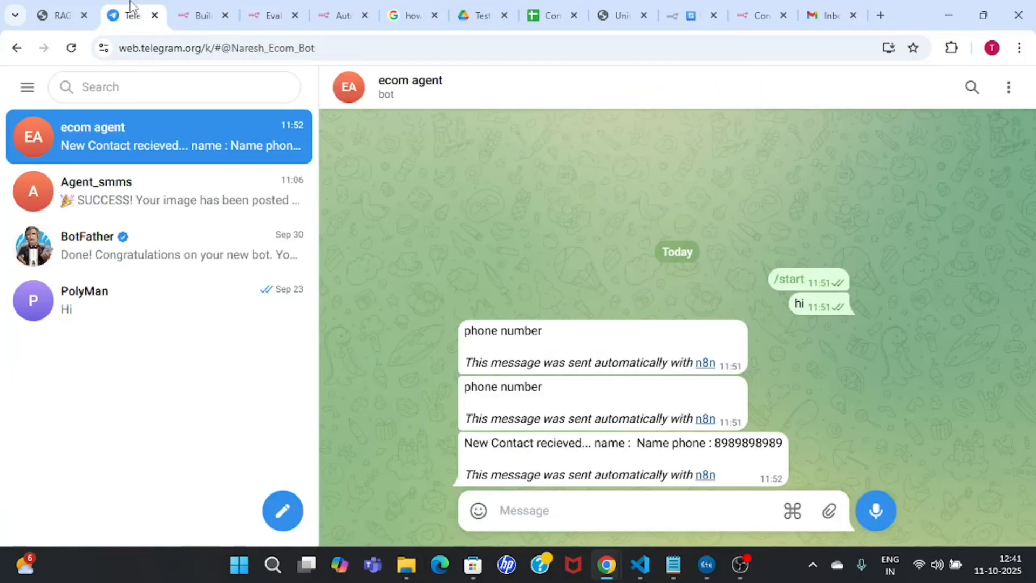
{"action": "left_click", "coordinate": [606, 508]}
{"action": "type", "text": "hi"}
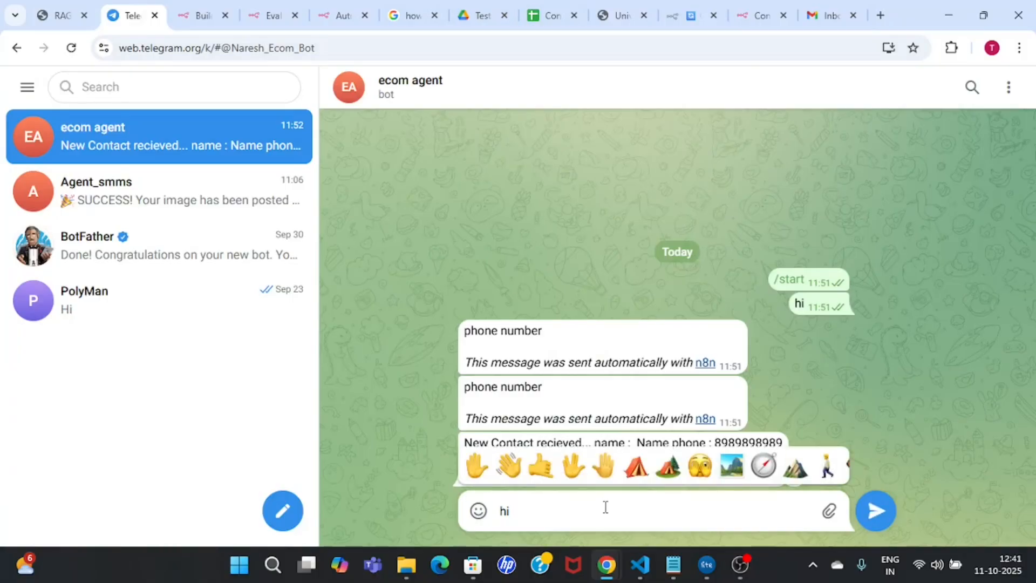
{"action": "key", "text": "Return"}
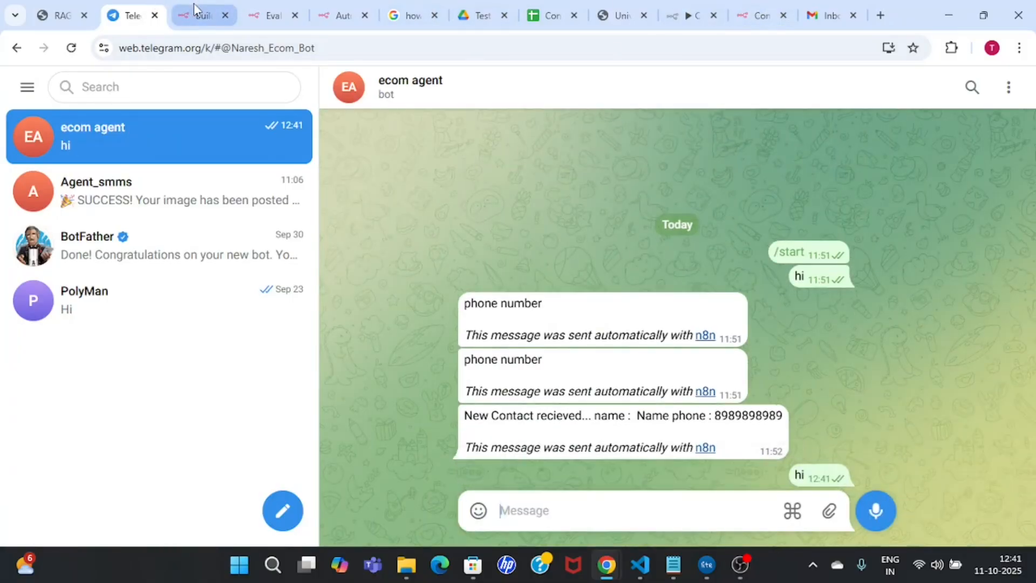
{"action": "left_click", "coordinate": [692, 15]}
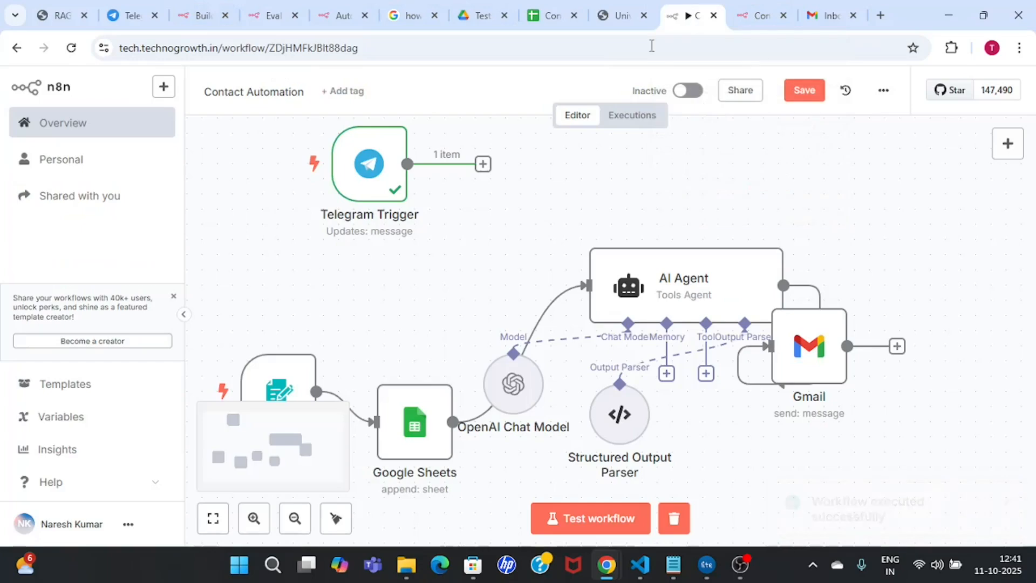
Step: Copy the chat id value from the Telegram Trigger's output data
{"action": "double_click", "coordinate": [377, 173]}
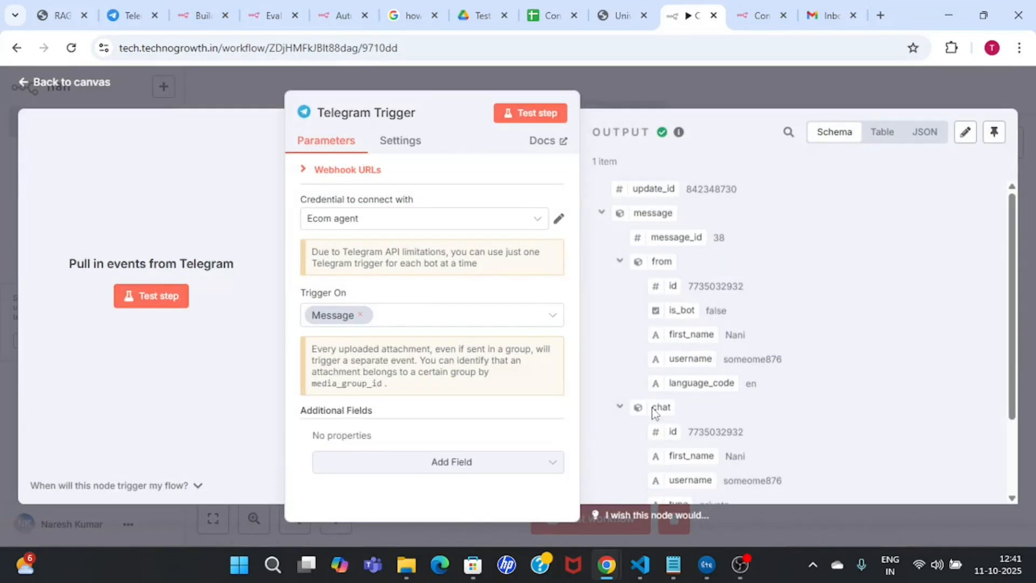
{"action": "left_click_drag", "start_coordinate": [685, 432], "coordinate": [751, 431]}
{"action": "key", "text": "ctrl+c"}
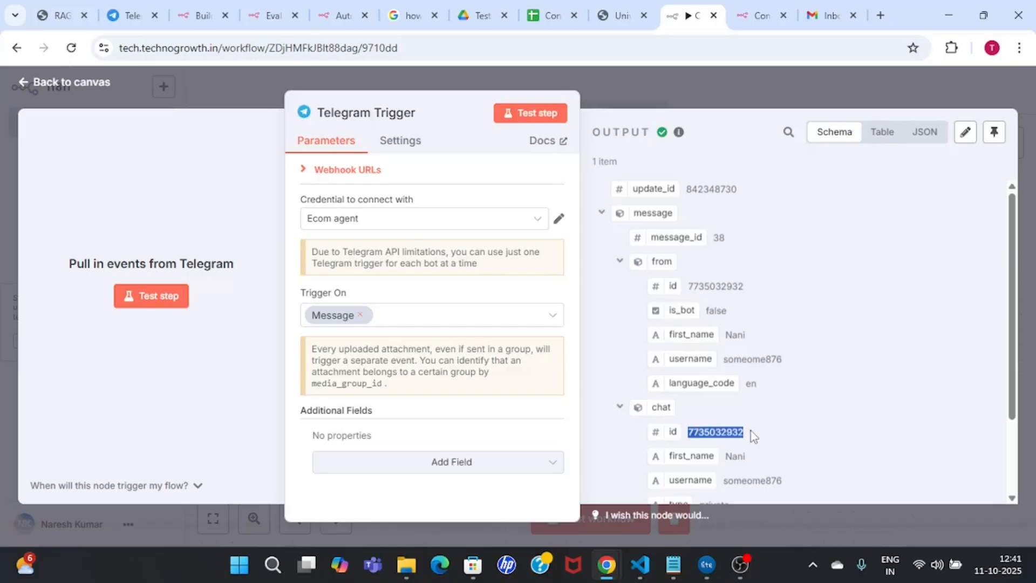
{"action": "left_click", "coordinate": [926, 87]}
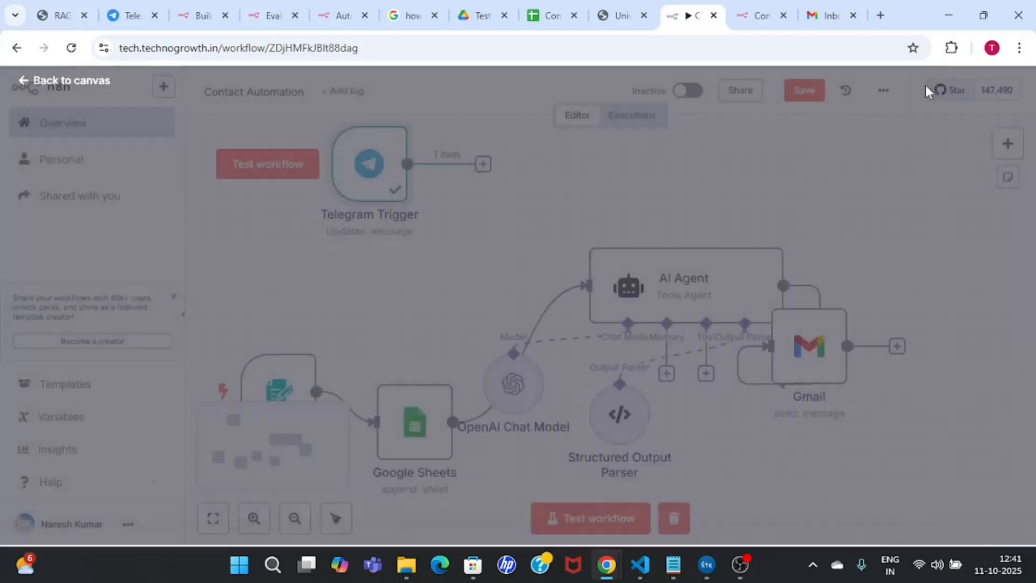
Step: Move the OpenAI Chat Model below the AI Agent and delete the Telegram Trigger
{"action": "left_click_drag", "start_coordinate": [520, 404], "coordinate": [566, 464]}
{"action": "left_click_drag", "start_coordinate": [316, 392], "coordinate": [422, 283]}
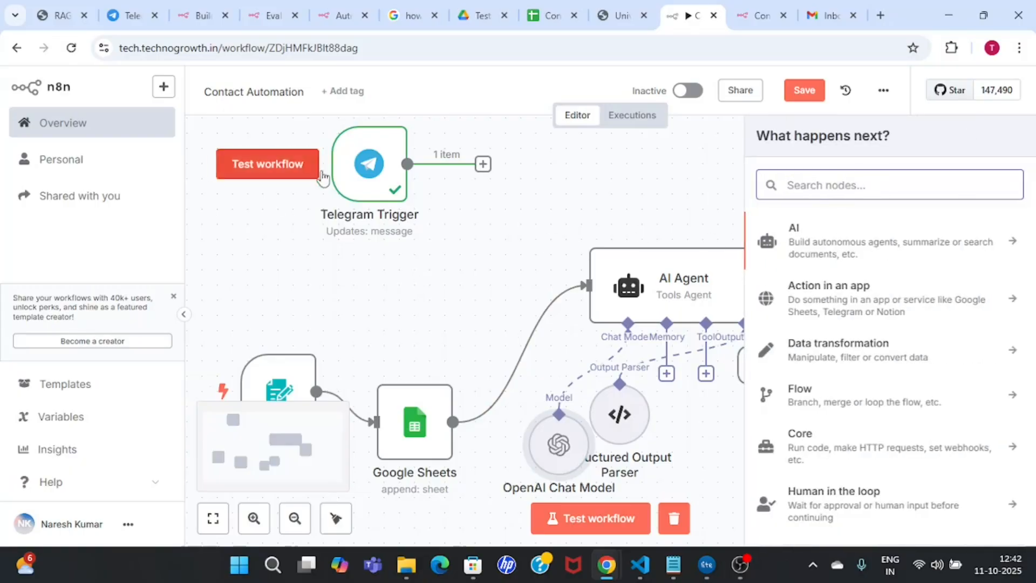
{"action": "left_click", "coordinate": [369, 169]}
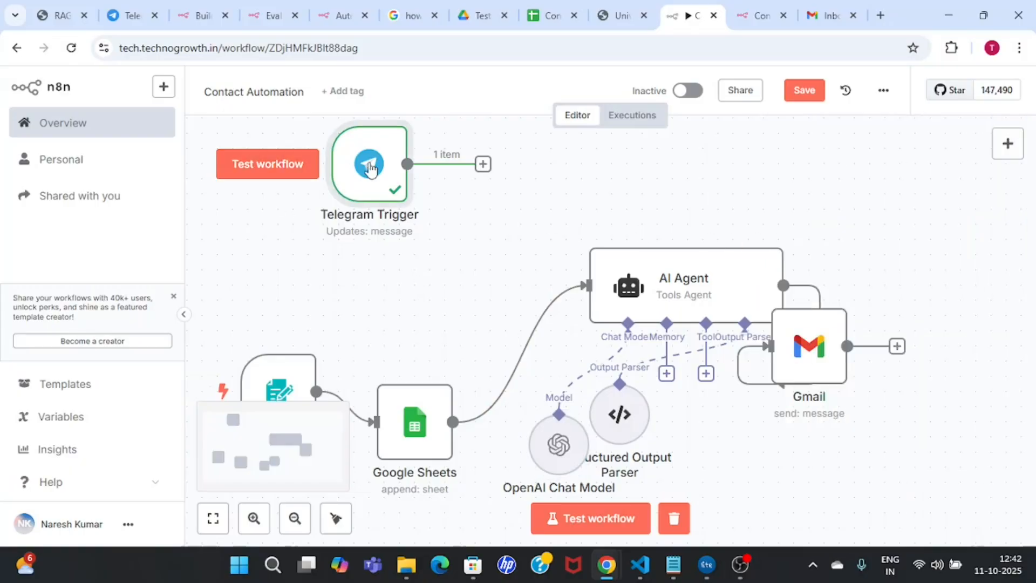
{"action": "key", "text": "Delete"}
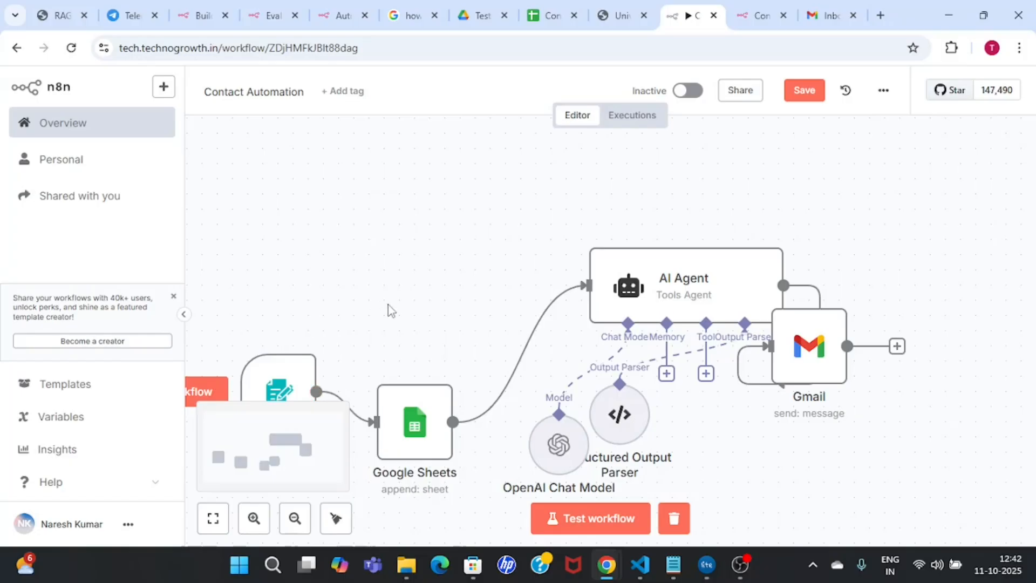
Step: Add a Telegram 'Send a text message' node after the form trigger
{"action": "key", "text": "Tab"}
{"action": "type", "text": "t"}
{"action": "key", "text": "BackSpace"}
{"action": "type", "text": "telegra"}
{"action": "left_click", "coordinate": [1013, 232]}
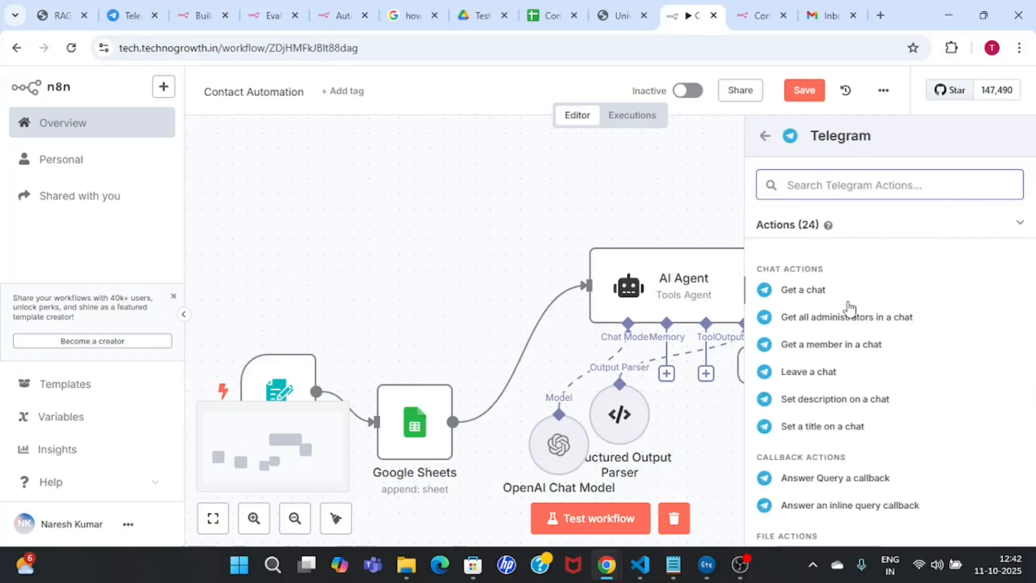
{"action": "left_click", "coordinate": [860, 184]}
{"action": "type", "text": "s"}
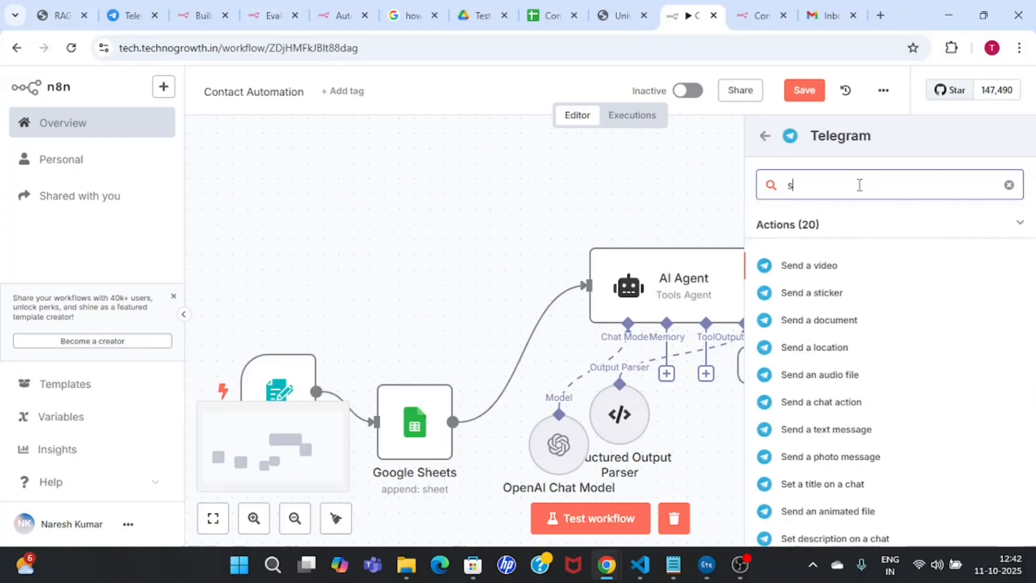
{"action": "type", "text": "d"}
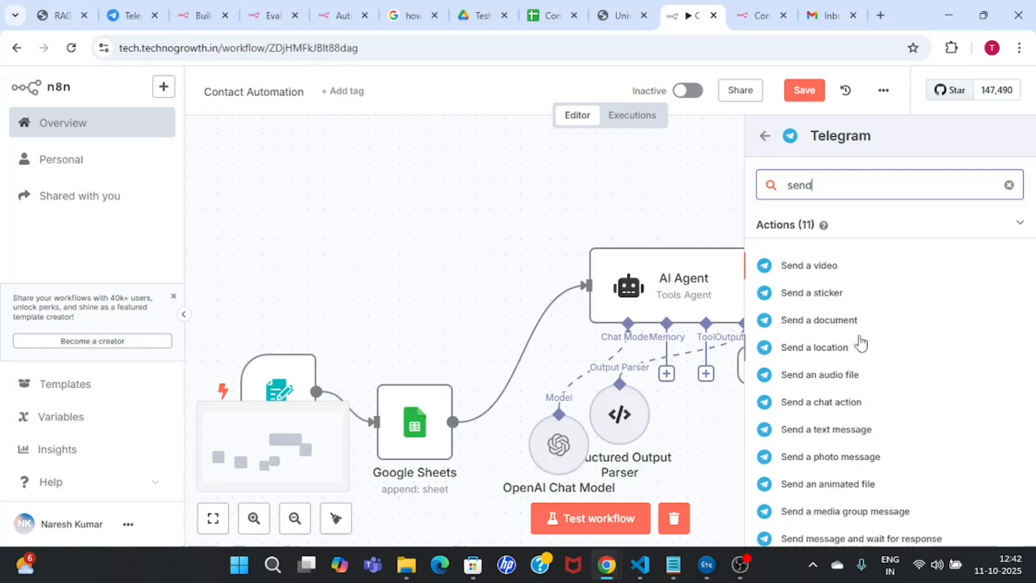
{"action": "left_click", "coordinate": [834, 433]}
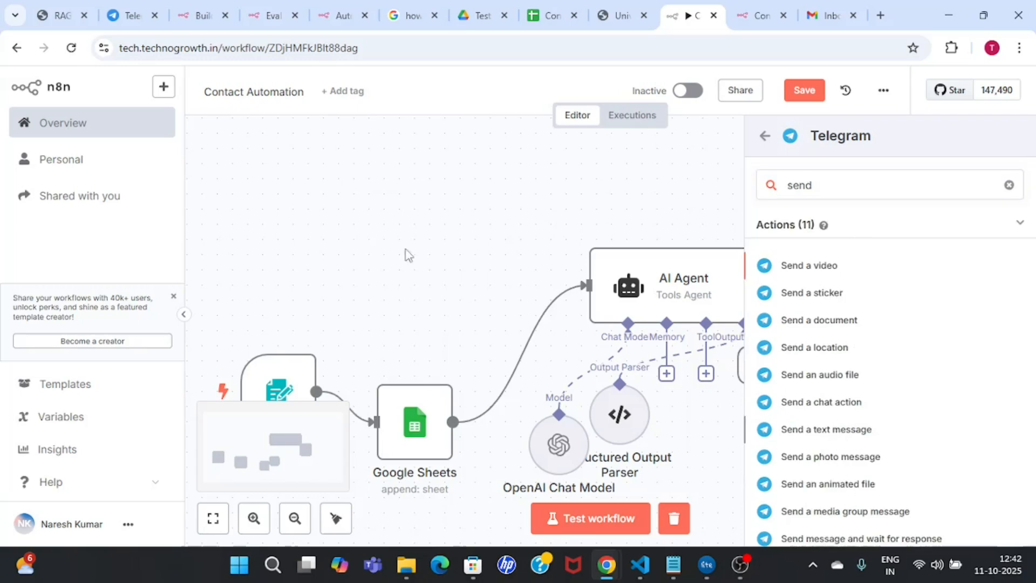
Step: Paste the copied chat id into the Telegram node's Chat ID field
{"action": "scroll", "coordinate": [652, 256], "scroll_direction": "down", "scroll_amount": 1}
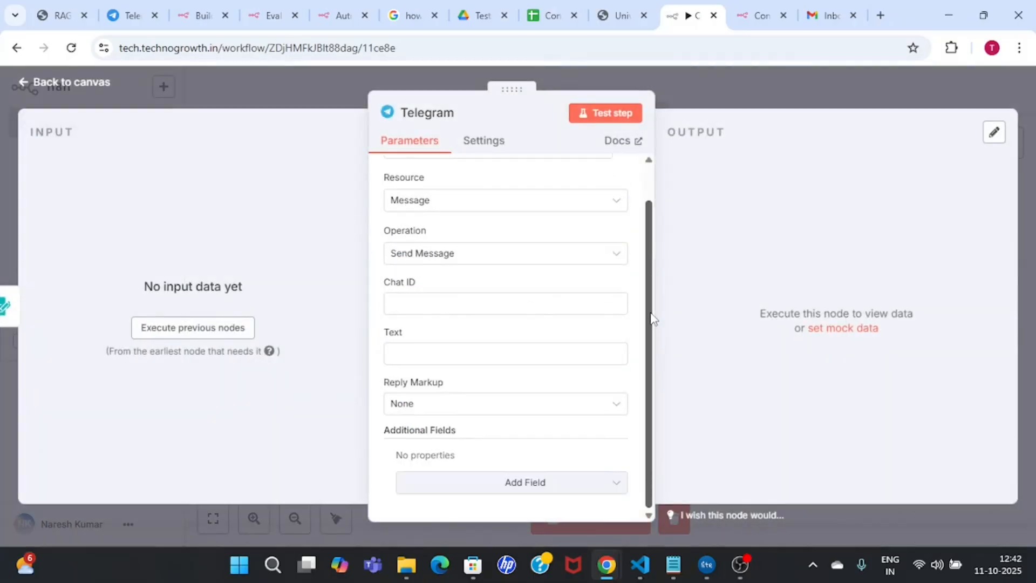
{"action": "left_click", "coordinate": [541, 307]}
{"action": "key", "text": "ctrl+v"}
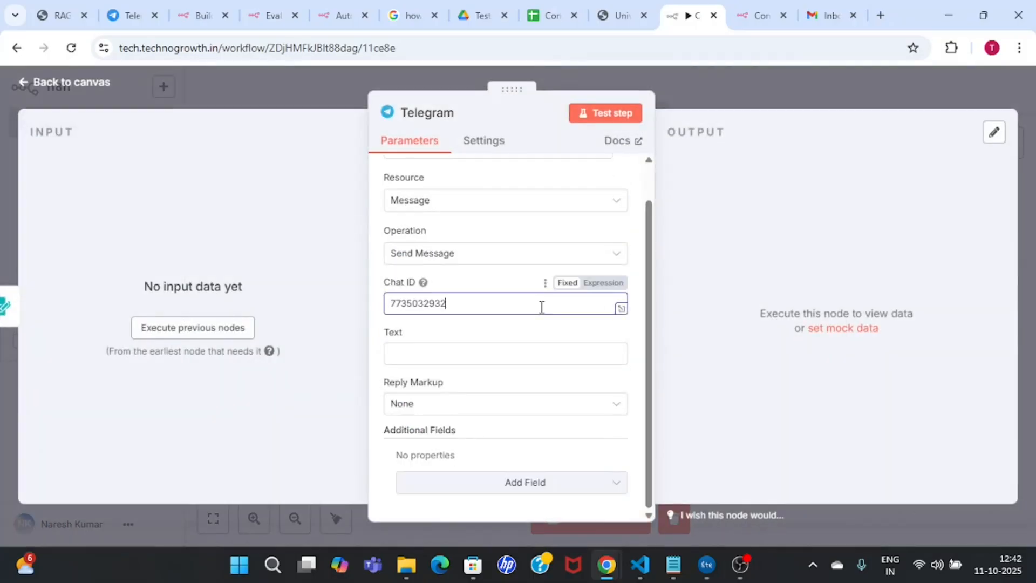
{"action": "left_click", "coordinate": [541, 355]}
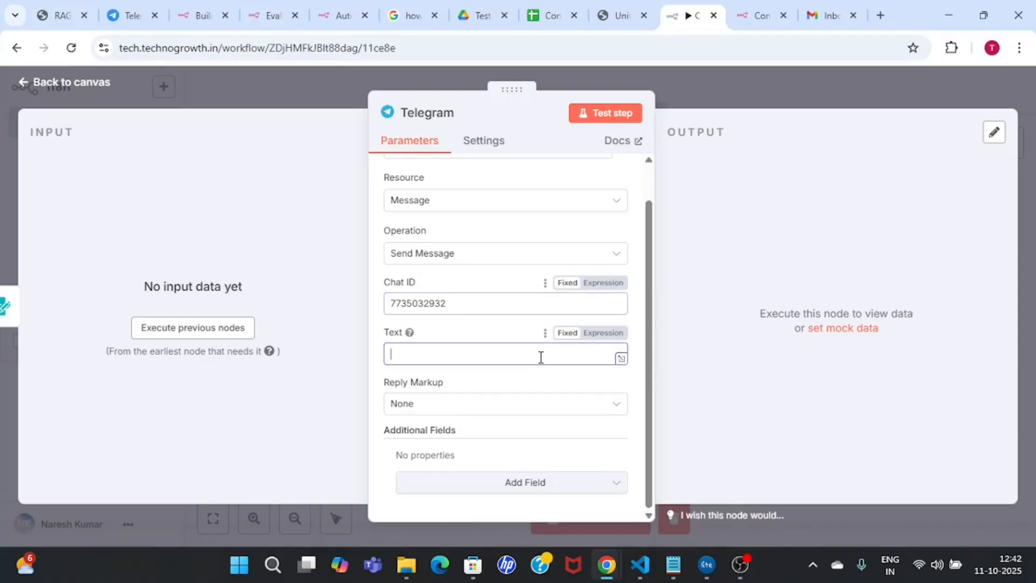
{"action": "left_click", "coordinate": [767, 75]}
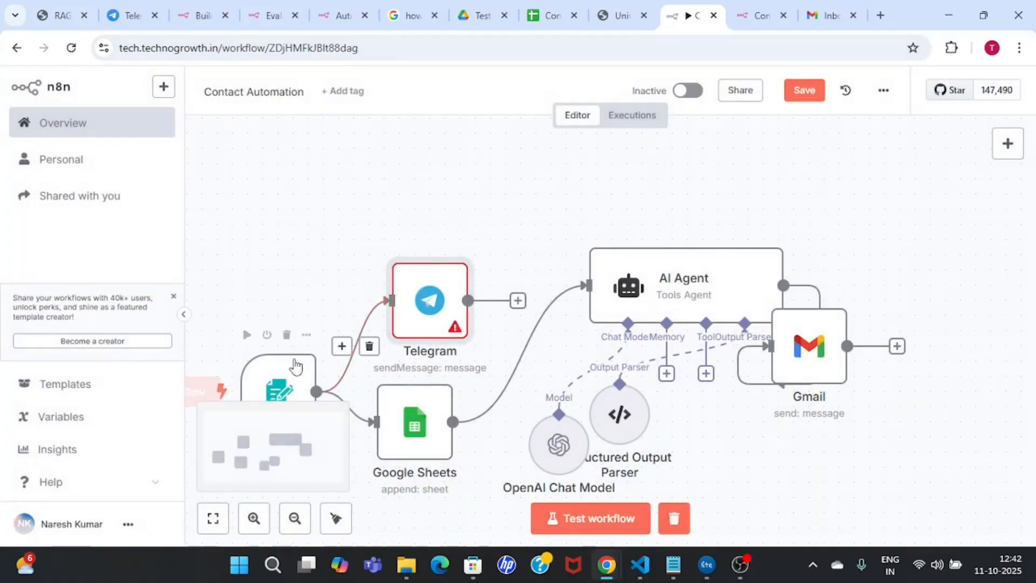
Step: Move the Telegram node up and to the right, then reopen its settings
{"action": "left_click_drag", "start_coordinate": [429, 300], "coordinate": [460, 239]}
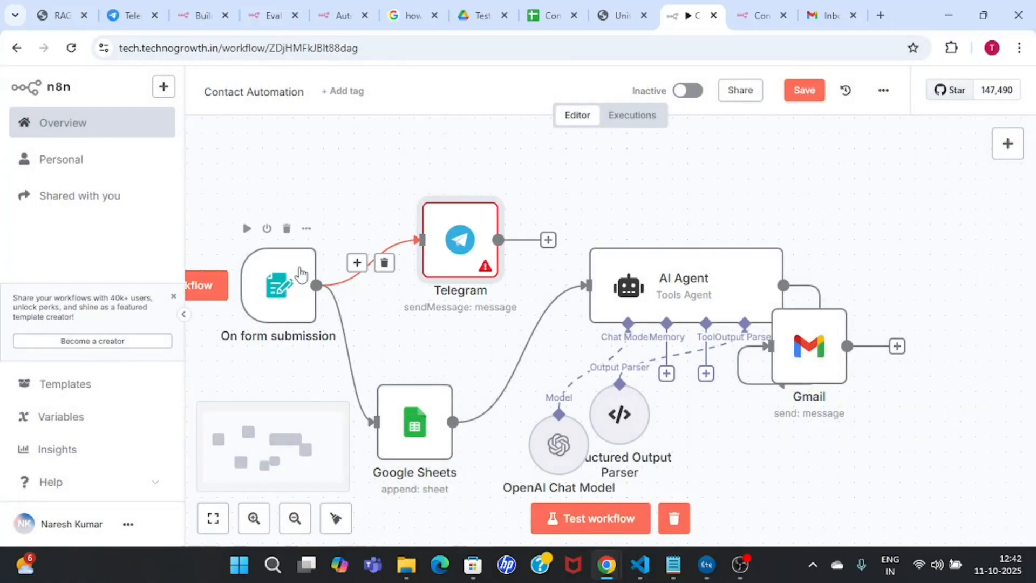
{"action": "double_click", "coordinate": [301, 274]}
{"action": "left_click", "coordinate": [673, 98]}
{"action": "double_click", "coordinate": [462, 244]}
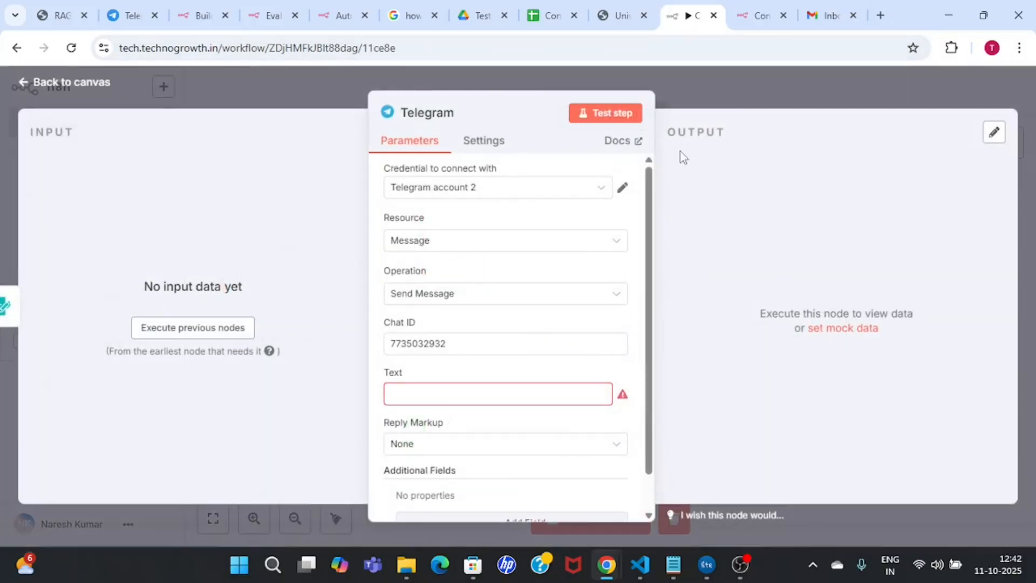
{"action": "left_click", "coordinate": [746, 92]}
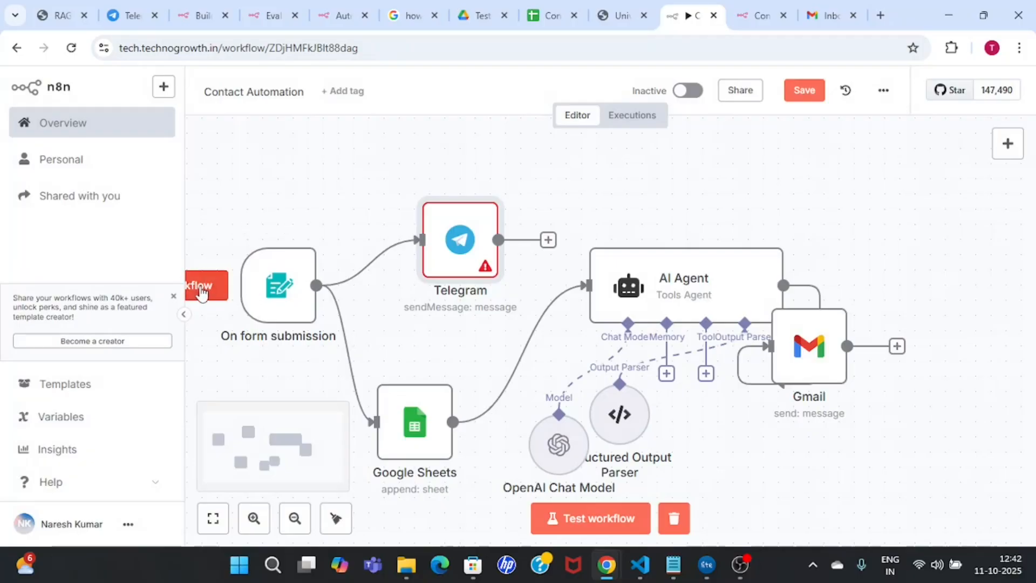
{"action": "double_click", "coordinate": [460, 243]}
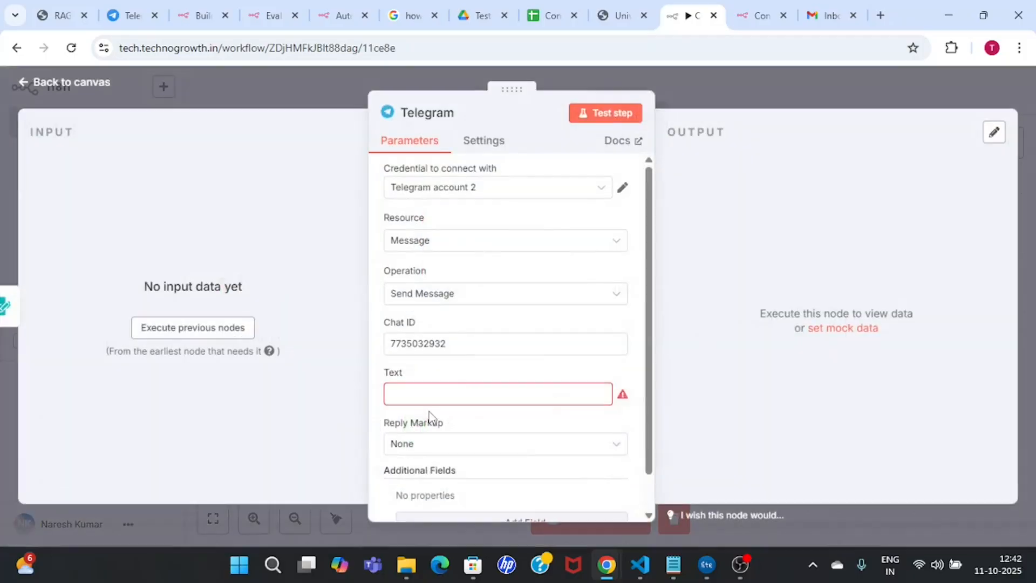
Step: Set the Telegram message Text to 'Test message'
{"action": "left_click", "coordinate": [458, 393]}
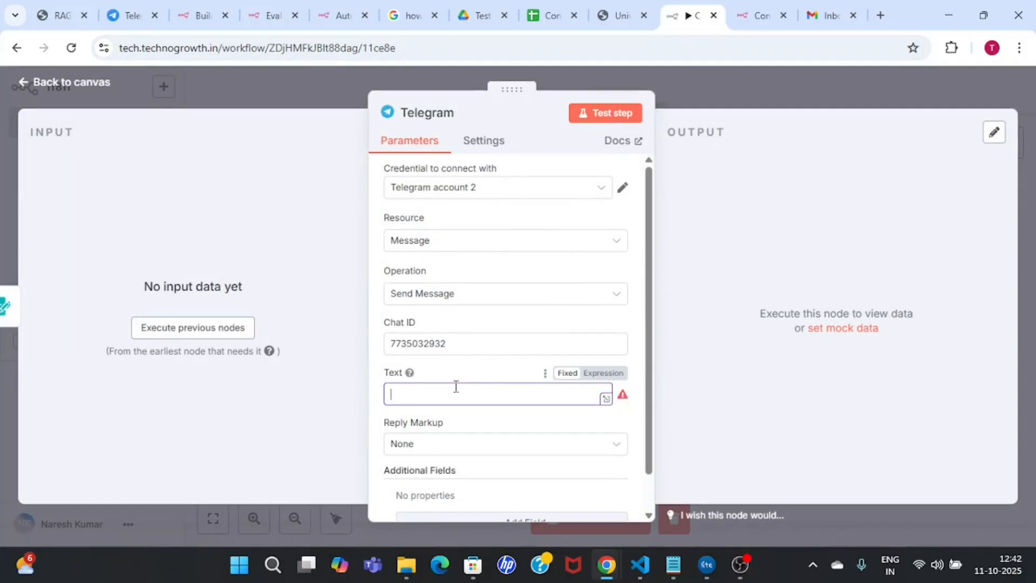
{"action": "type", "text": "Test messa"}
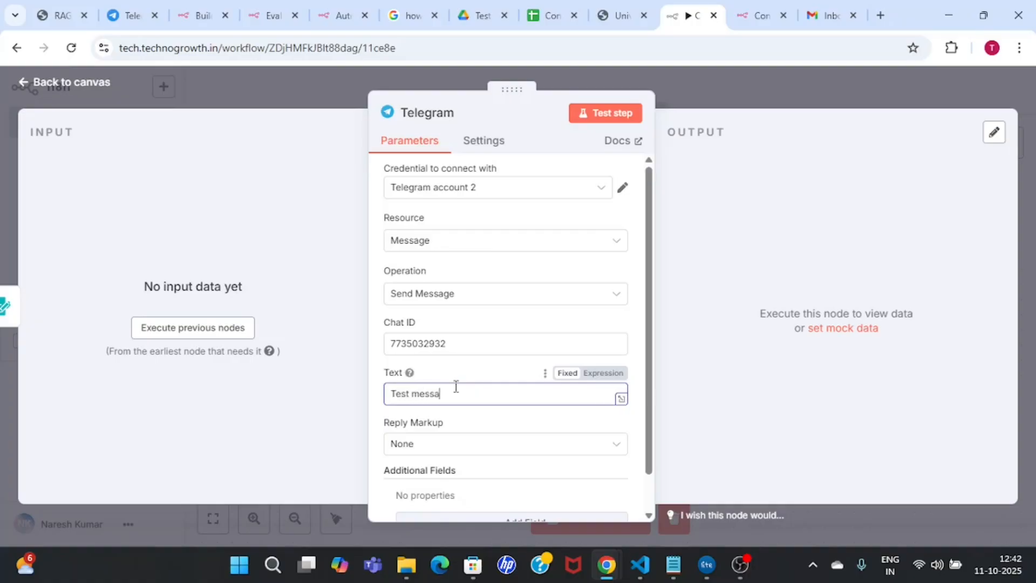
{"action": "left_click", "coordinate": [653, 403]}
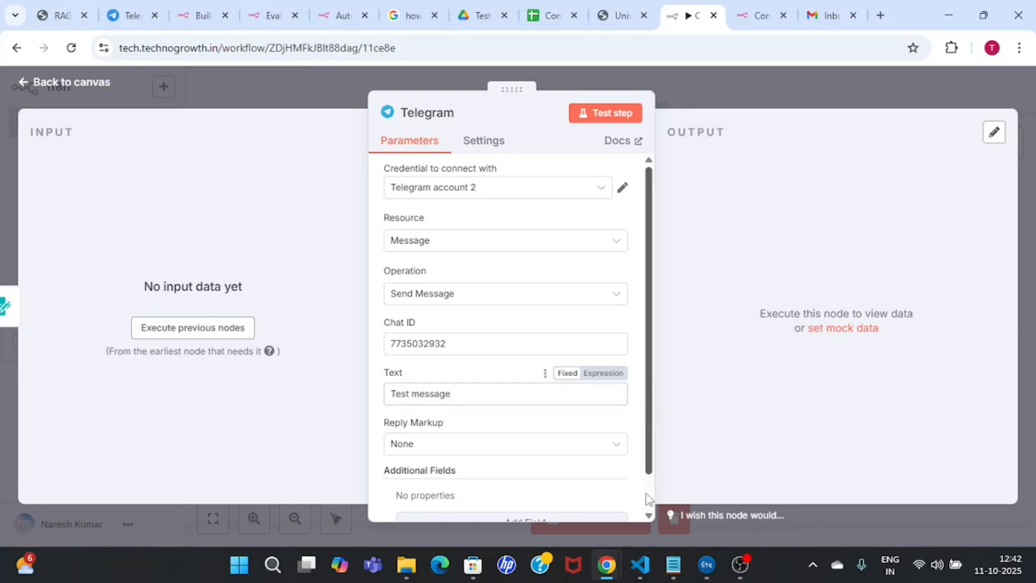
{"action": "scroll", "coordinate": [641, 424], "scroll_direction": "down", "scroll_amount": 1}
{"action": "scroll", "coordinate": [641, 423], "scroll_direction": "up", "scroll_amount": 1}
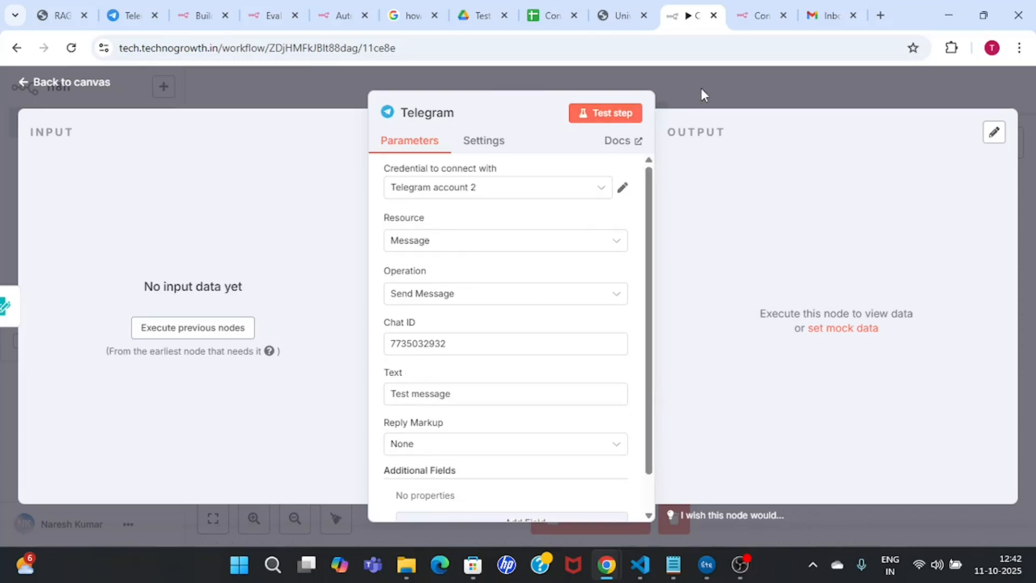
Step: Test-run the Telegram node so the message reaches Telegram, then switch to Telegram Web
{"action": "left_click", "coordinate": [609, 116]}
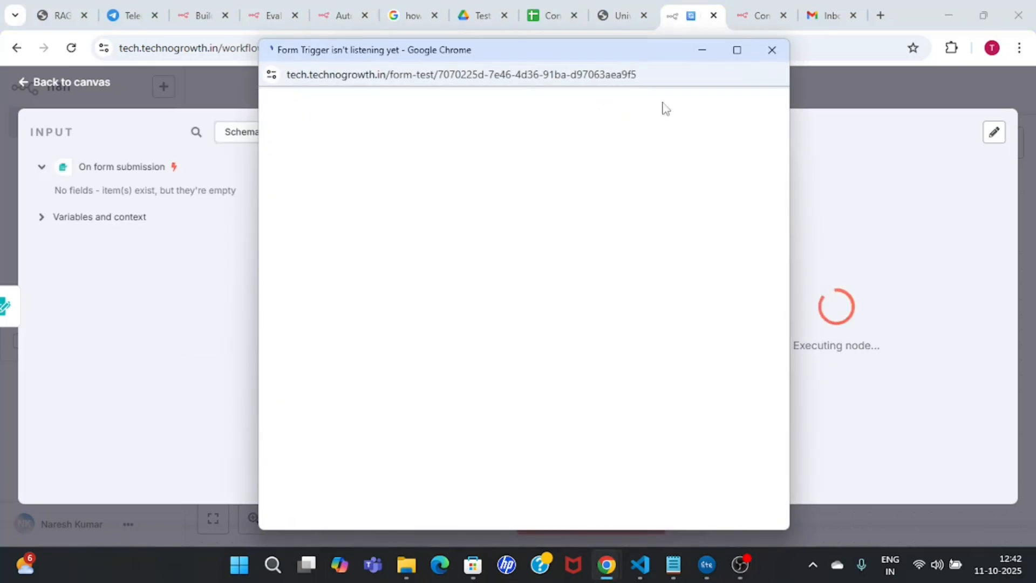
{"action": "left_click", "coordinate": [772, 50]}
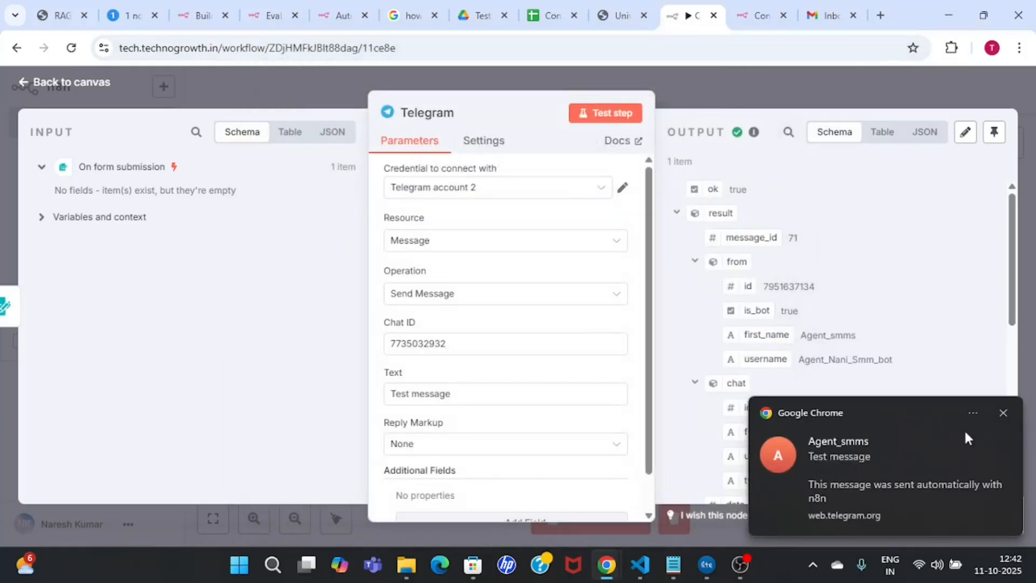
{"action": "left_click", "coordinate": [1004, 413]}
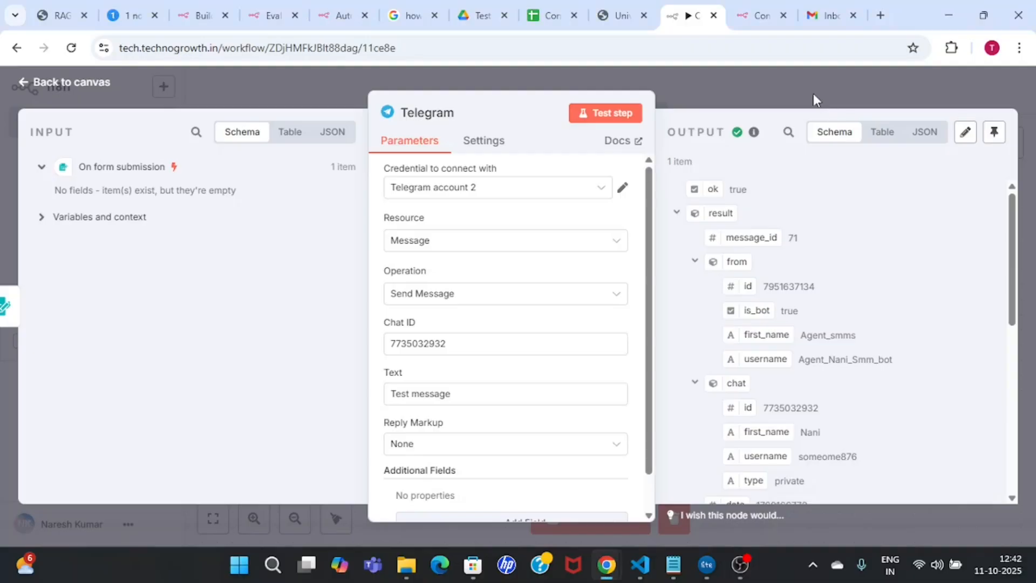
{"action": "left_click", "coordinate": [814, 95]}
{"action": "left_click", "coordinate": [132, 10]}
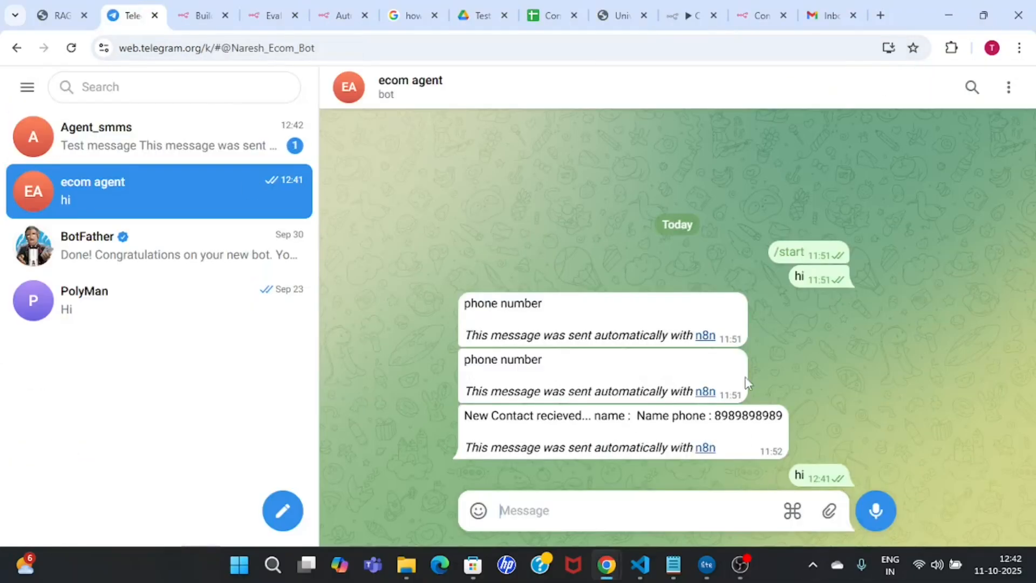
Step: Check that 'Test message' and its n8n attribution line arrived in the Agent_smms chat, then return to n8n
{"action": "left_click", "coordinate": [134, 143]}
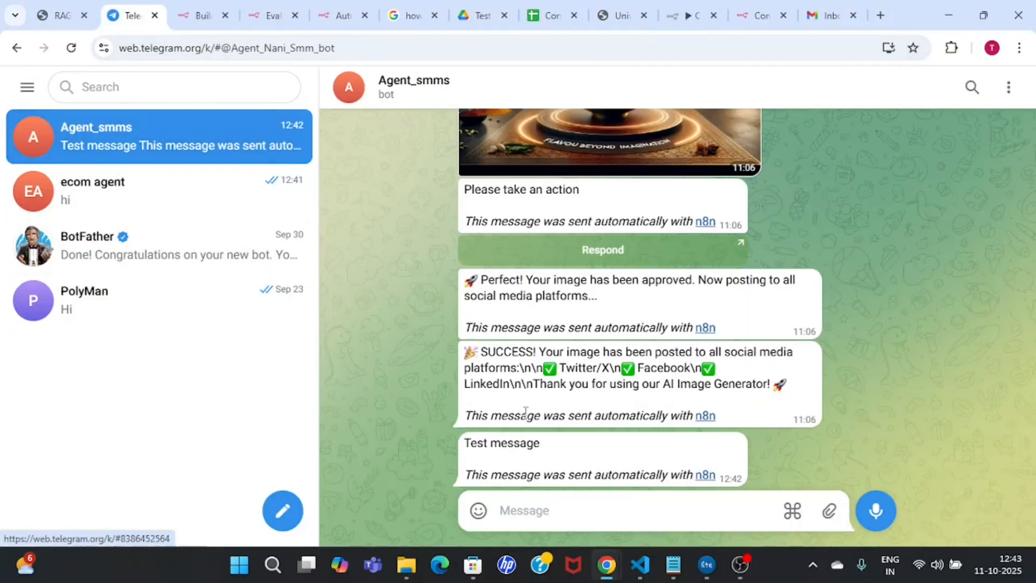
{"action": "left_click_drag", "start_coordinate": [461, 448], "coordinate": [544, 453]}
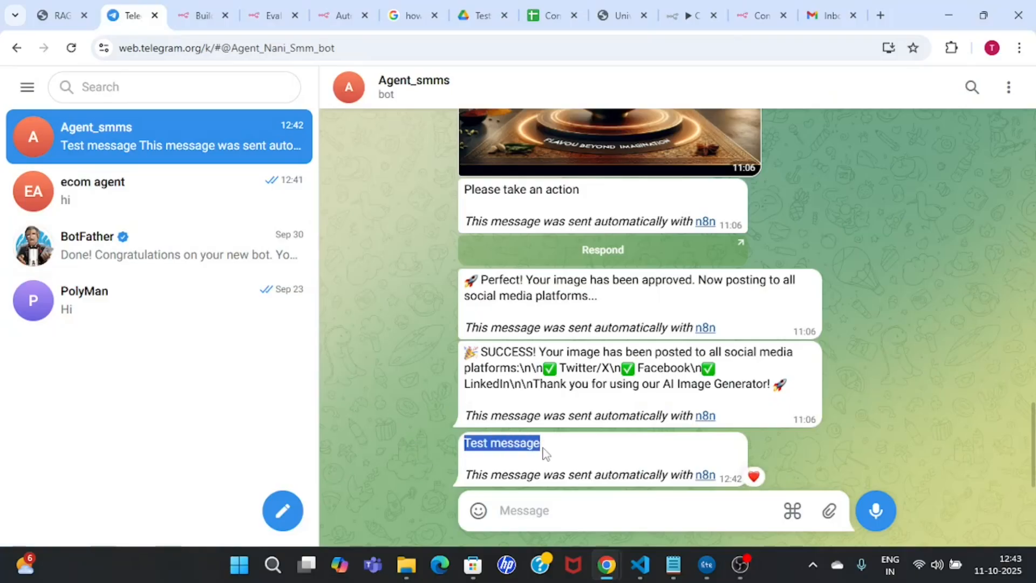
{"action": "left_click_drag", "start_coordinate": [465, 477], "coordinate": [732, 477]}
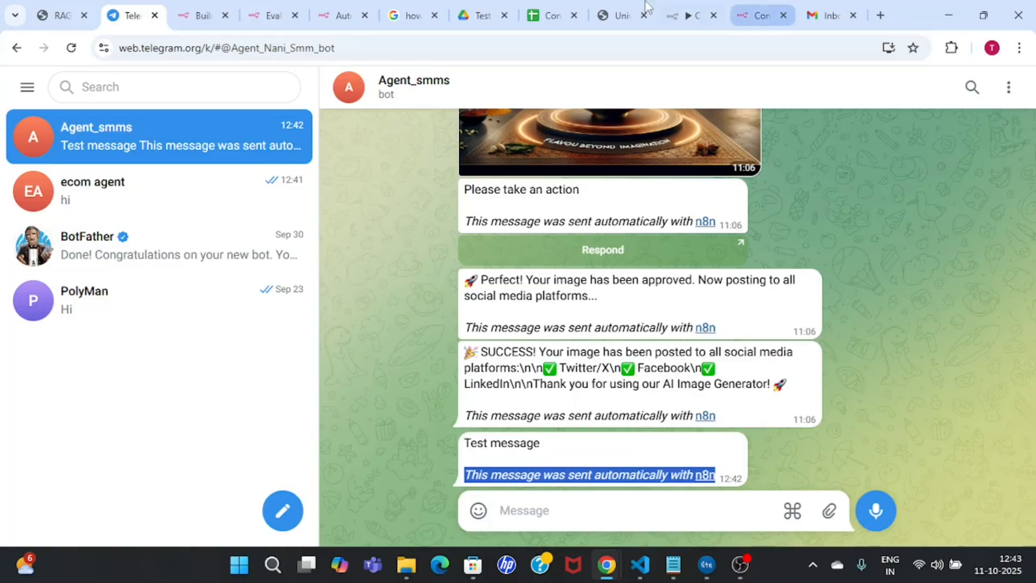
{"action": "left_click", "coordinate": [707, 15]}
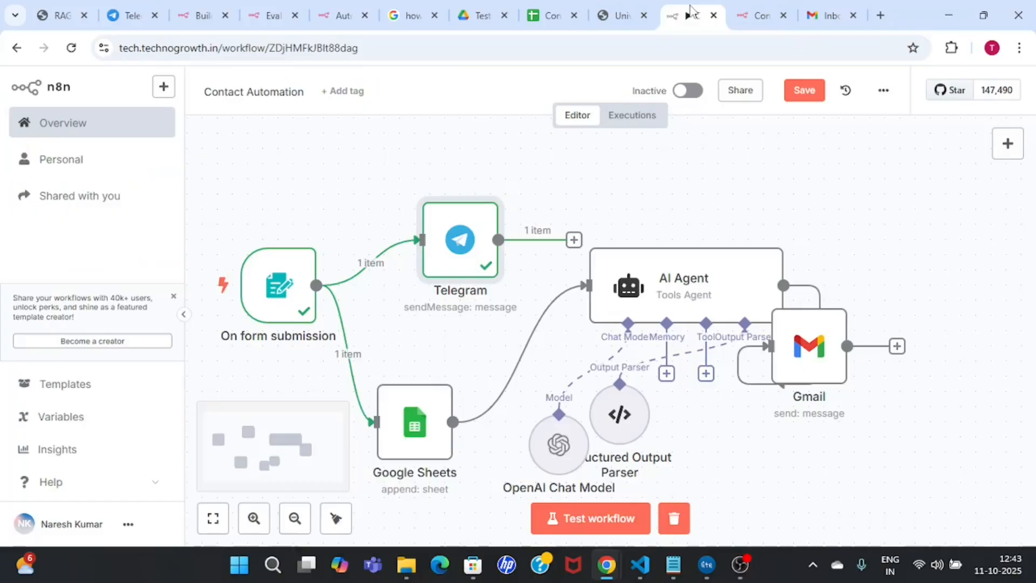
Step: Add the Append n8n Attribution option to the Telegram node, switch it off, and rerun the test
{"action": "double_click", "coordinate": [466, 249]}
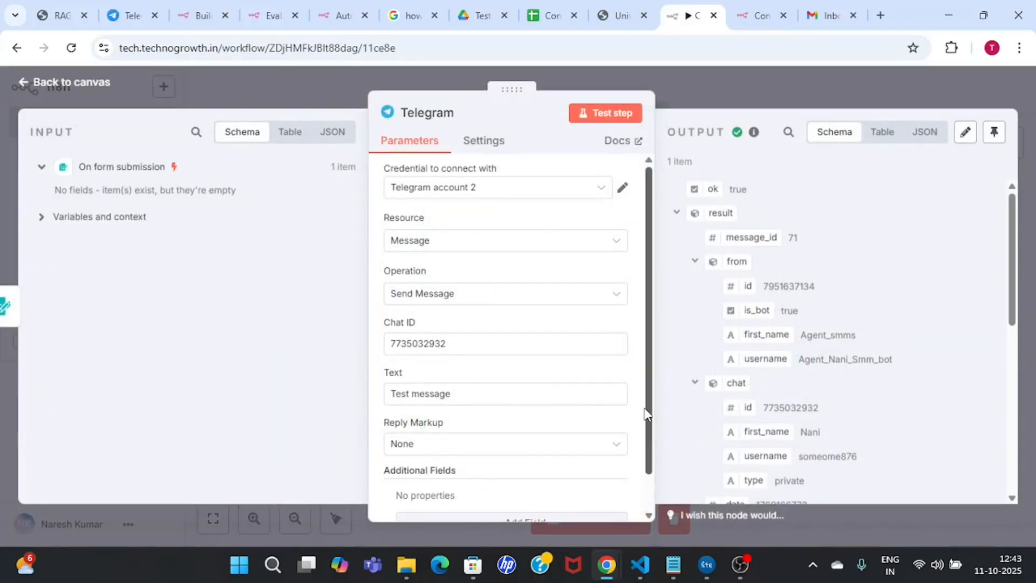
{"action": "scroll", "coordinate": [588, 485], "scroll_direction": "down", "scroll_amount": 1}
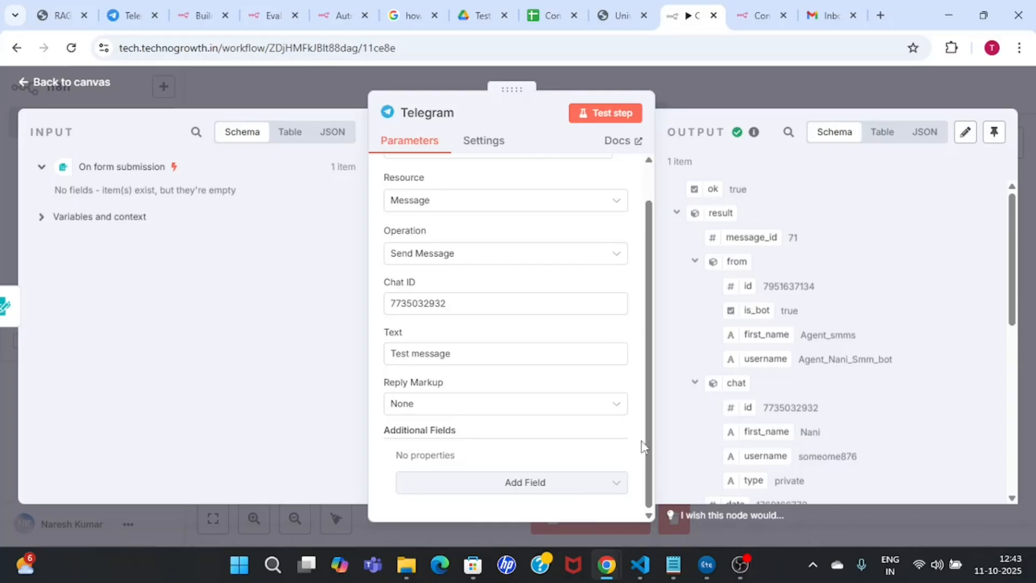
{"action": "scroll", "coordinate": [648, 453], "scroll_direction": "up", "scroll_amount": 1}
{"action": "scroll", "coordinate": [665, 430], "scroll_direction": "down", "scroll_amount": 1}
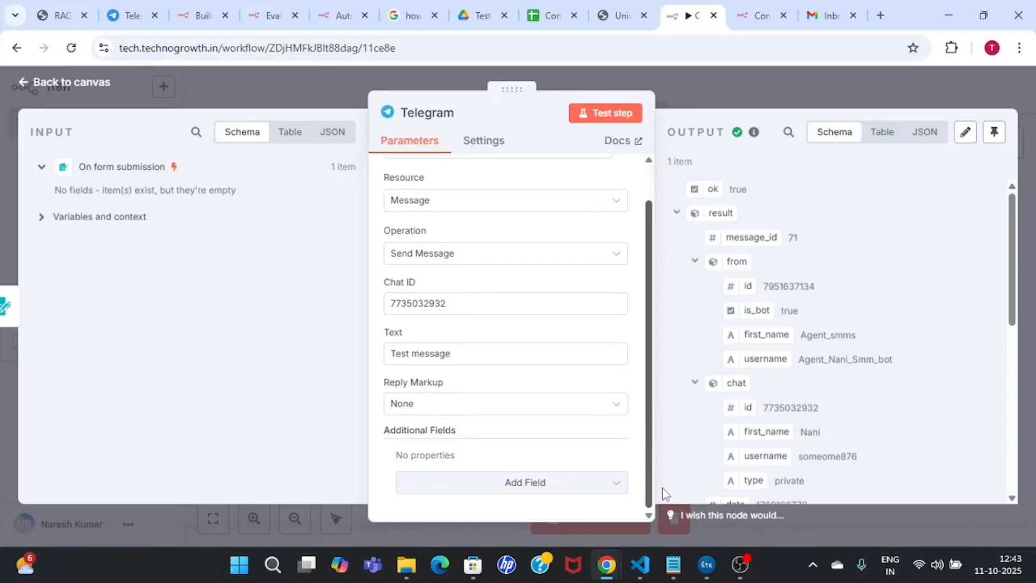
{"action": "left_click", "coordinate": [599, 484]}
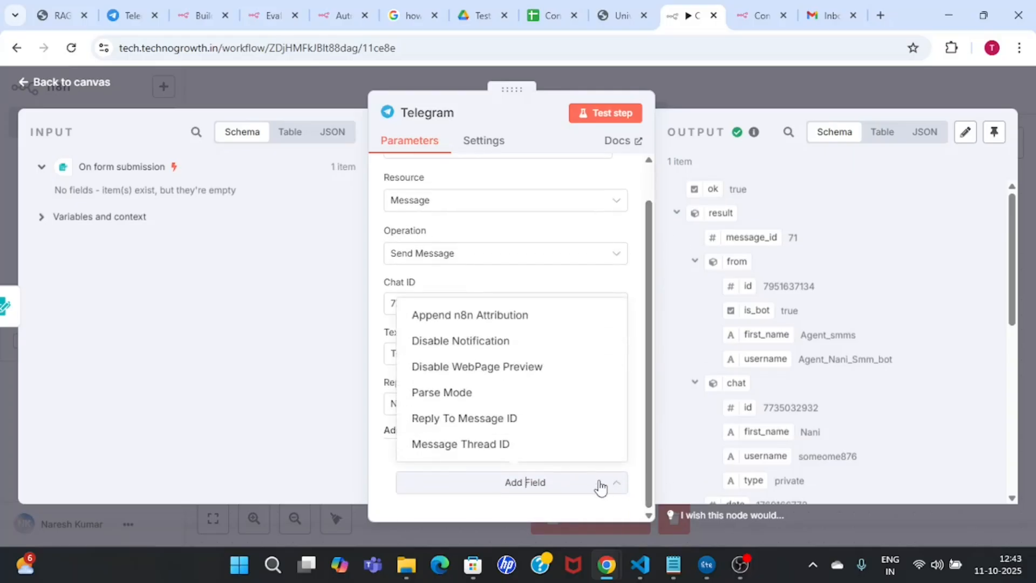
{"action": "left_click", "coordinate": [493, 315]}
{"action": "left_click", "coordinate": [423, 475]}
{"action": "left_click", "coordinate": [609, 130]}
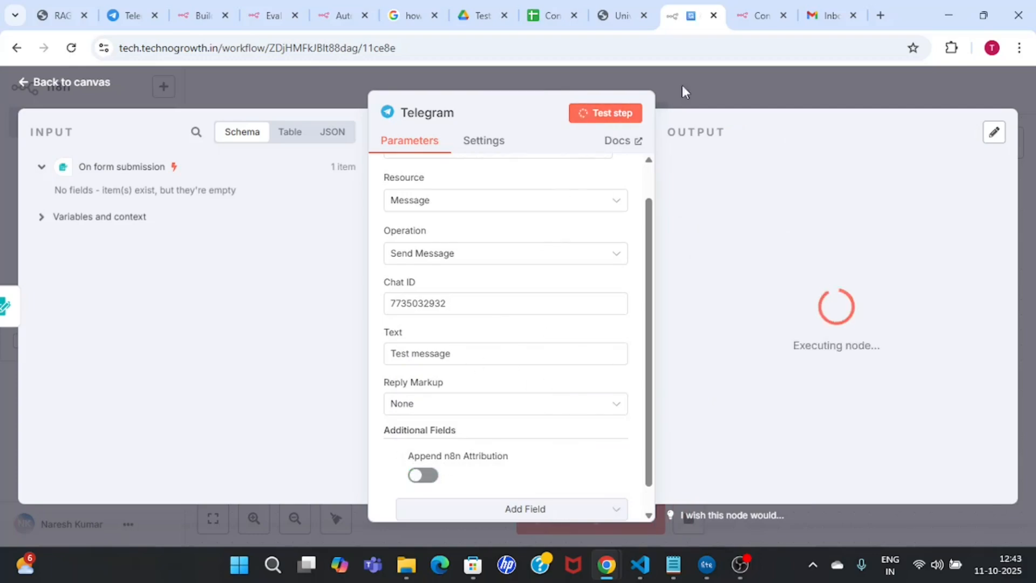
{"action": "left_click", "coordinate": [730, 83]}
Step: Confirm the new 12:43 'Test message' arrived without the footer, then go to the contact form page
{"action": "left_click", "coordinate": [125, 15]}
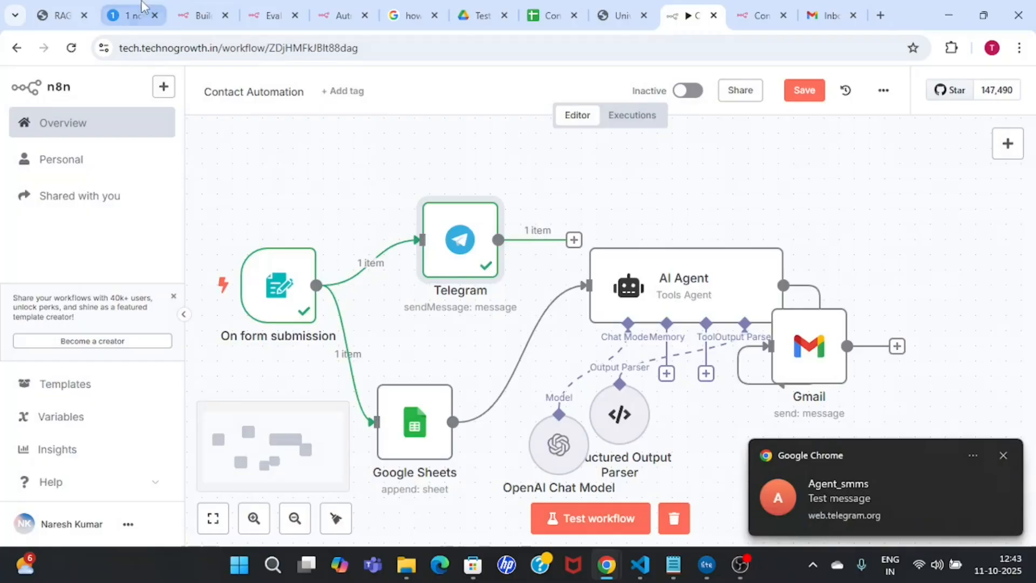
{"action": "left_click", "coordinate": [519, 450]}
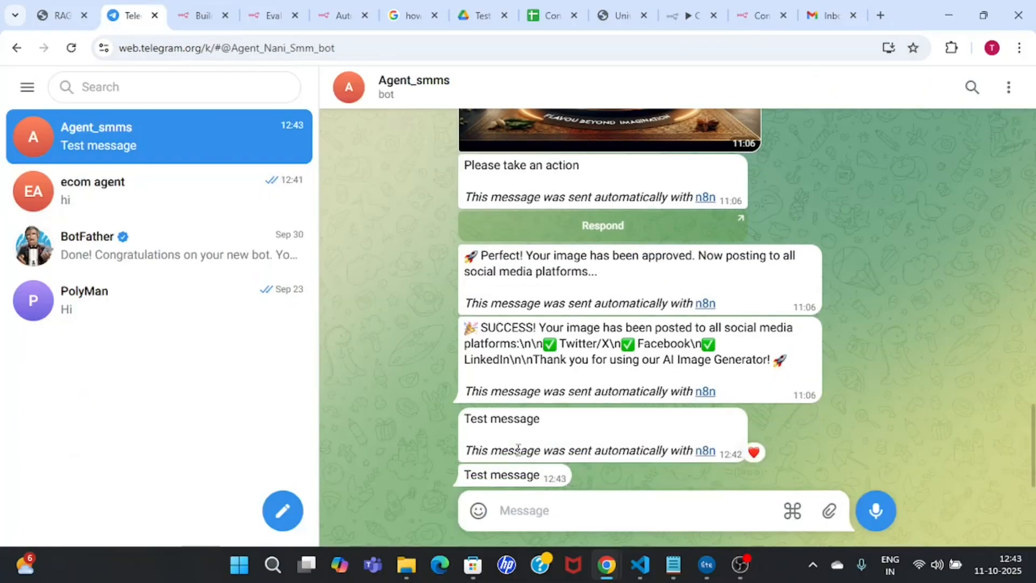
{"action": "left_click_drag", "start_coordinate": [465, 476], "coordinate": [546, 482]}
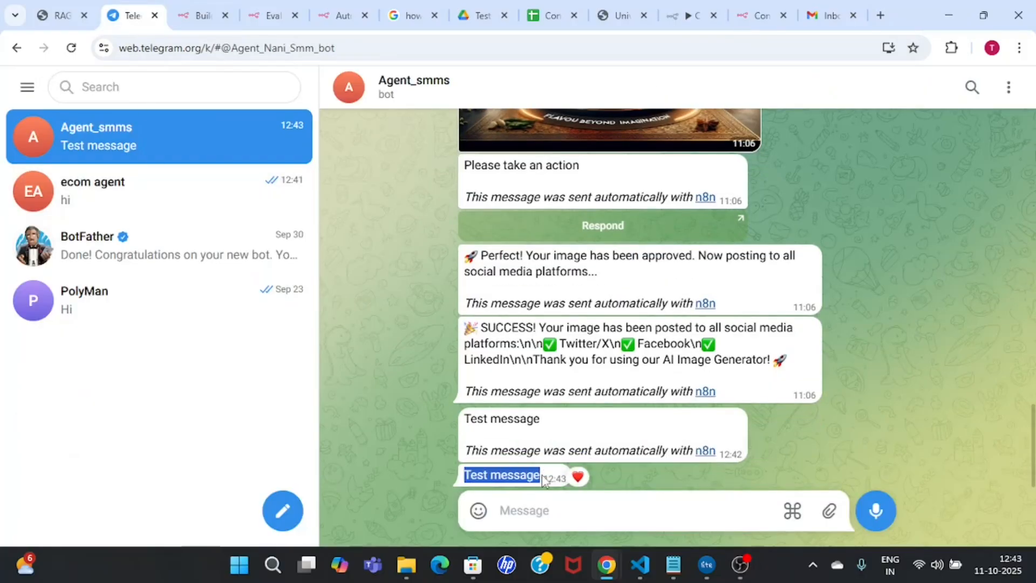
{"action": "left_click", "coordinate": [545, 482]}
{"action": "left_click", "coordinate": [770, 13]}
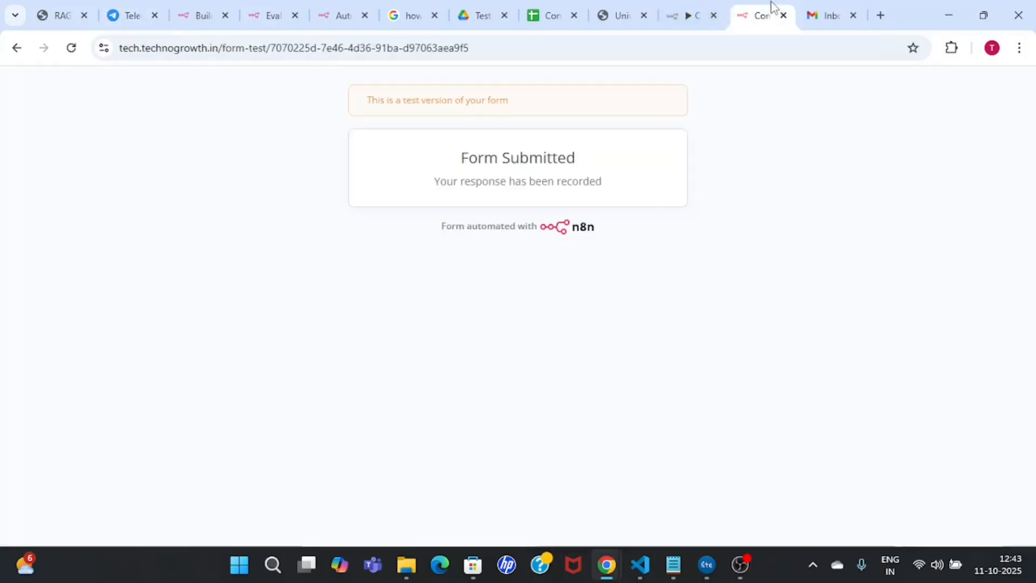
Step: Reload the contact form page and start a workflow test from n8n to open the form
{"action": "left_click", "coordinate": [653, 49]}
{"action": "key", "text": "Return"}
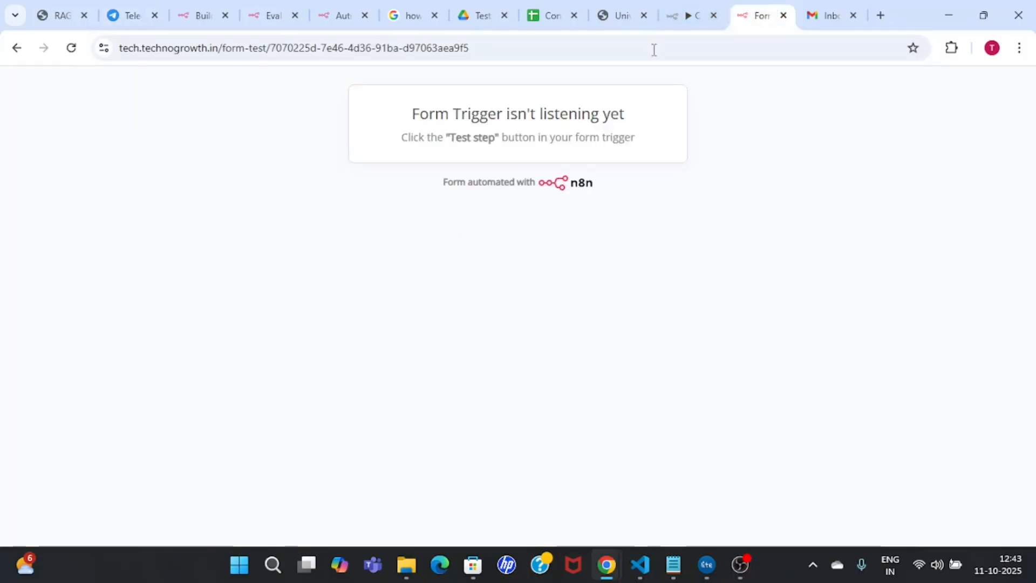
{"action": "left_click", "coordinate": [692, 14]}
{"action": "left_click", "coordinate": [201, 286]}
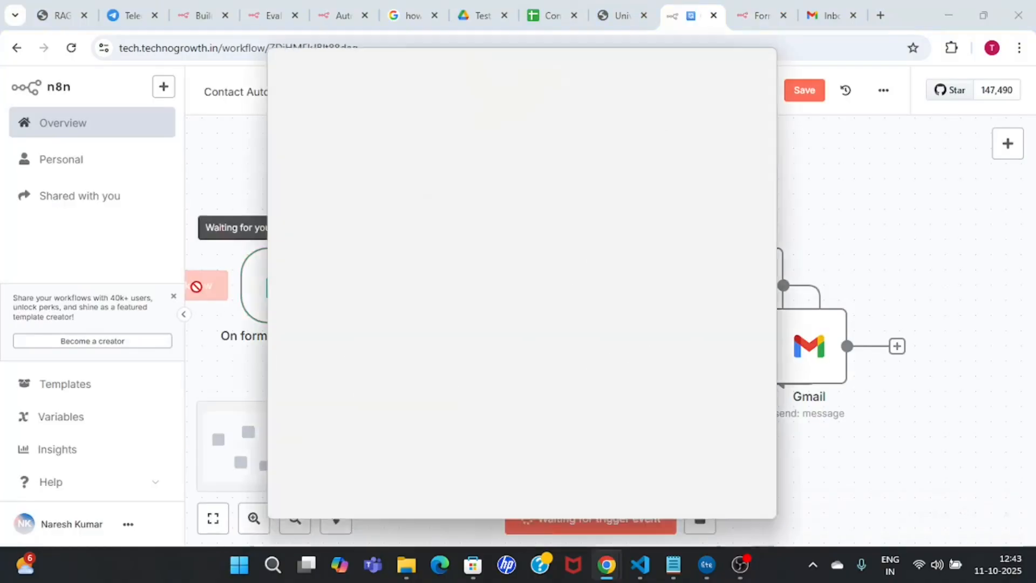
{"action": "scroll", "coordinate": [465, 327], "scroll_direction": "down", "scroll_amount": 3}
{"action": "scroll", "coordinate": [486, 302], "scroll_direction": "up", "scroll_amount": 3}
Step: Enter the lead's name and e-mail address in the form, fixing the domain typo
{"action": "left_click", "coordinate": [508, 264]}
{"action": "type", "text": "Naresh"}
{"action": "key", "text": "Tab"}
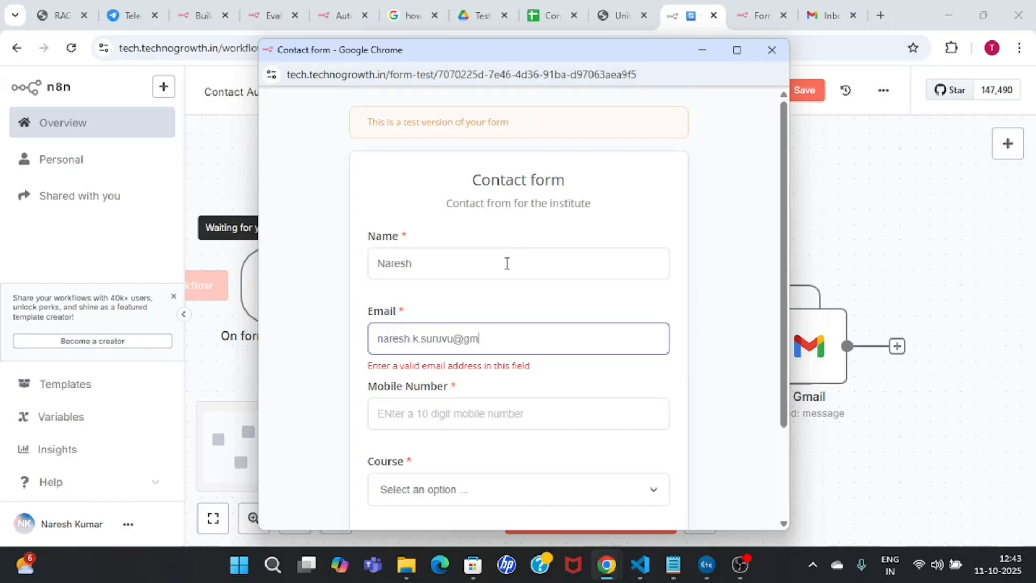
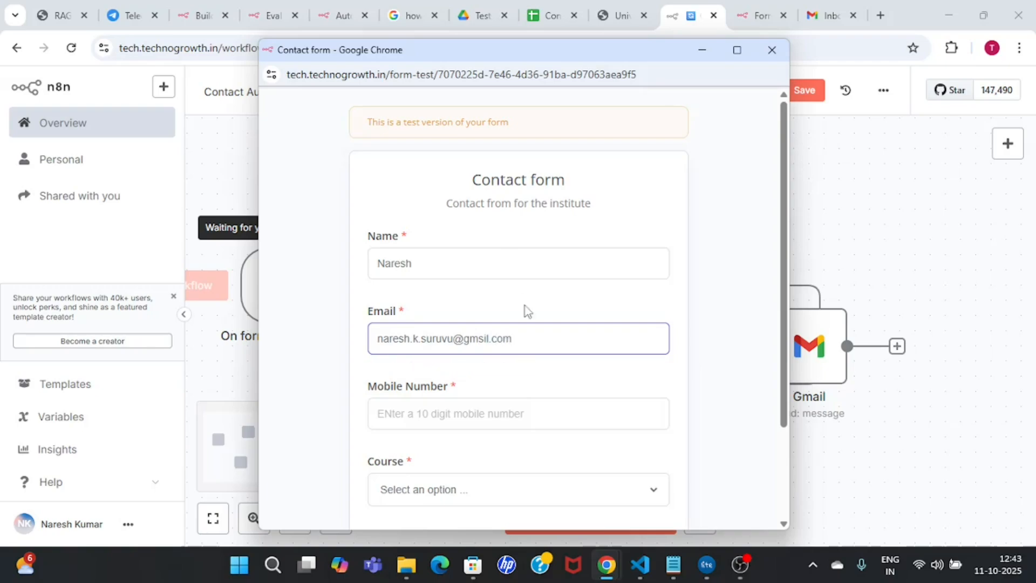
{"action": "left_click", "coordinate": [487, 338]}
{"action": "key", "text": "BackSpace"}
{"action": "key", "text": "BackSpace"}
{"action": "type", "text": "ai"}
Step: Fill in the mobile number, choose the Data Science course and submit the form
{"action": "scroll", "coordinate": [786, 416], "scroll_direction": "down", "scroll_amount": 1}
{"action": "left_click", "coordinate": [542, 349]}
{"action": "type", "text": "8989898989"}
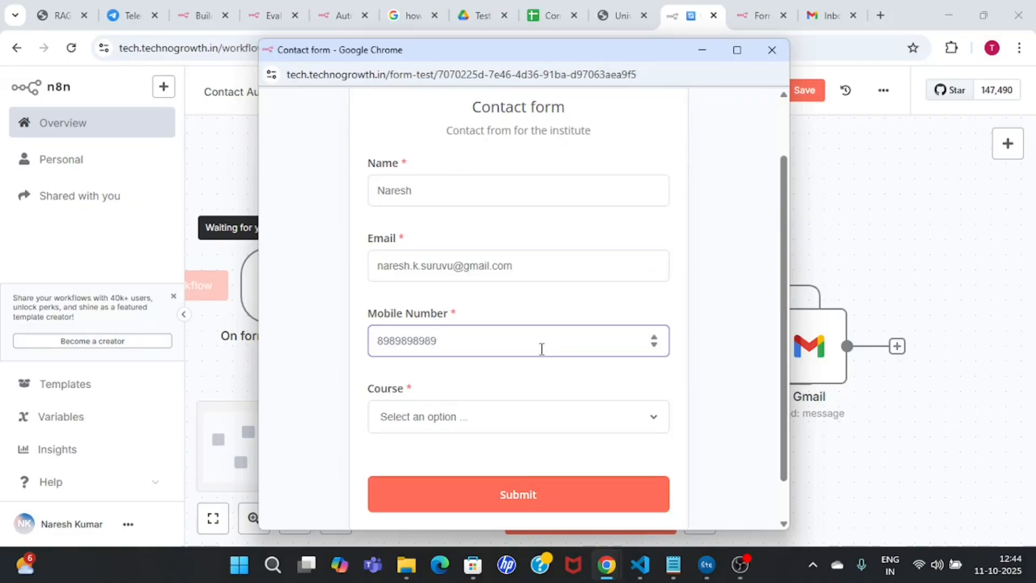
{"action": "left_click", "coordinate": [569, 416]}
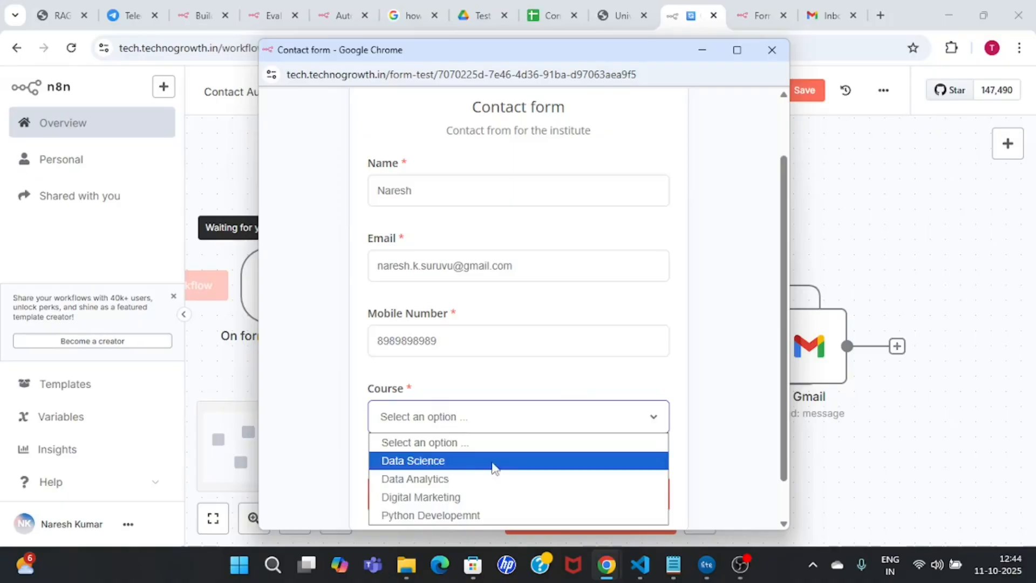
{"action": "left_click", "coordinate": [438, 460]}
{"action": "left_click", "coordinate": [546, 495]}
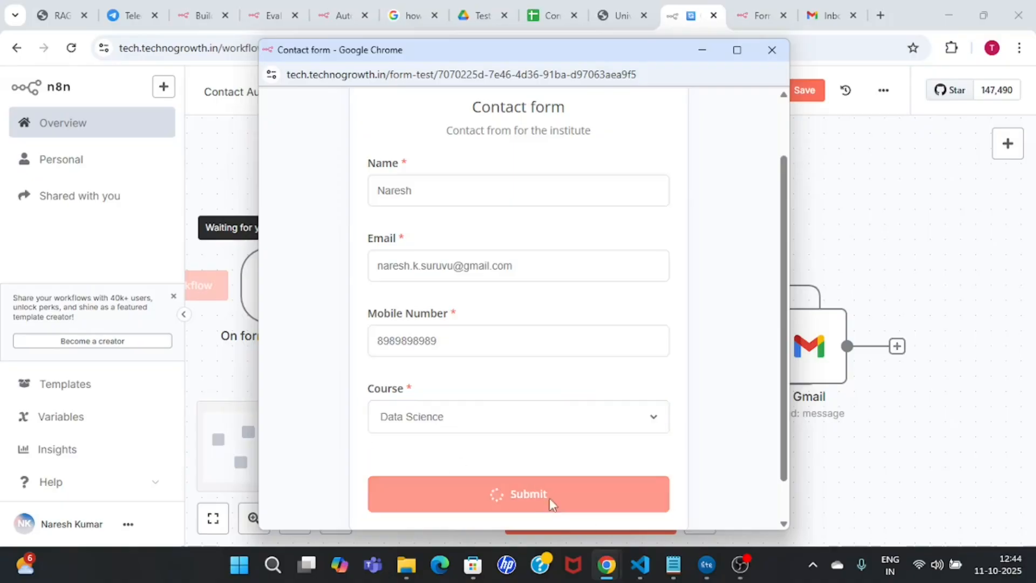
Step: Move the Gmail node clear of the AI Agent, then check the latest Test message in Telegram
{"action": "left_click", "coordinate": [772, 51]}
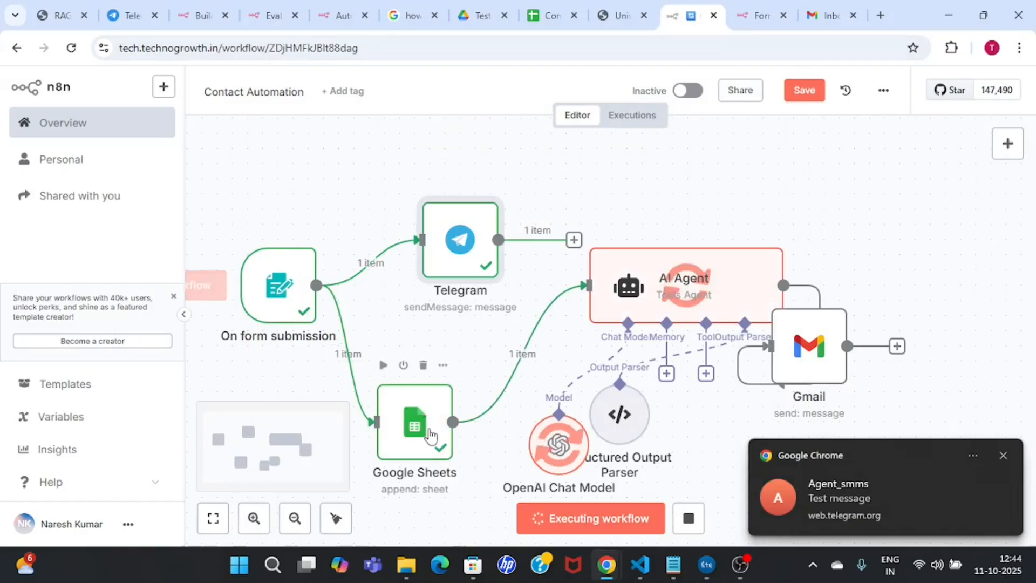
{"action": "left_click_drag", "start_coordinate": [804, 348], "coordinate": [880, 302]}
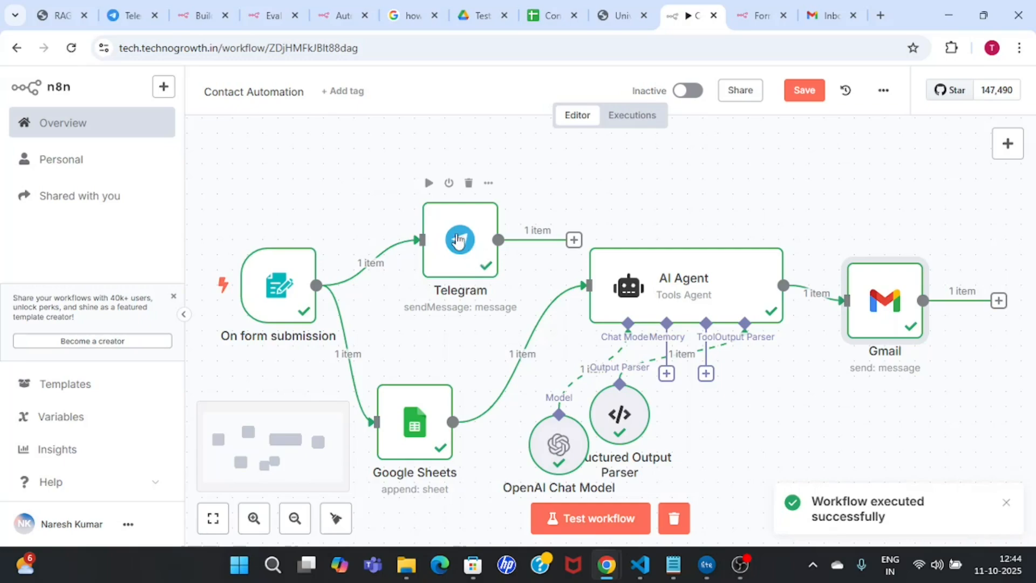
{"action": "double_click", "coordinate": [481, 257]}
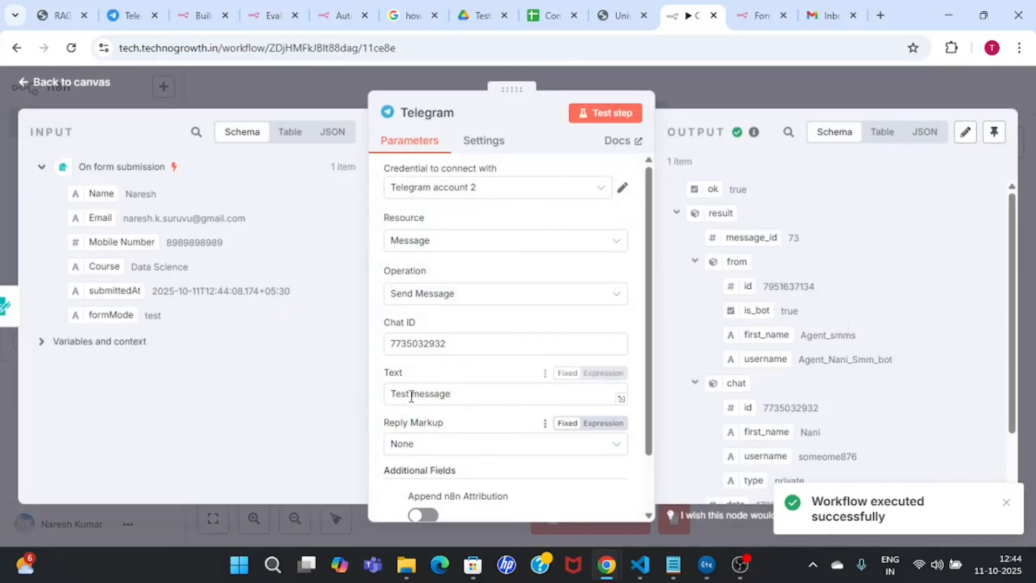
{"action": "left_click", "coordinate": [685, 83]}
{"action": "left_click", "coordinate": [128, 15]}
{"action": "left_click_drag", "start_coordinate": [463, 475], "coordinate": [534, 475]}
Step: Select the latest Test message in the bot chat, then reopen the n8n Telegram node
{"action": "triple_click", "coordinate": [487, 476]}
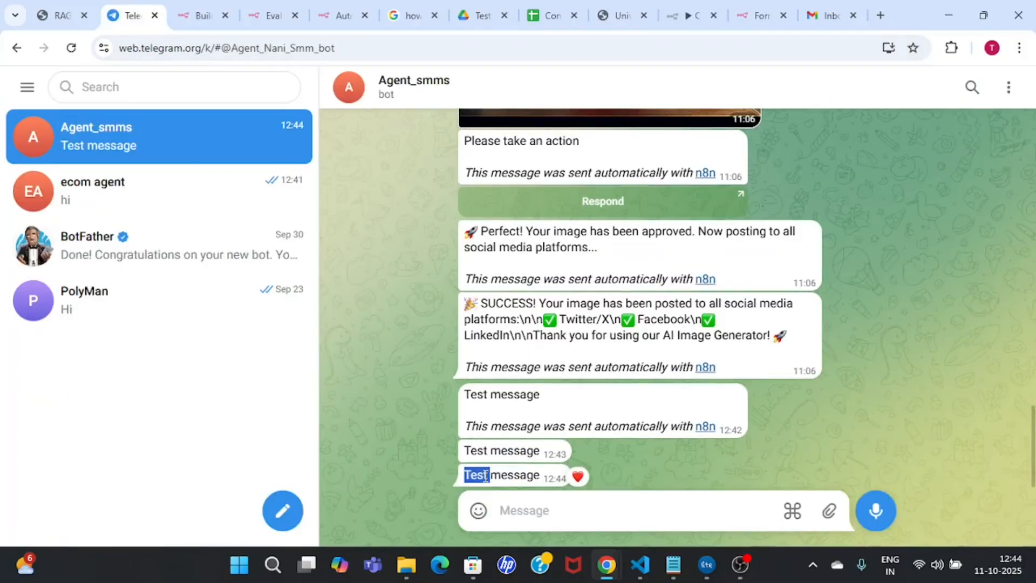
{"action": "double_click", "coordinate": [515, 476]}
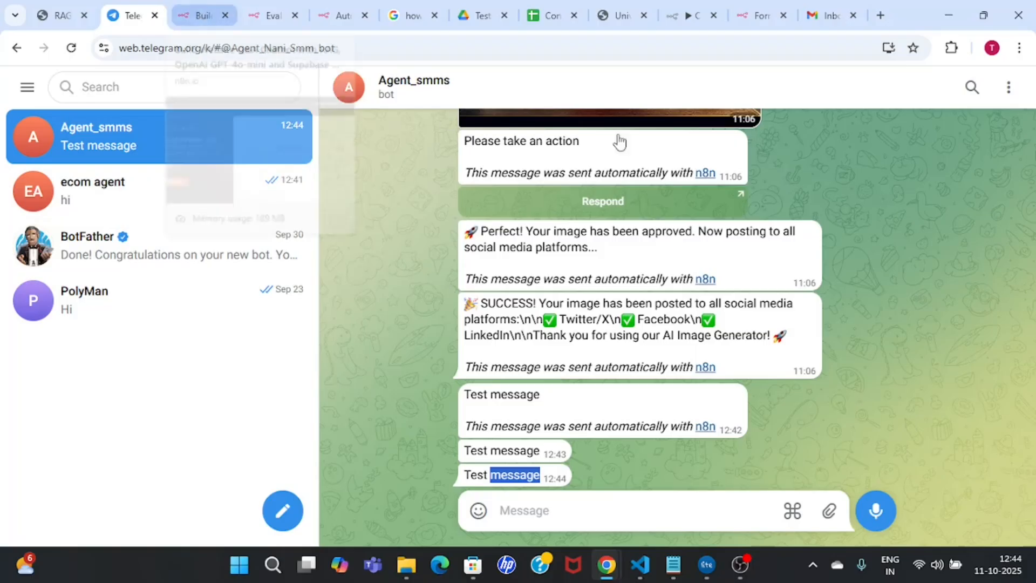
{"action": "left_click", "coordinate": [691, 15]}
{"action": "double_click", "coordinate": [453, 260]}
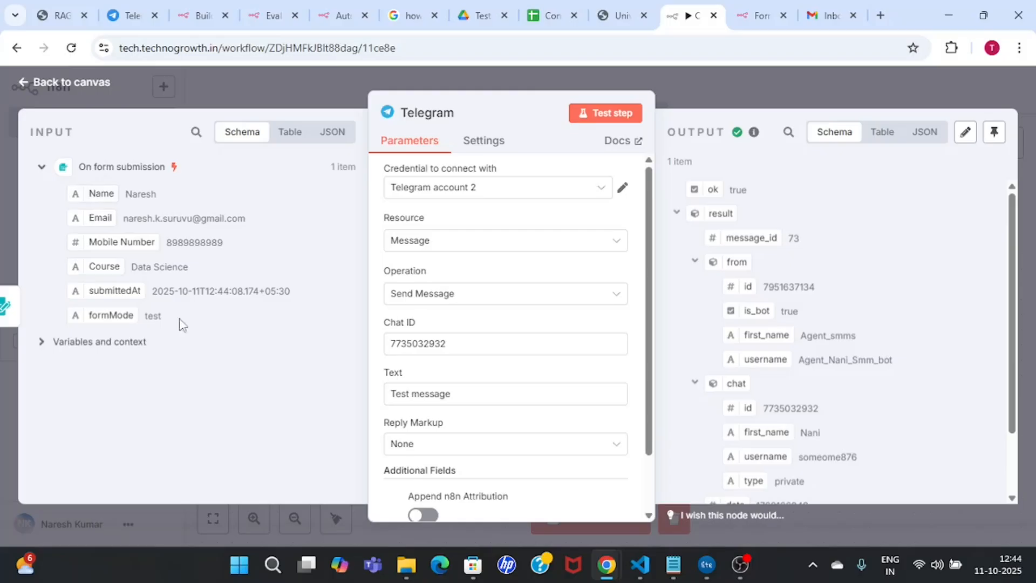
Step: Rewrite the Telegram text as 'New Lead Alert !!' with the Name, Mobile Number and Course fields, then test it
{"action": "left_click", "coordinate": [496, 404]}
{"action": "key", "text": "BackSpace"}
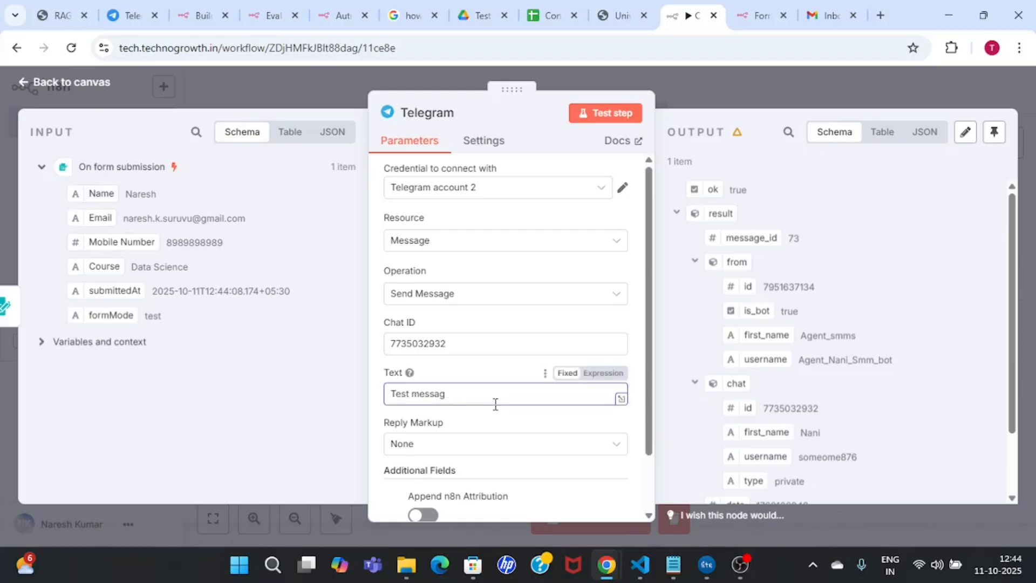
{"action": "key", "text": "BackSpace"}
{"action": "key", "text": "BackSpace"}
{"action": "key", "text": "BackSpace"}
{"action": "key", "text": "BackSpace"}
{"action": "key", "text": "BackSpace"}
{"action": "key", "text": "BackSpace"}
{"action": "key", "text": "BackSpace"}
{"action": "key", "text": "BackSpace"}
{"action": "key", "text": "BackSpace"}
{"action": "key", "text": "BackSpace"}
{"action": "key", "text": "BackSpace"}
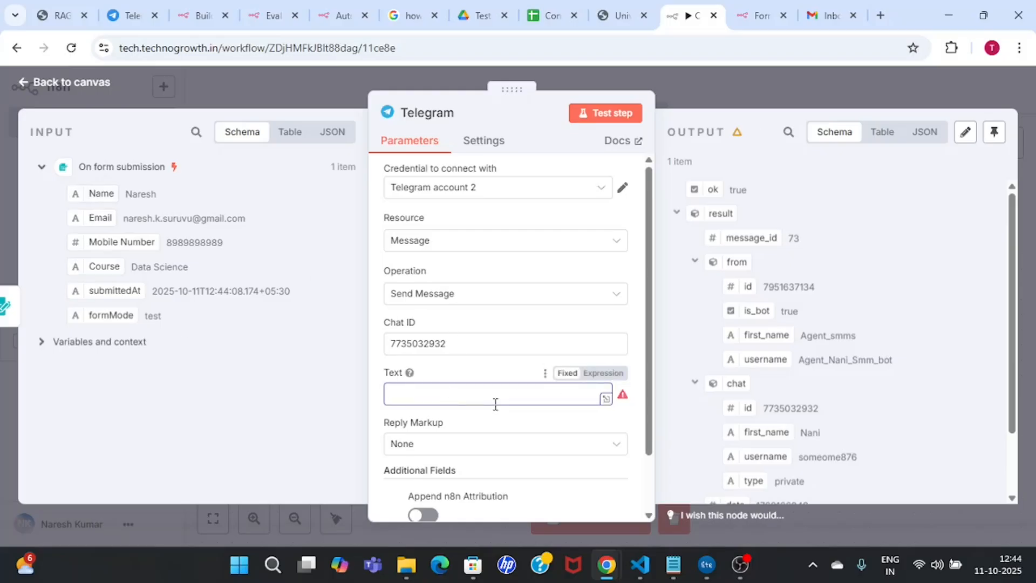
{"action": "type", "text": "New Lead Alert !!  Name is"}
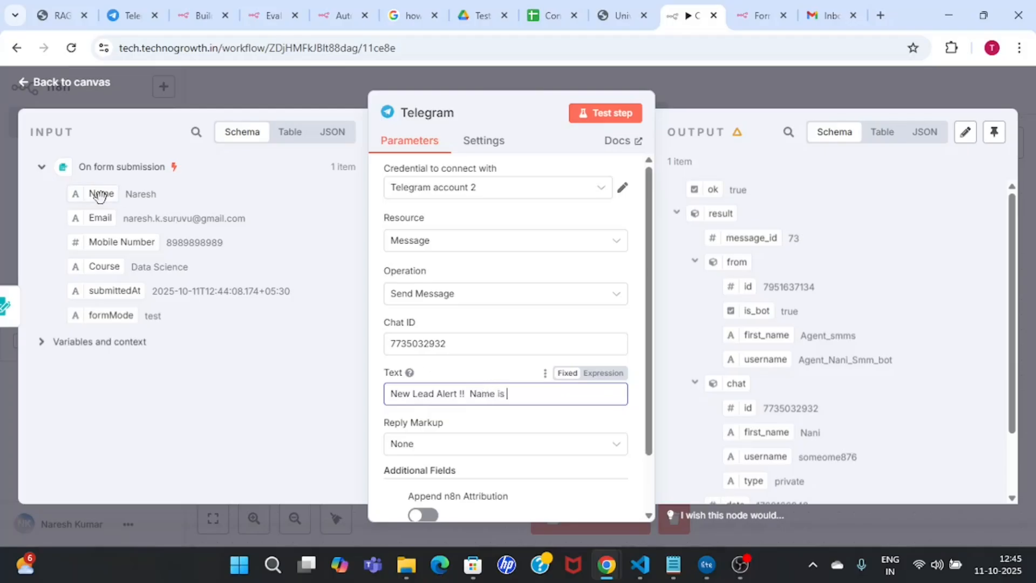
{"action": "left_click_drag", "start_coordinate": [100, 194], "coordinate": [558, 398]}
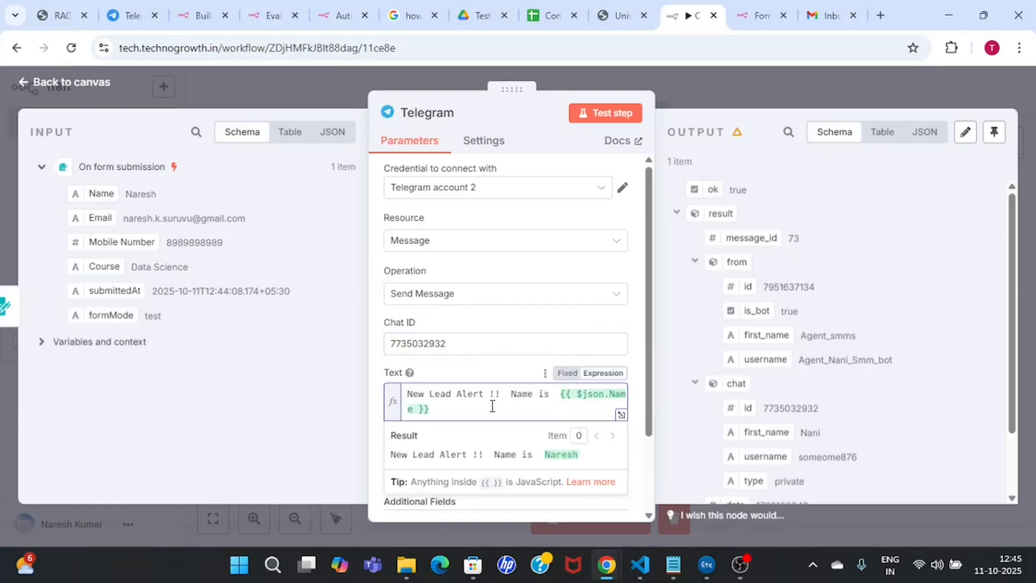
{"action": "type", "text": "Mobile number is"}
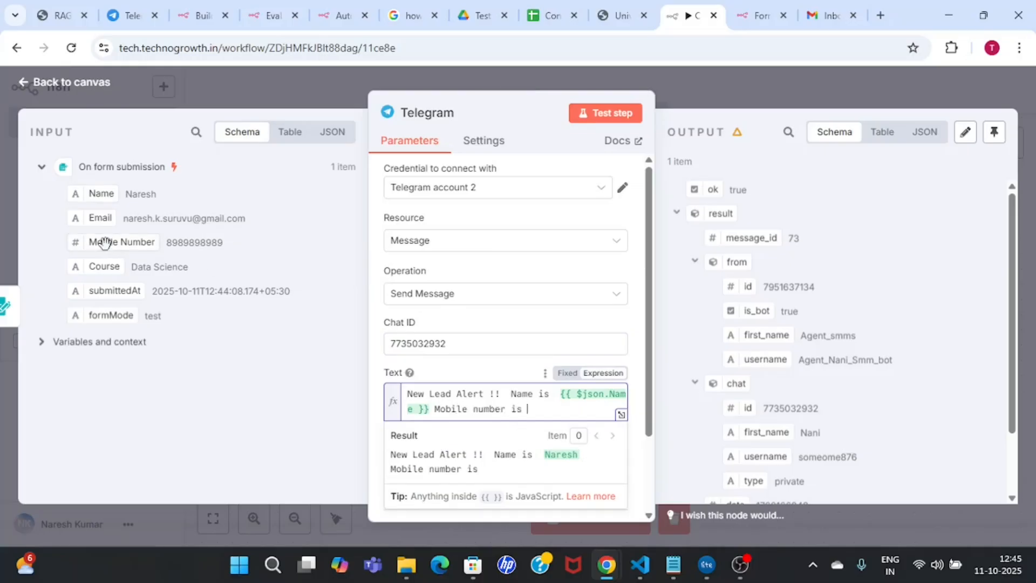
{"action": "left_click_drag", "start_coordinate": [106, 243], "coordinate": [573, 409]}
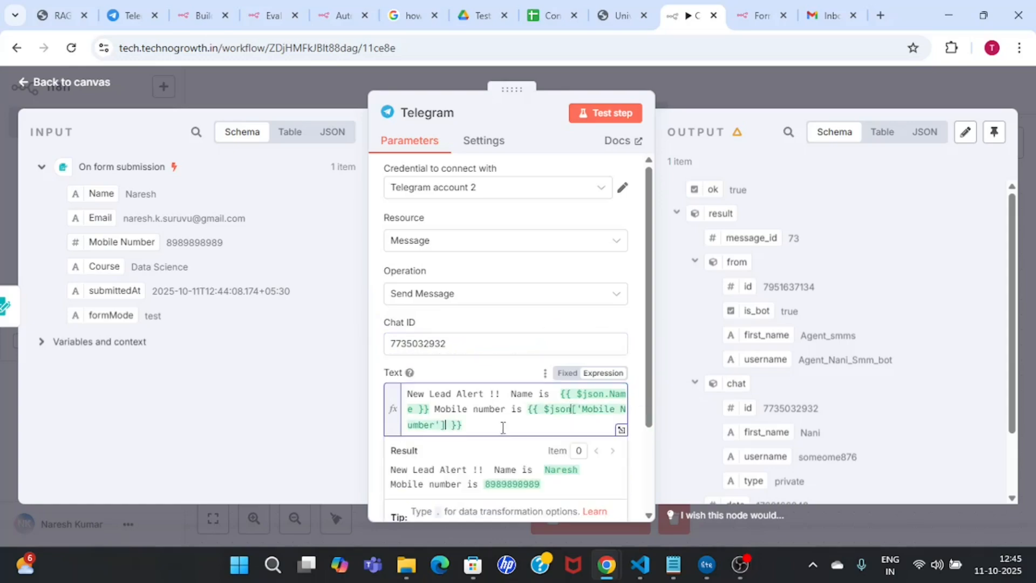
{"action": "type", "text": "intere"}
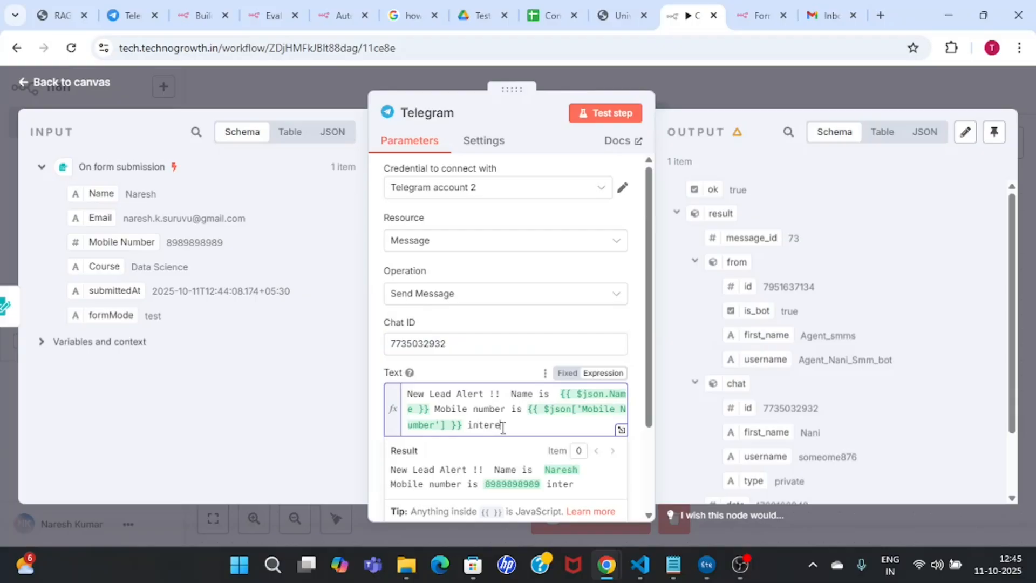
{"action": "type", "text": "sted in the course"}
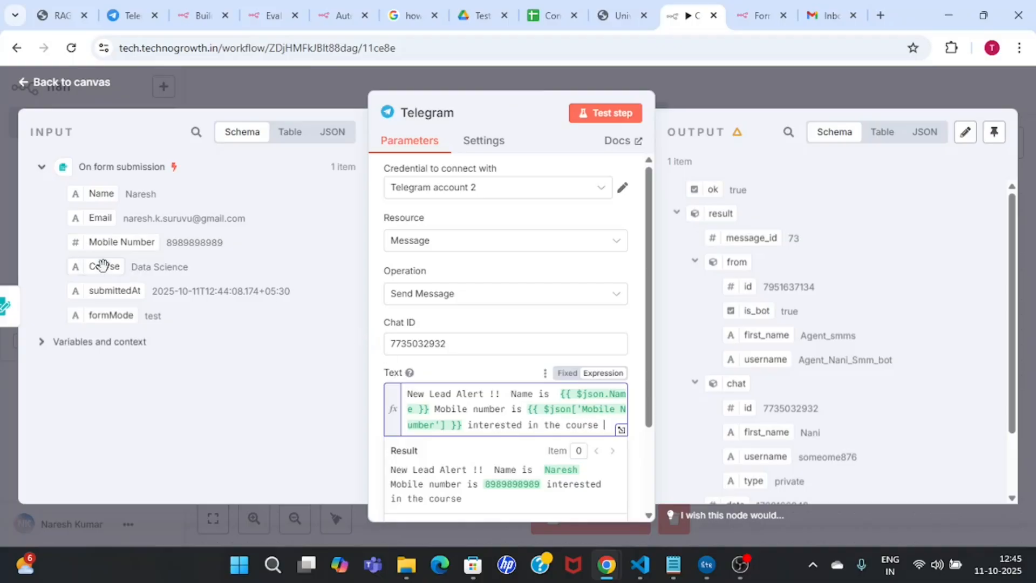
{"action": "left_click_drag", "start_coordinate": [103, 266], "coordinate": [615, 427]}
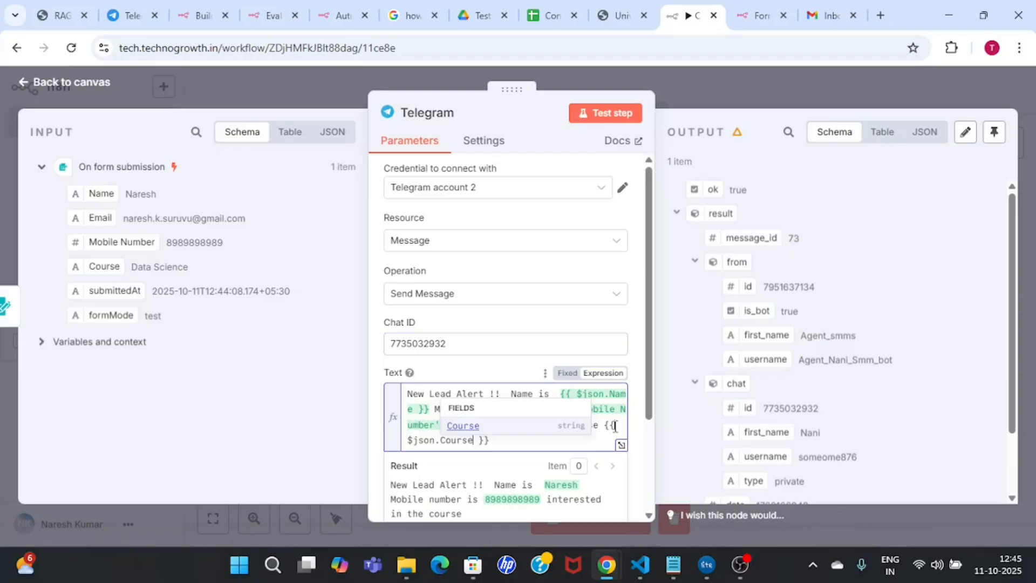
{"action": "left_click", "coordinate": [613, 112]}
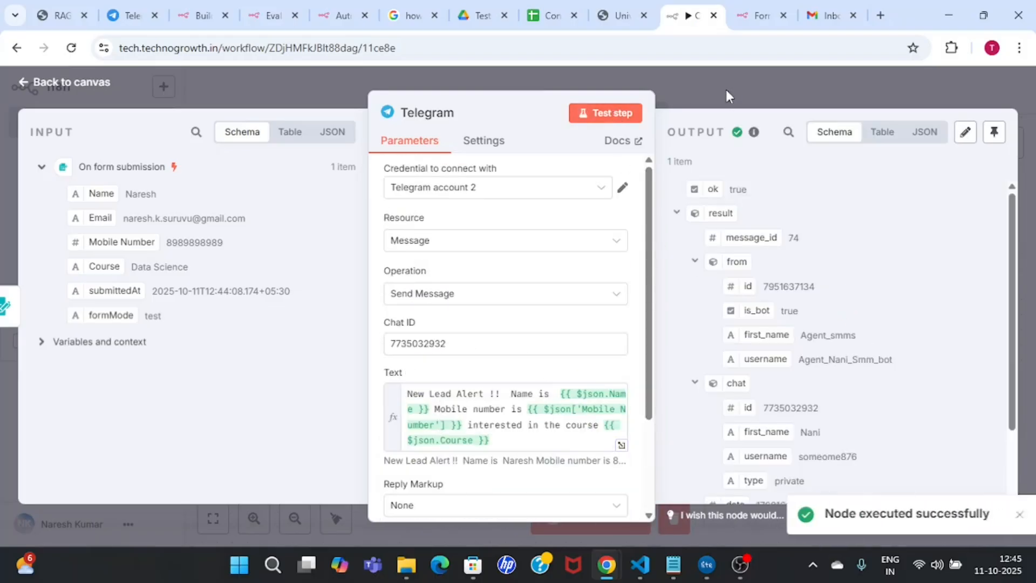
Step: Verify the Telegram alert shows 'New Lead Alert !!', the lead's name, mobile number and Data Science, then close the node editor
{"action": "left_click", "coordinate": [130, 6]}
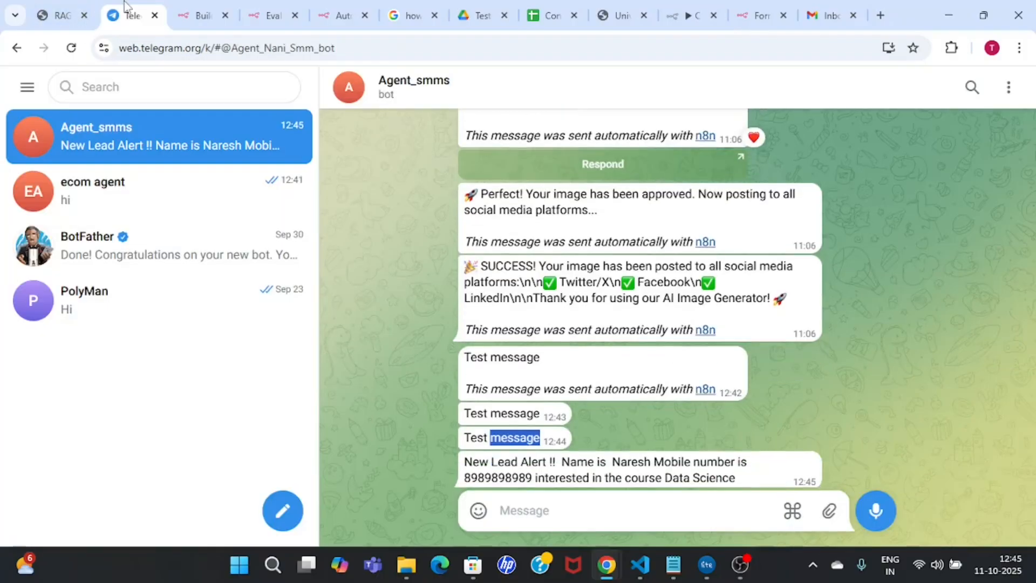
{"action": "double_click", "coordinate": [472, 470]}
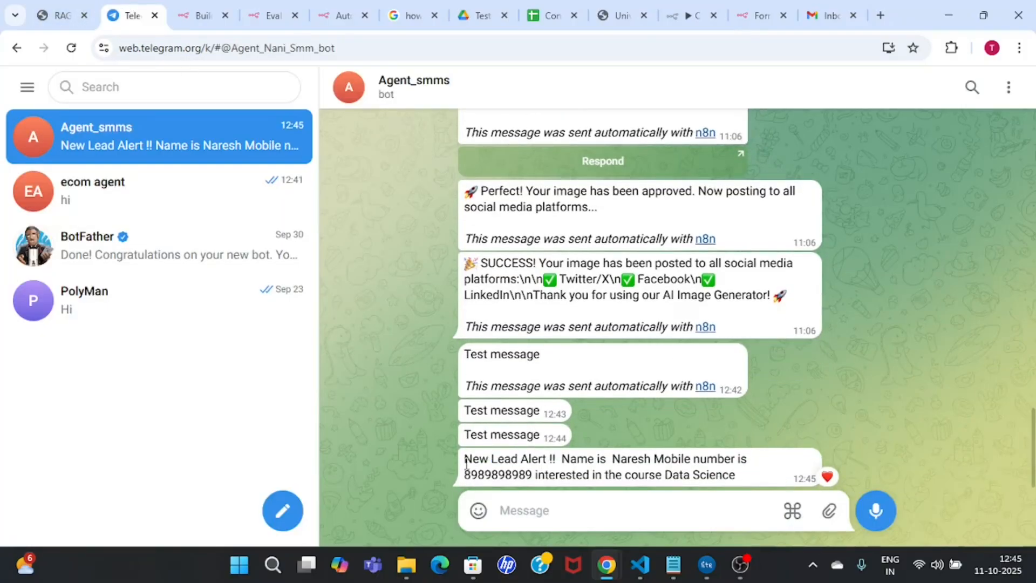
{"action": "left_click_drag", "start_coordinate": [473, 463], "coordinate": [564, 464]}
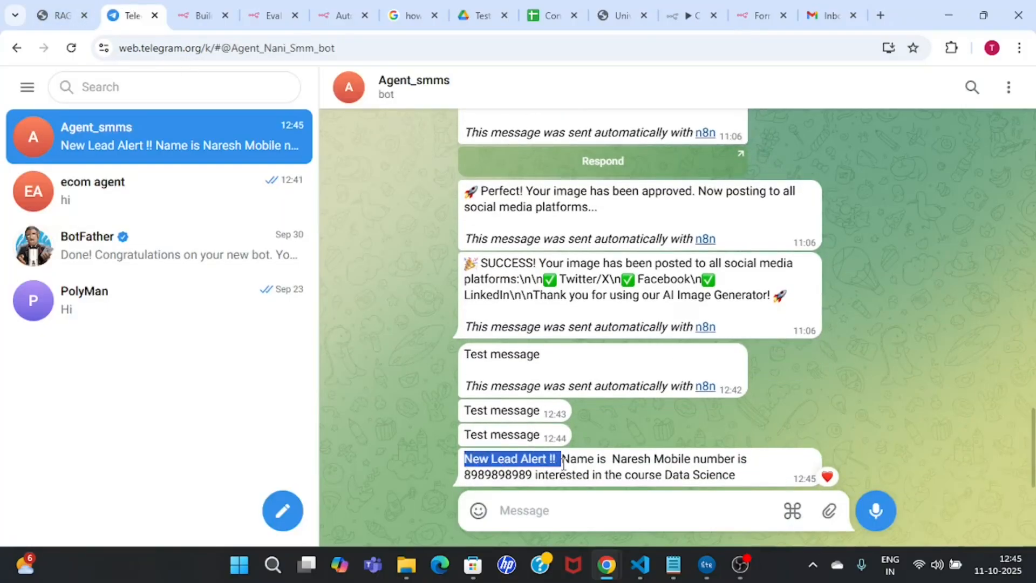
{"action": "double_click", "coordinate": [633, 460]}
{"action": "double_click", "coordinate": [493, 475]}
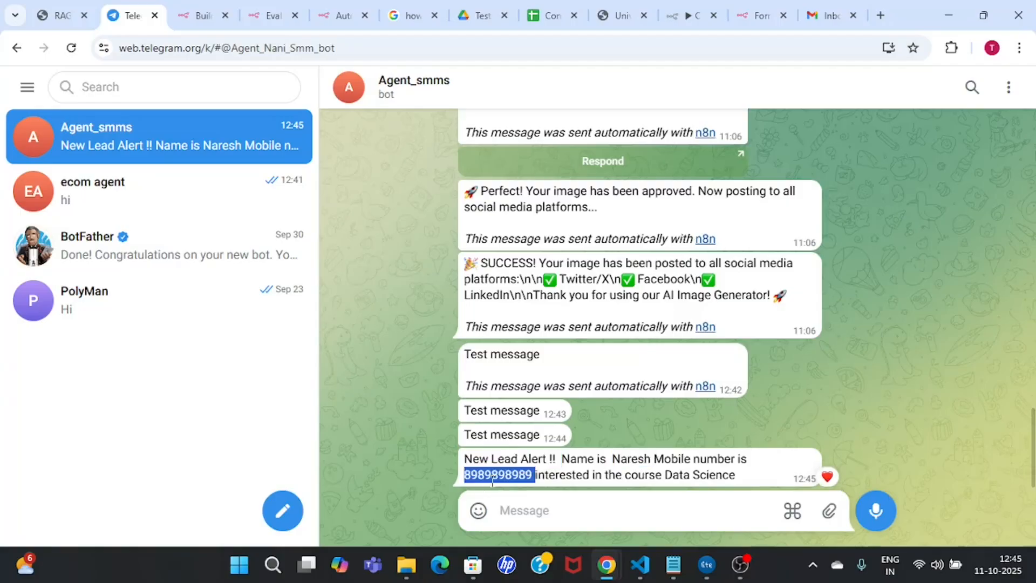
{"action": "left_click_drag", "start_coordinate": [665, 475], "coordinate": [737, 477]}
{"action": "left_click", "coordinate": [565, 232]}
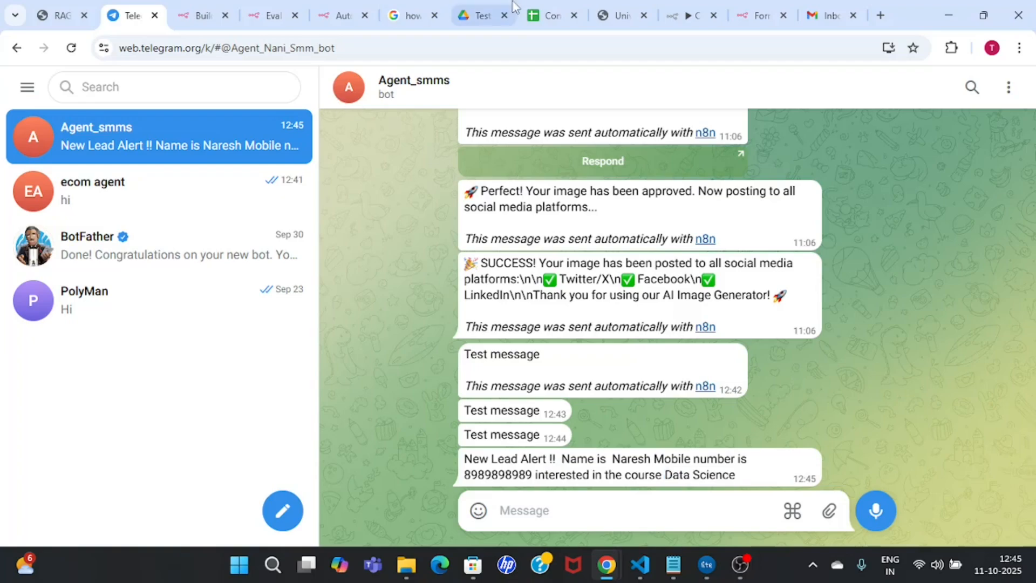
{"action": "left_click", "coordinate": [667, 15]}
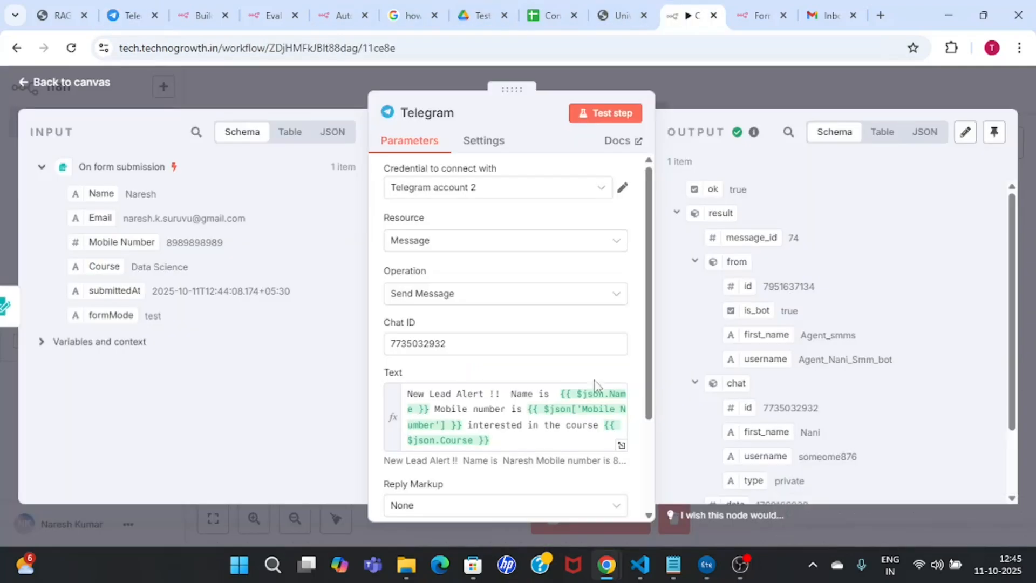
{"action": "left_click", "coordinate": [767, 82]}
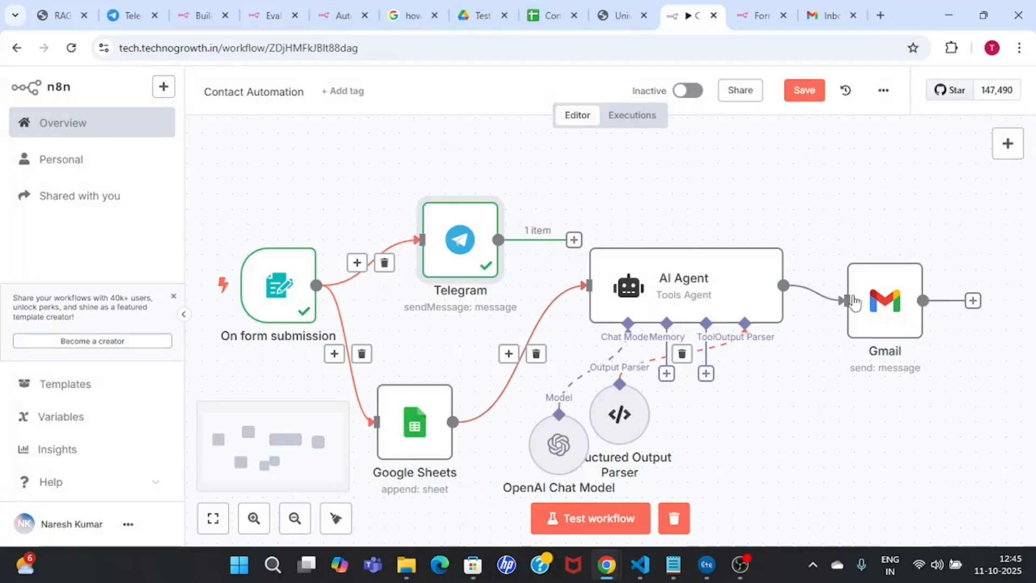
Step: Drag the Structured Output Parser node down and to the right, away from the AI Agent
{"action": "left_click_drag", "start_coordinate": [640, 410], "coordinate": [792, 455]}
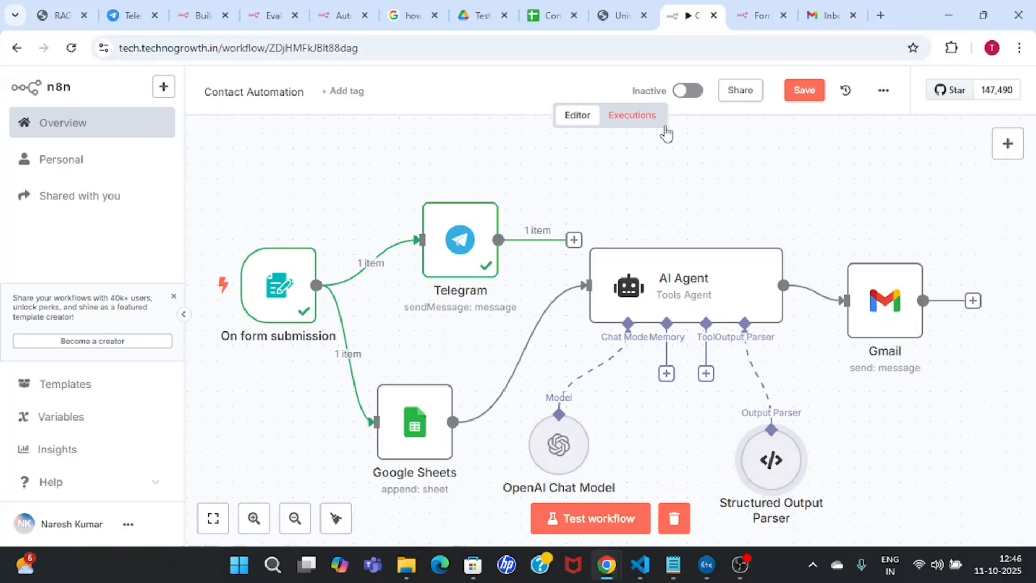
Step: Activate the Contact Automation workflow and copy the On form submission trigger's Production URL
{"action": "left_click", "coordinate": [693, 91]}
{"action": "left_click", "coordinate": [651, 347]}
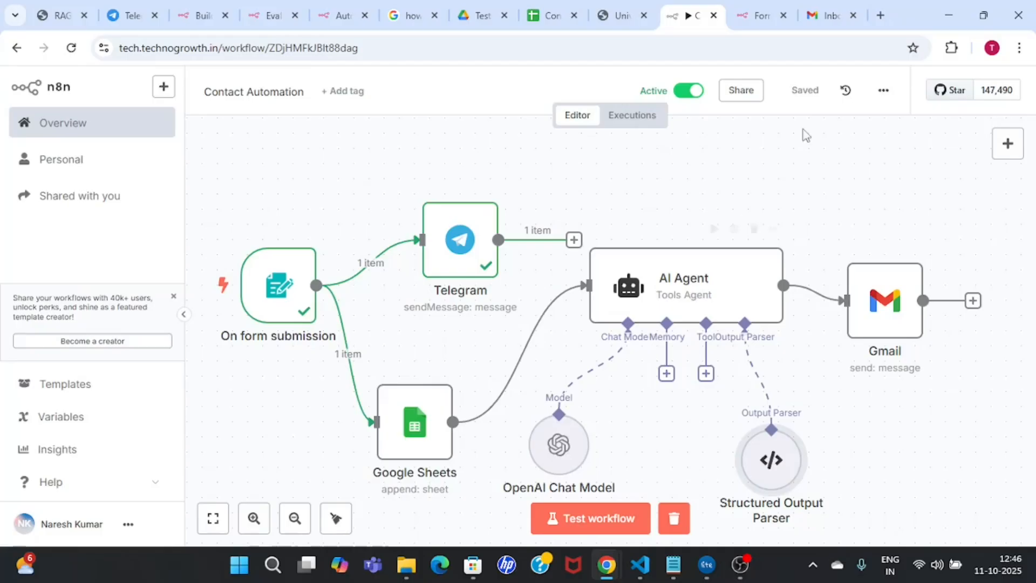
{"action": "double_click", "coordinate": [292, 280]}
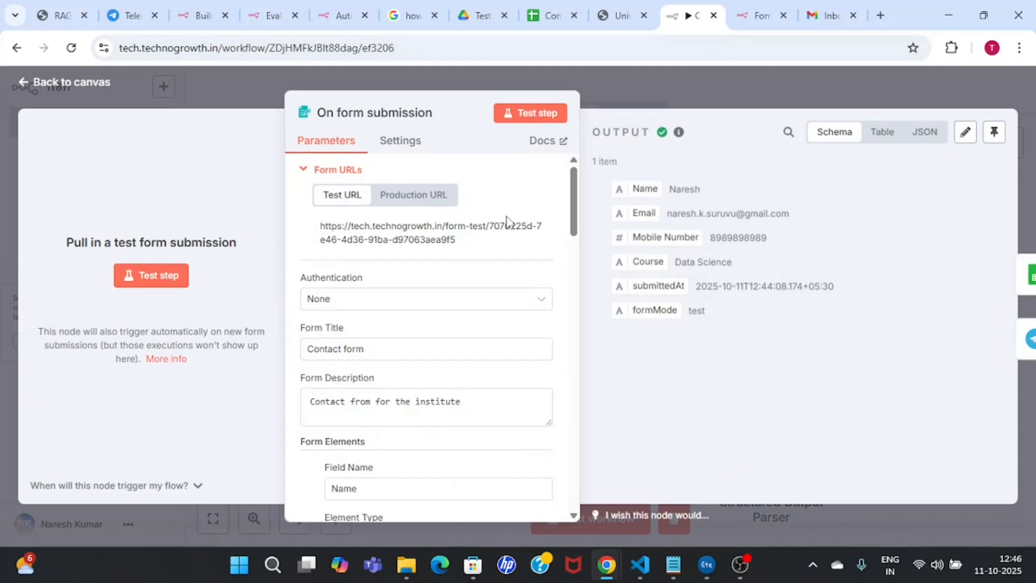
{"action": "left_click", "coordinate": [434, 203]}
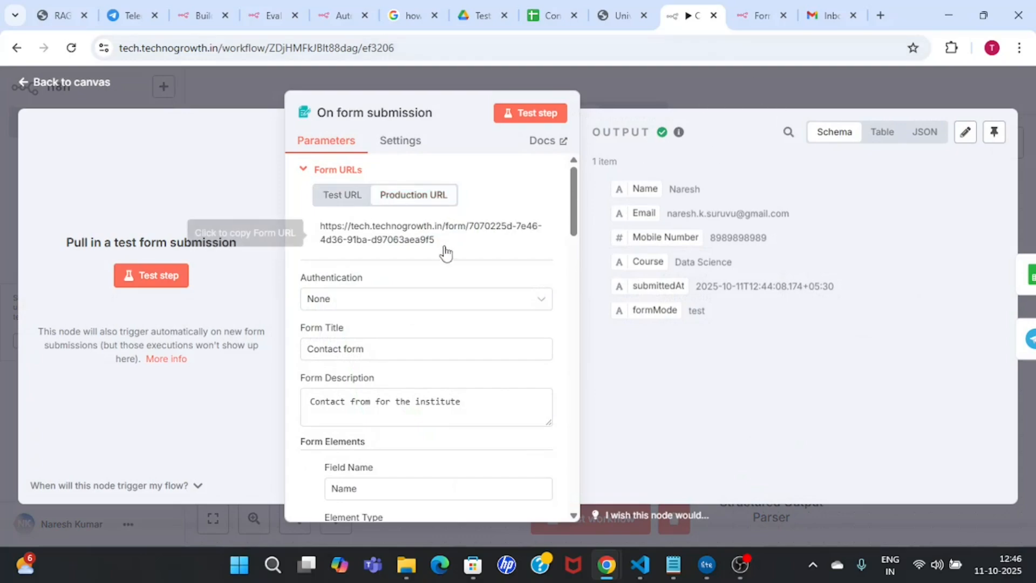
{"action": "left_click_drag", "start_coordinate": [438, 243], "coordinate": [318, 230]}
{"action": "key", "text": "ctrl+c"}
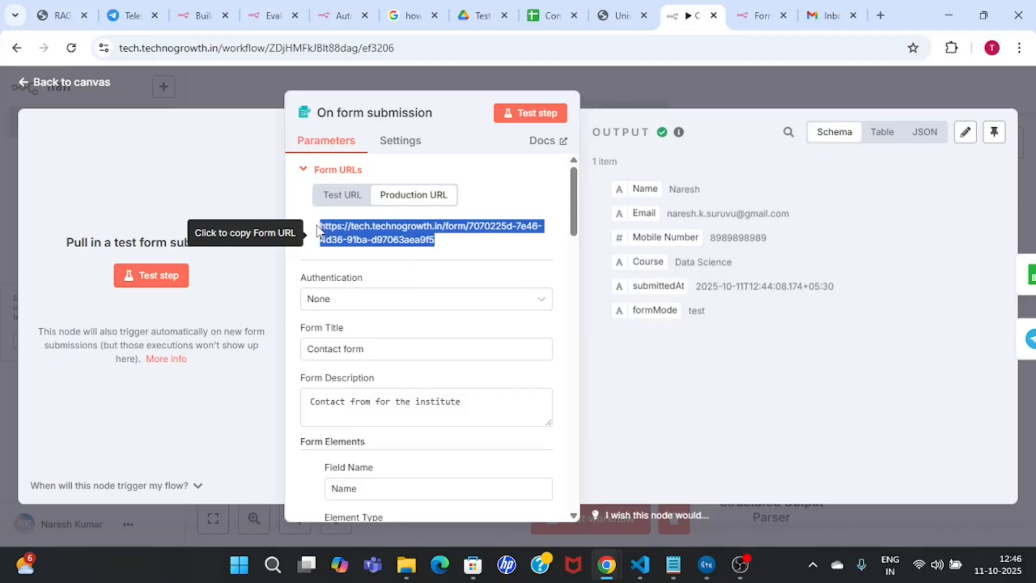
{"action": "left_click", "coordinate": [664, 94]}
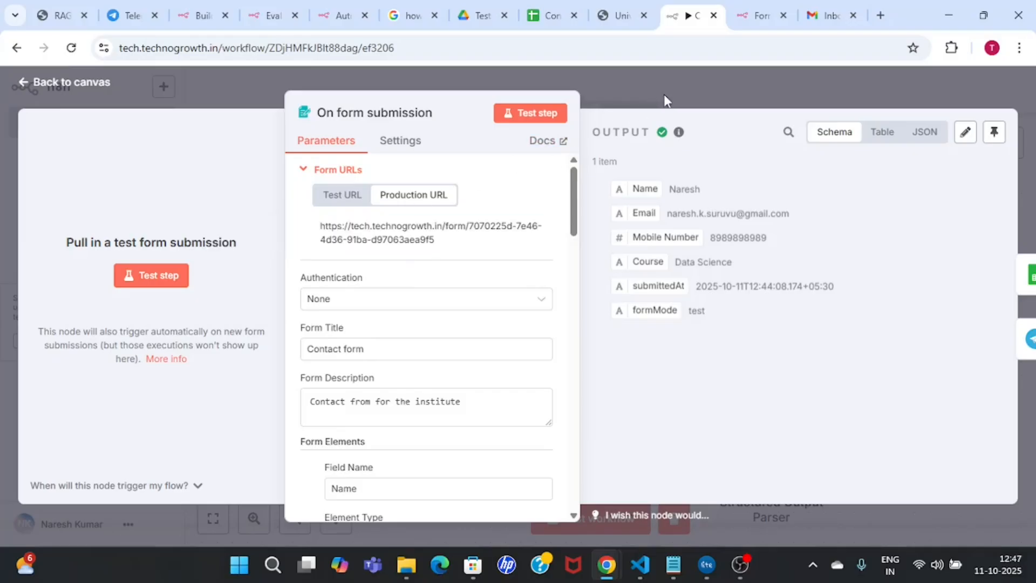
{"action": "left_click", "coordinate": [883, 15]}
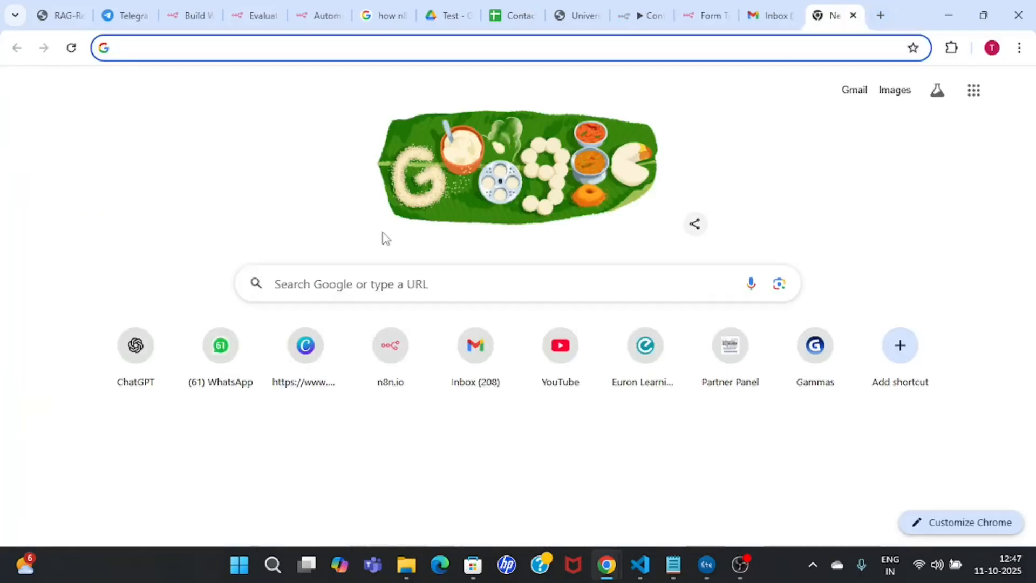
Step: Load the copied production form URL in the new tab, then go to the Contact Form Data sheet
{"action": "key", "text": "ctrl+v"}
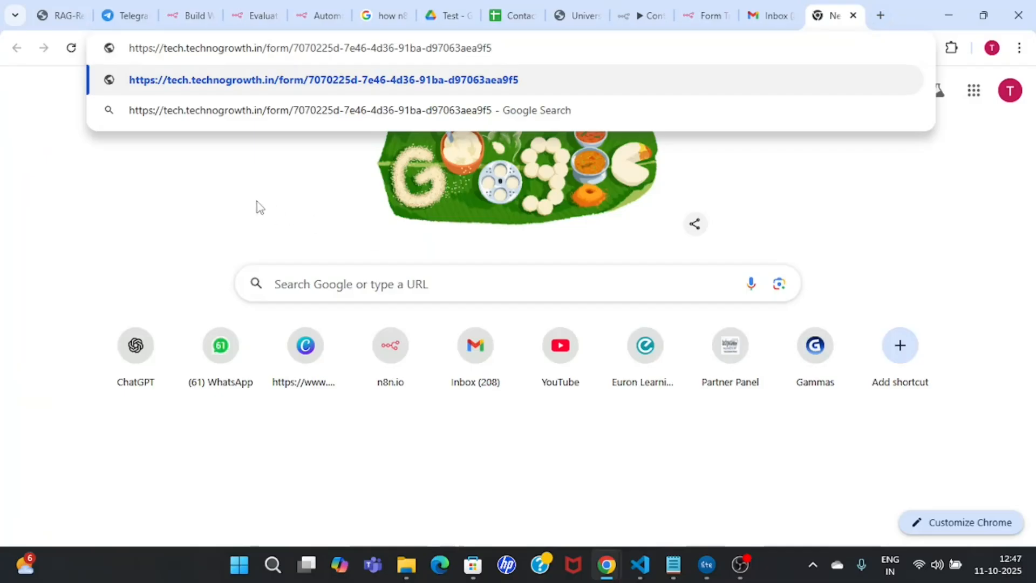
{"action": "key", "text": "Return"}
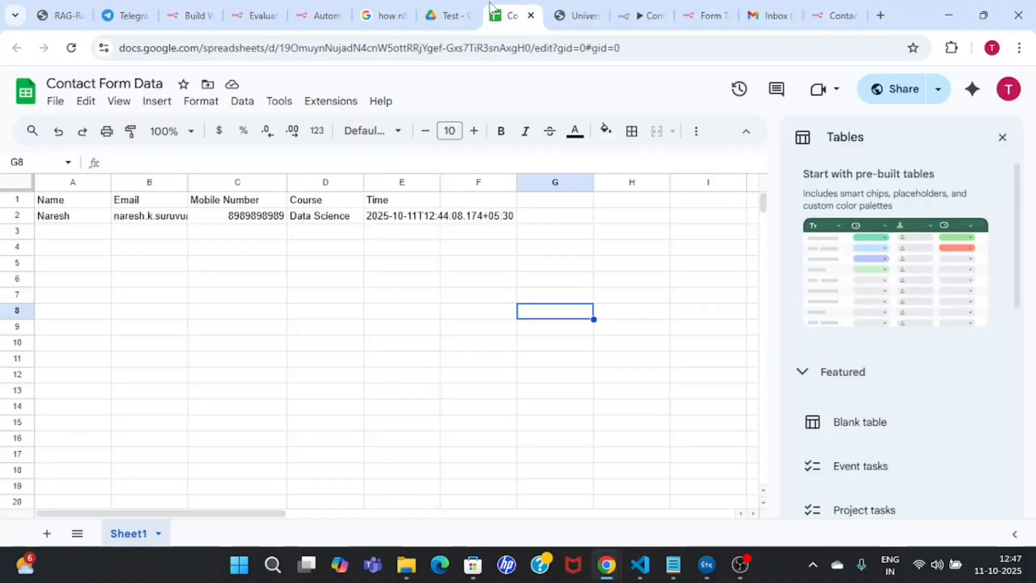
{"action": "left_click", "coordinate": [506, 14]}
Step: Reload Contact Form Data and delete the earlier test submission in row 2
{"action": "left_click", "coordinate": [106, 330]}
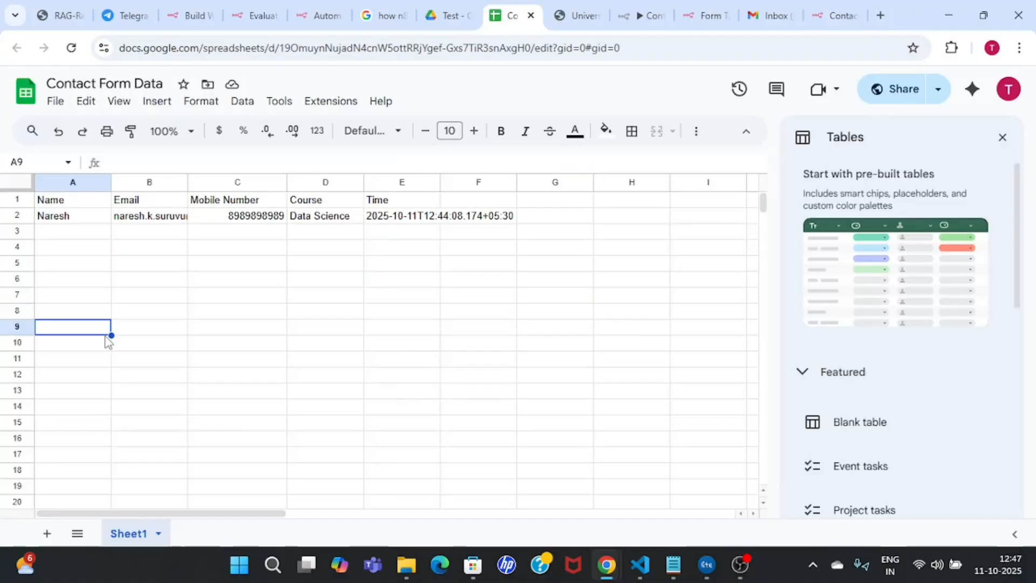
{"action": "left_click", "coordinate": [71, 48]}
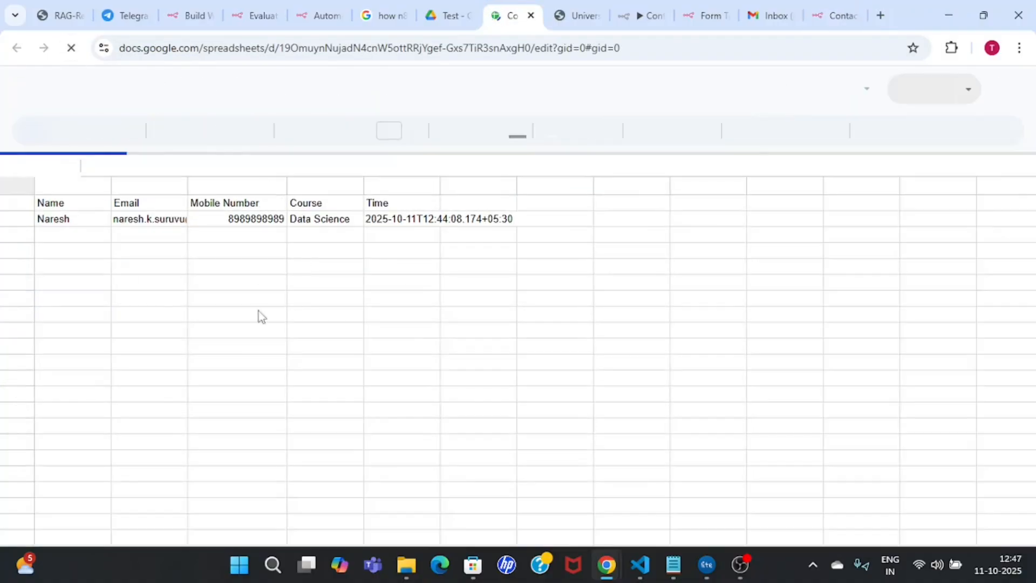
{"action": "left_click", "coordinate": [18, 218]}
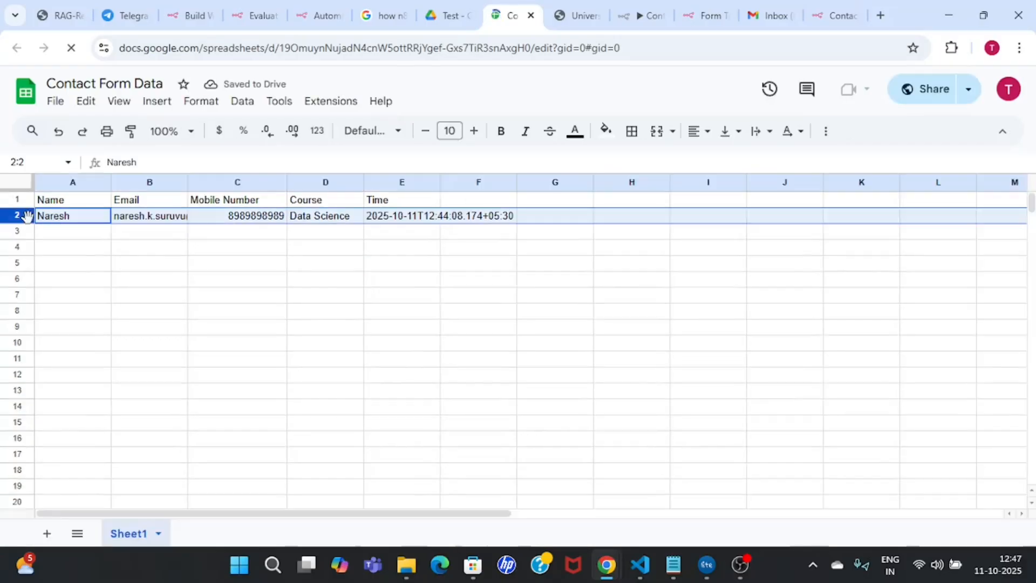
{"action": "right_click", "coordinate": [26, 218]}
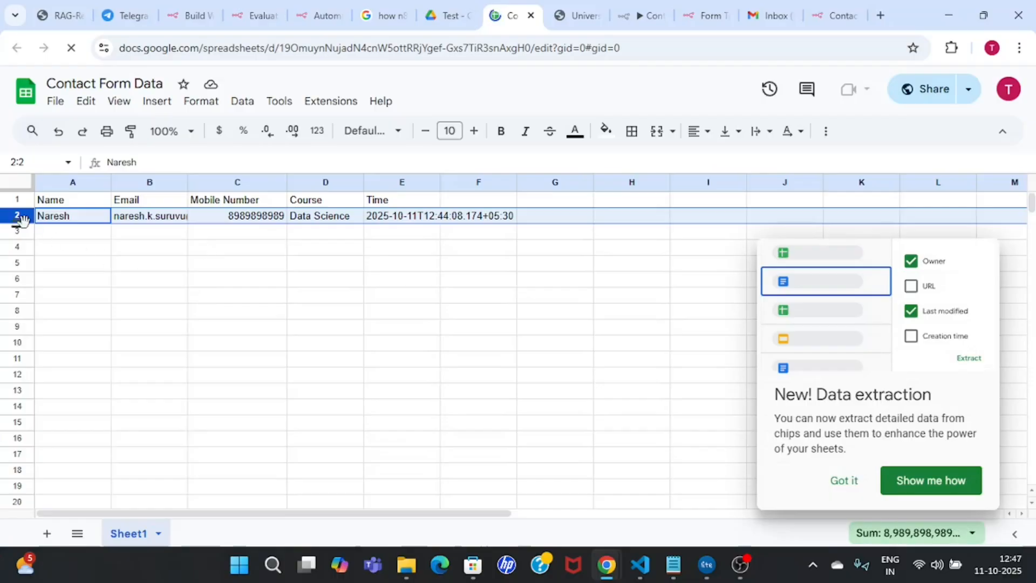
{"action": "right_click", "coordinate": [21, 216]}
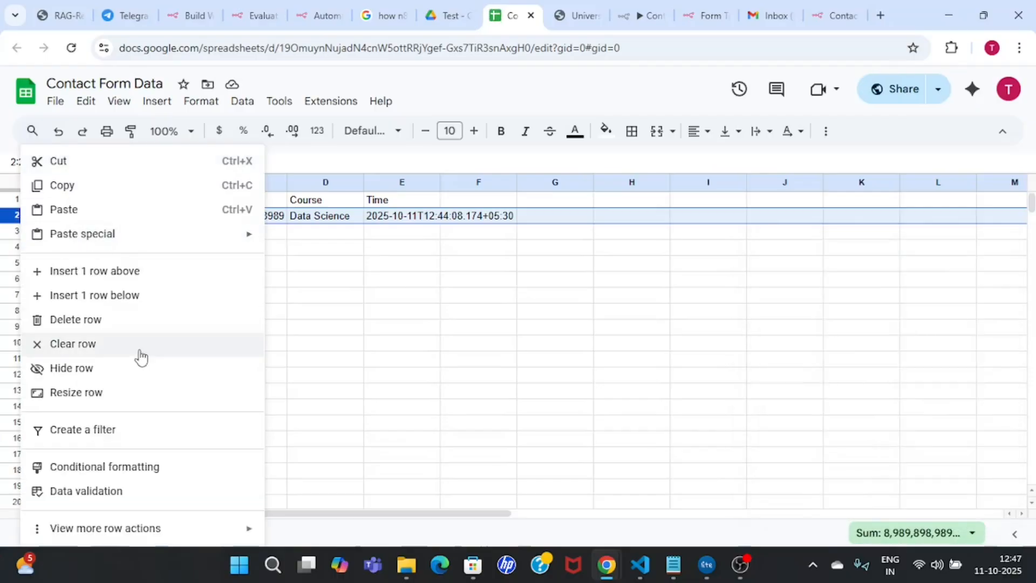
{"action": "left_click", "coordinate": [124, 326]}
{"action": "left_click", "coordinate": [253, 319]}
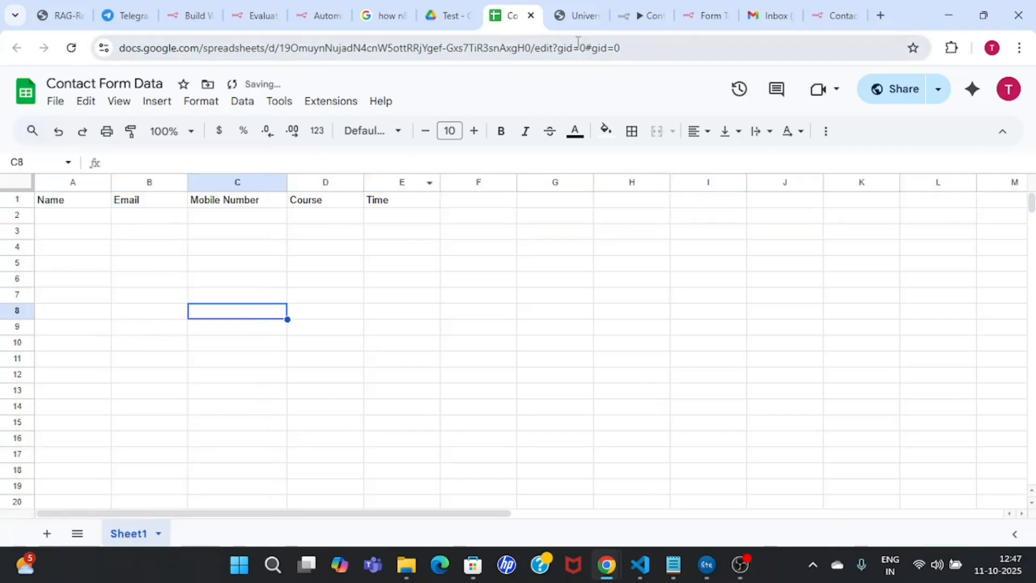
{"action": "left_click", "coordinate": [834, 15]}
Step: Fill in the contact's name, e-mail address and mobile number on the live form
{"action": "left_click", "coordinate": [500, 197]}
{"action": "type", "text": "Naresh"}
{"action": "key", "text": "Tab"}
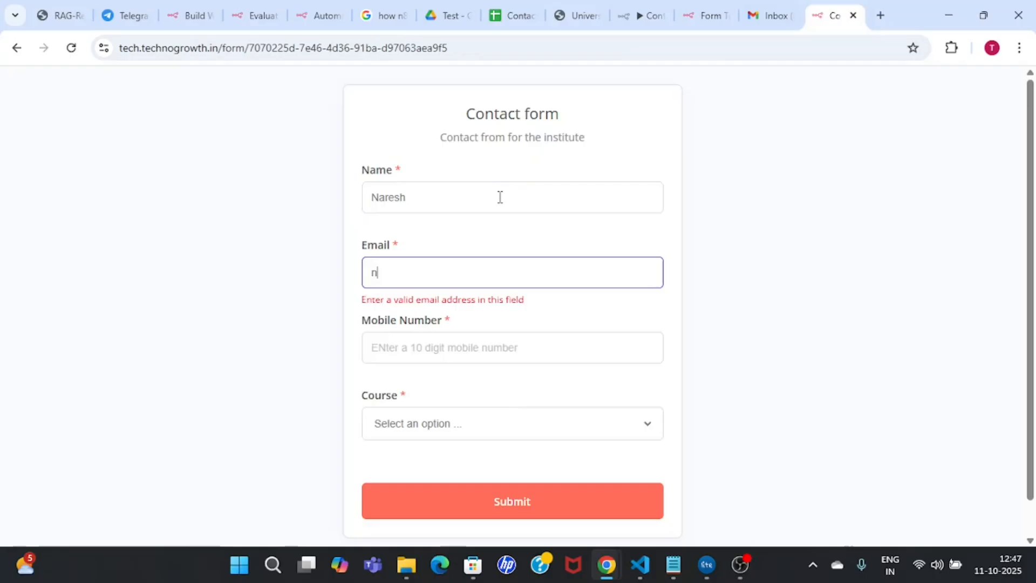
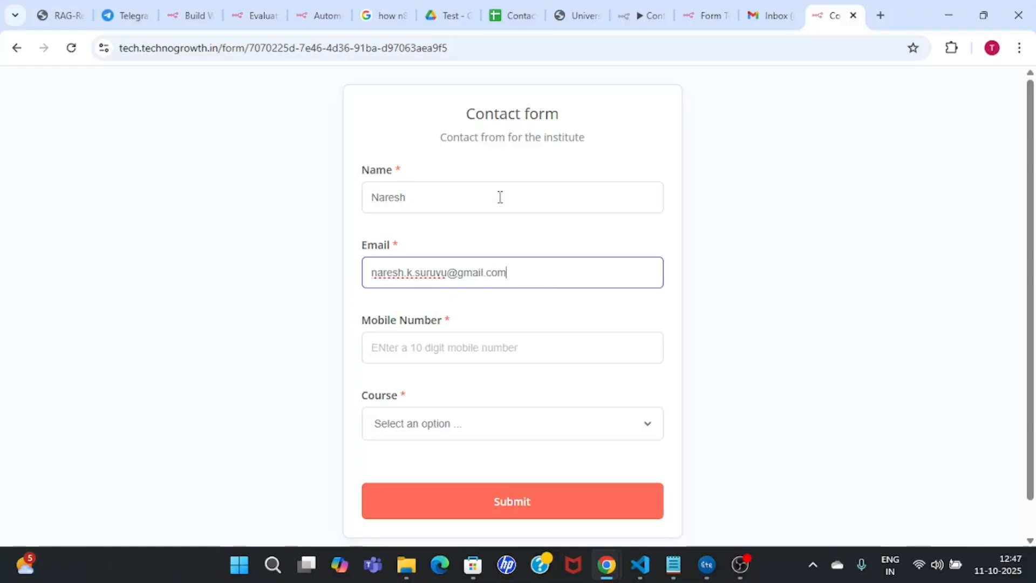
{"action": "left_click", "coordinate": [517, 337]}
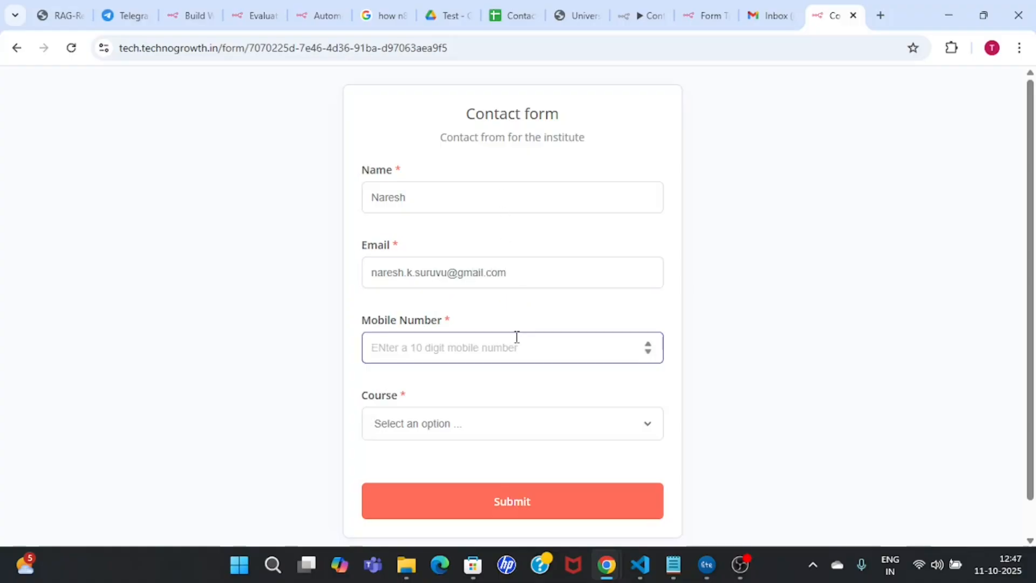
{"action": "type", "text": "9898989898"}
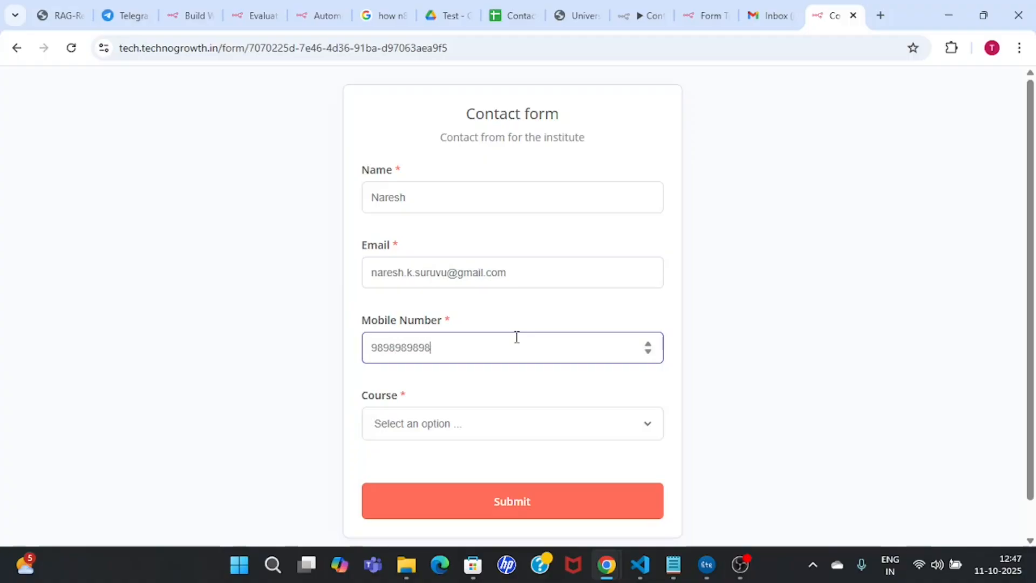
Step: Choose Digital Marketing as the course and submit the contact form
{"action": "left_click", "coordinate": [542, 424]}
{"action": "left_click", "coordinate": [439, 503]}
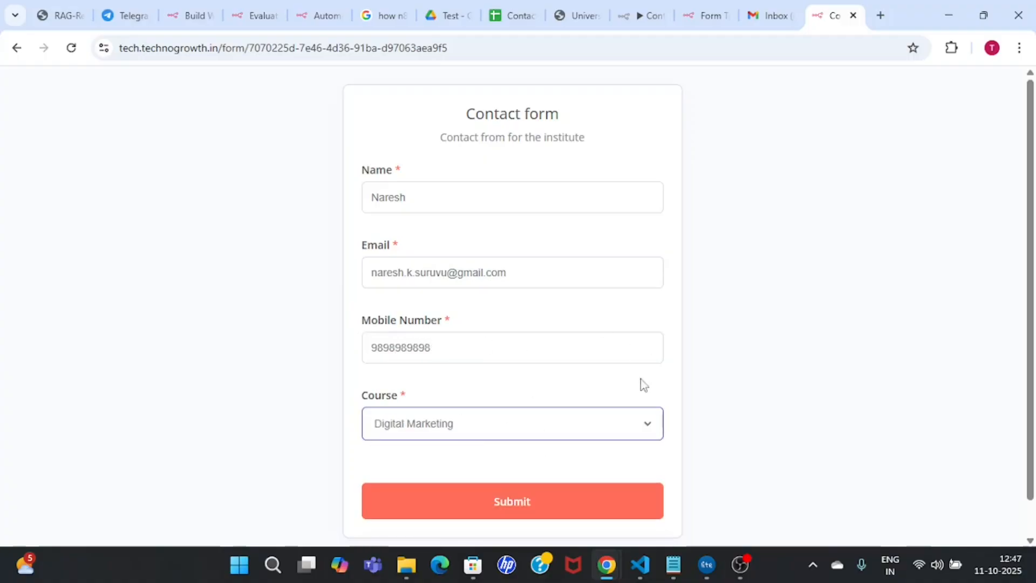
{"action": "left_click", "coordinate": [618, 390]}
{"action": "left_click", "coordinate": [564, 502]}
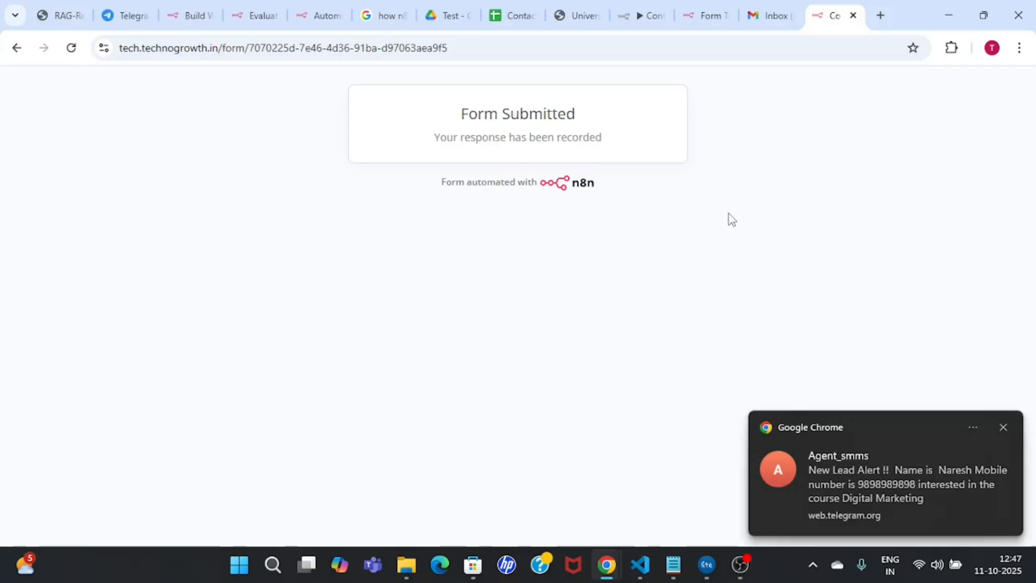
{"action": "left_click", "coordinate": [127, 15]}
Step: Check the Telegram New Lead Alert's heading, lead name, mobile number and Digital Marketing course
{"action": "left_click_drag", "start_coordinate": [467, 461], "coordinate": [577, 461]}
{"action": "double_click", "coordinate": [636, 460]}
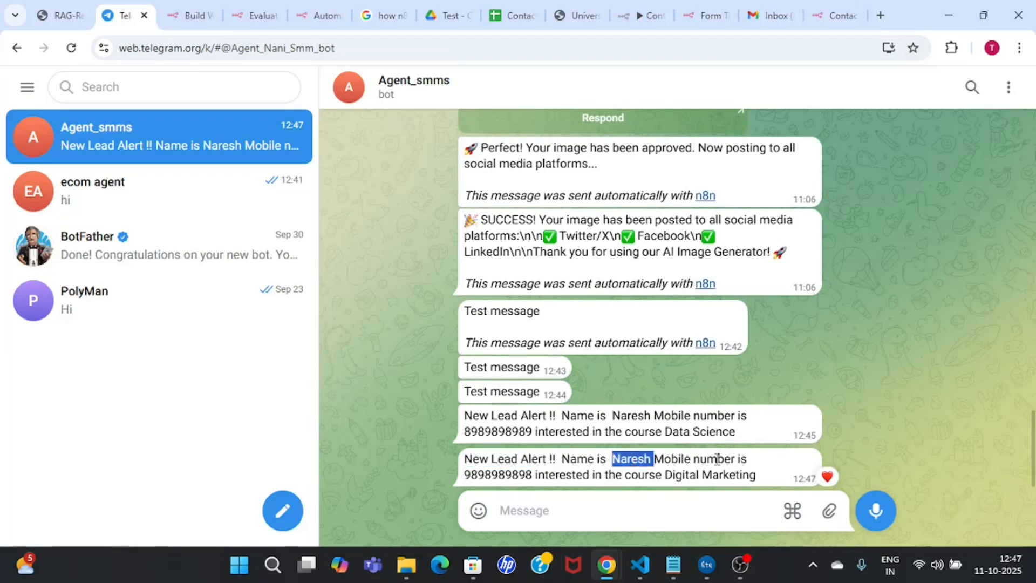
{"action": "double_click", "coordinate": [501, 474]}
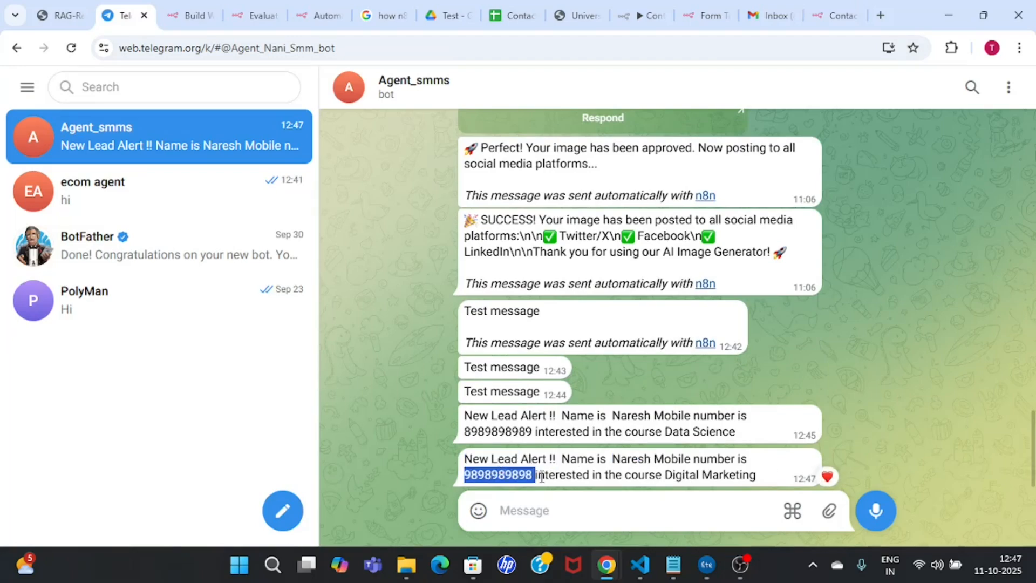
{"action": "left_click_drag", "start_coordinate": [667, 475], "coordinate": [762, 477]}
{"action": "left_click", "coordinate": [762, 478]}
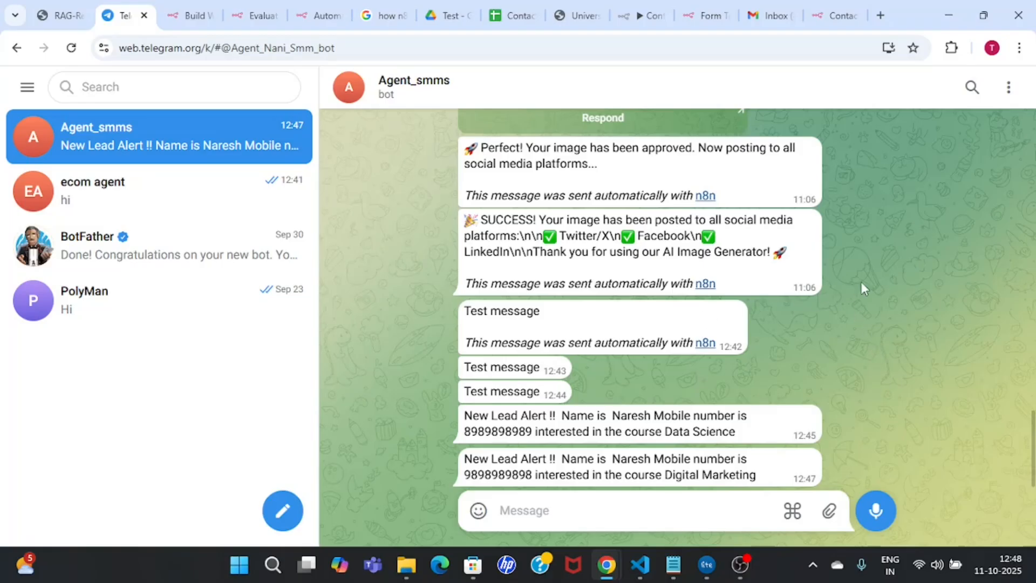
{"action": "left_click", "coordinate": [766, 11]}
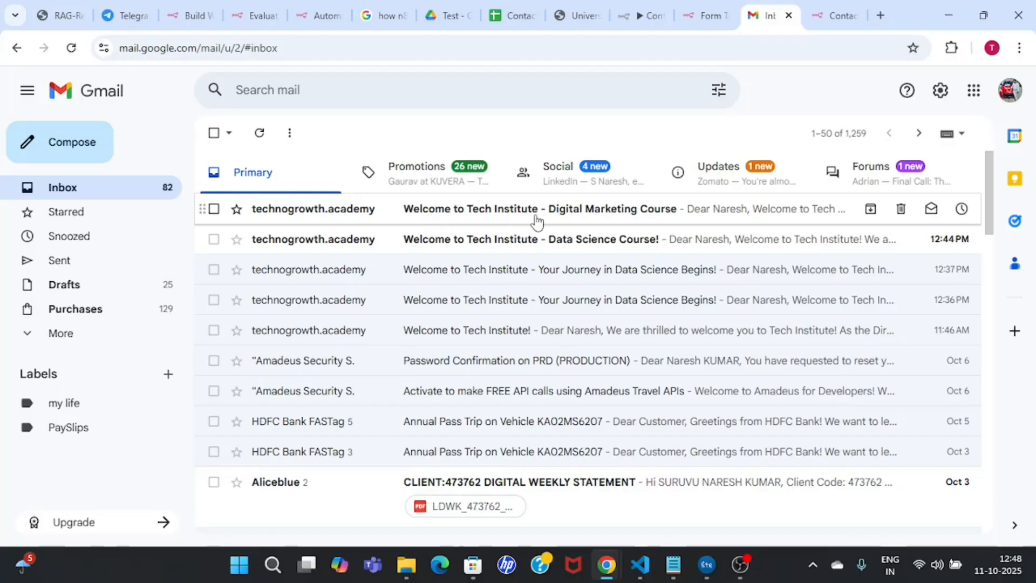
Step: Read through the 'Welcome to Tech Institute - Digital Marketing Course' email down to the signature
{"action": "left_click", "coordinate": [720, 216]}
{"action": "double_click", "coordinate": [563, 182]}
{"action": "left_click", "coordinate": [560, 385]}
{"action": "scroll", "coordinate": [559, 384], "scroll_direction": "down", "scroll_amount": 1}
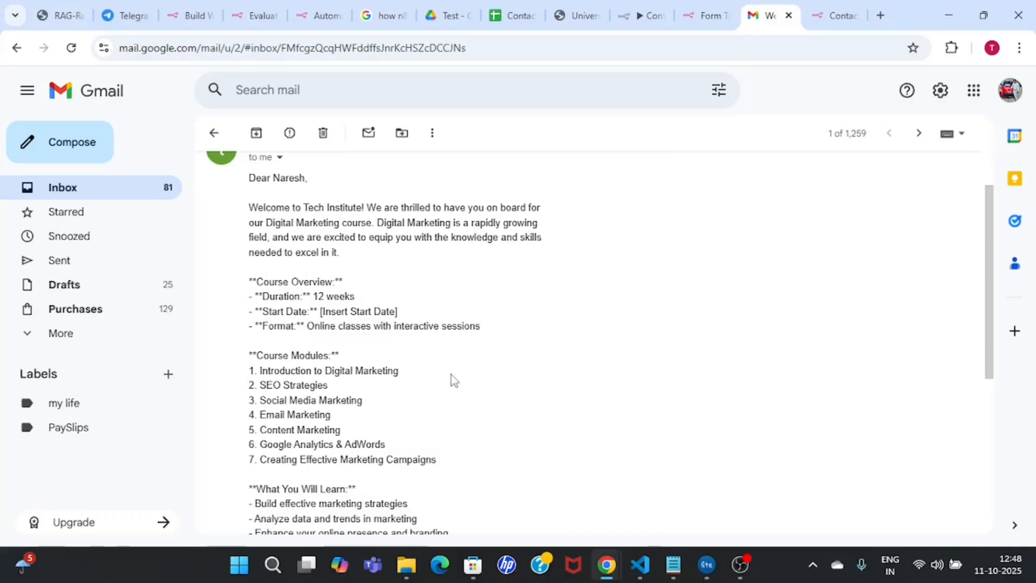
{"action": "scroll", "coordinate": [451, 375], "scroll_direction": "down", "scroll_amount": 2}
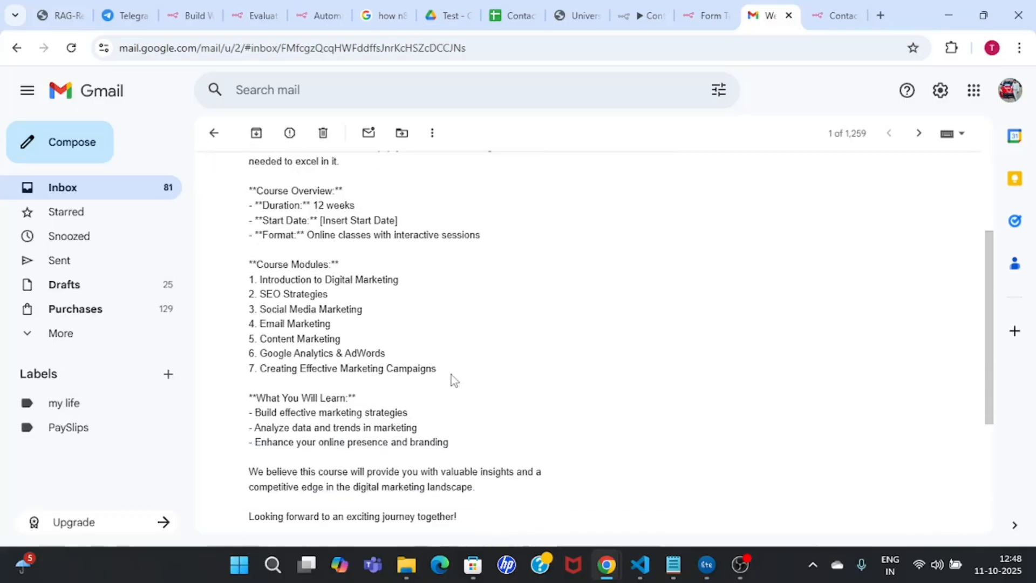
{"action": "left_click_drag", "start_coordinate": [249, 280], "coordinate": [464, 357]}
{"action": "left_click", "coordinate": [475, 370]}
{"action": "scroll", "coordinate": [475, 369], "scroll_direction": "down", "scroll_amount": 1}
{"action": "scroll", "coordinate": [475, 370], "scroll_direction": "down", "scroll_amount": 2}
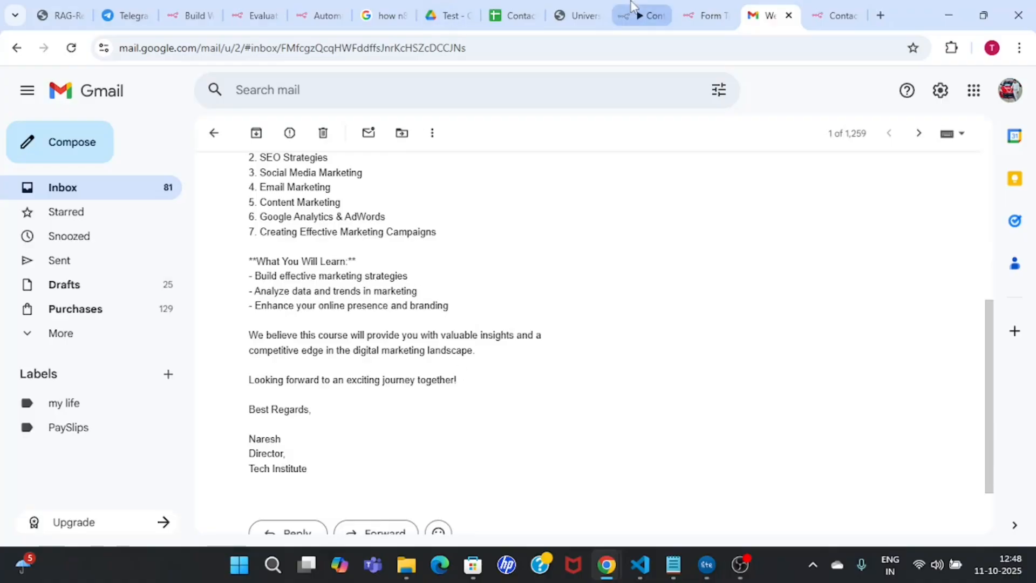
{"action": "left_click", "coordinate": [643, 15]}
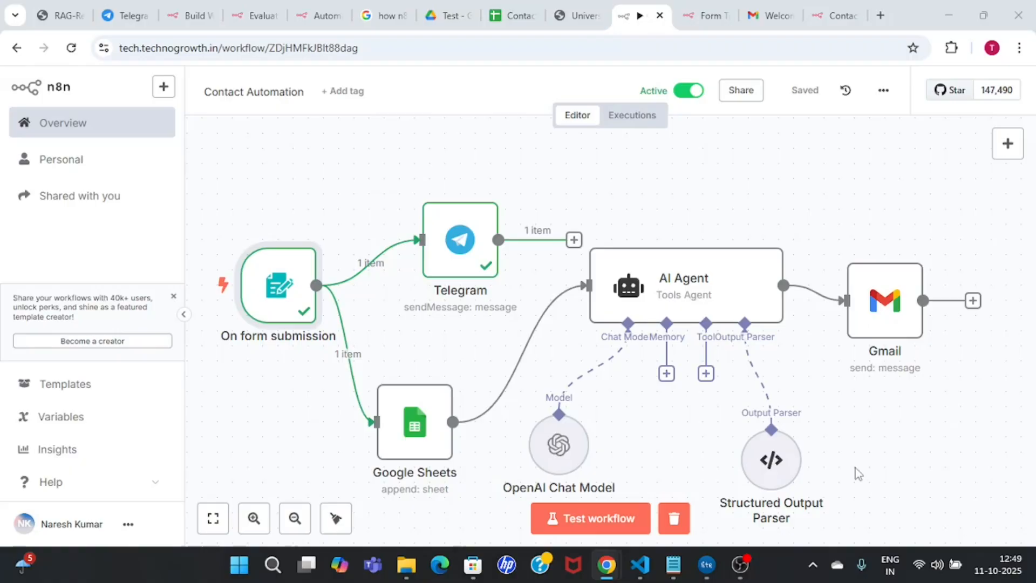
{"action": "left_click", "coordinate": [690, 294]}
{"action": "double_click", "coordinate": [690, 294]}
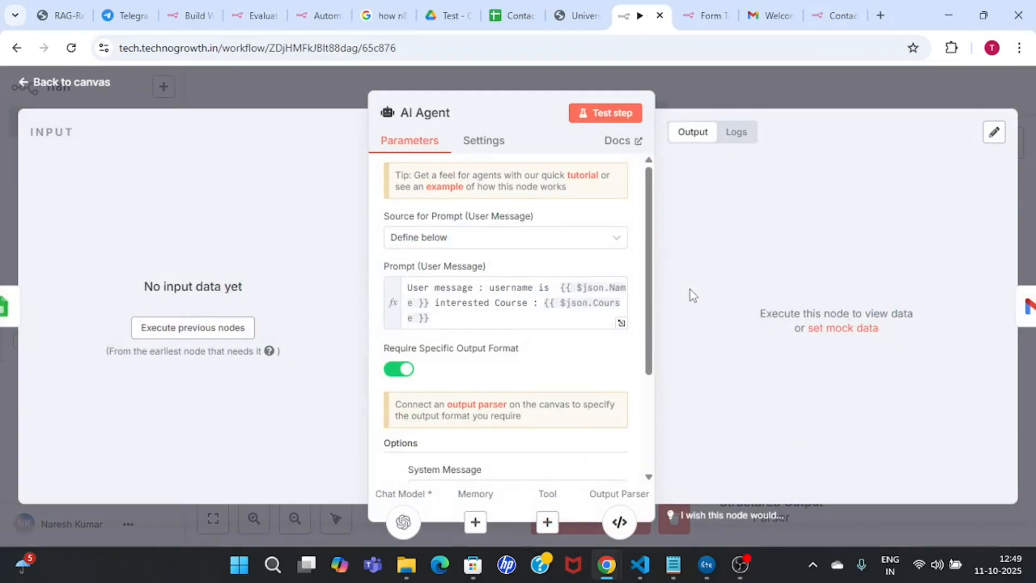
{"action": "left_click", "coordinate": [723, 81]}
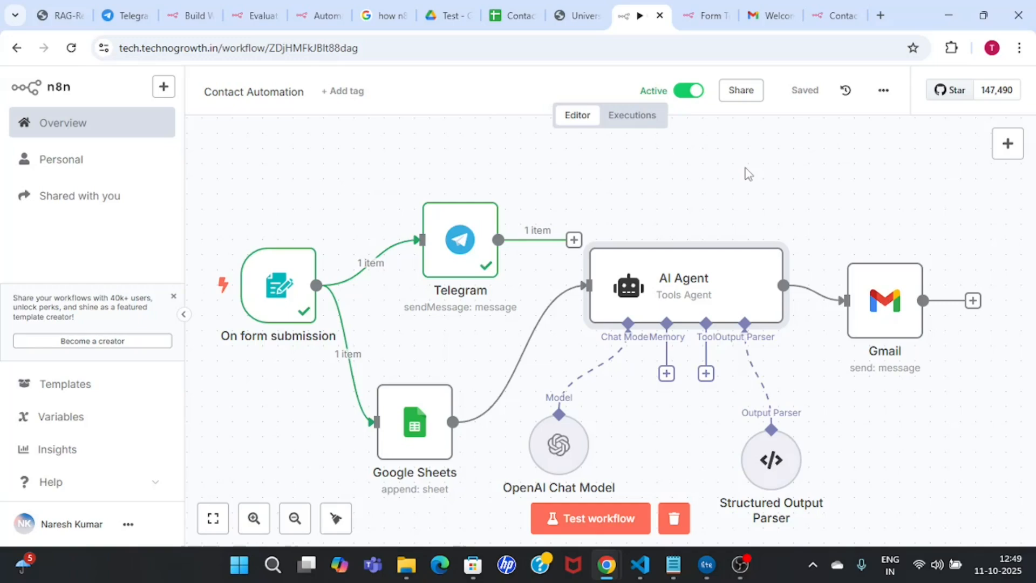
{"action": "left_click", "coordinate": [788, 184]}
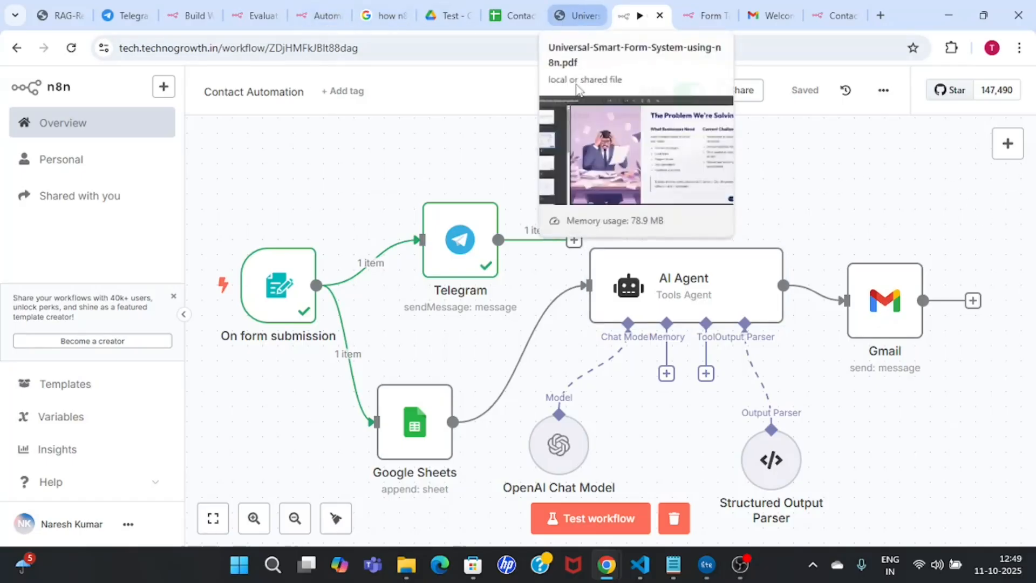
Step: On page 5's use-cases table, highlight Training Institute, E-Commerce and Energy / Solar / IoT
{"action": "left_click", "coordinate": [577, 15]}
{"action": "scroll", "coordinate": [783, 352], "scroll_direction": "down", "scroll_amount": 1}
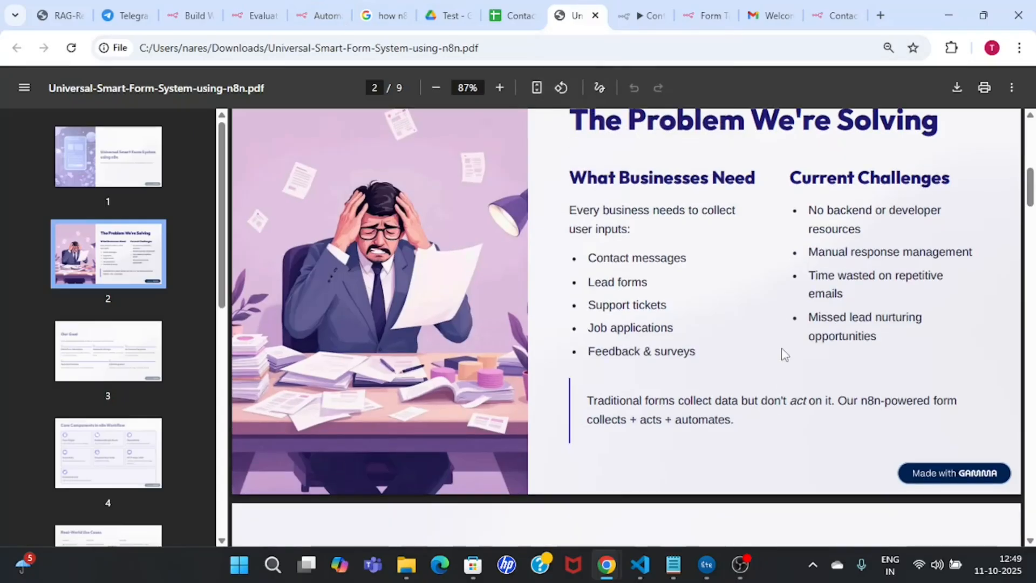
{"action": "scroll", "coordinate": [784, 354], "scroll_direction": "down", "scroll_amount": 20}
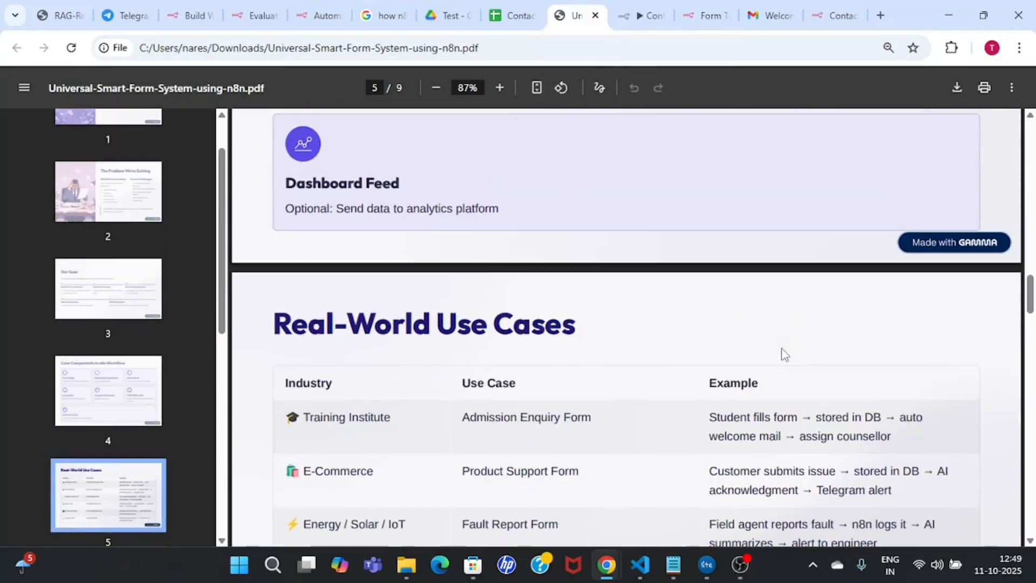
{"action": "scroll", "coordinate": [785, 354], "scroll_direction": "up", "scroll_amount": 4}
{"action": "scroll", "coordinate": [784, 355], "scroll_direction": "down", "scroll_amount": 8}
{"action": "scroll", "coordinate": [782, 348], "scroll_direction": "down", "scroll_amount": 1}
{"action": "scroll", "coordinate": [785, 353], "scroll_direction": "up", "scroll_amount": 1}
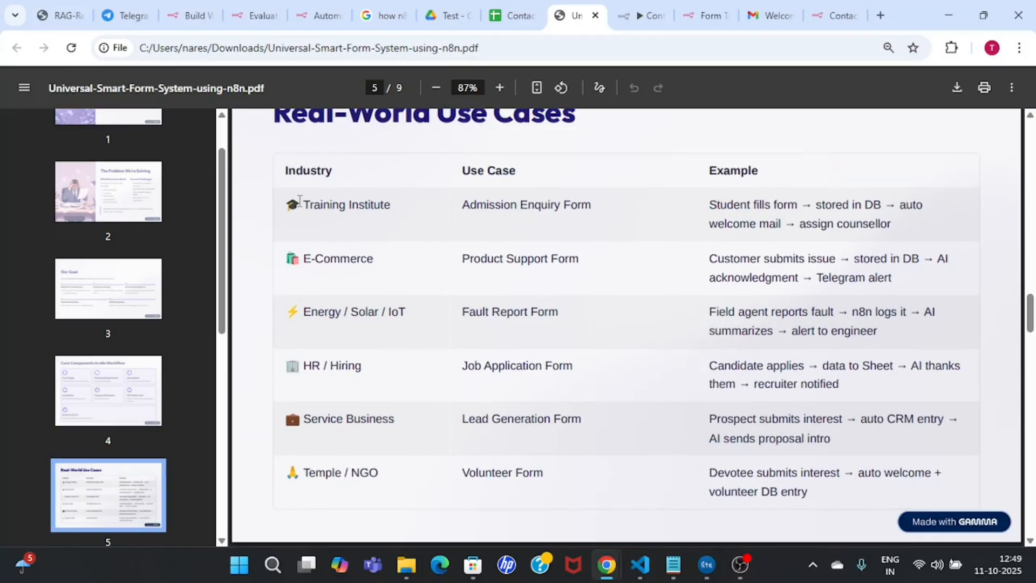
{"action": "left_click_drag", "start_coordinate": [300, 200], "coordinate": [409, 207]}
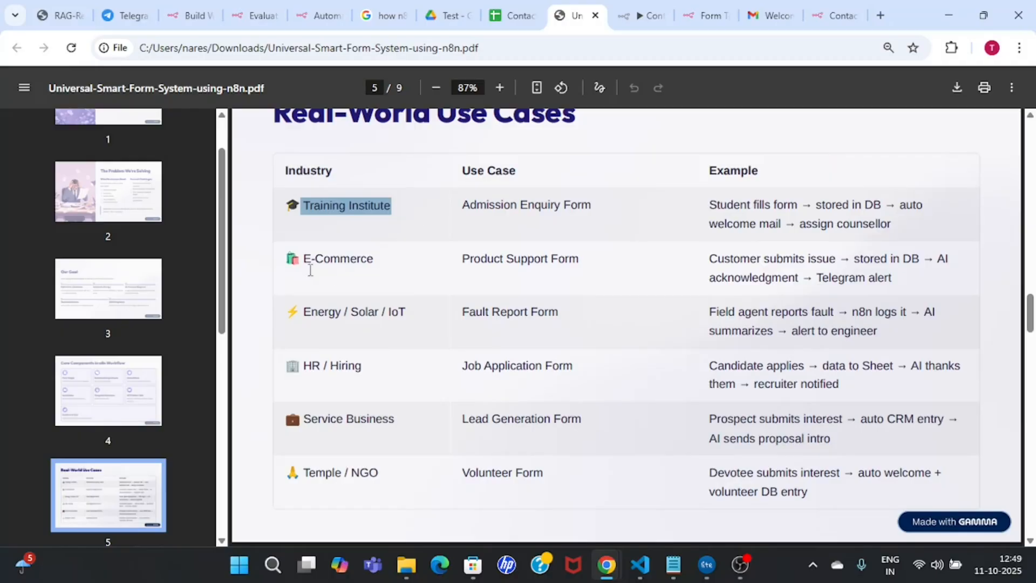
{"action": "left_click_drag", "start_coordinate": [300, 259], "coordinate": [390, 262]}
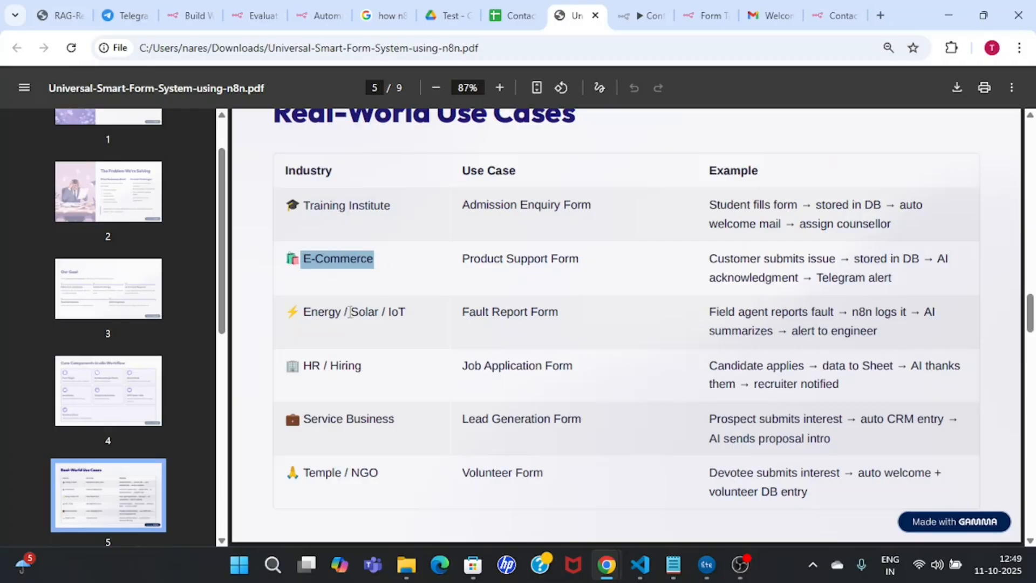
{"action": "left_click_drag", "start_coordinate": [311, 313], "coordinate": [415, 316]}
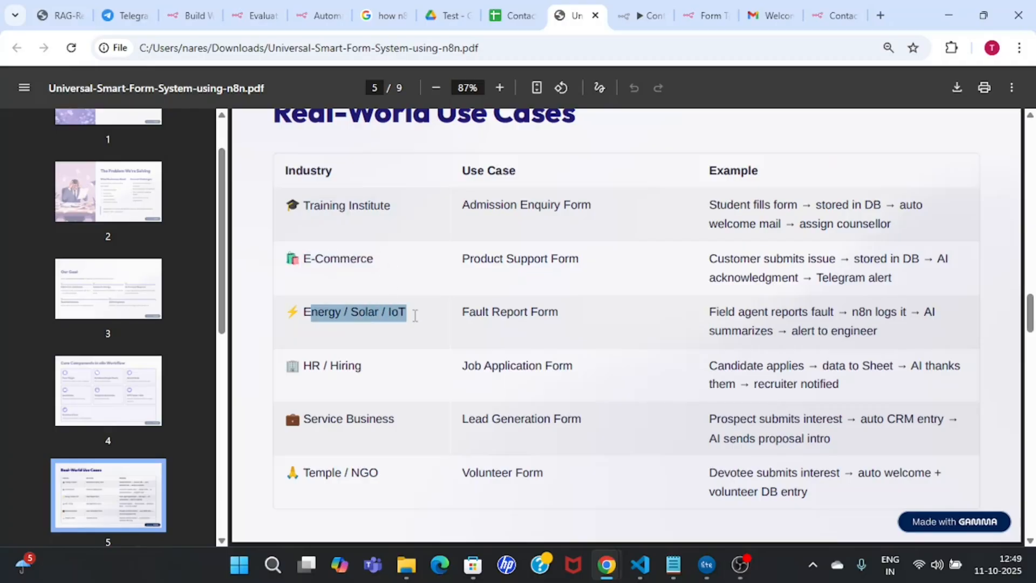